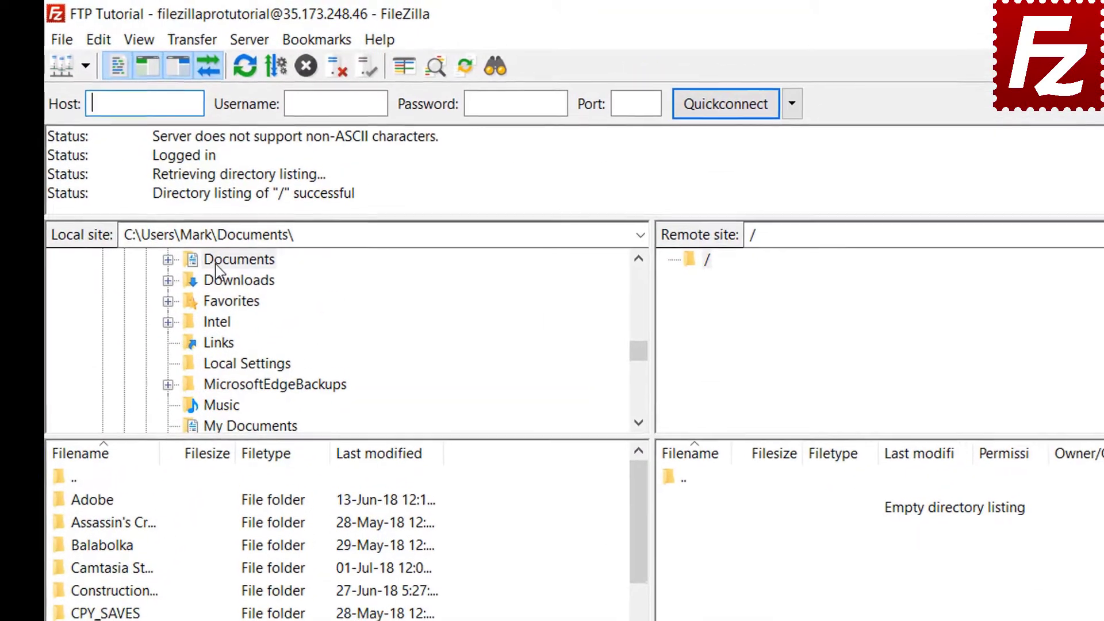
# Browse the local side to Documents > Construction Project and upload Budget.xlsx to the server root
pyautogui.click(256, 179)
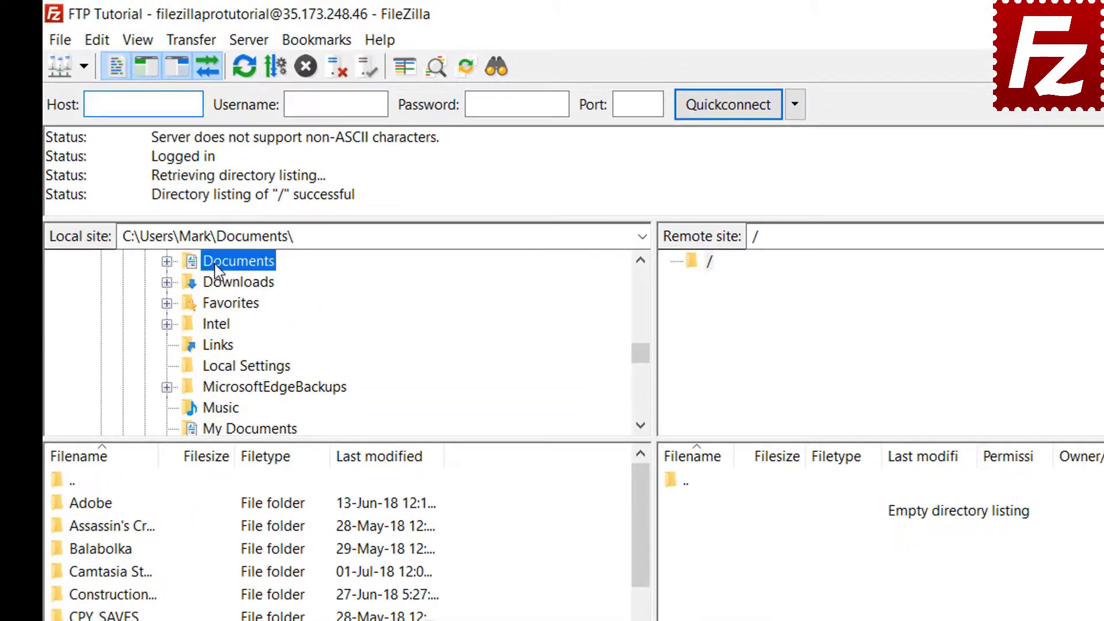
pyautogui.doubleClick(216, 264)
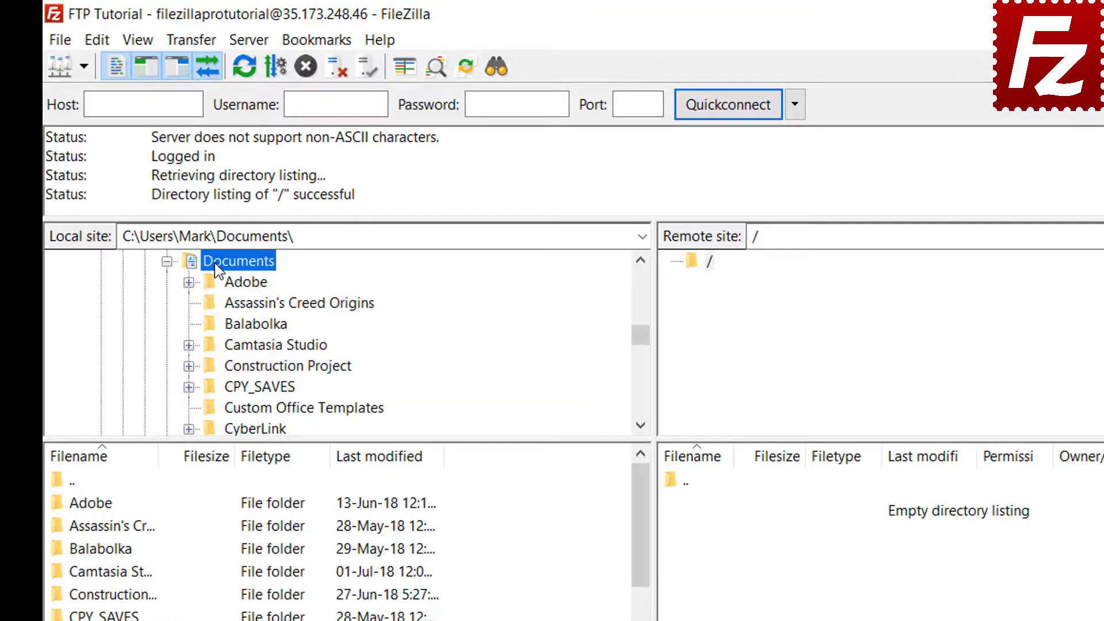
pyautogui.doubleClick(227, 366)
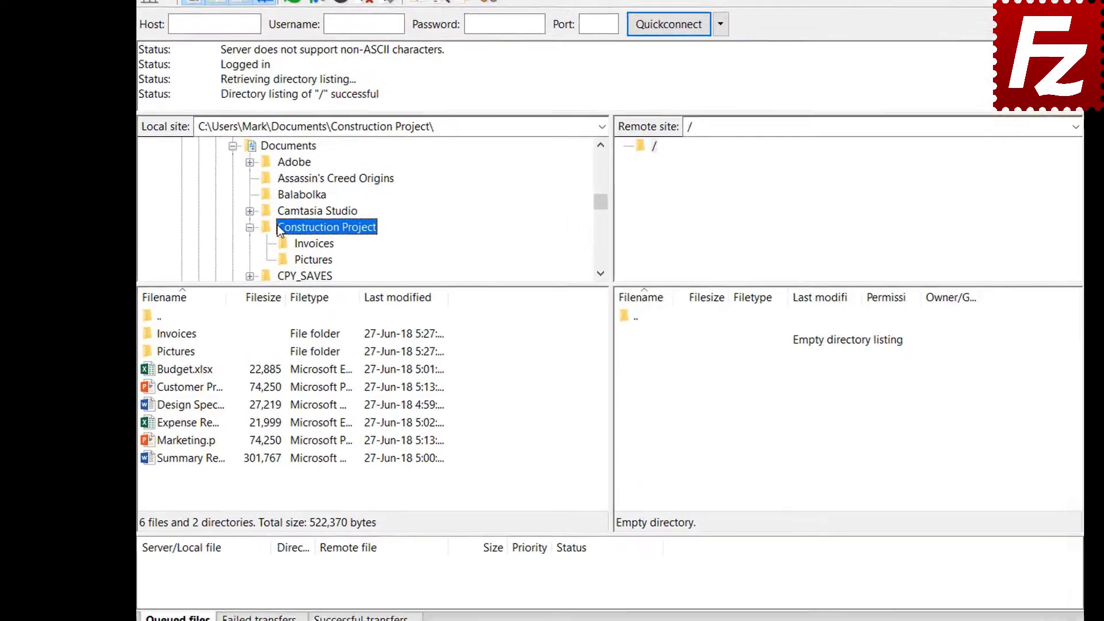
pyautogui.doubleClick(206, 366)
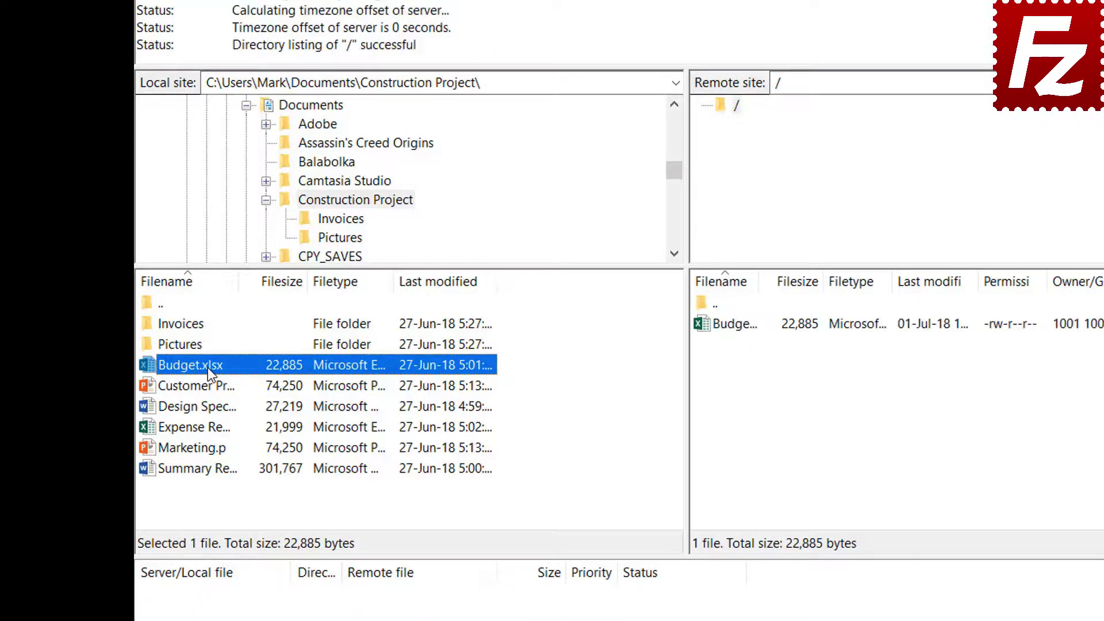
# Upload Customer Presentation, then Design Specs, Expense Report and Marketing.pptx together to the server root
pyautogui.rightClick(208, 386)
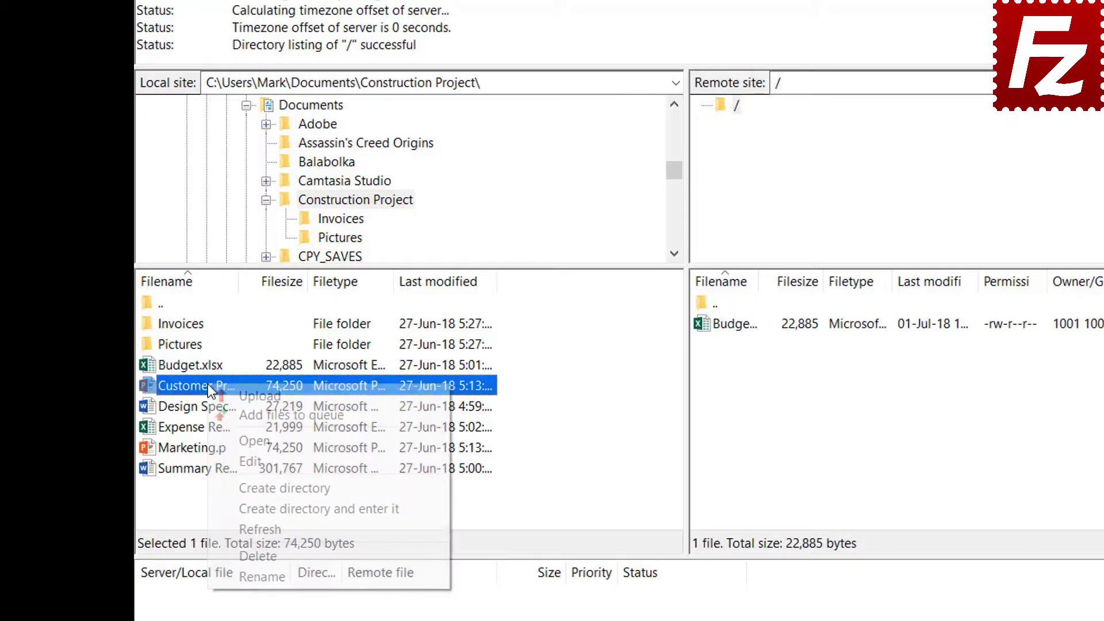
pyautogui.click(240, 393)
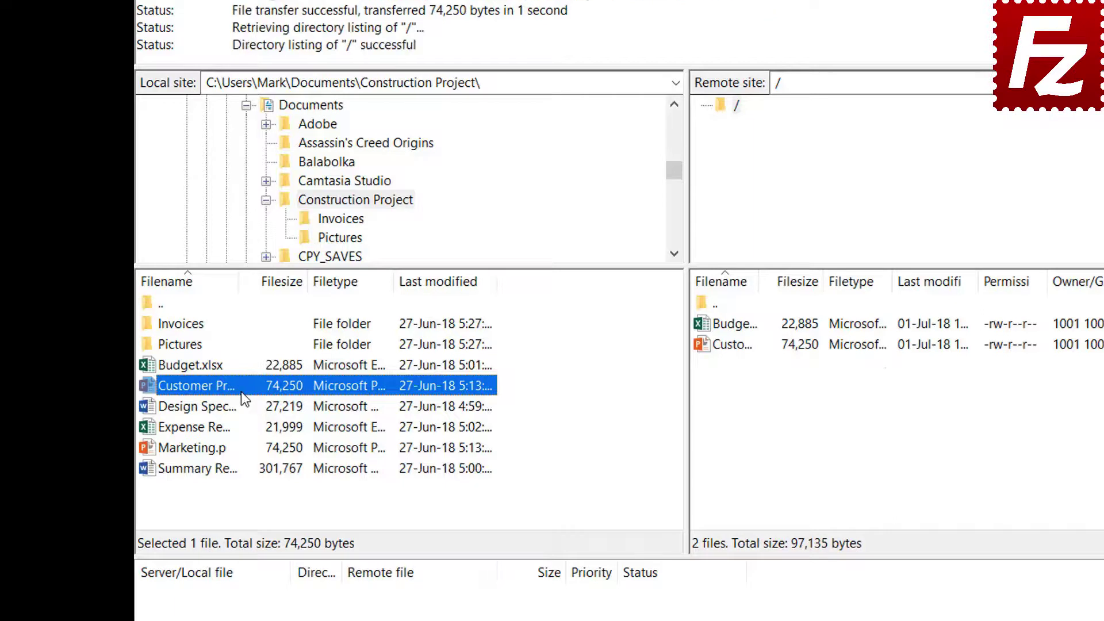
pyautogui.click(214, 407)
pyautogui.keyDown('shift'); pyautogui.click(209, 426); pyautogui.keyUp('shift')
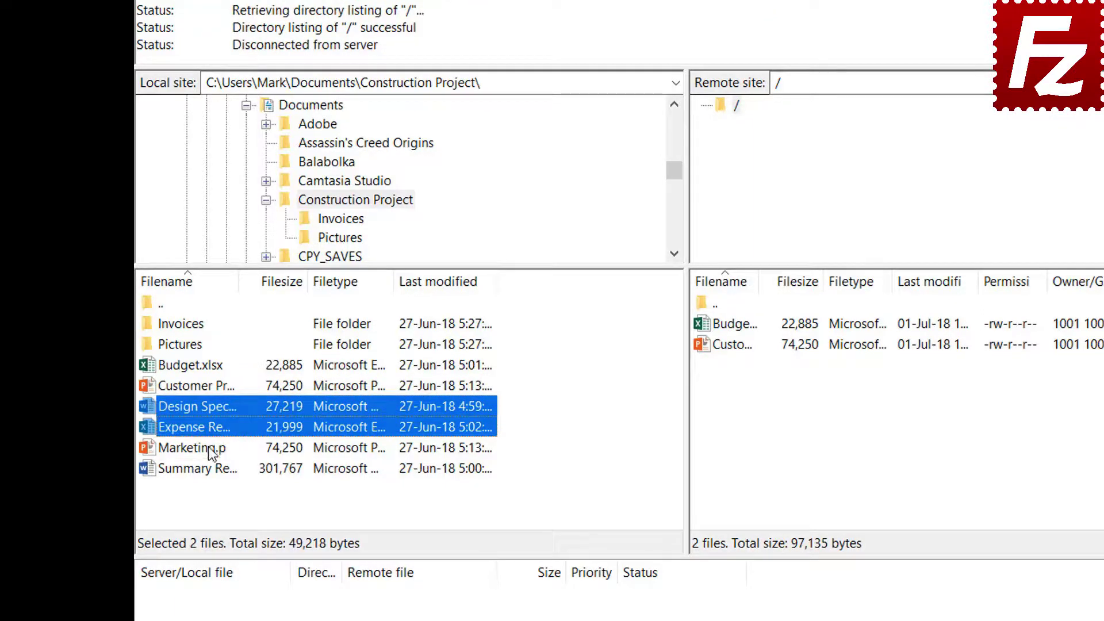
pyautogui.keyDown('shift'); pyautogui.click(208, 446); pyautogui.keyUp('shift')
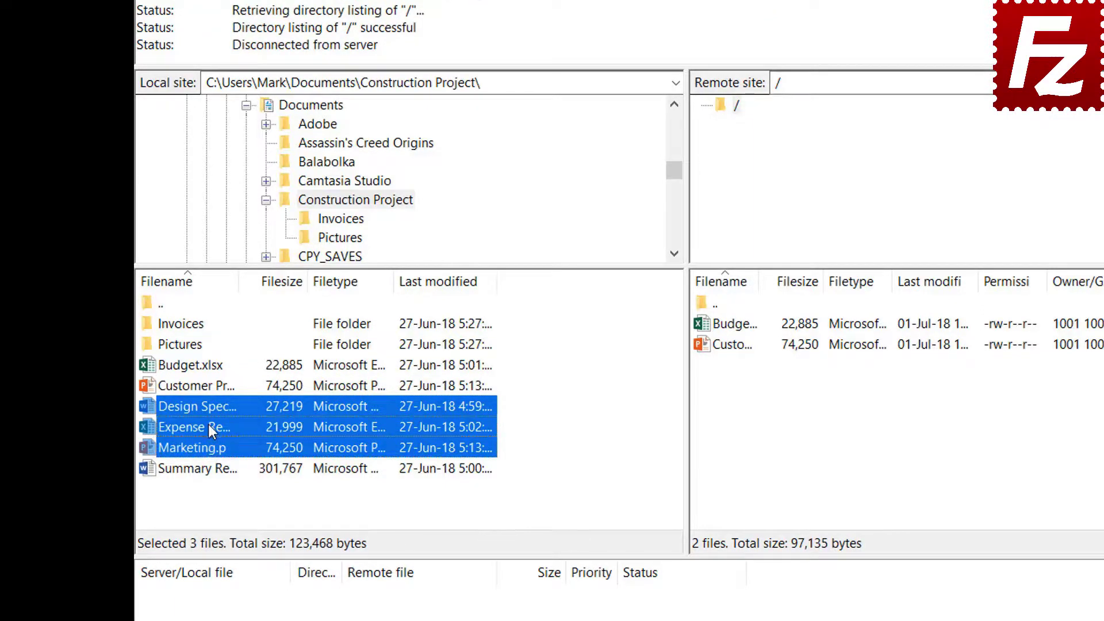
pyautogui.rightClick(228, 424)
pyautogui.click(236, 435)
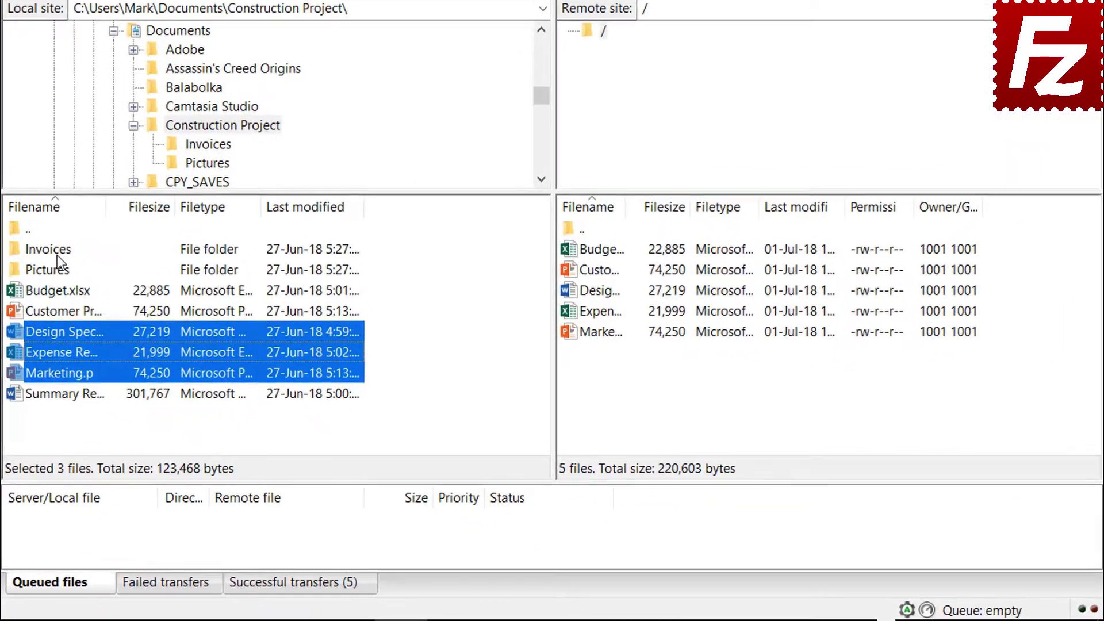
# Queue the Invoices and Pictures folders and Summary Report for upload, then process the queue
pyautogui.rightClick(57, 254)
pyautogui.click(92, 281)
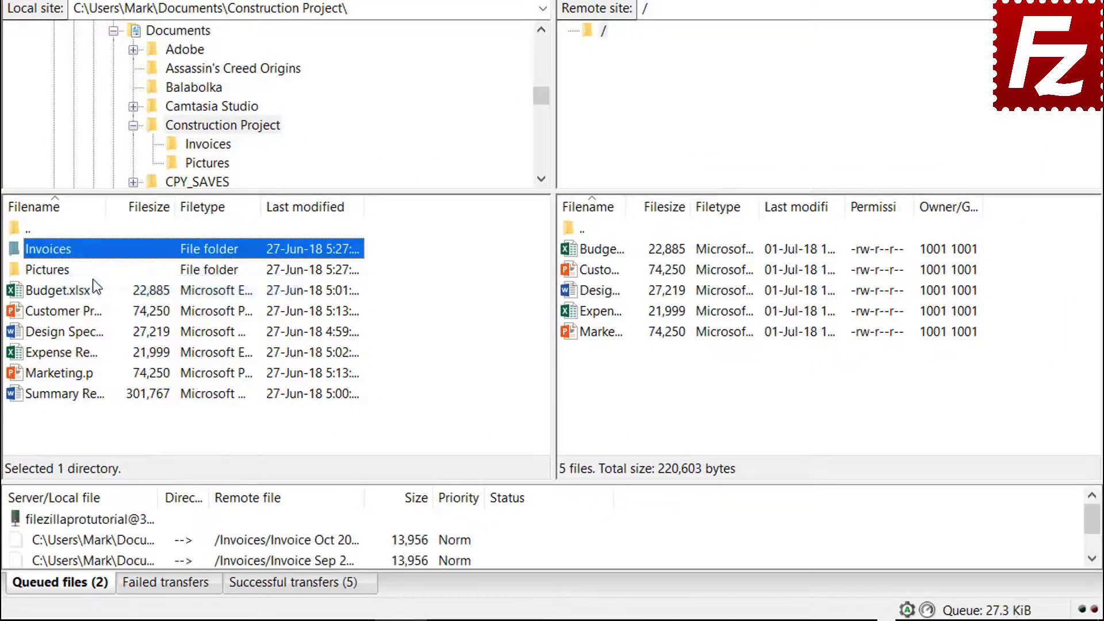
pyautogui.rightClick(63, 272)
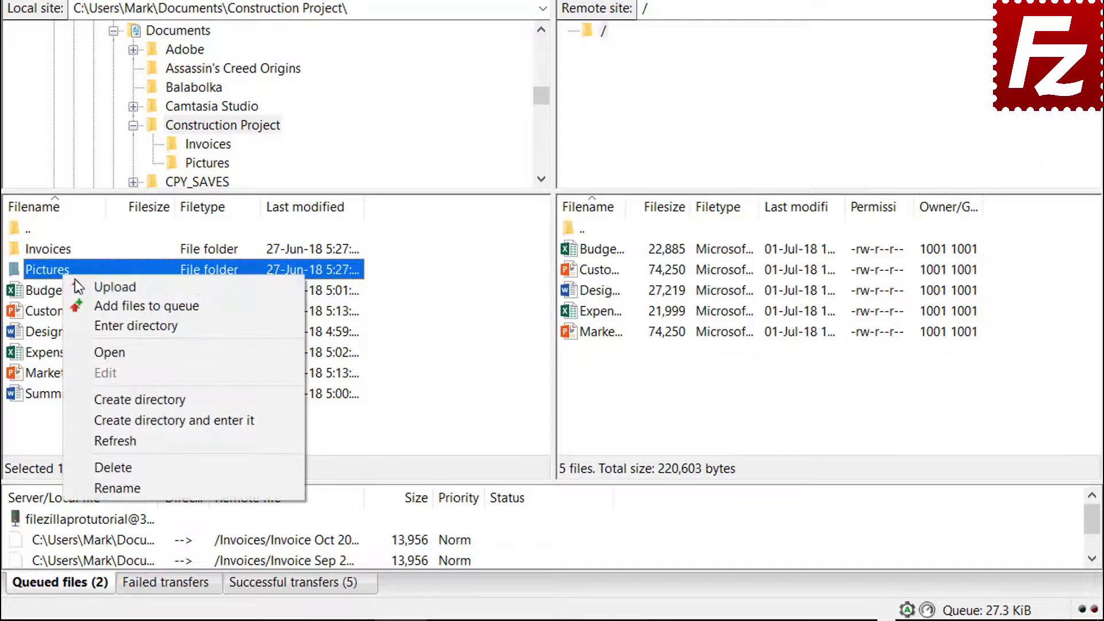
pyautogui.click(98, 305)
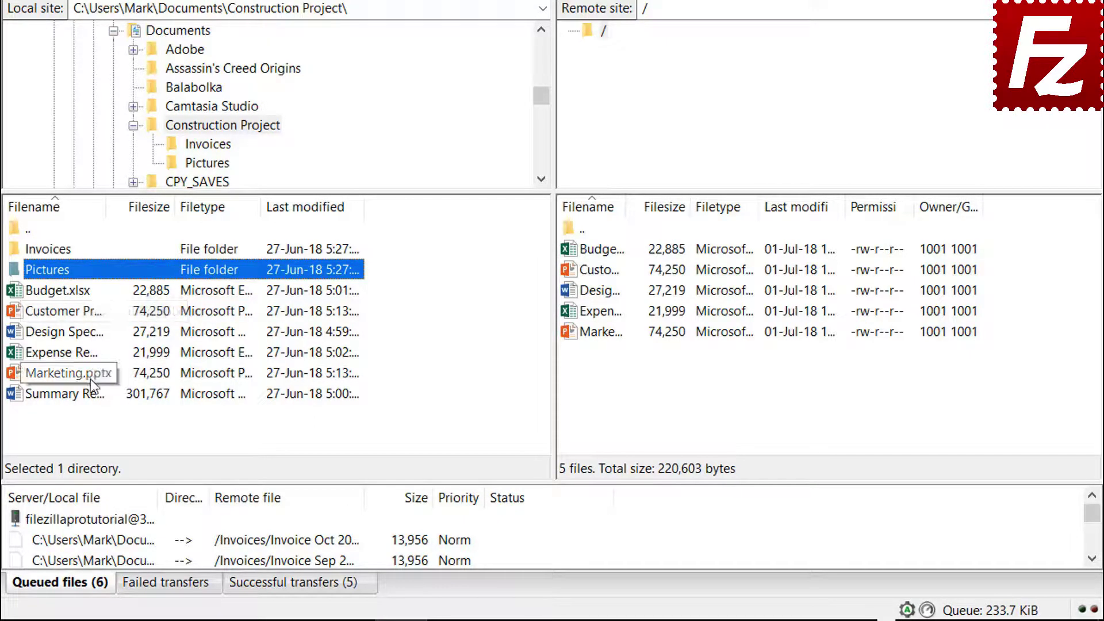
pyautogui.rightClick(84, 396)
pyautogui.click(117, 430)
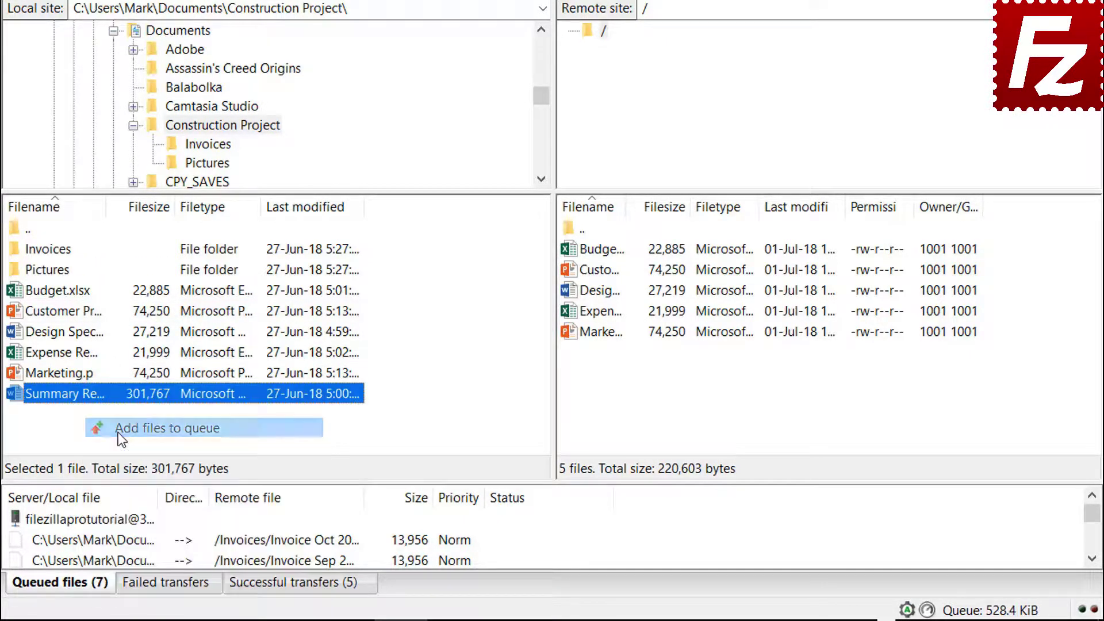
pyautogui.rightClick(116, 519)
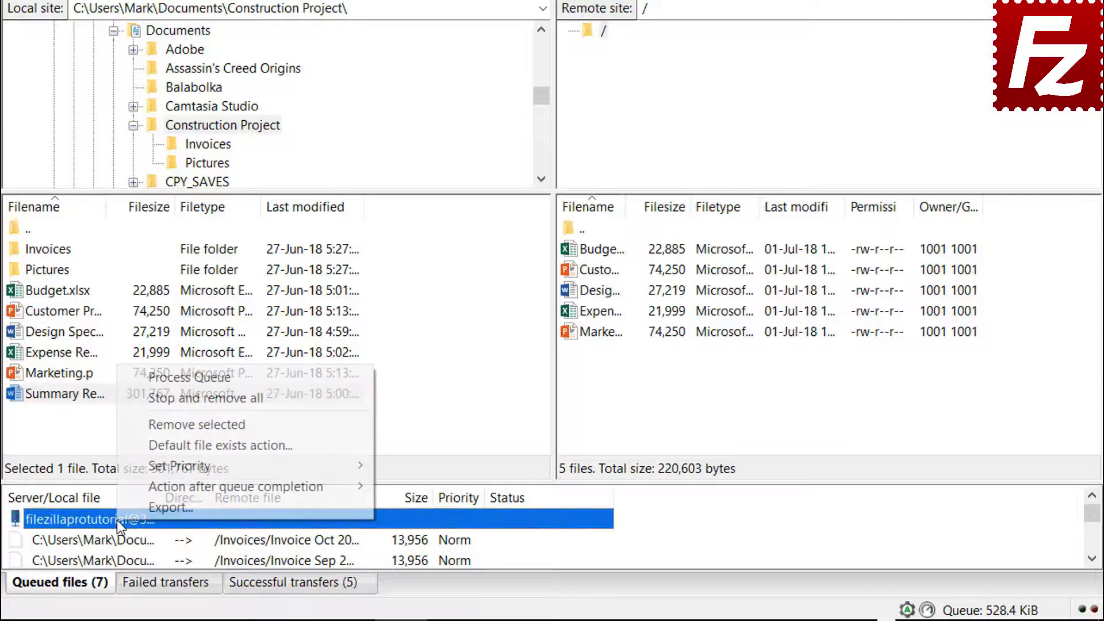
pyautogui.click(156, 381)
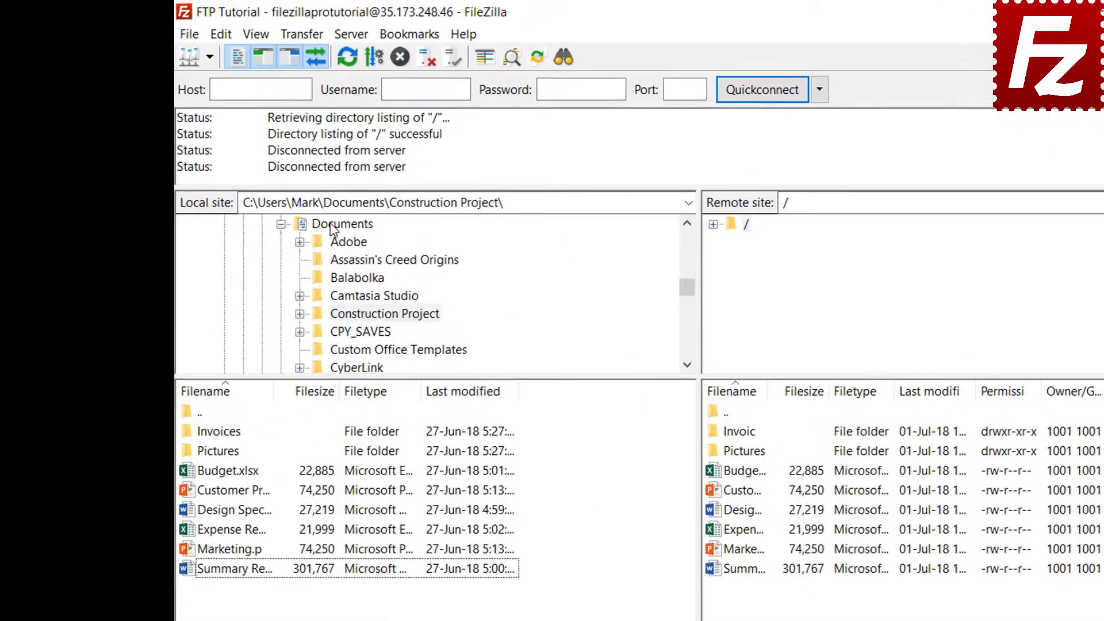
# Create a local Backup folder in Documents and download the server's Budget.xlsx into it
pyautogui.click(332, 226)
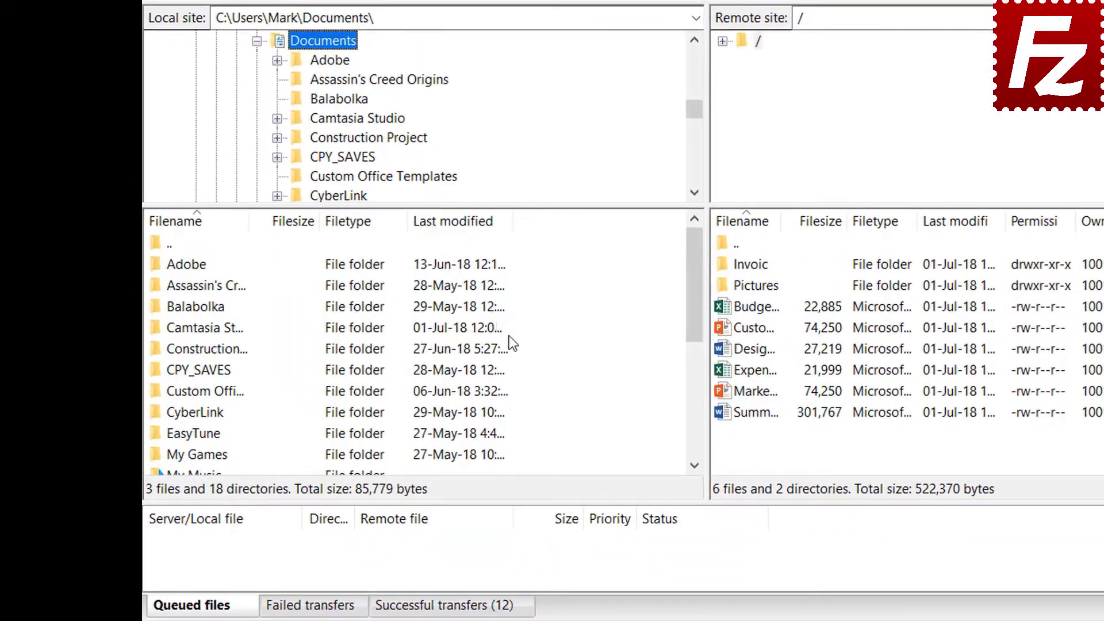
pyautogui.rightClick(544, 413)
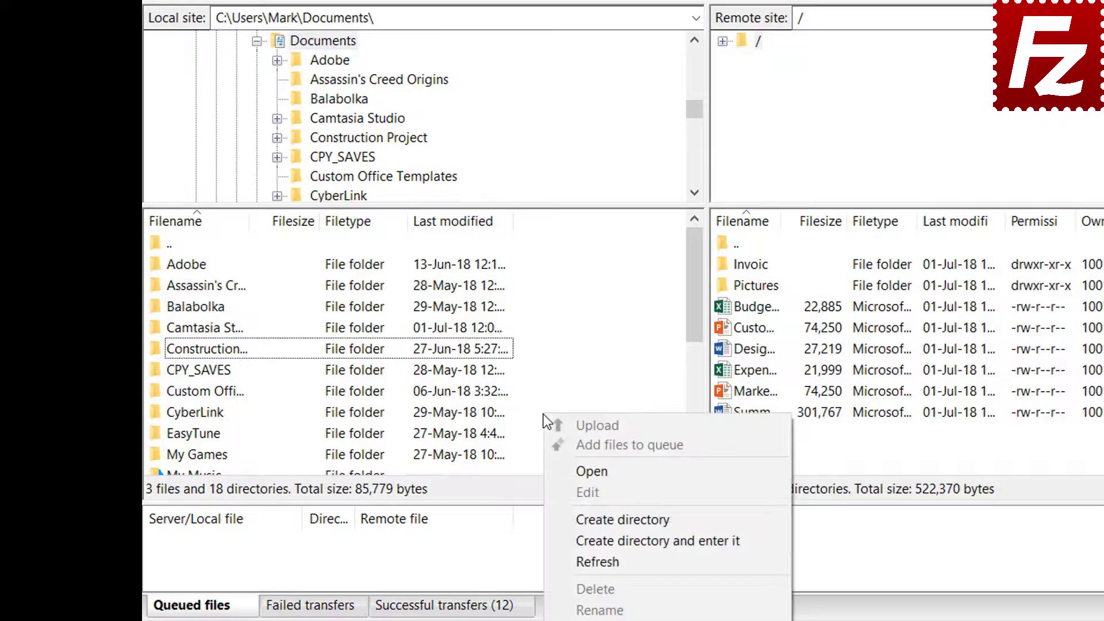
pyautogui.click(601, 543)
pyautogui.write('Back')
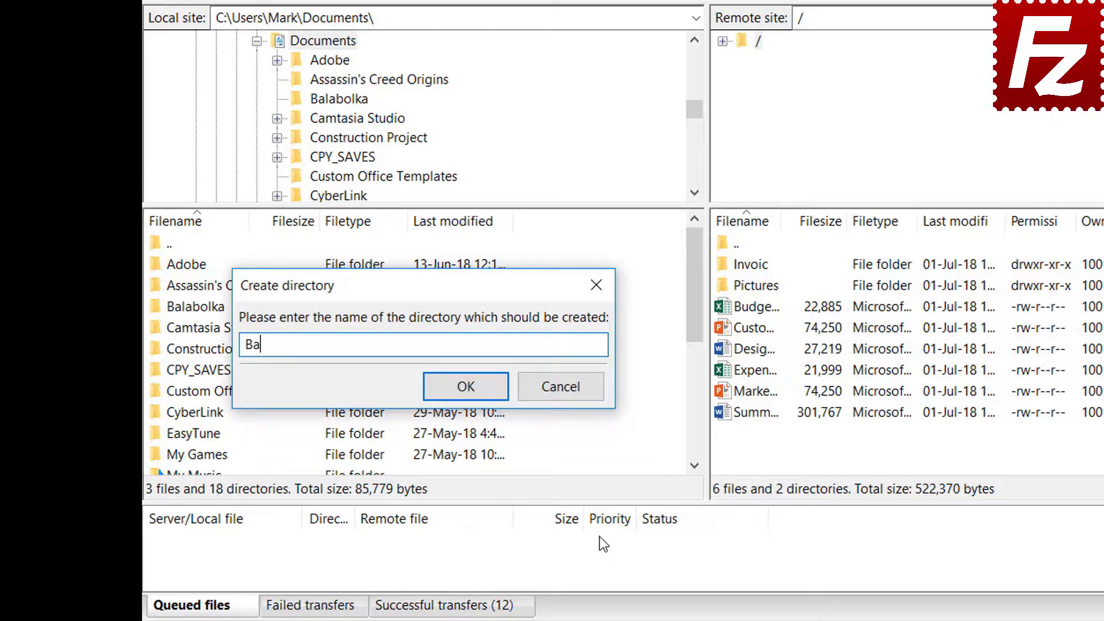
pyautogui.write('up')
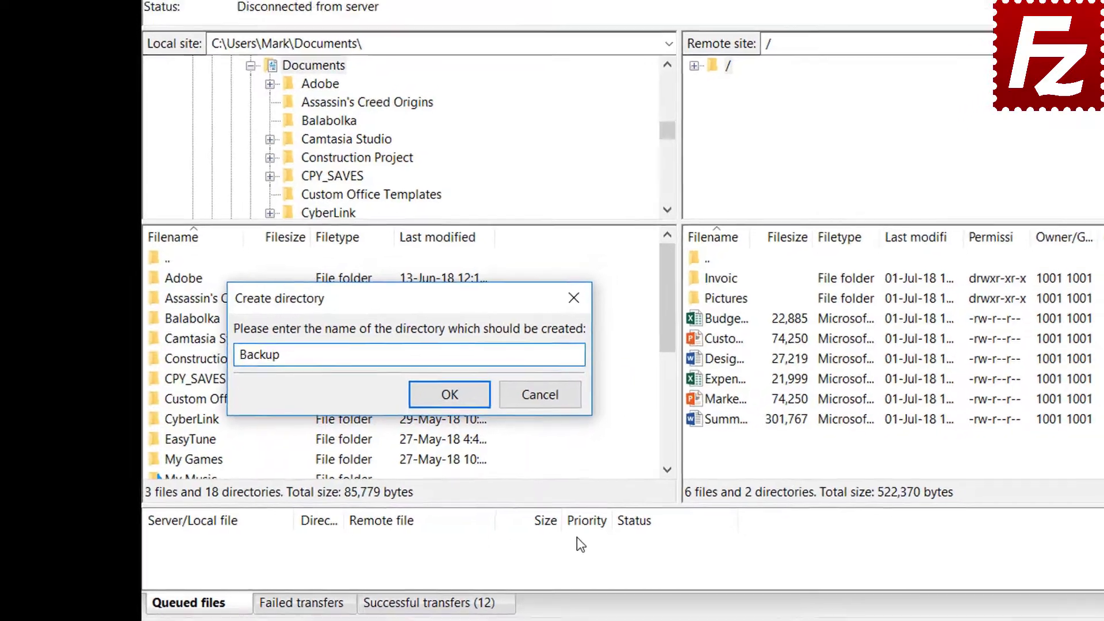
pyautogui.press('Return')
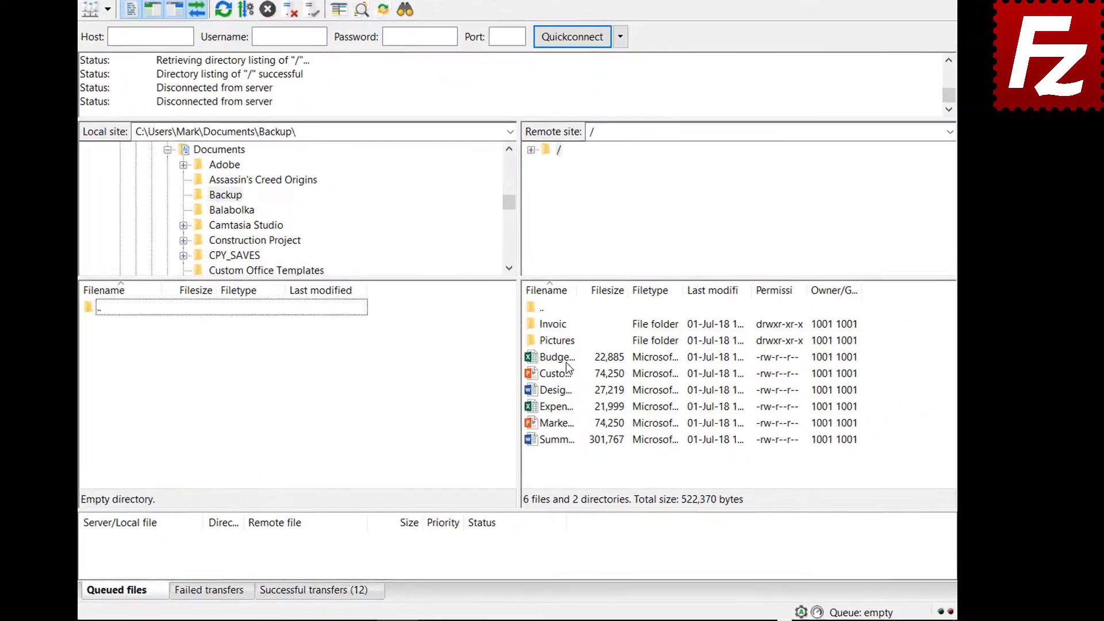
pyautogui.doubleClick(596, 373)
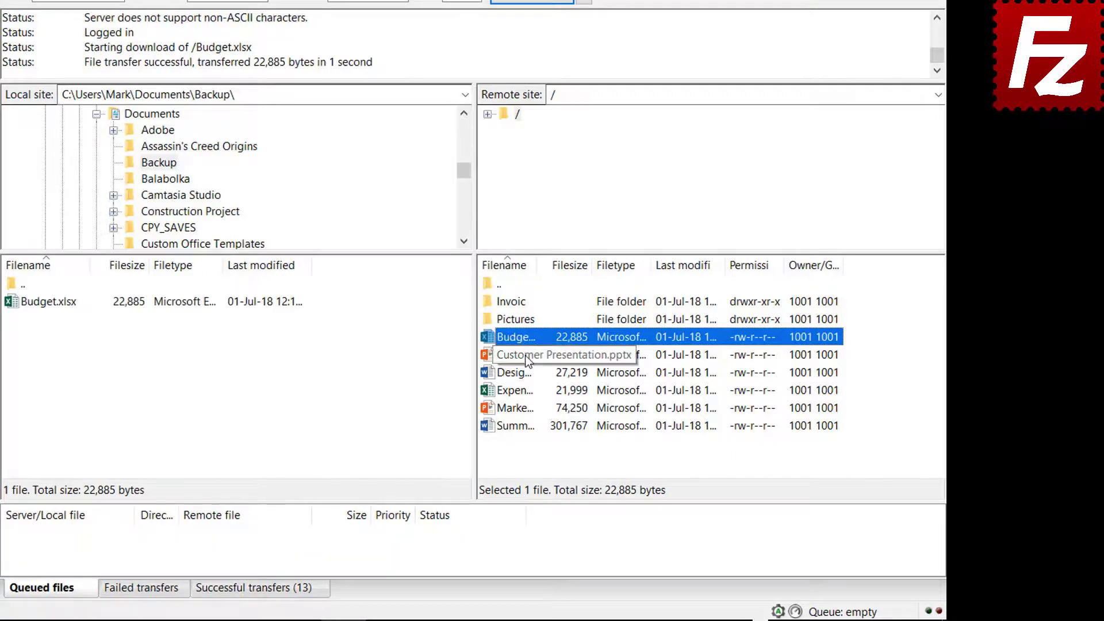
# Download Customer Presentation, Design Specs, Expense Report and Marketing from the server into Backup
pyautogui.click(526, 356)
pyautogui.keyDown('ctrl'); pyautogui.click(523, 374); pyautogui.keyUp('ctrl')
pyautogui.keyDown('ctrl'); pyautogui.click(523, 390); pyautogui.keyUp('ctrl')
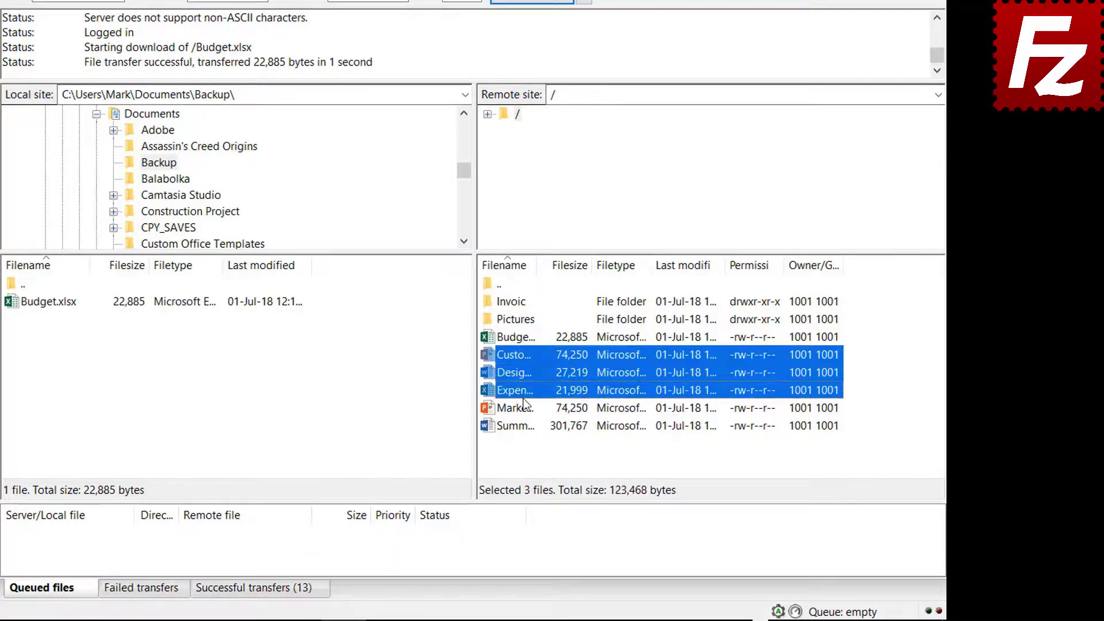
pyautogui.keyDown('ctrl'); pyautogui.click(524, 405); pyautogui.keyUp('ctrl')
pyautogui.rightClick(522, 402)
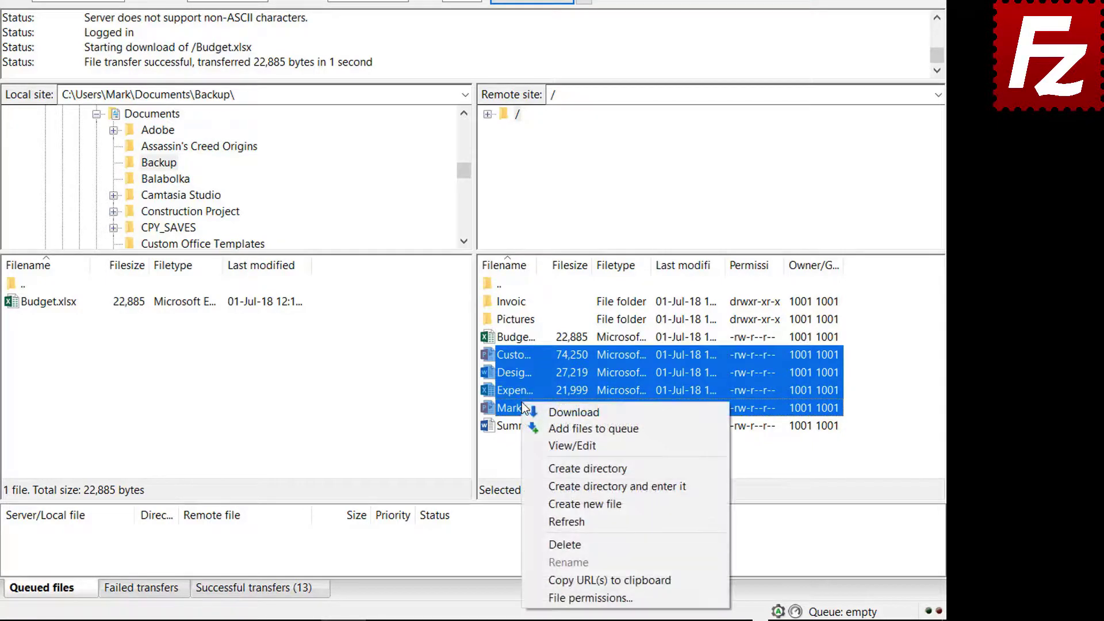
pyautogui.click(555, 411)
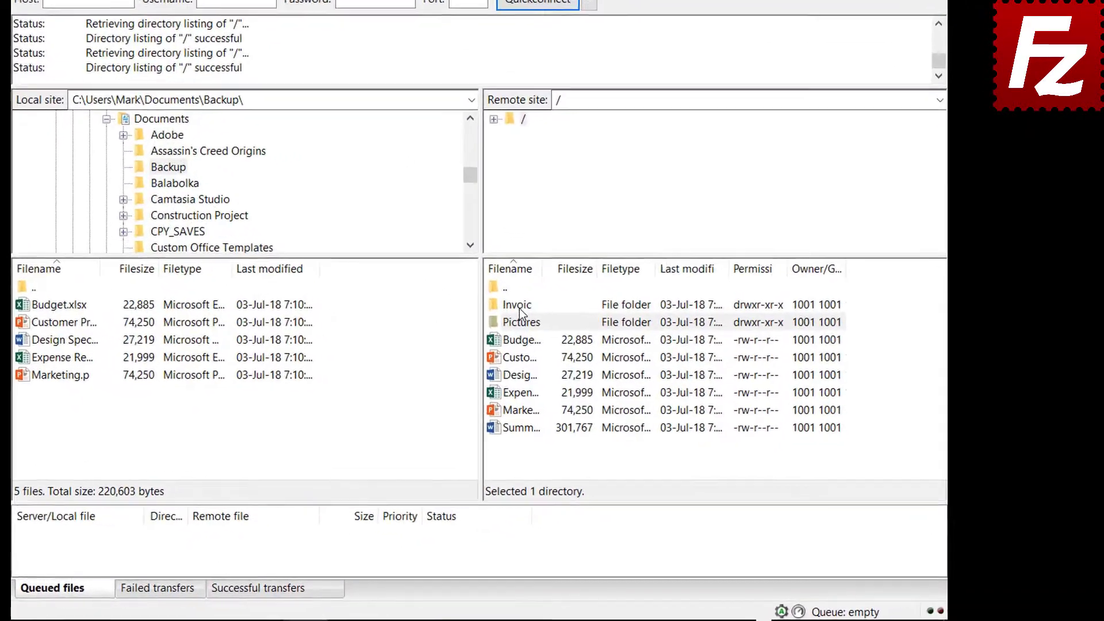
# Queue the server's Invoices and Pictures folders and Summary Report for download, then process the queue
pyautogui.rightClick(589, 344)
pyautogui.click(531, 332)
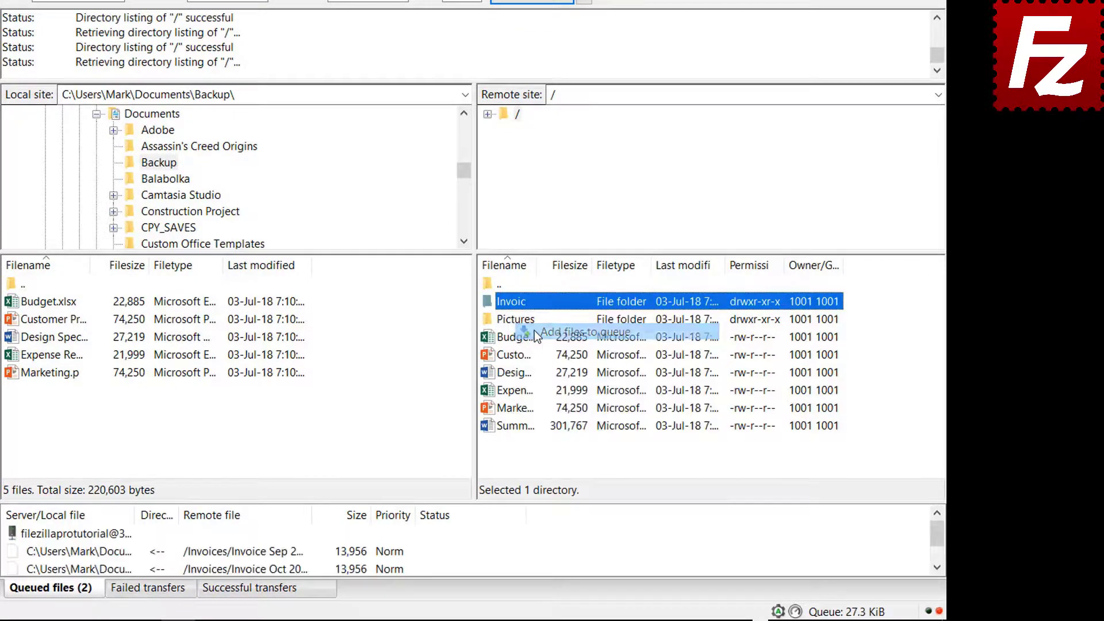
pyautogui.rightClick(517, 325)
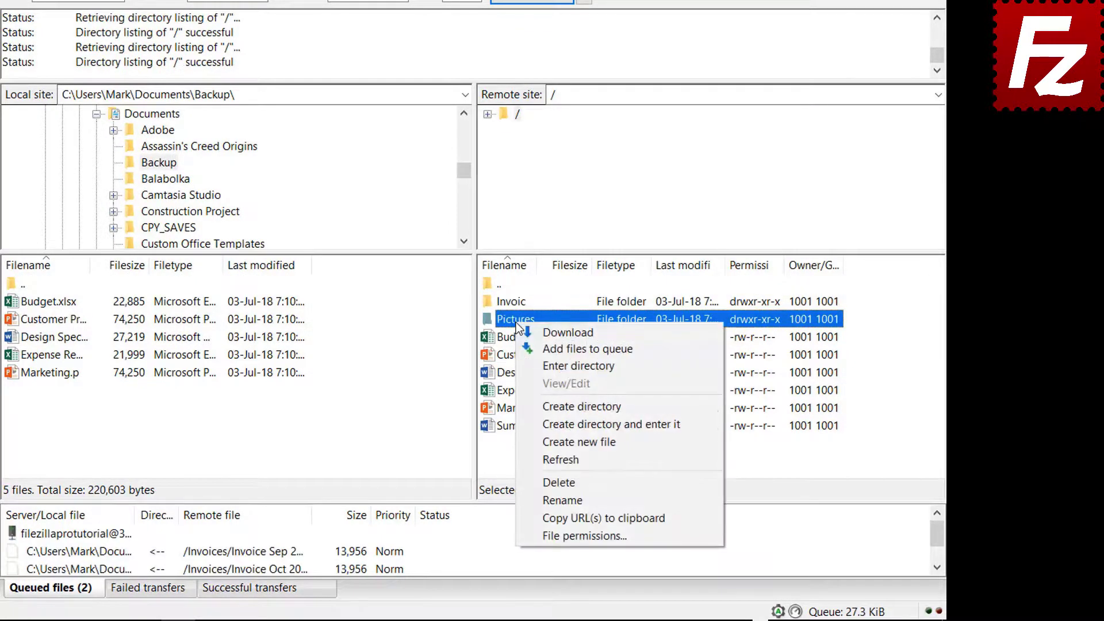
pyautogui.click(540, 348)
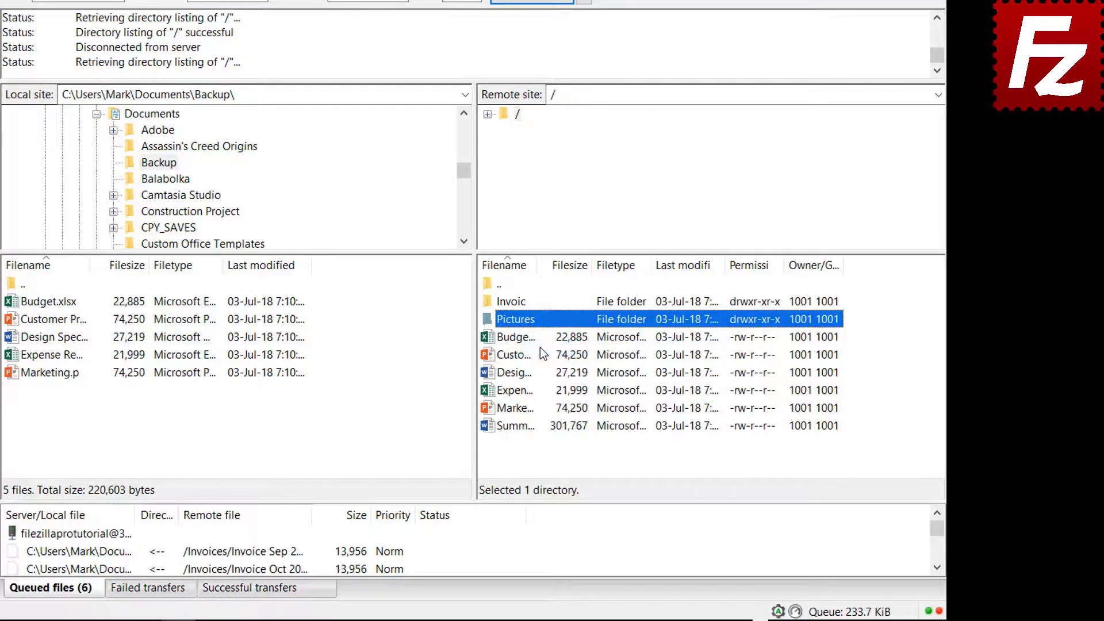
pyautogui.click(524, 429)
pyautogui.rightClick(522, 428)
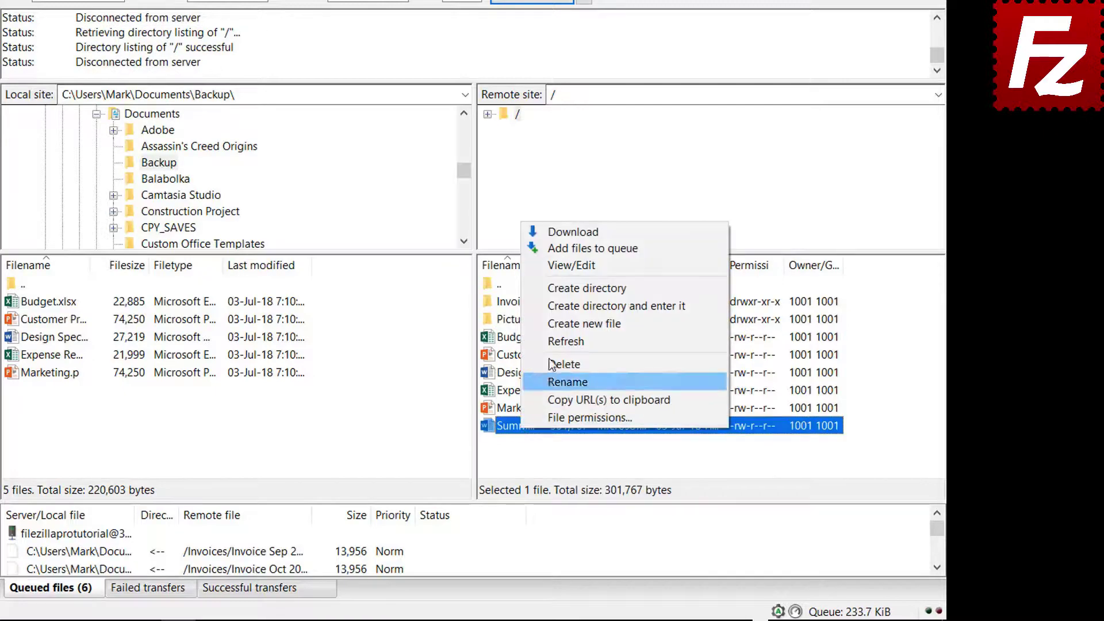
pyautogui.click(556, 248)
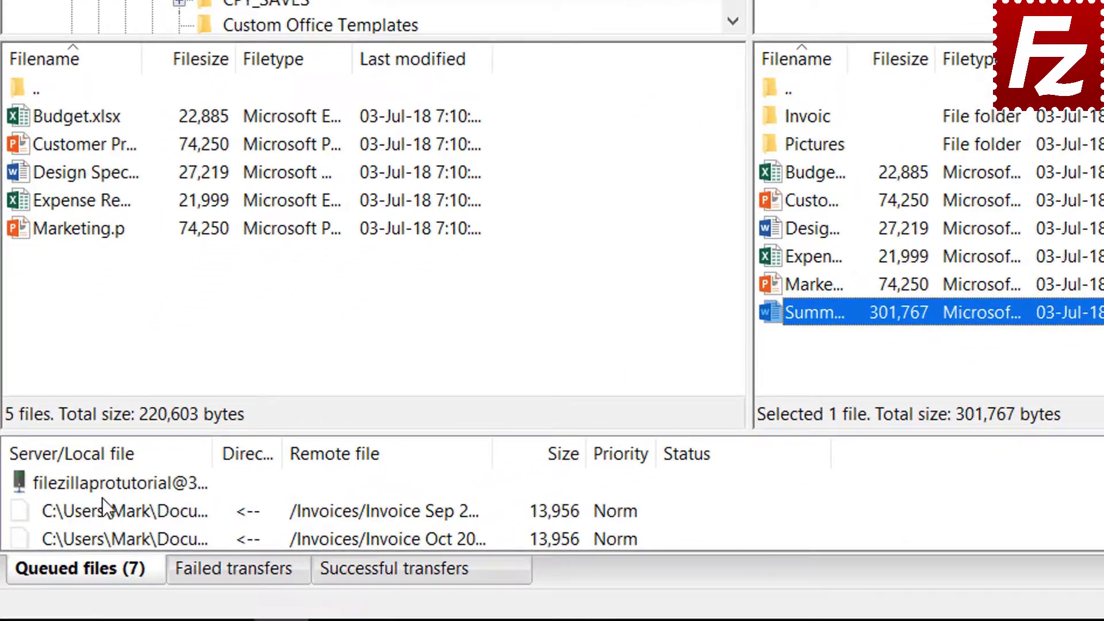
pyautogui.click(99, 487)
pyautogui.rightClick(98, 487)
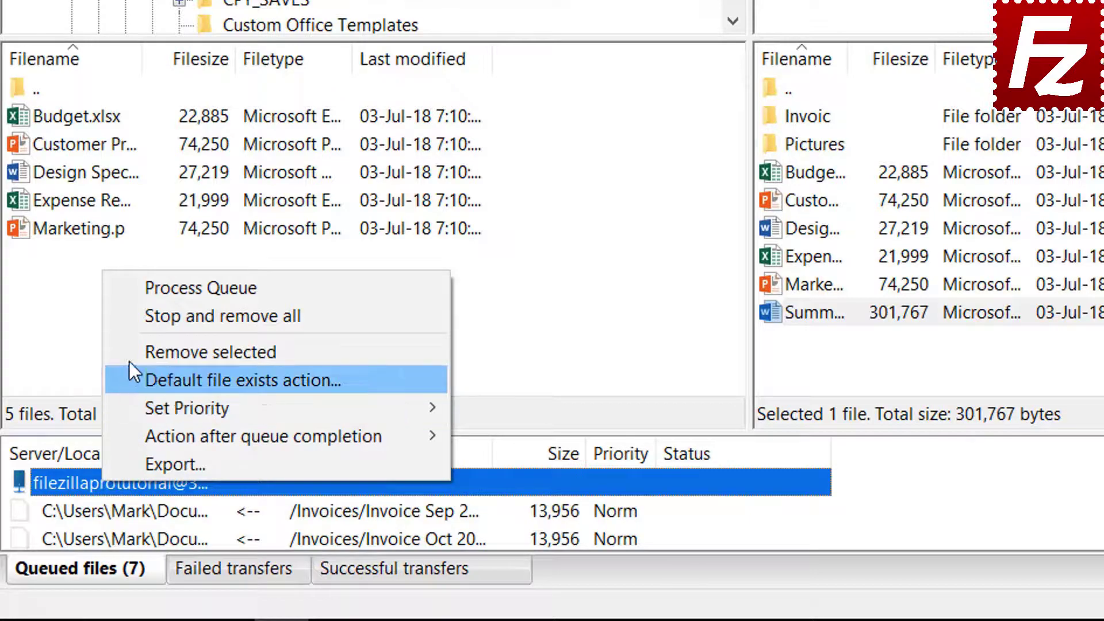
pyautogui.click(156, 289)
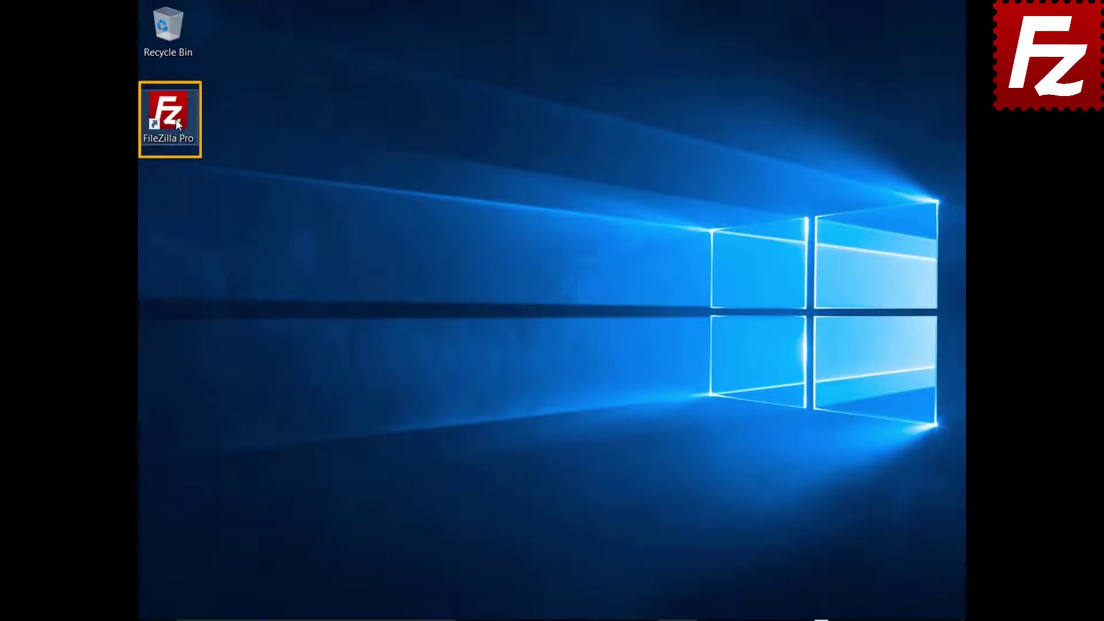
# Relaunch FileZilla Pro and review the saved FTP Tutorial site in the Site Manager without connecting
pyautogui.doubleClick(176, 121)
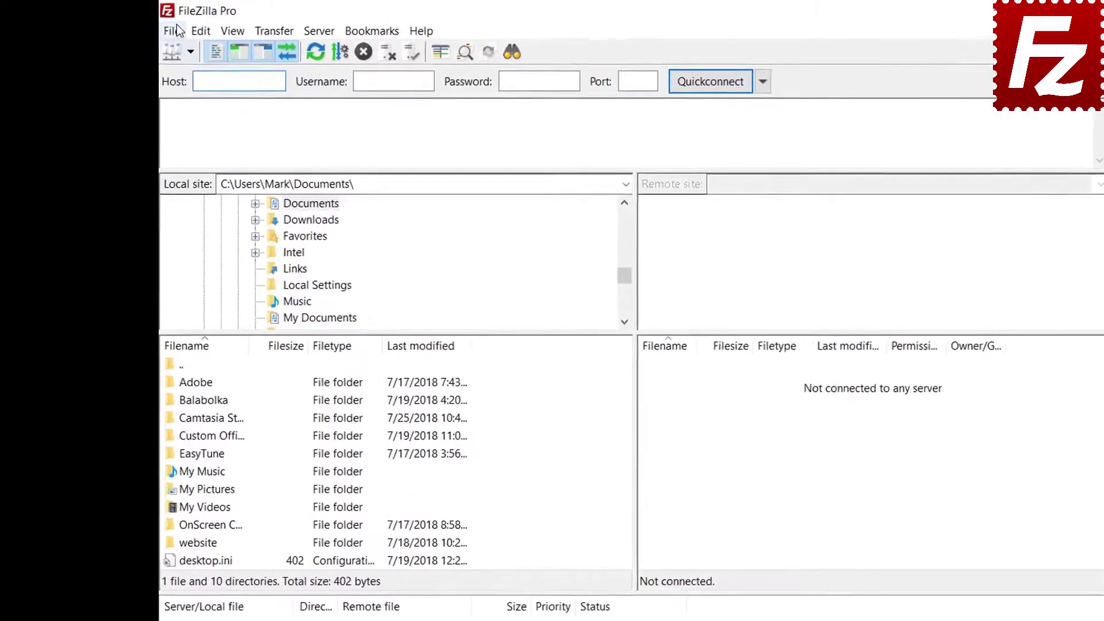
pyautogui.click(173, 30)
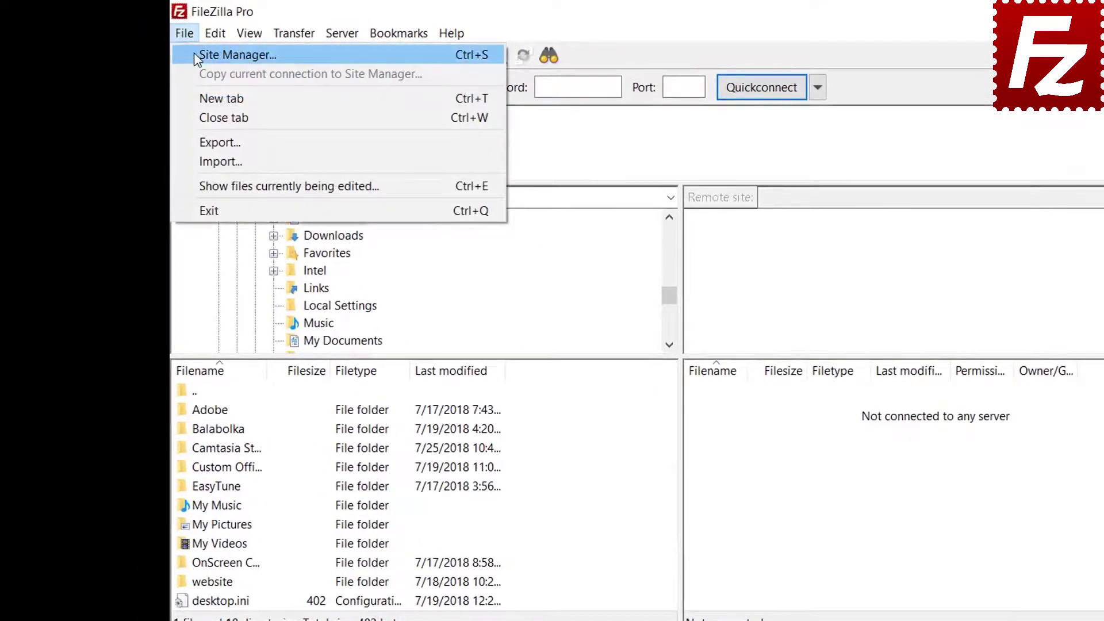
pyautogui.click(194, 55)
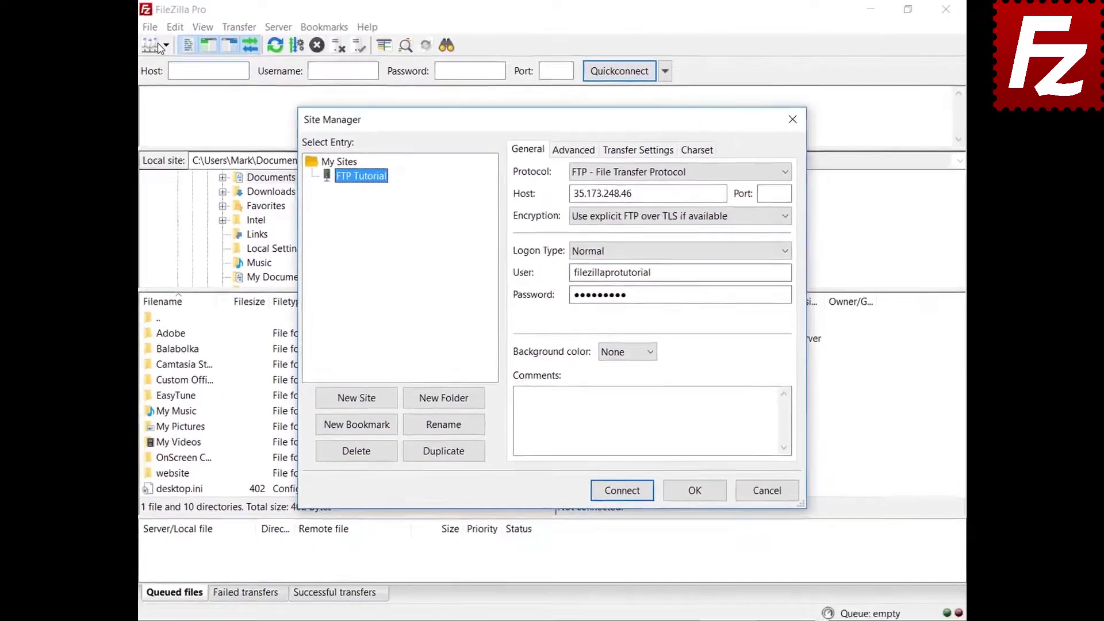
pyautogui.click(215, 81)
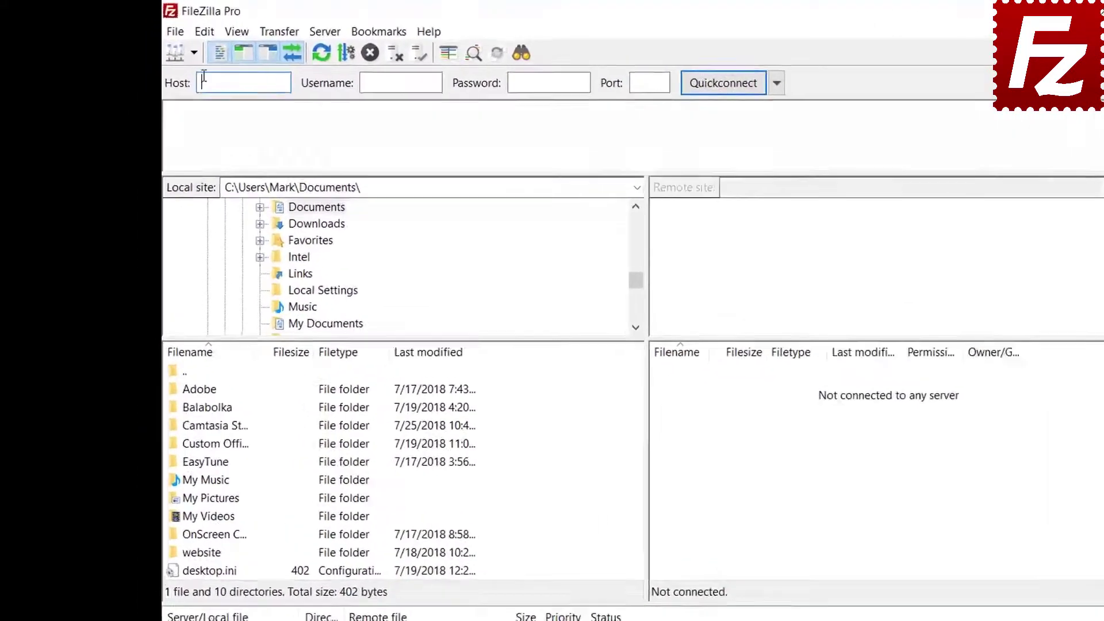
pyautogui.click(204, 33)
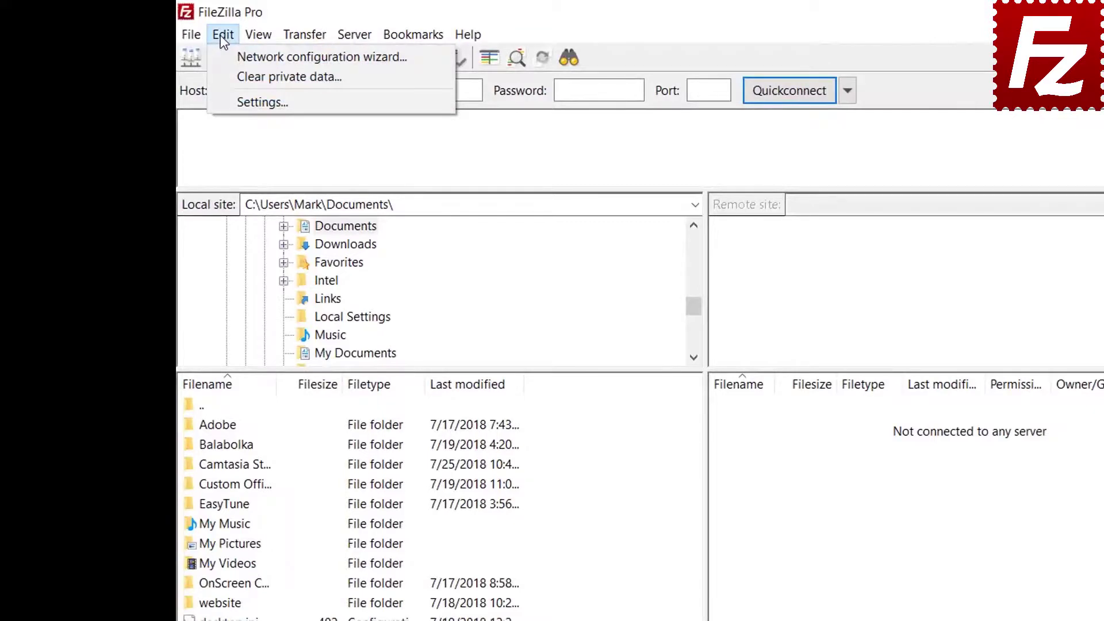
# In Settings > Passwords, protect saved passwords with a master password, entered and repeated
pyautogui.click(233, 101)
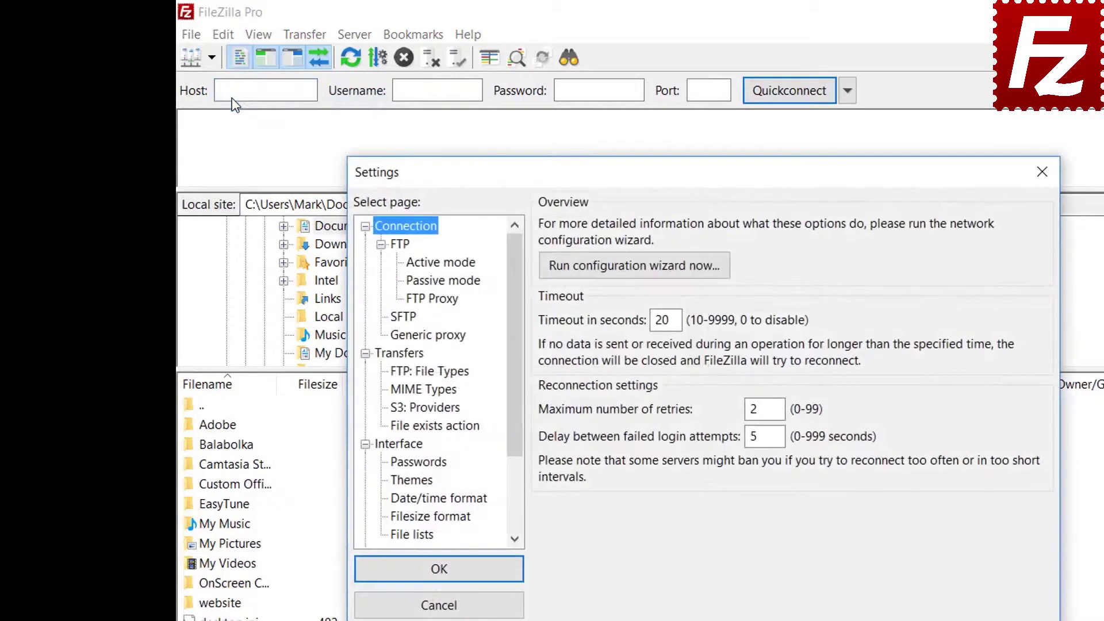
pyautogui.click(425, 463)
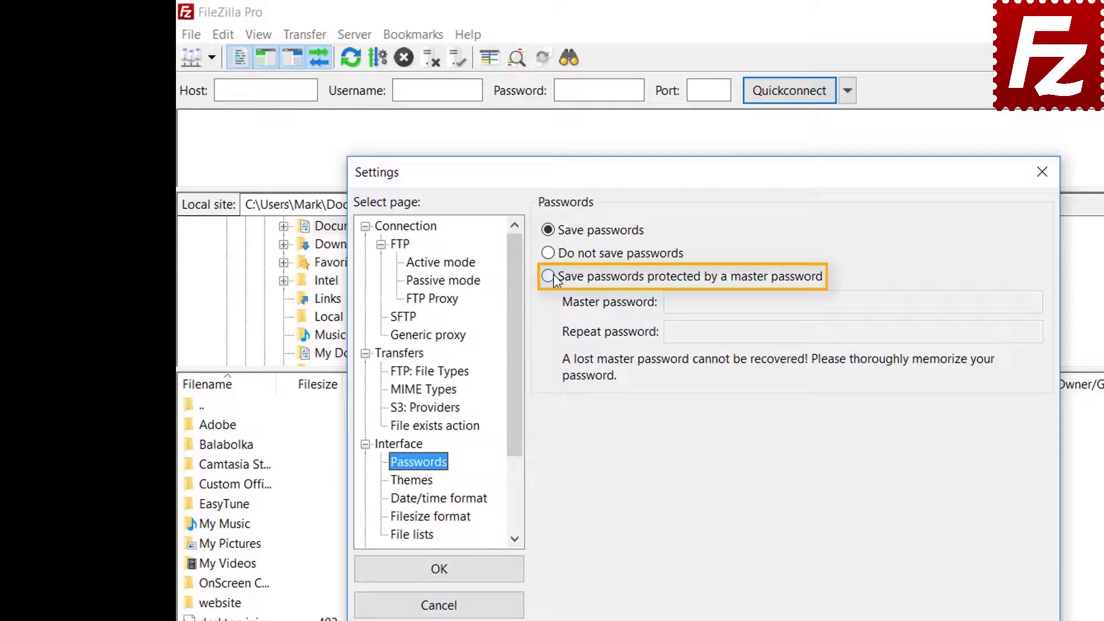
pyautogui.click(554, 278)
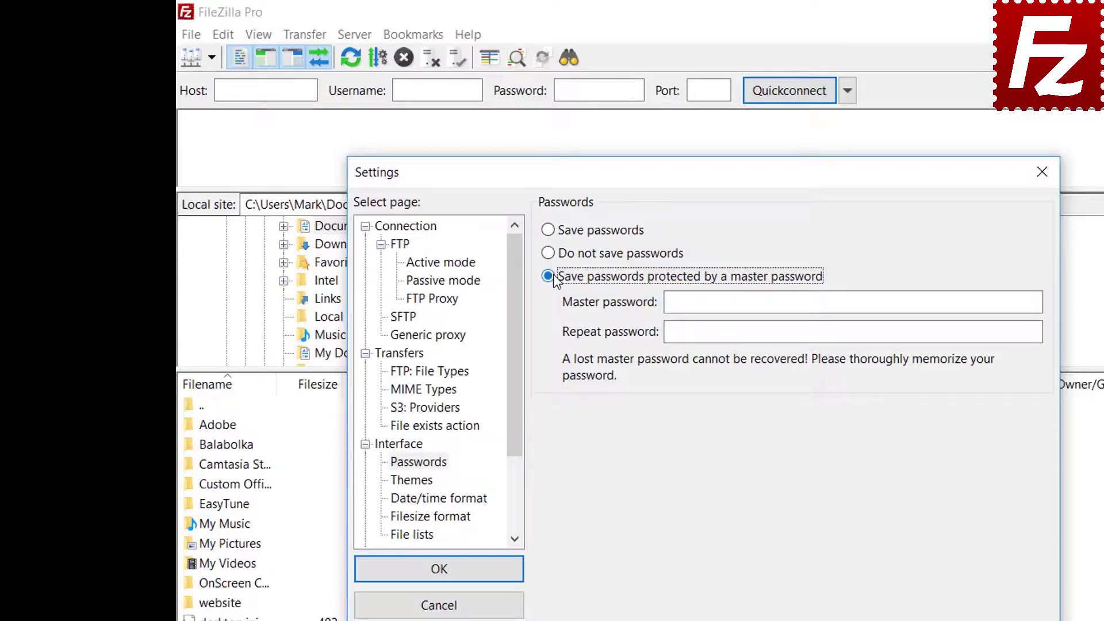
pyautogui.click(901, 302)
pyautogui.write('1234567890')
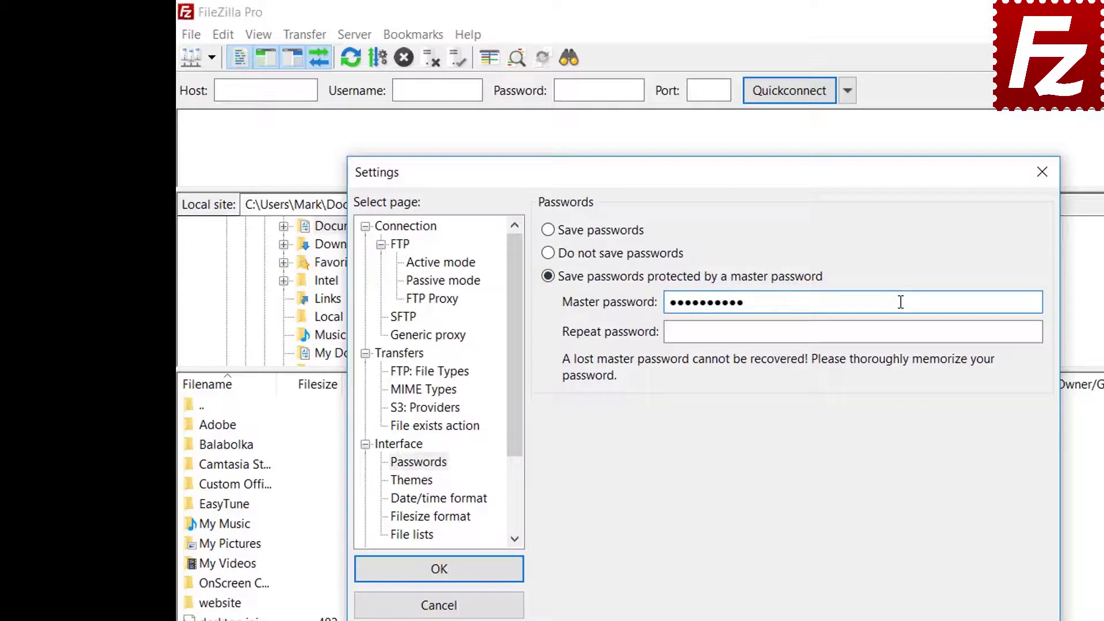
pyautogui.click(878, 334)
pyautogui.write('12345')
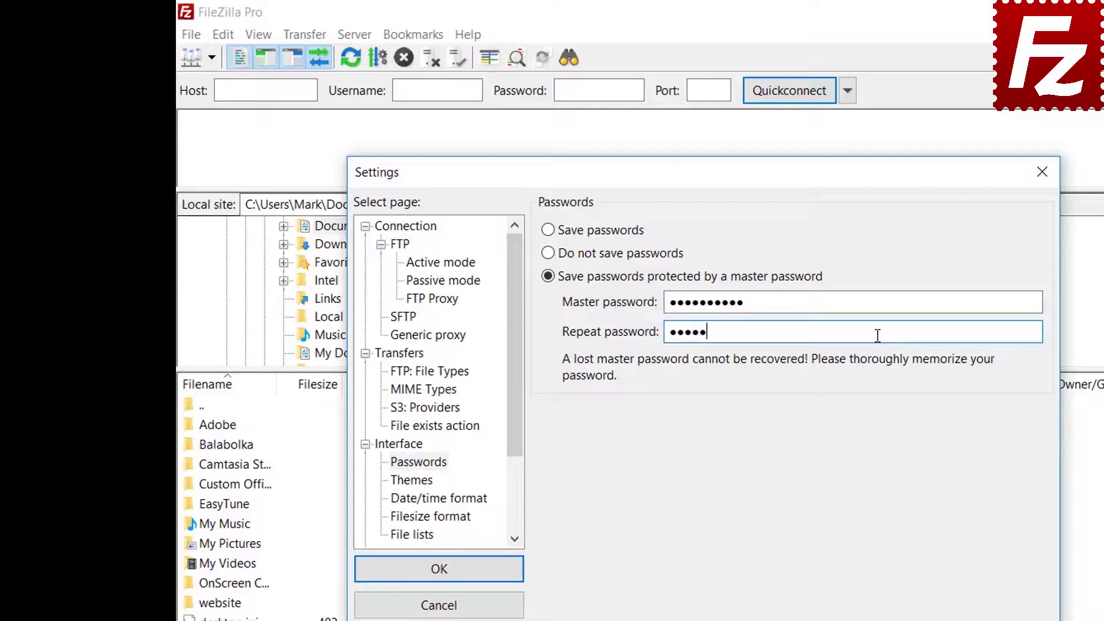
pyautogui.write('67890')
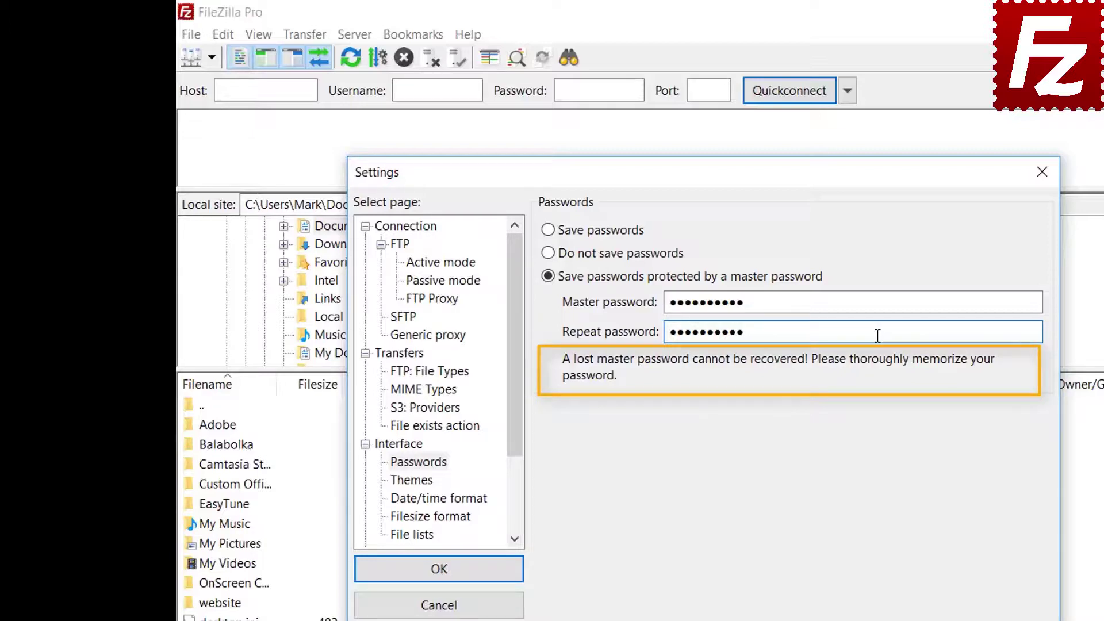
pyautogui.click(440, 573)
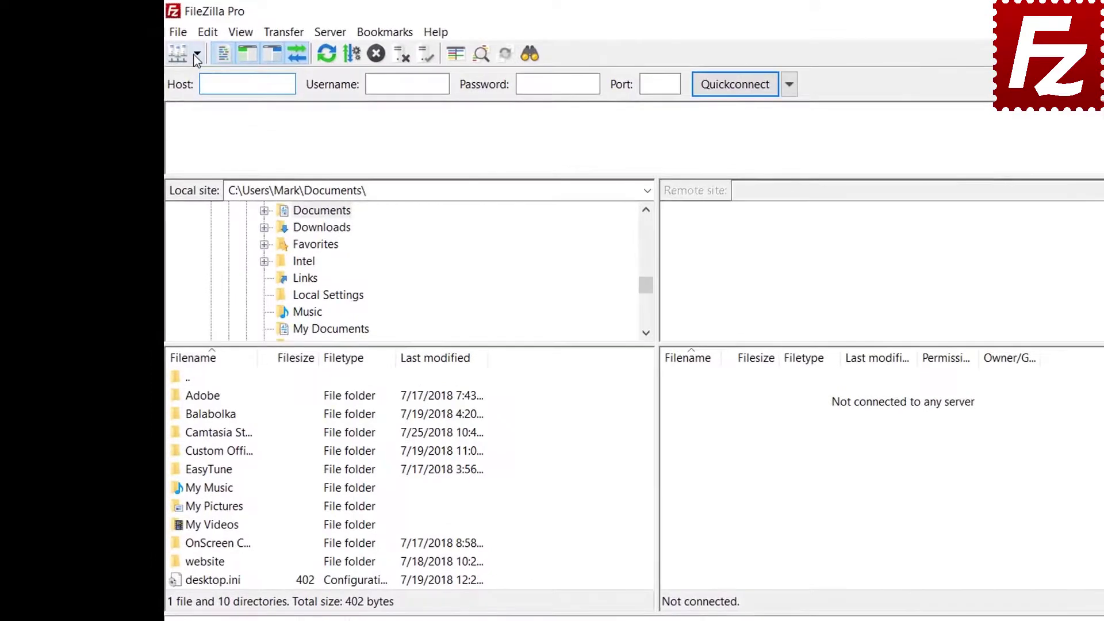
# Connect to the saved FTP Tutorial site, unlocking it with the master password
pyautogui.click(172, 47)
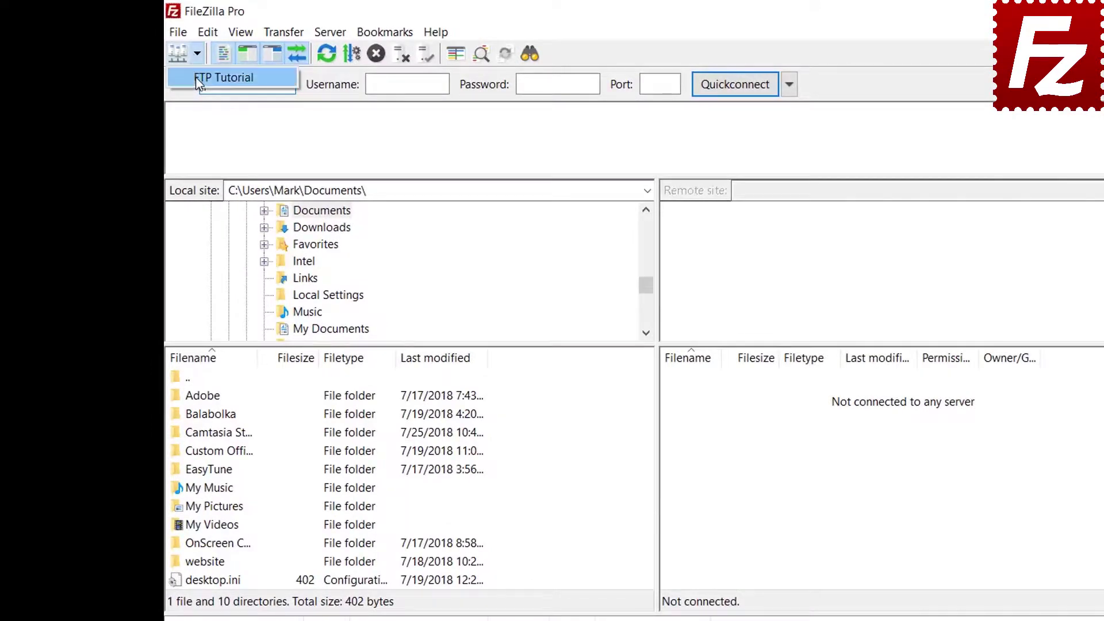
pyautogui.click(196, 78)
pyautogui.write('•••')
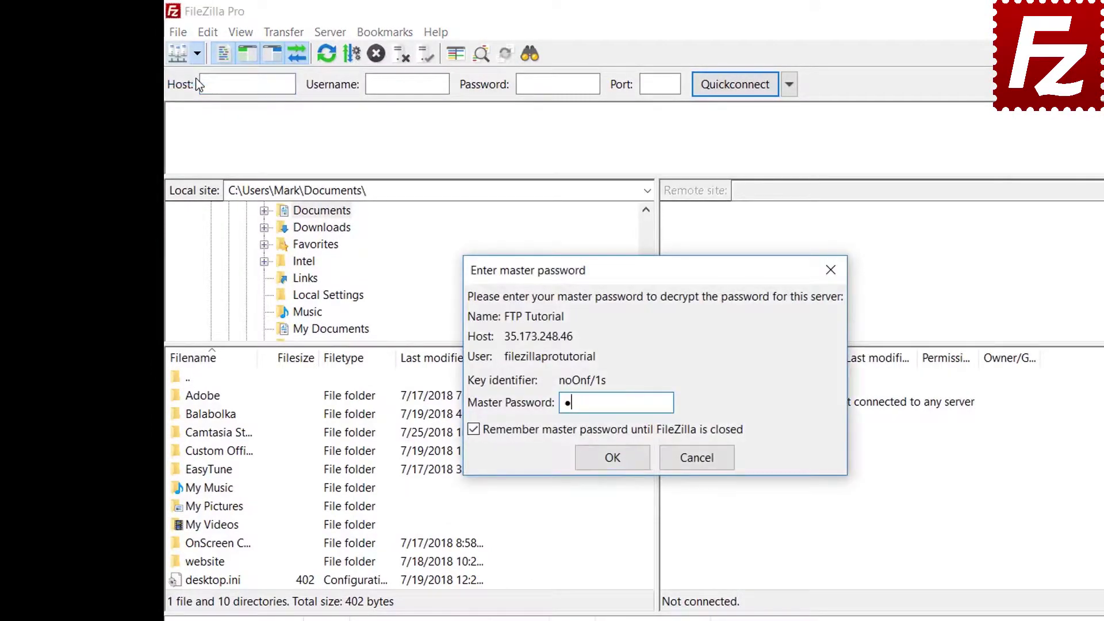
pyautogui.write('•••••••')
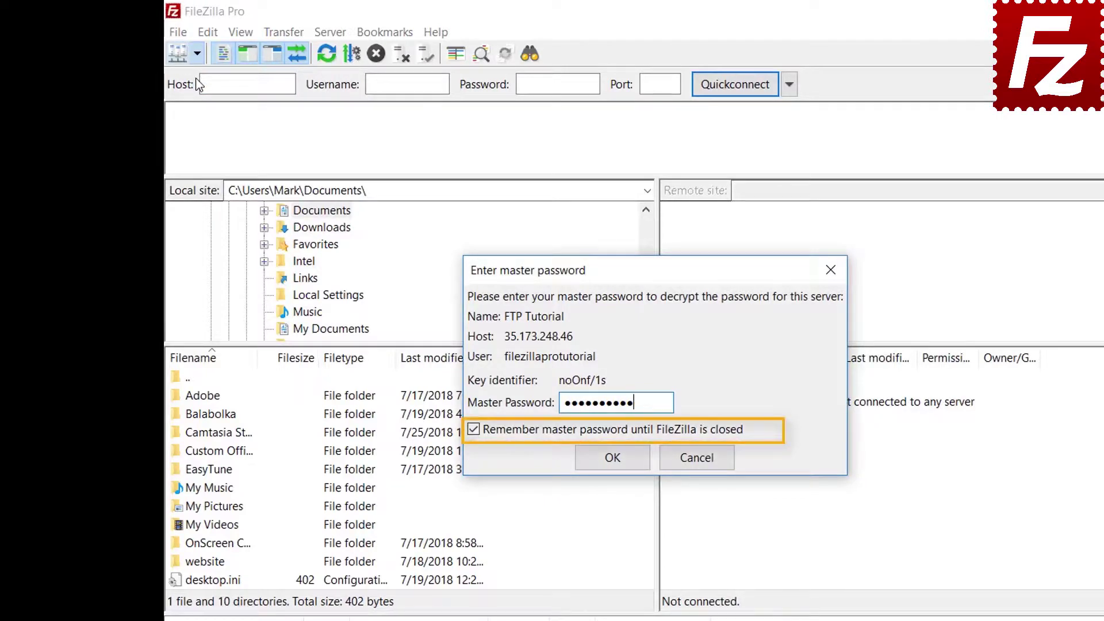
pyautogui.click(612, 459)
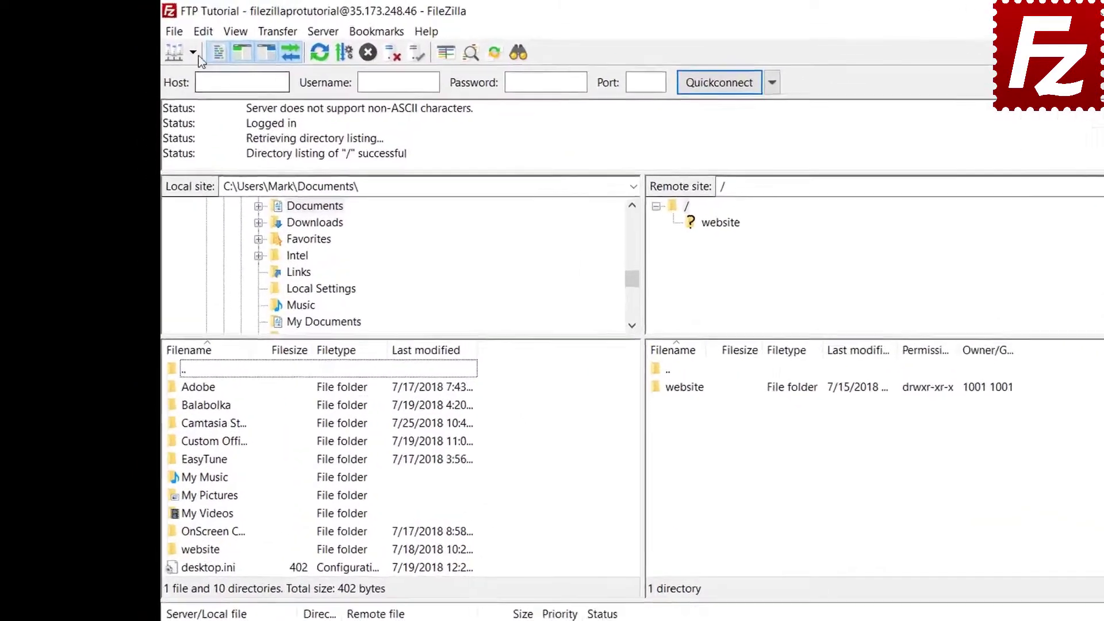
pyautogui.click(175, 27)
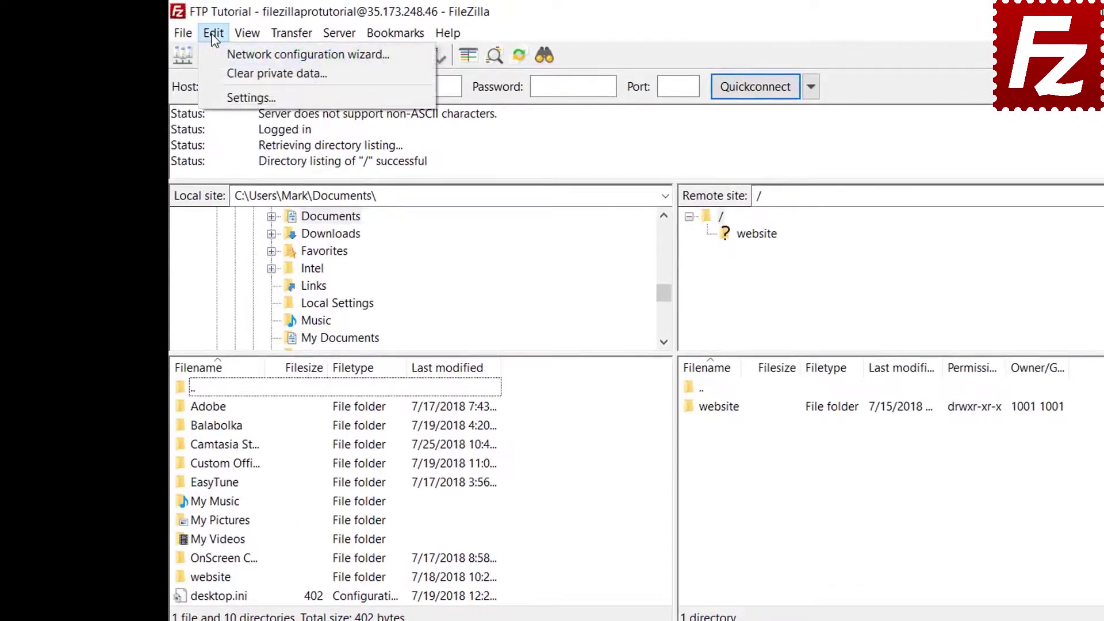
pyautogui.click(219, 95)
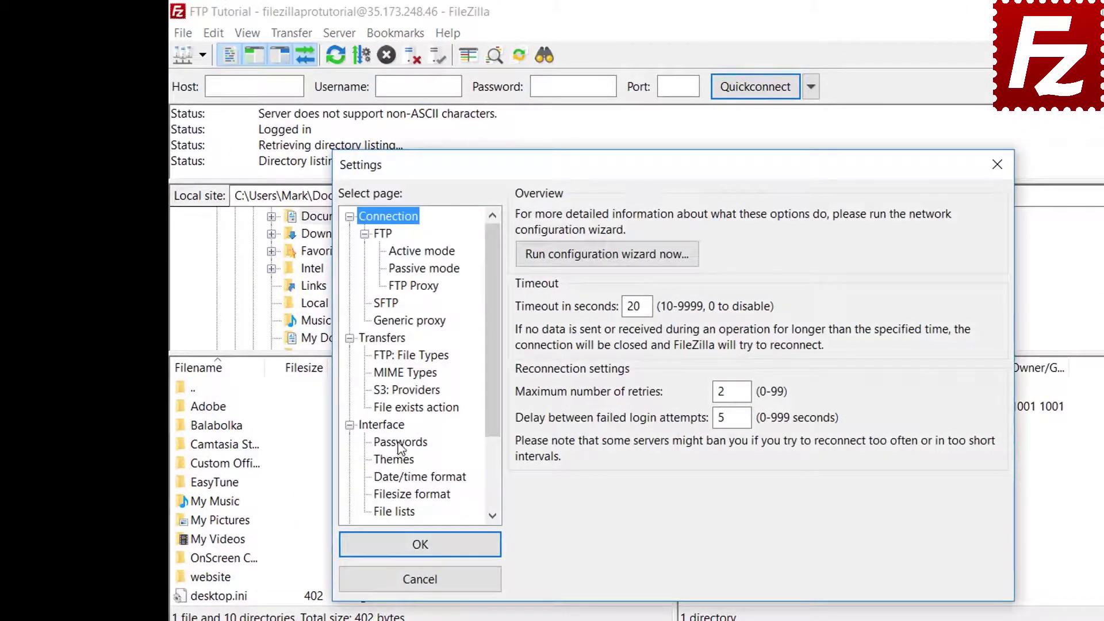
pyautogui.click(400, 441)
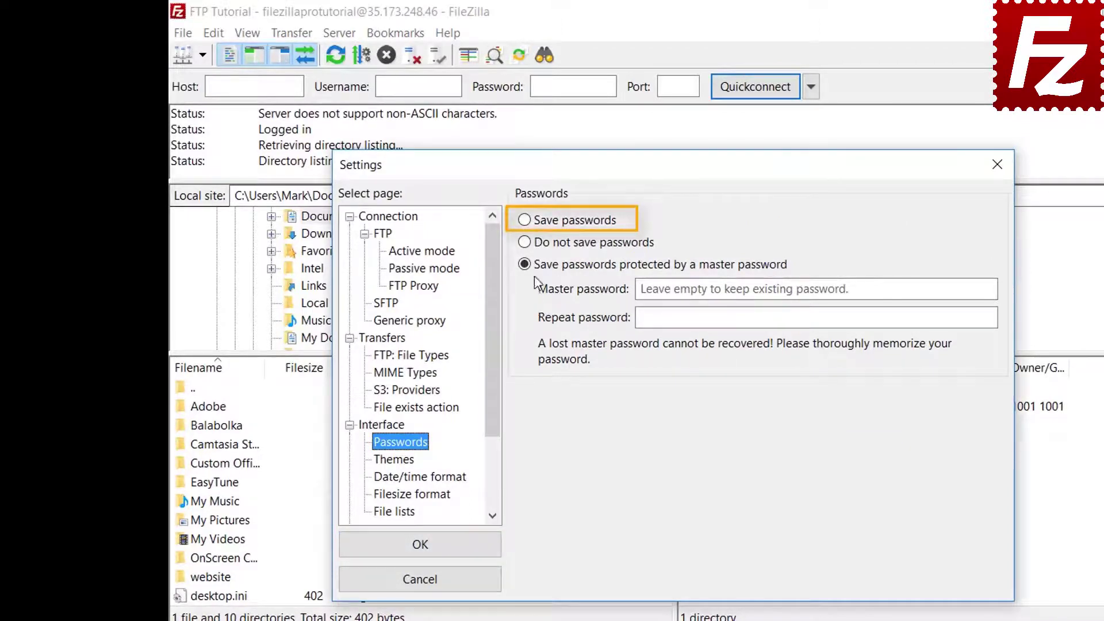
pyautogui.click(528, 225)
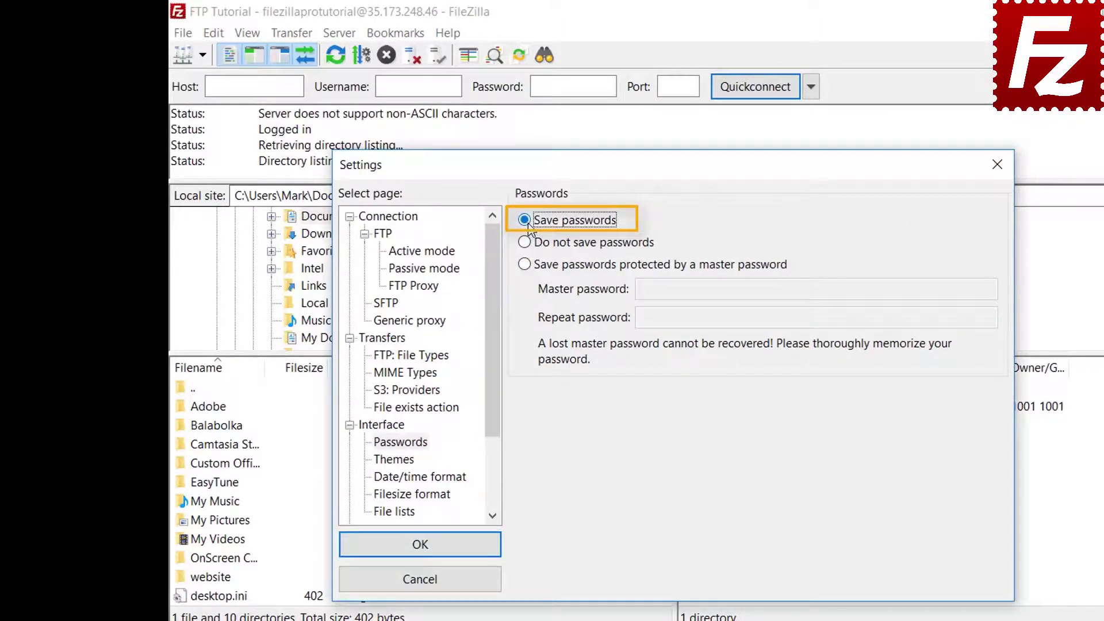
pyautogui.click(432, 551)
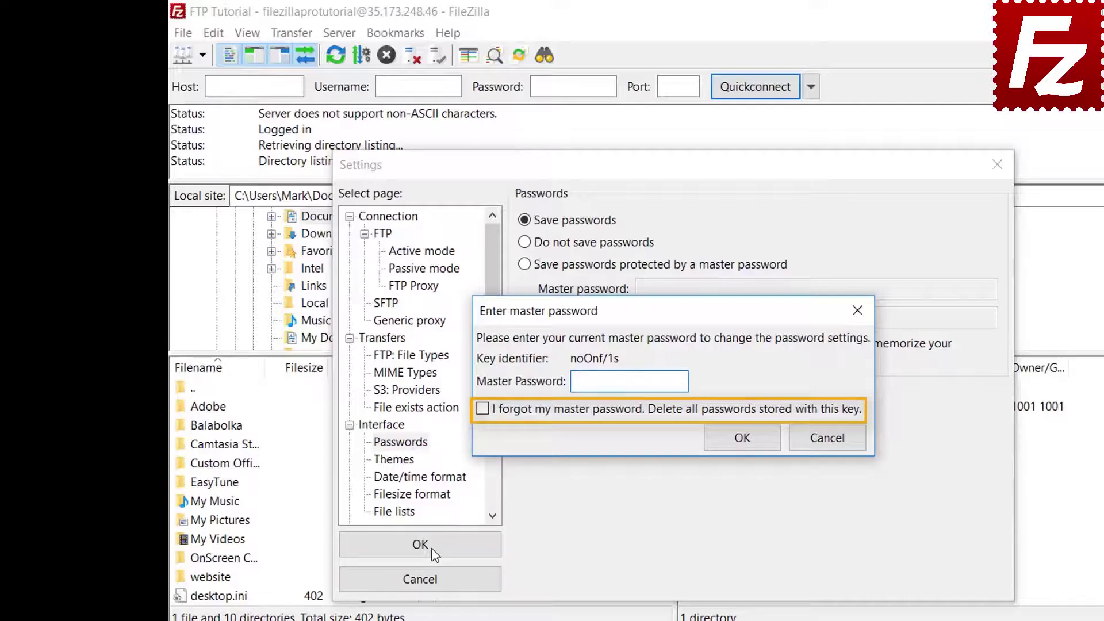
pyautogui.click(833, 447)
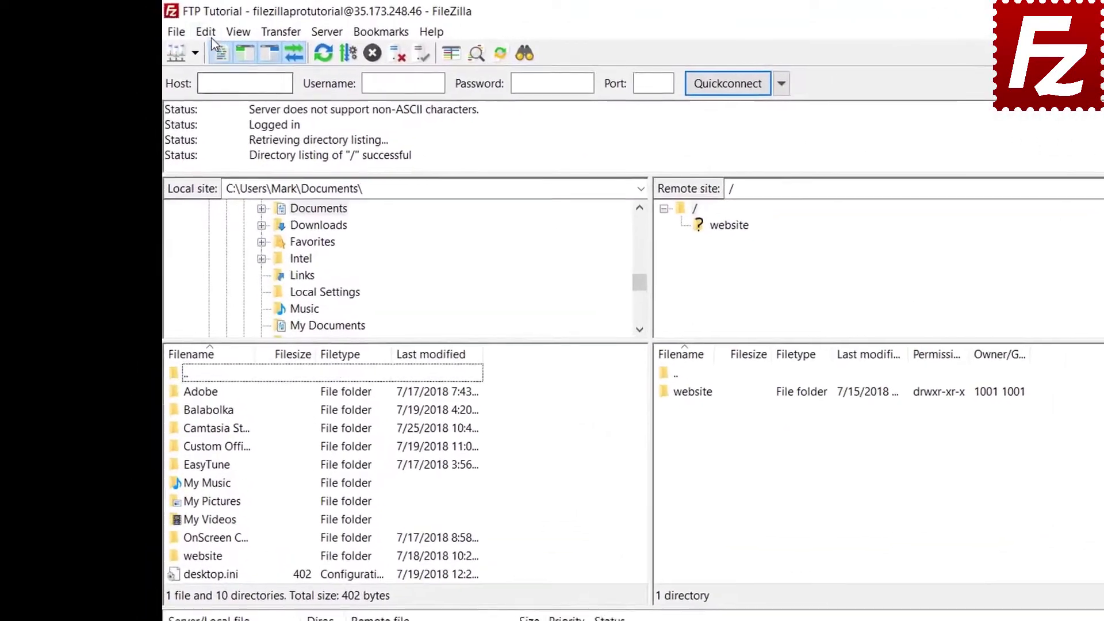
# Clear the quickconnect history and reconnect information through Clear private data
pyautogui.click(213, 32)
pyautogui.click(212, 71)
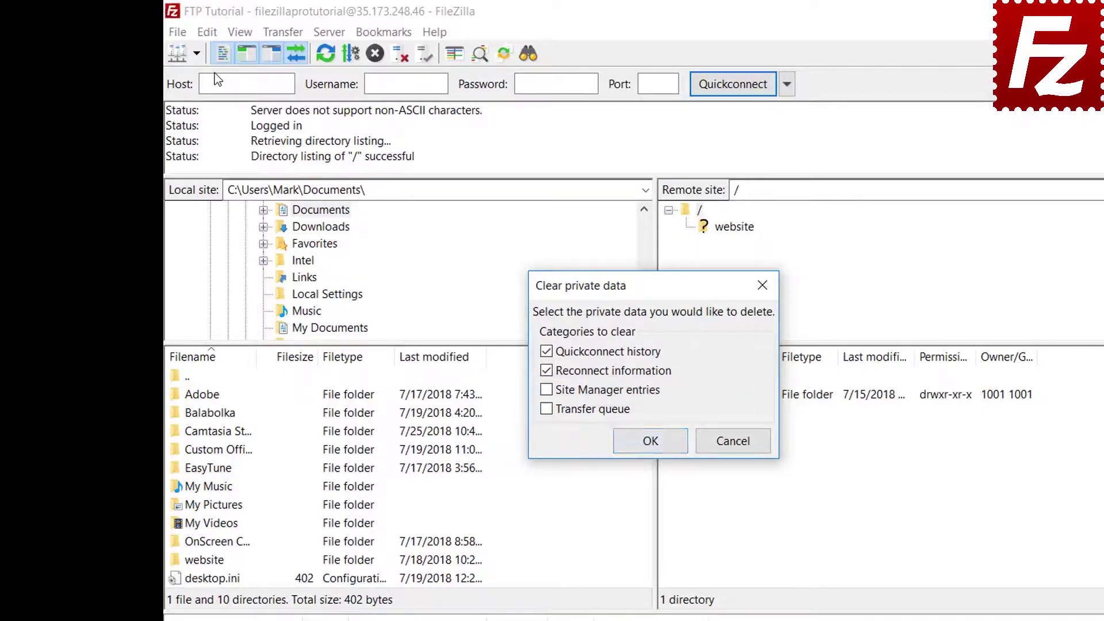
pyautogui.click(676, 439)
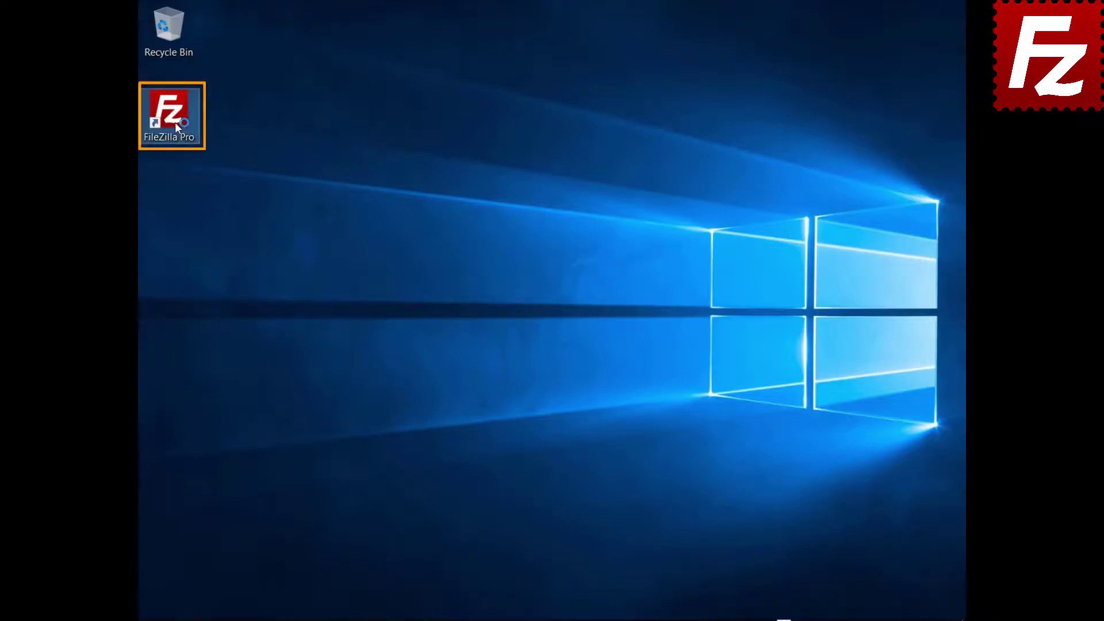
# Relaunch FileZilla, reconnect to FTP Tutorial, and open the file search for remote path '/'
pyautogui.doubleClick(169, 115)
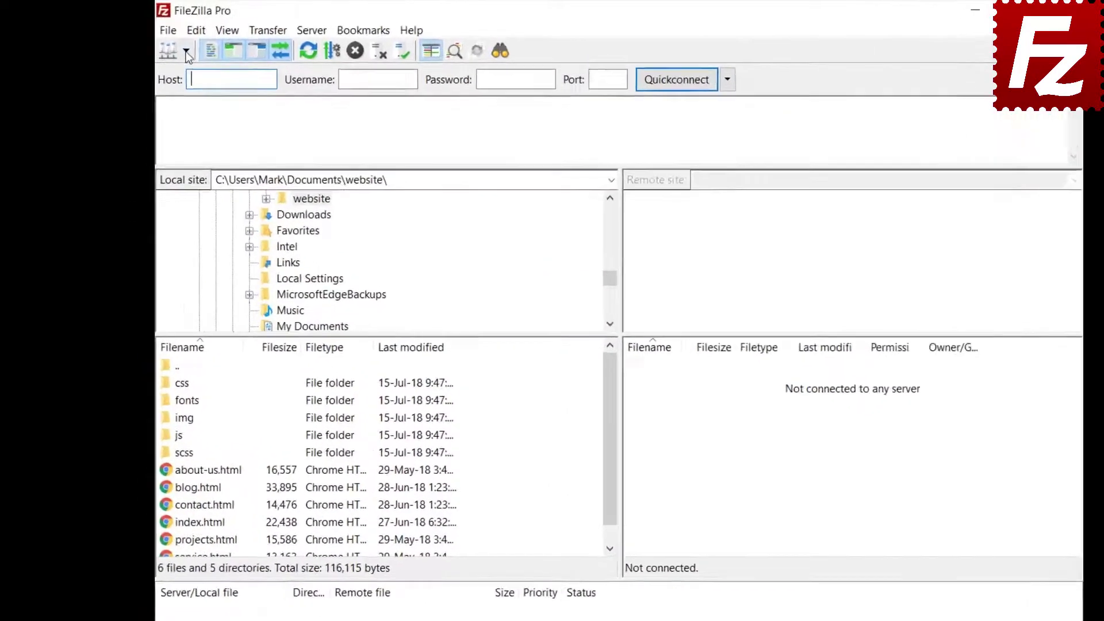
pyautogui.click(187, 55)
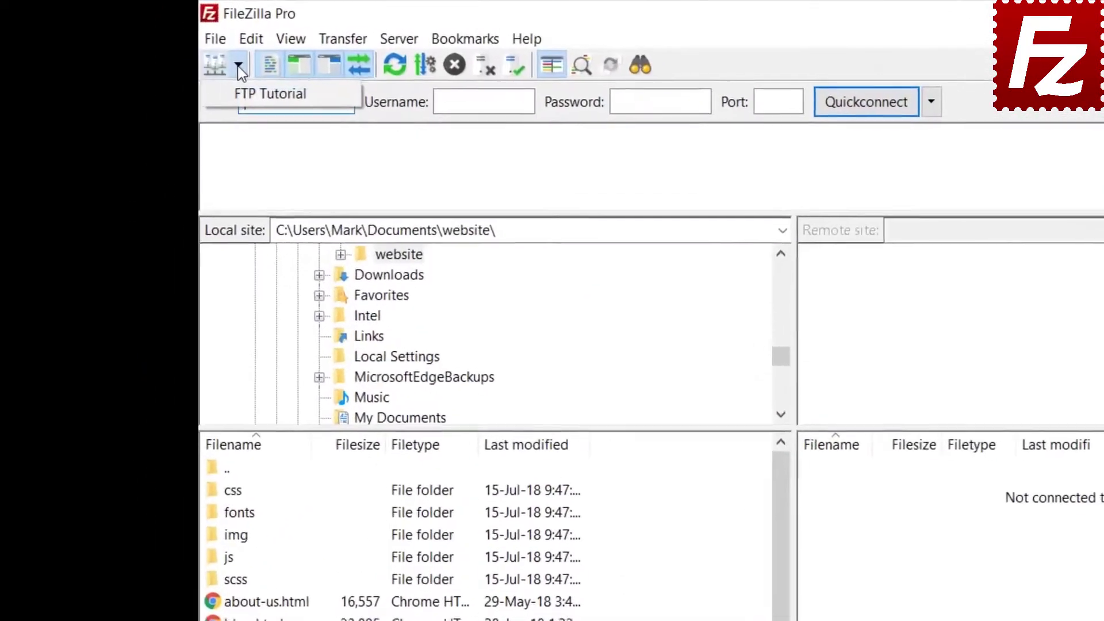
pyautogui.click(199, 75)
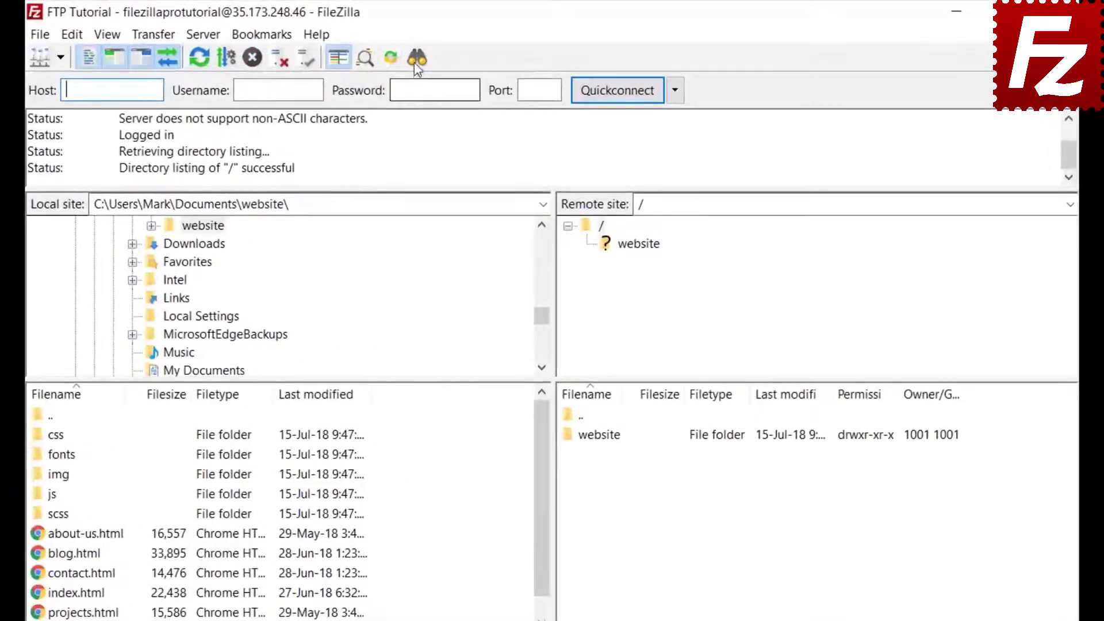
pyautogui.click(416, 58)
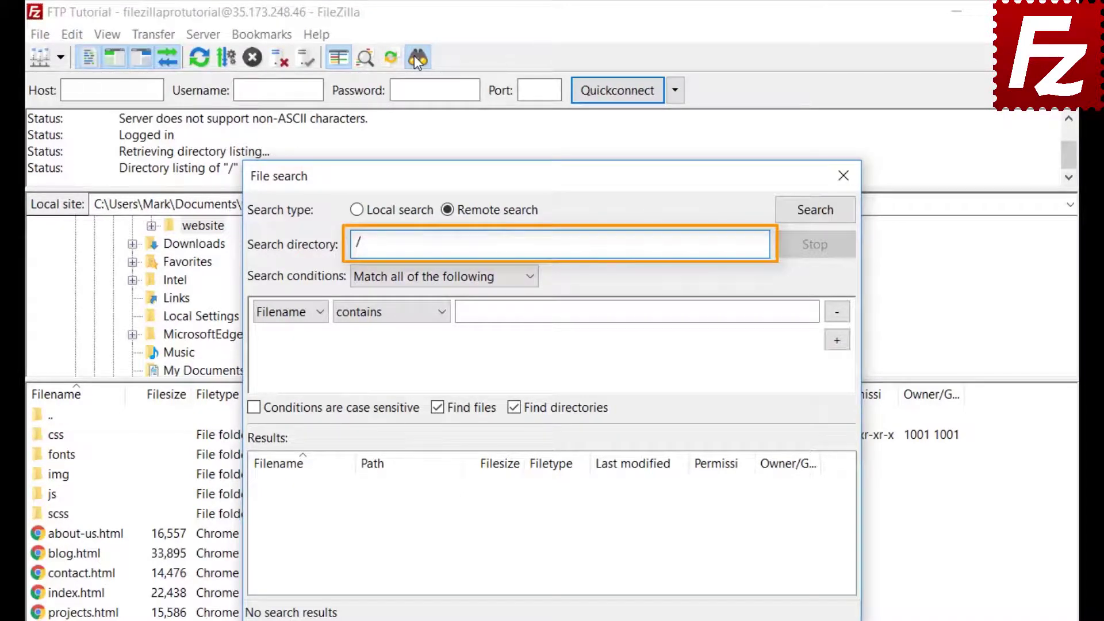
# Make the search match all conditions with a Filename contains '.jpg' condition
pyautogui.click(407, 279)
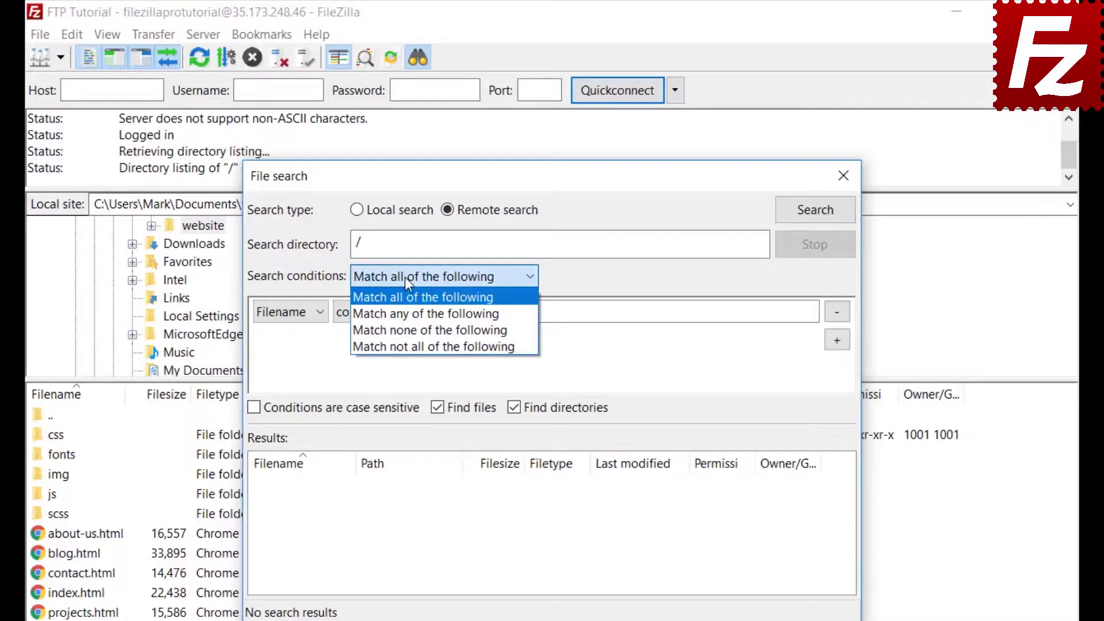
pyautogui.click(405, 277)
pyautogui.click(282, 316)
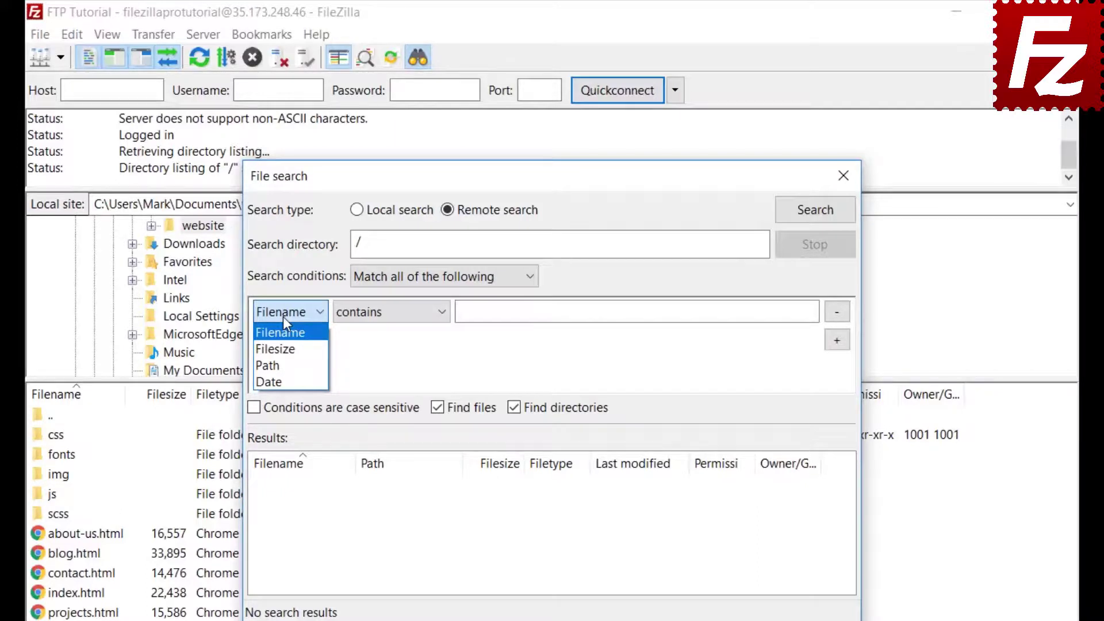
pyautogui.click(283, 316)
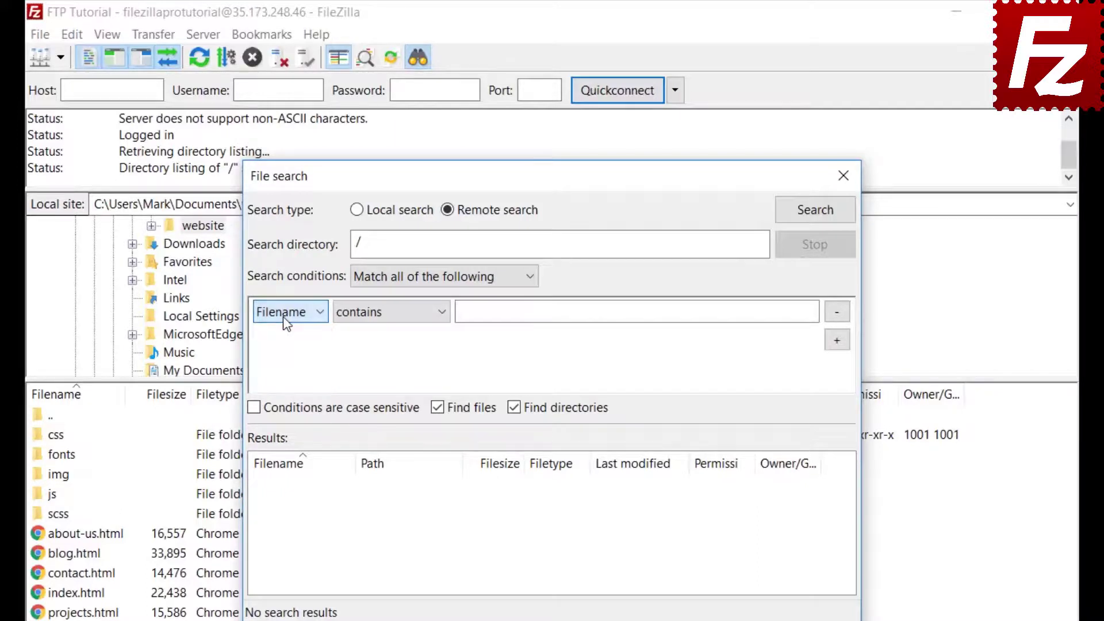
pyautogui.click(392, 322)
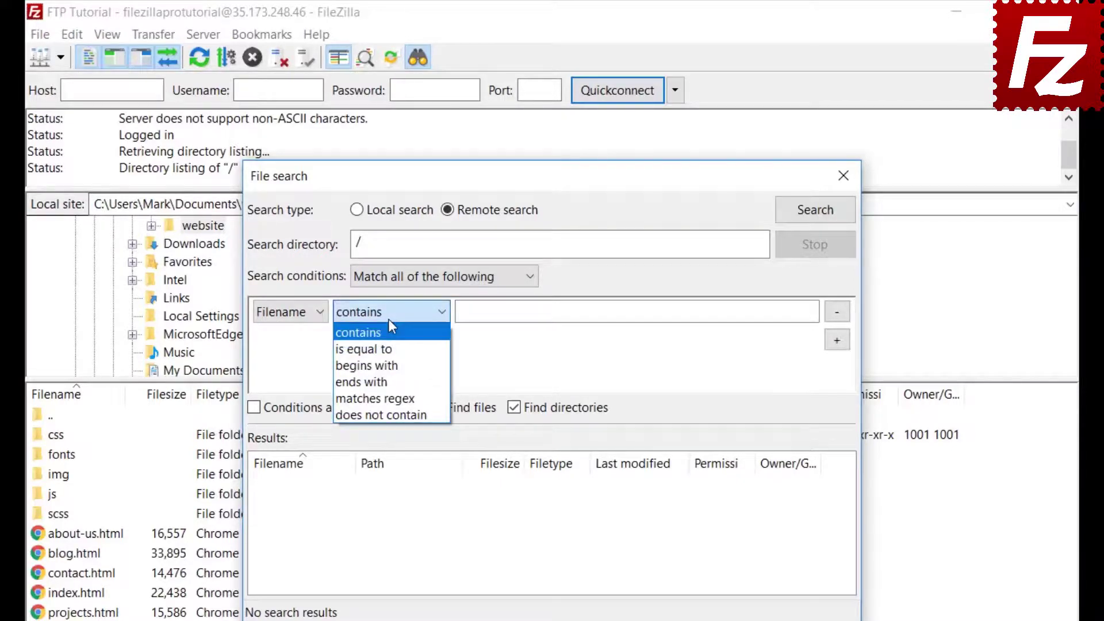
pyautogui.click(389, 319)
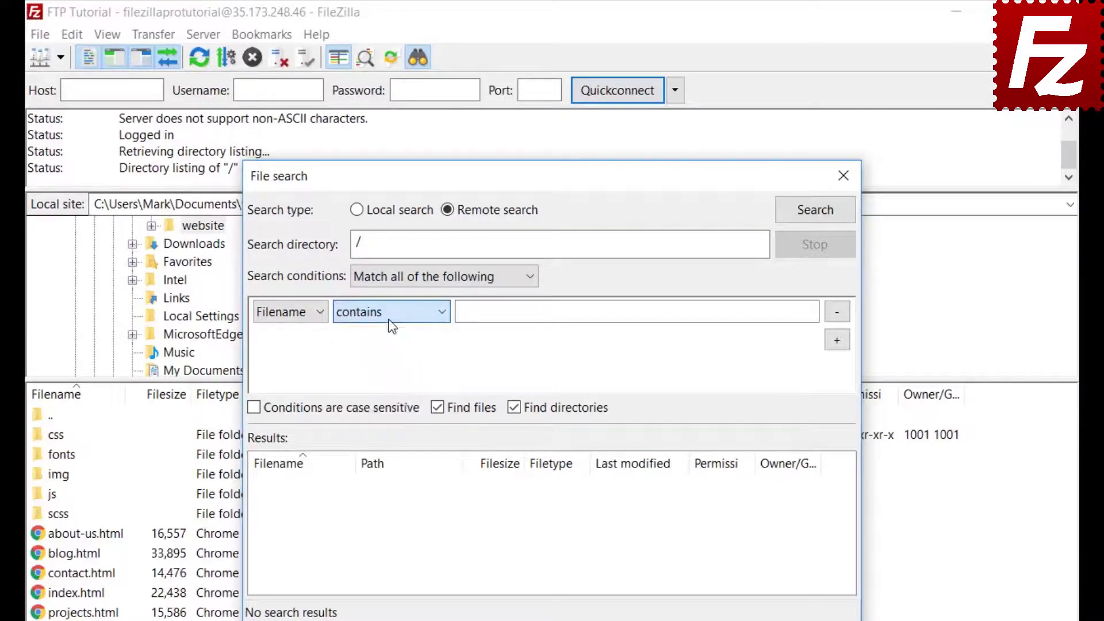
pyautogui.click(303, 311)
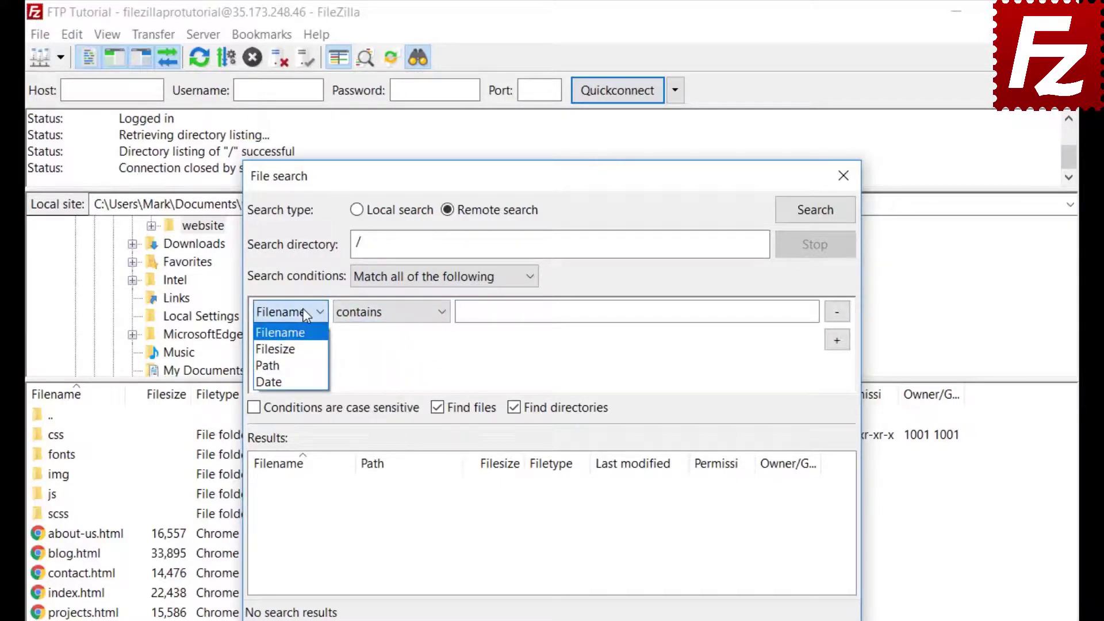
pyautogui.click(305, 335)
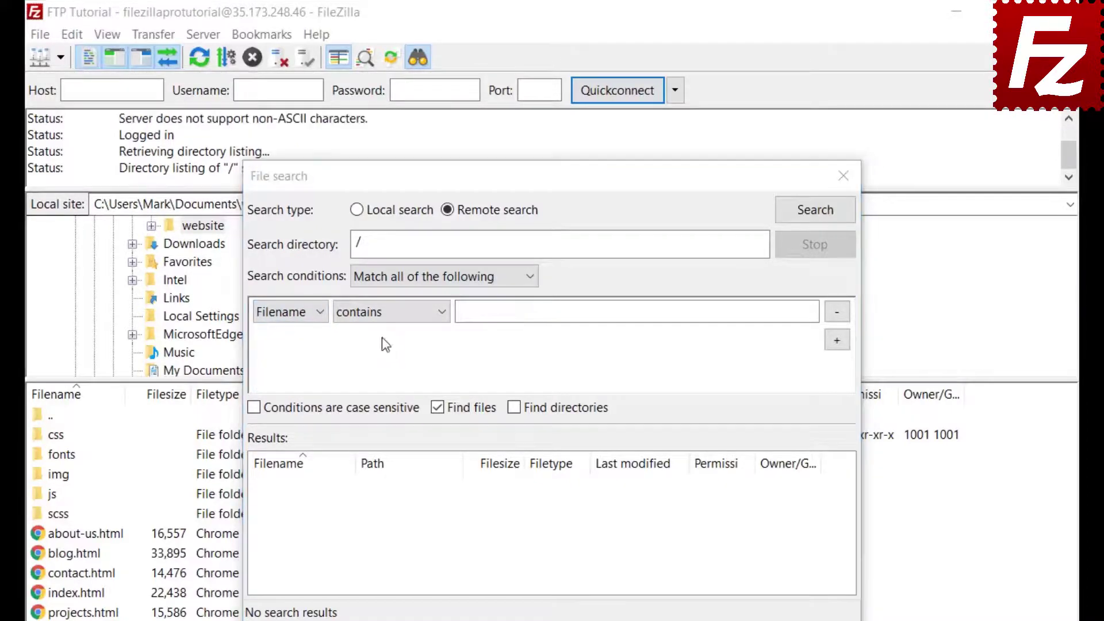
pyautogui.click(387, 313)
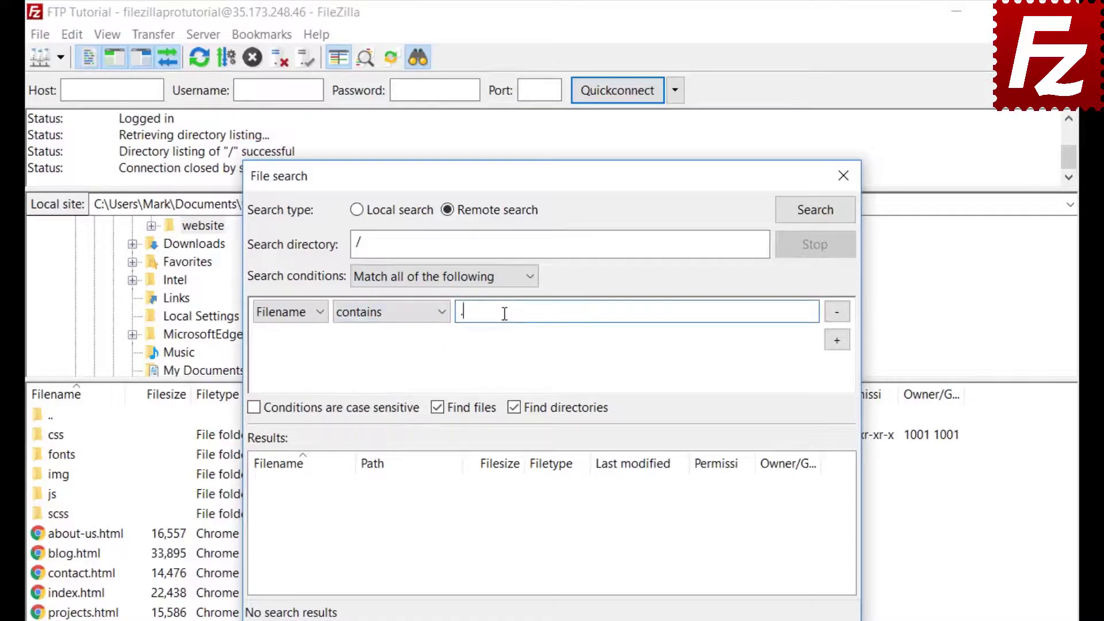
pyautogui.write('.jpg')
# Add a Filesize greater than 500000 condition, exclude directories, and run the remote search
pyautogui.click(839, 342)
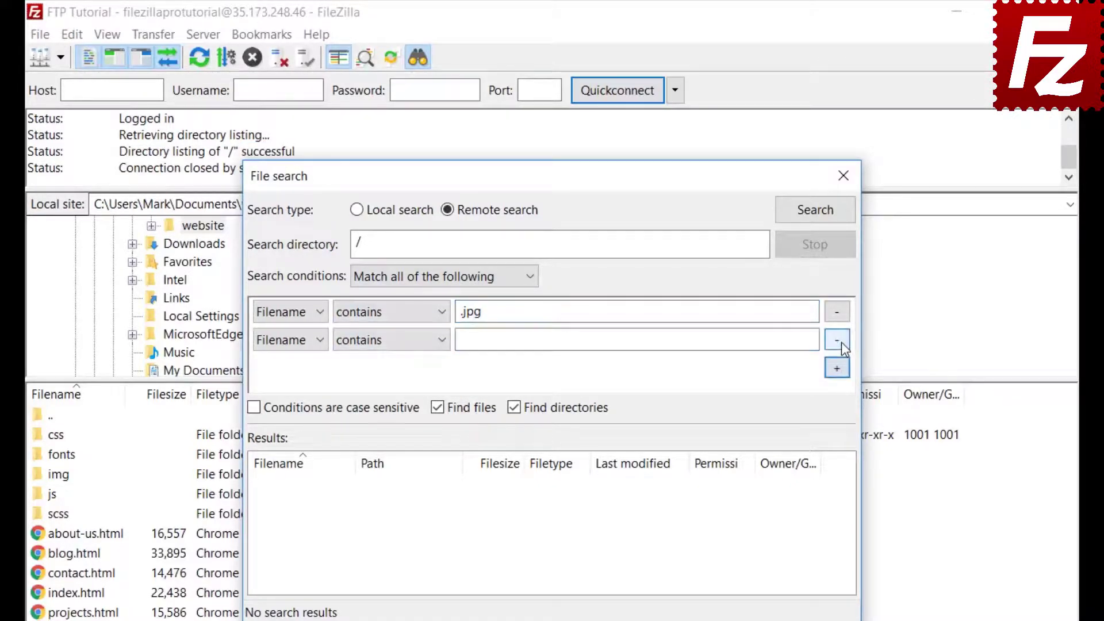
pyautogui.click(290, 340)
pyautogui.click(286, 379)
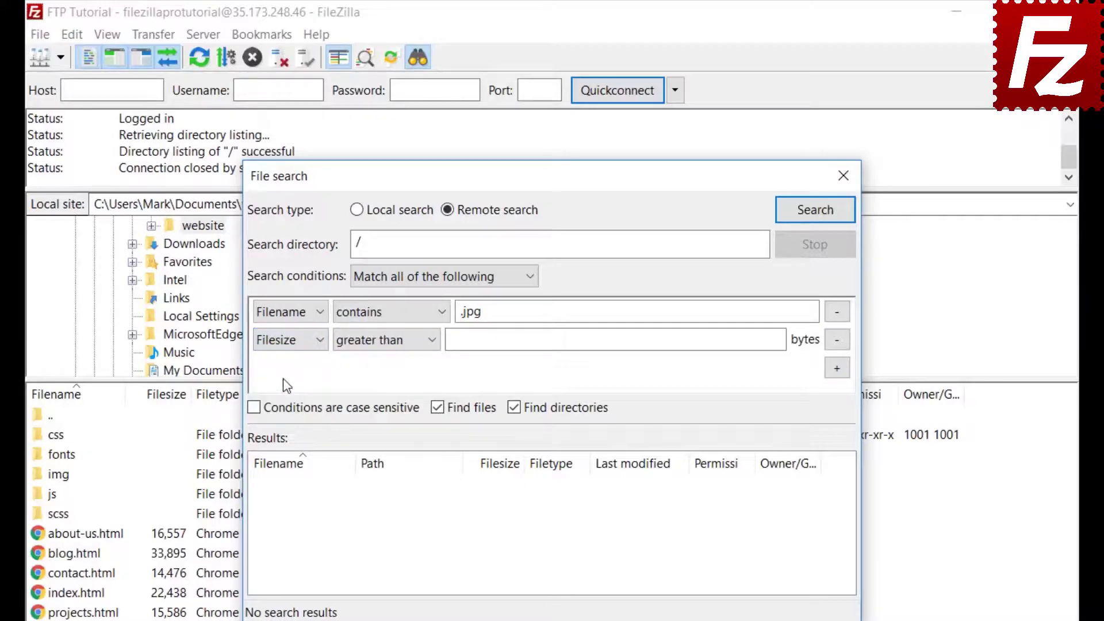
pyautogui.click(372, 344)
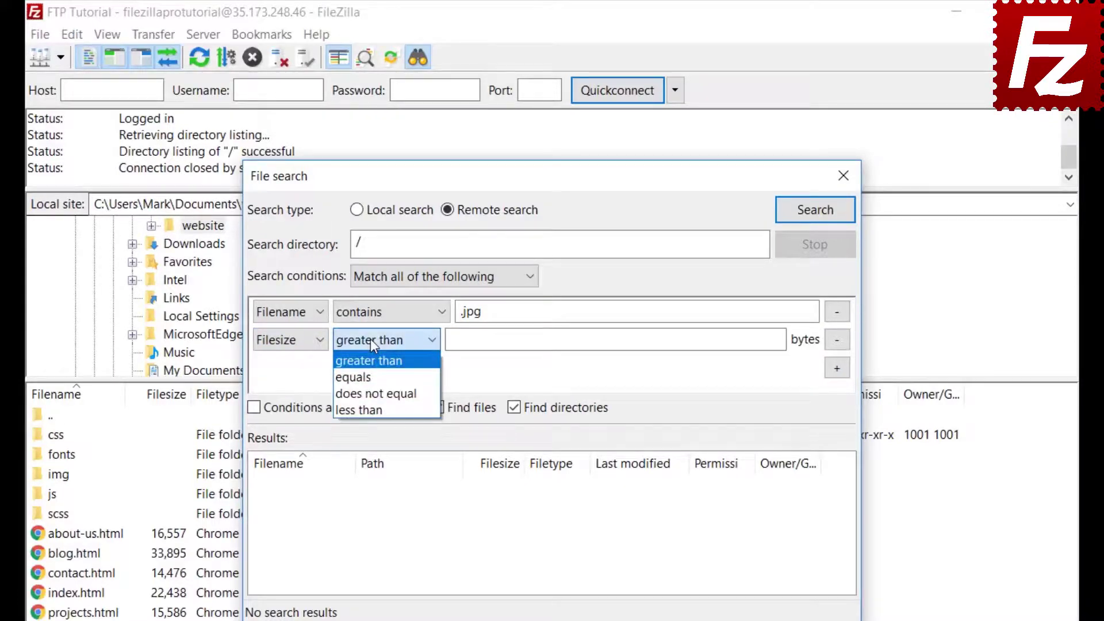
pyautogui.click(370, 339)
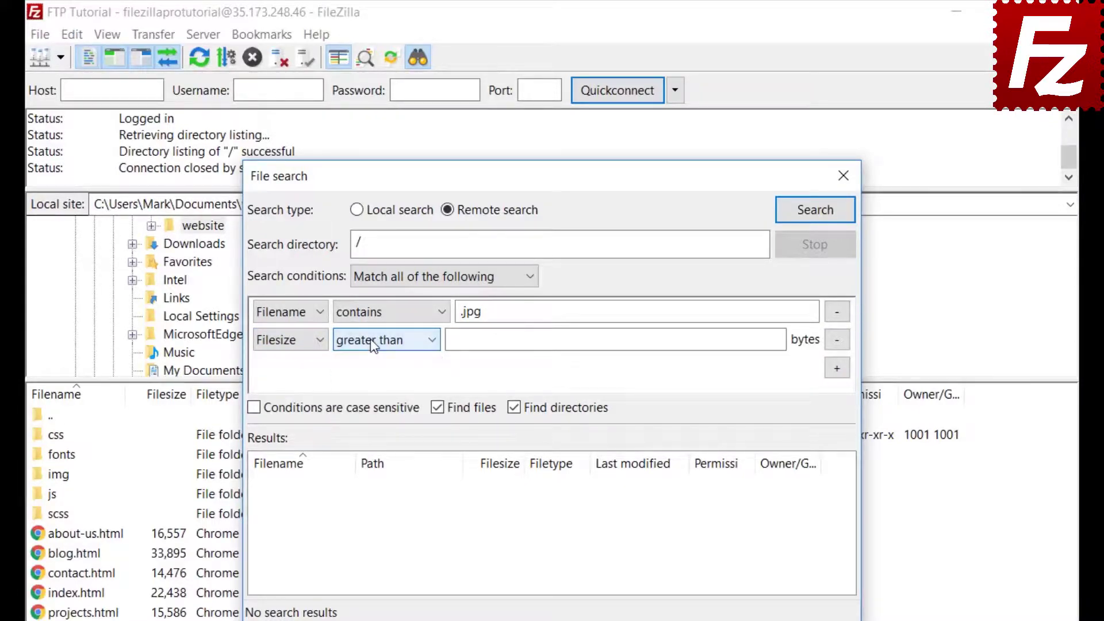
pyautogui.click(454, 340)
pyautogui.write('50')
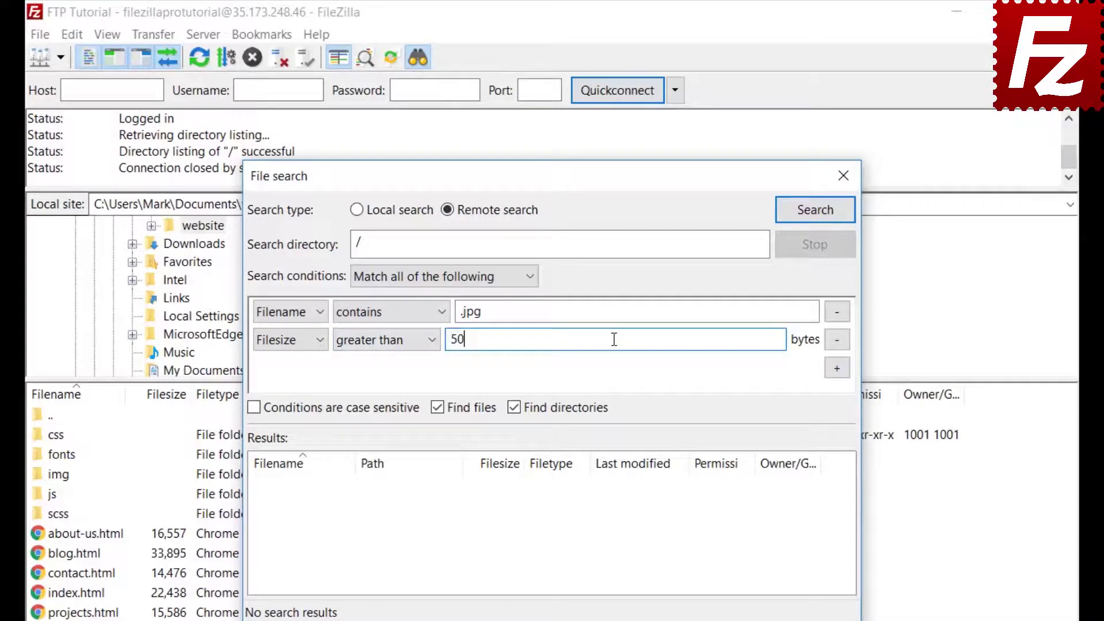
pyautogui.write('0000')
pyautogui.click(515, 408)
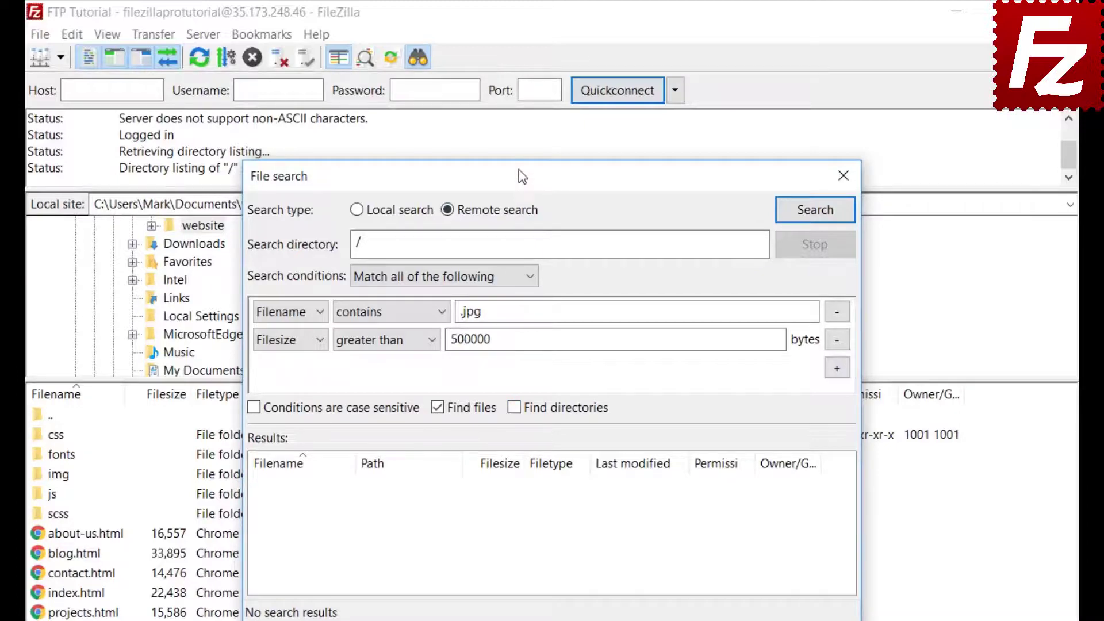
pyautogui.moveTo(525, 176); pyautogui.dragTo(728, 179)
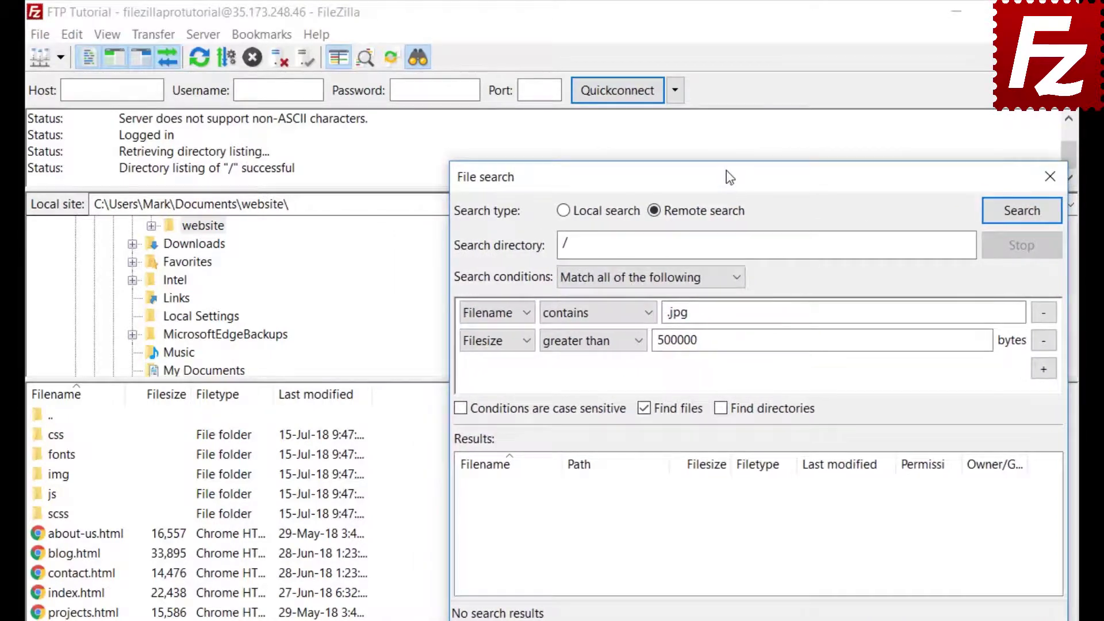
pyautogui.click(1021, 212)
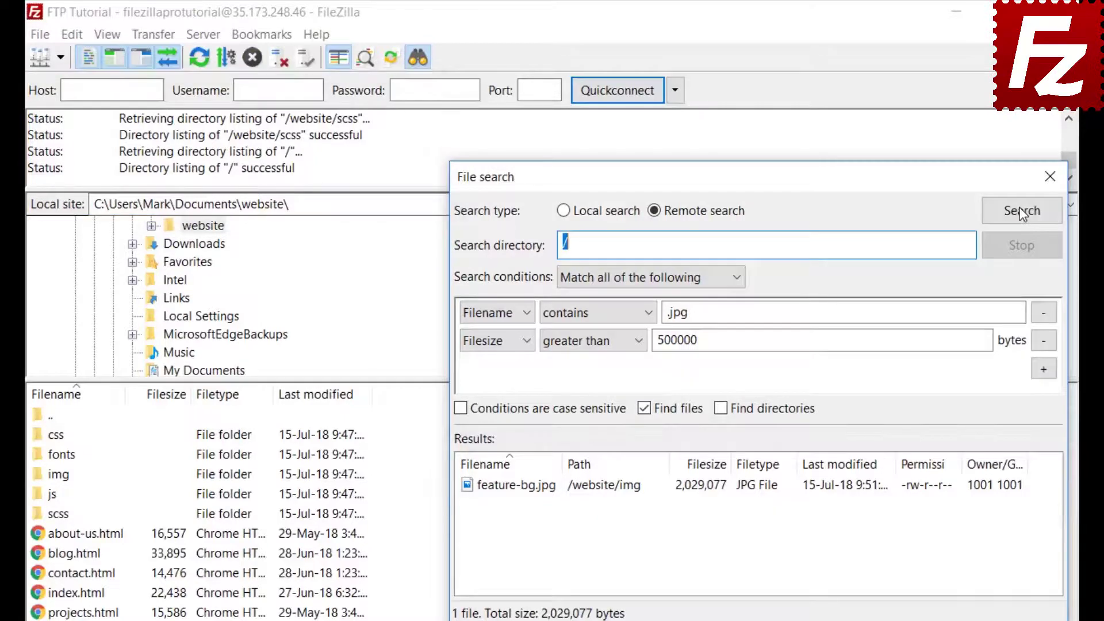
# Queue feature-bg.jpg for download without starting it, then close the file search
pyautogui.rightClick(551, 493)
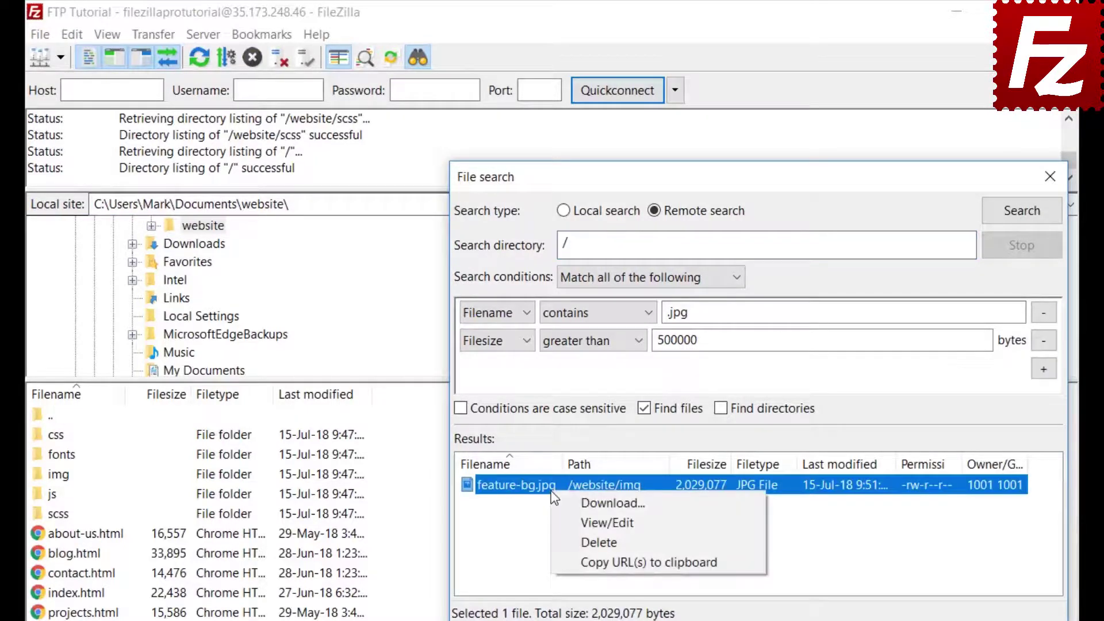
pyautogui.click(564, 504)
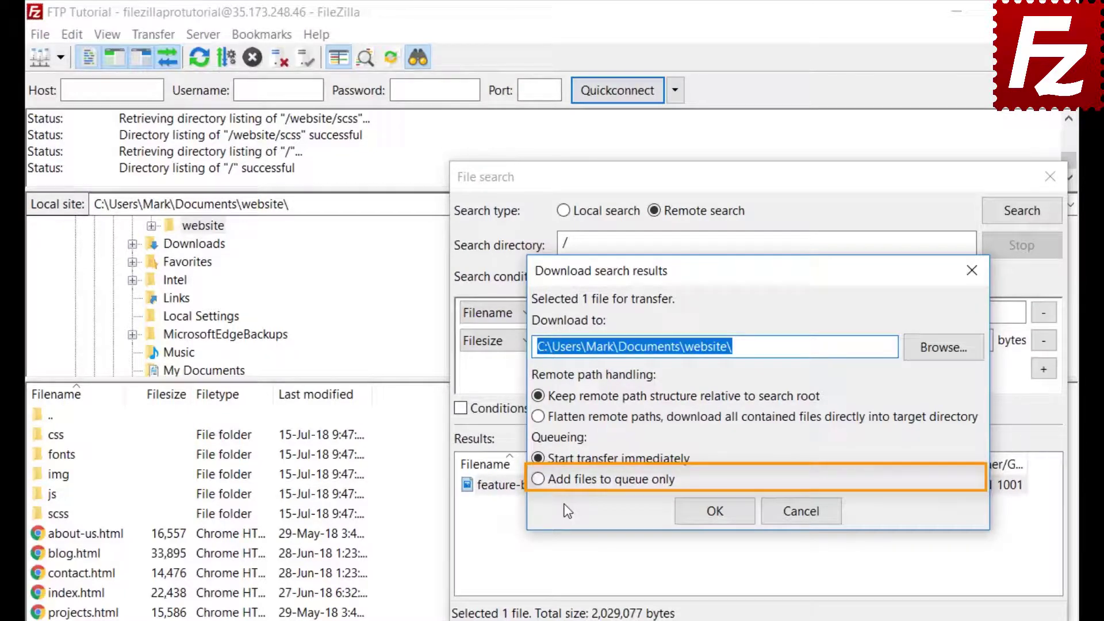
pyautogui.click(538, 480)
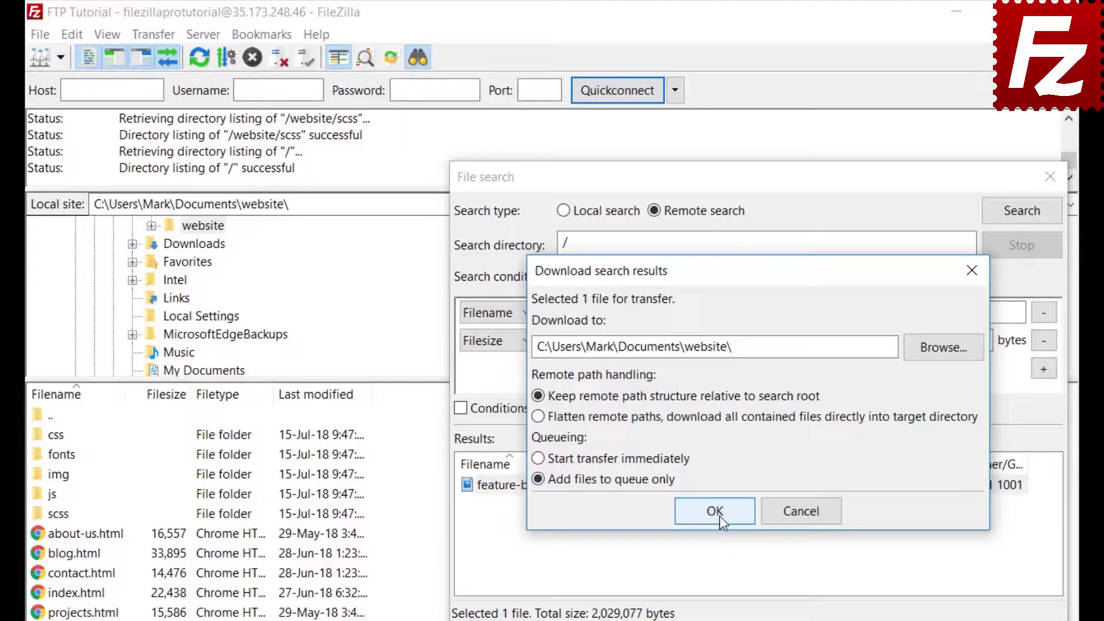
pyautogui.click(720, 515)
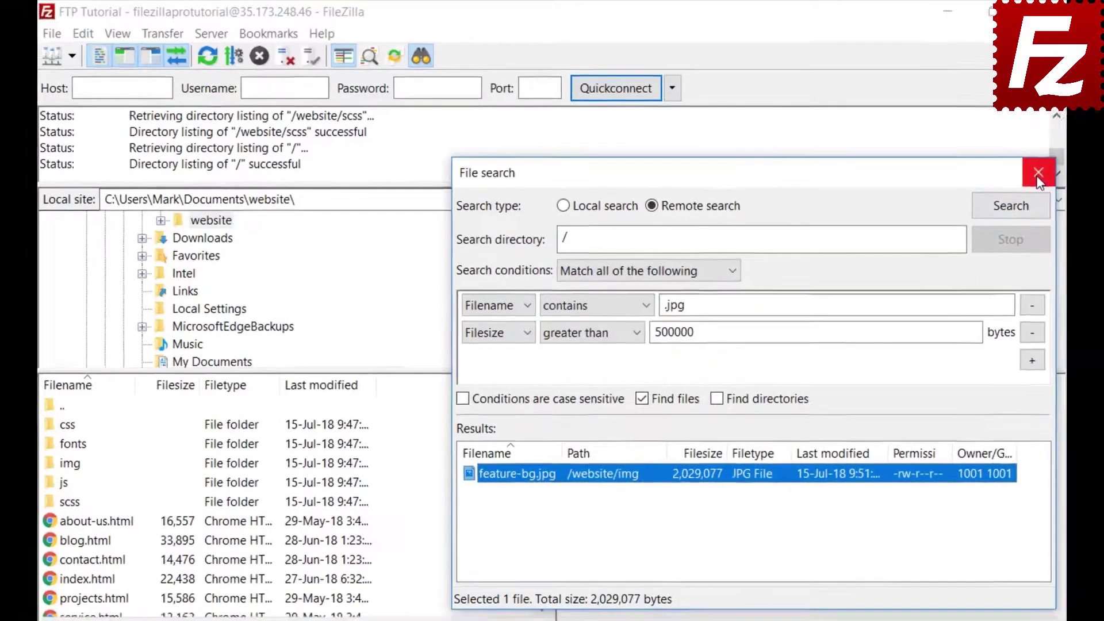
pyautogui.click(1039, 179)
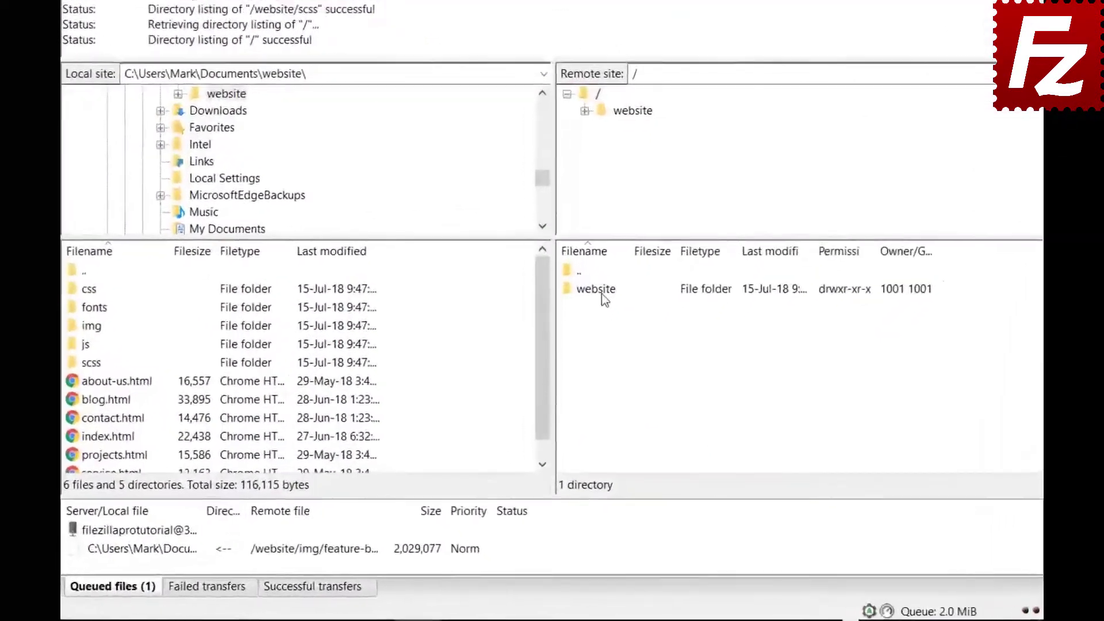
# Open the remote website/css folder, select bootstrap.css and move to the next file
pyautogui.doubleClick(608, 264)
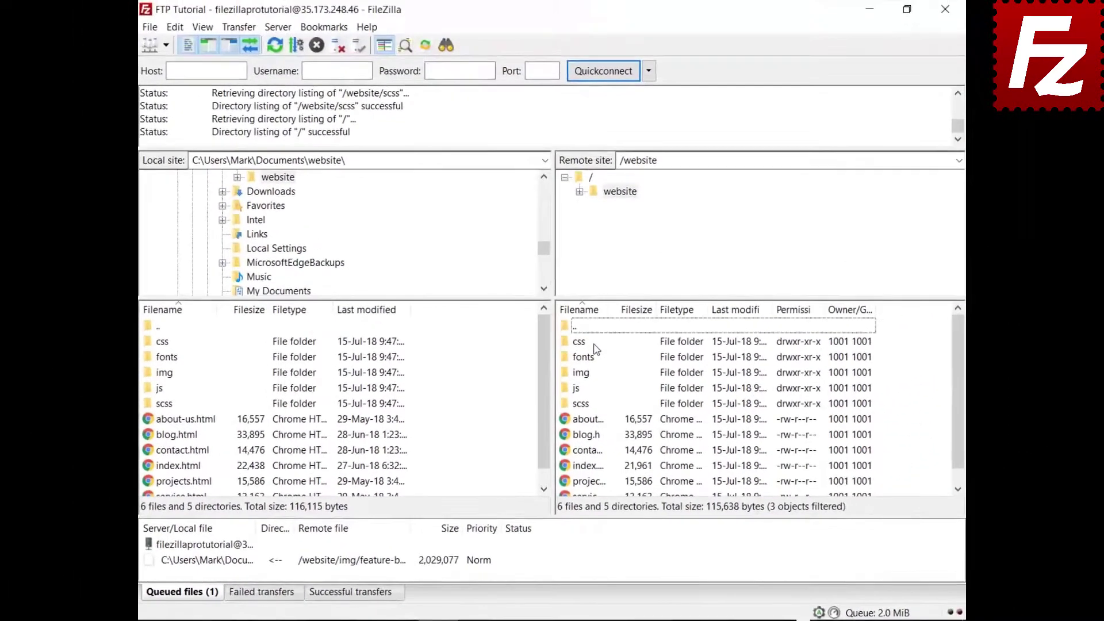
pyautogui.doubleClick(583, 342)
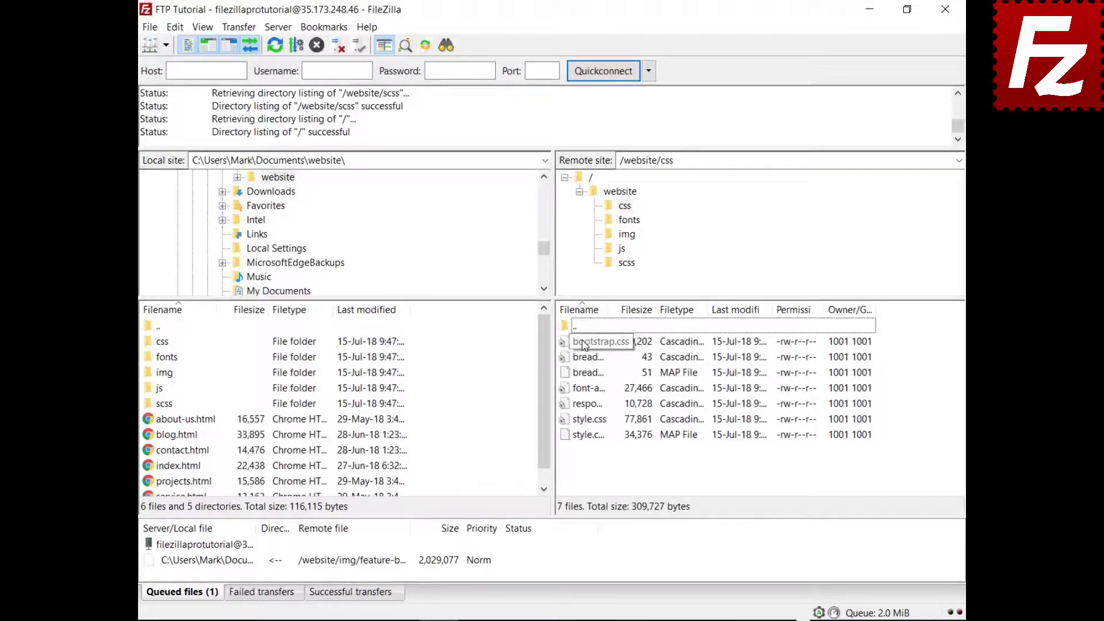
pyautogui.click(584, 343)
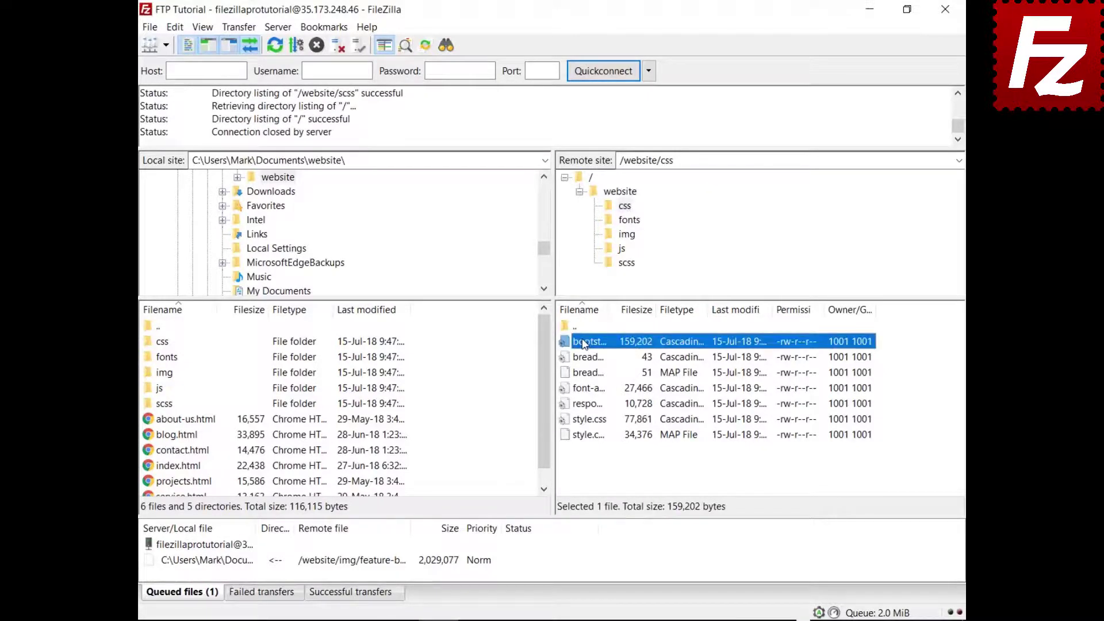
pyautogui.press('Down')
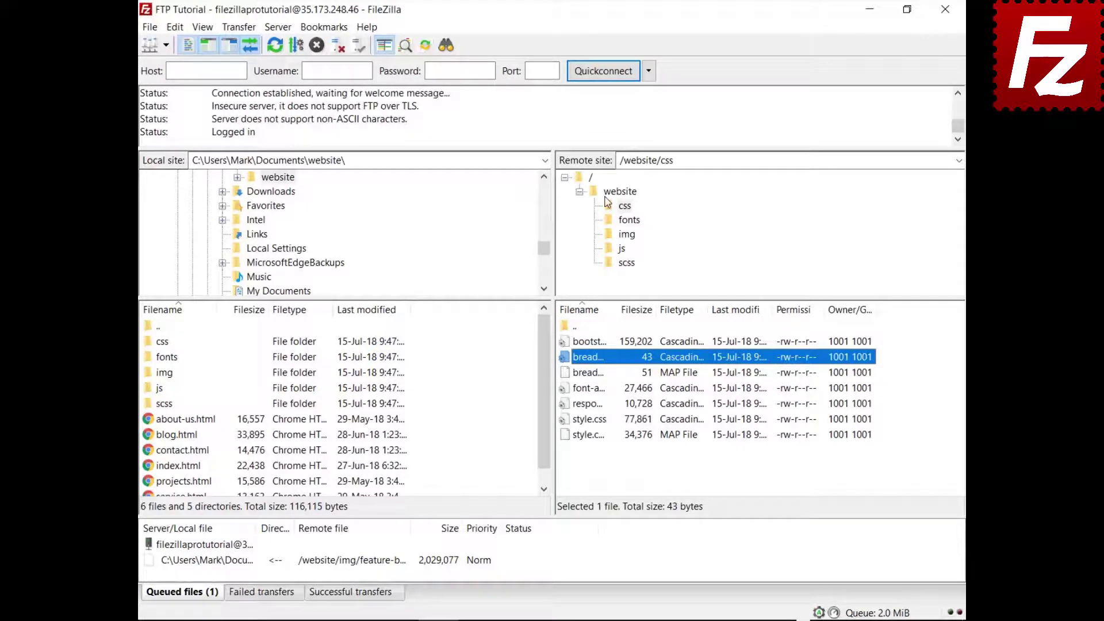
# Quick-search the remote listing for 'style' with Invert Filter enabled to hide matching files
pyautogui.hotkey('ctrl', 'f')
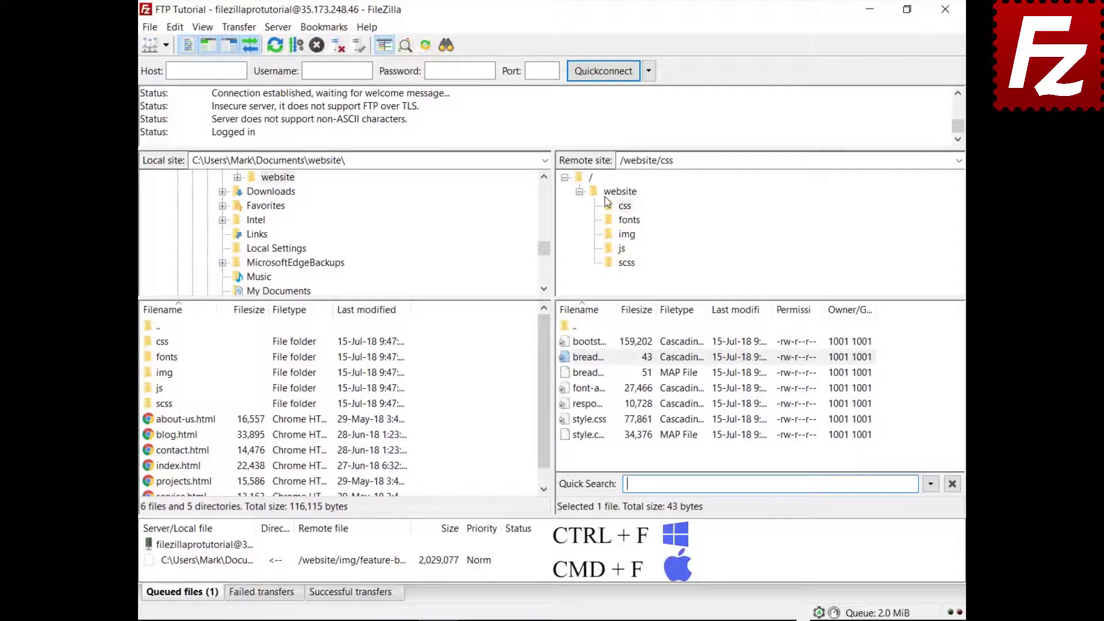
pyautogui.write('style')
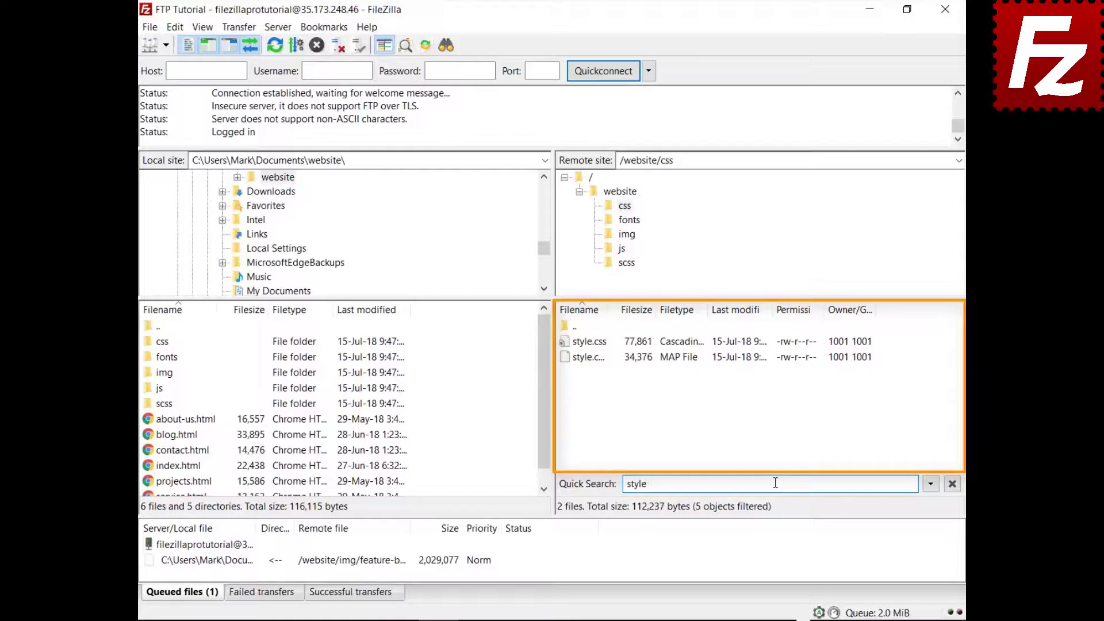
pyautogui.click(931, 485)
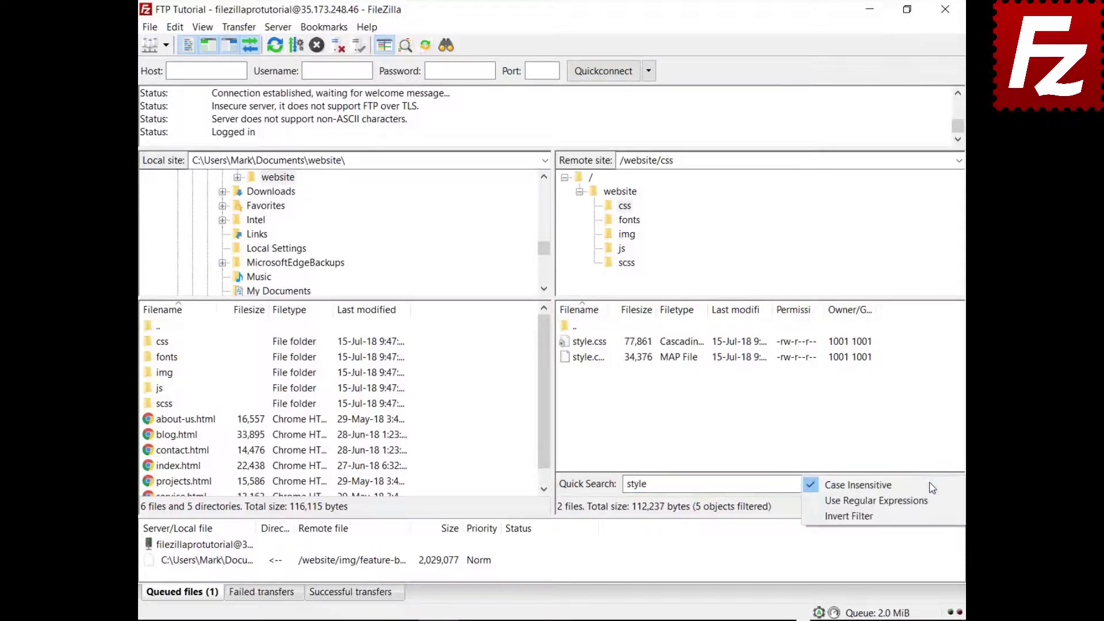
pyautogui.click(926, 516)
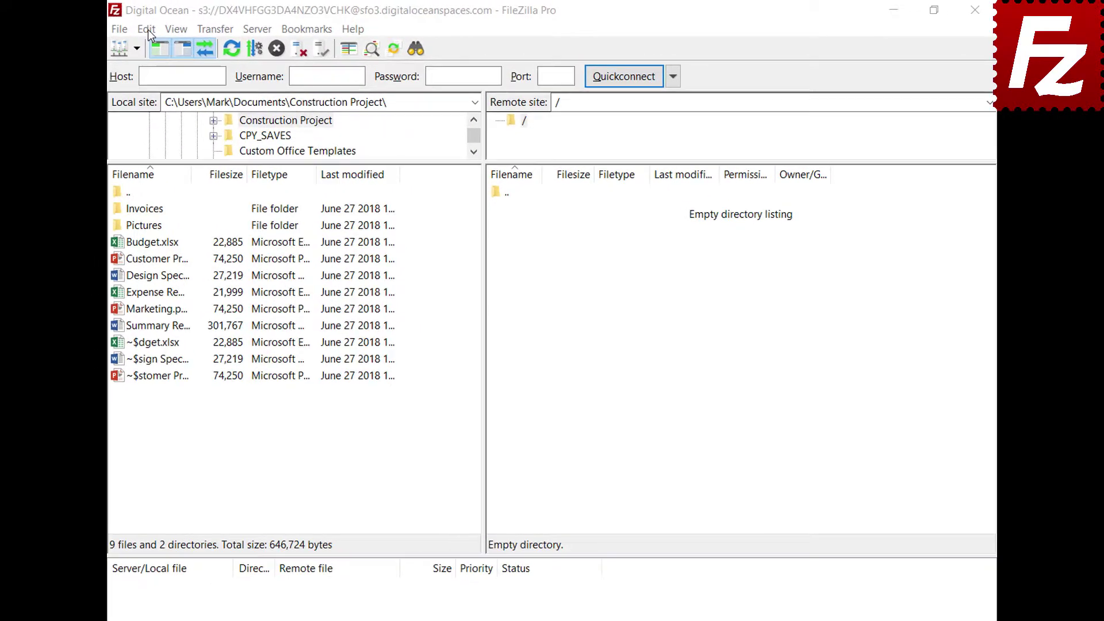
# Open Edit > Settings at the FTP: File Types page
pyautogui.click(167, 27)
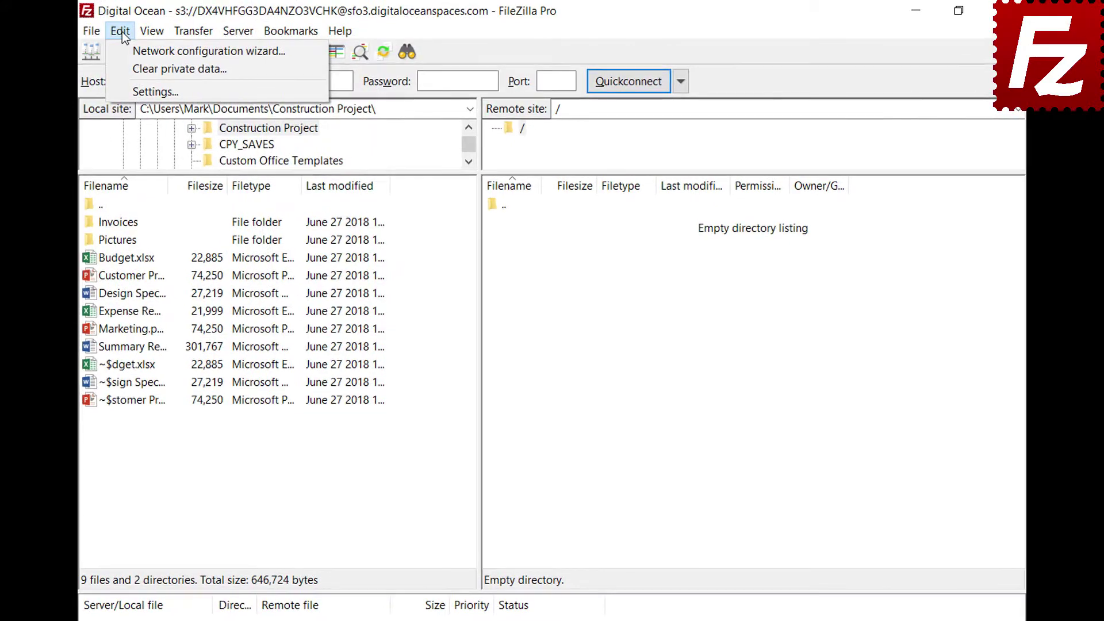
pyautogui.click(131, 91)
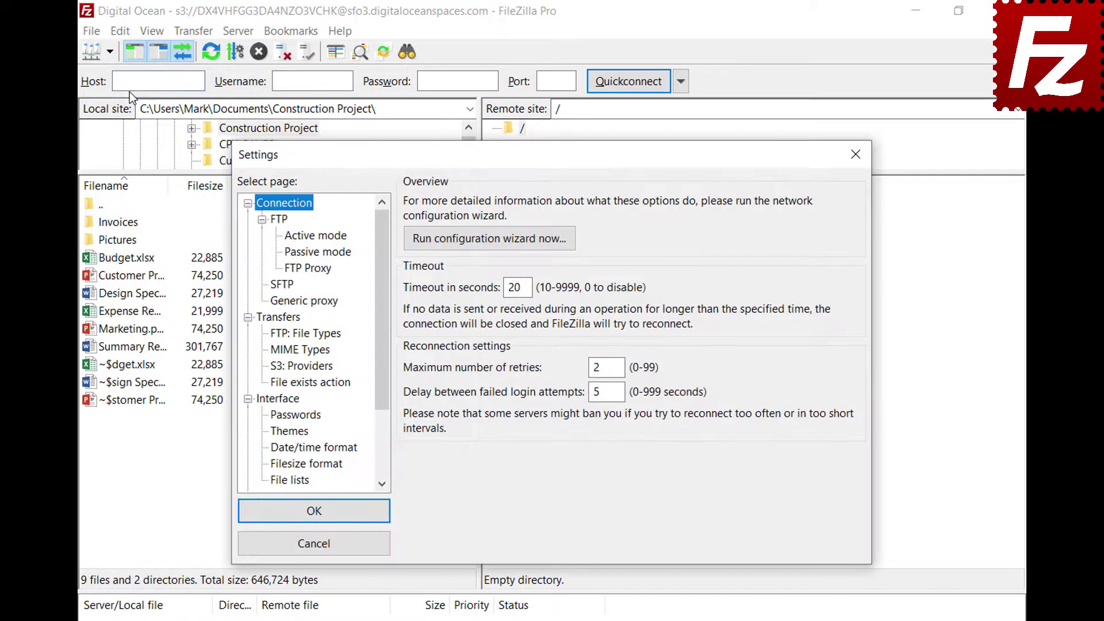
pyautogui.click(271, 334)
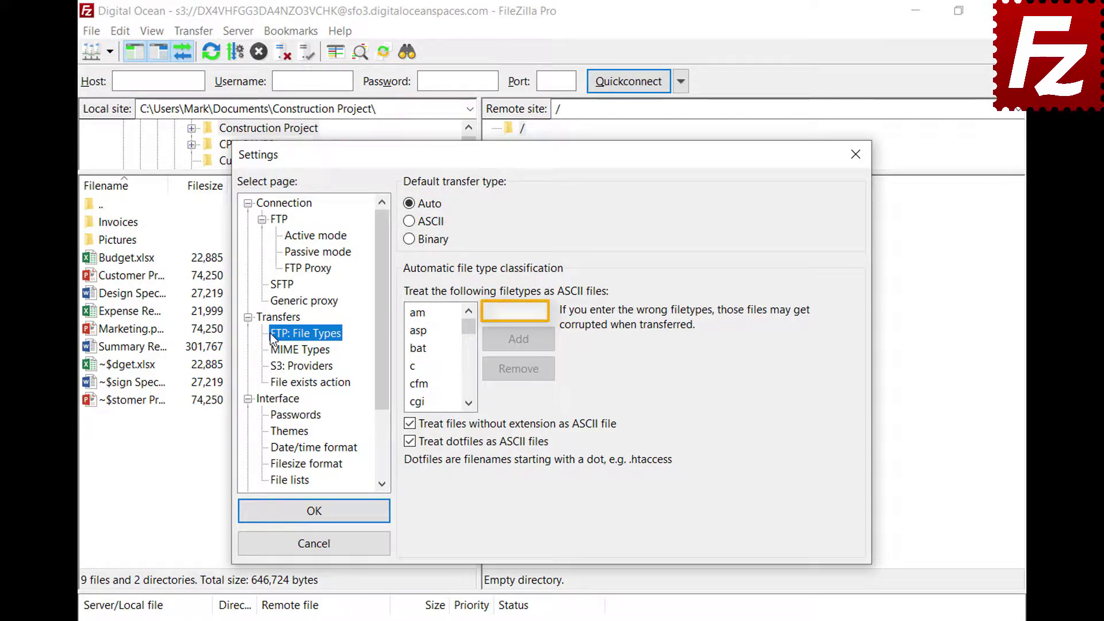
# Add json as an ASCII filetype and confirm it appears in the list
pyautogui.click(542, 312)
pyautogui.write('json')
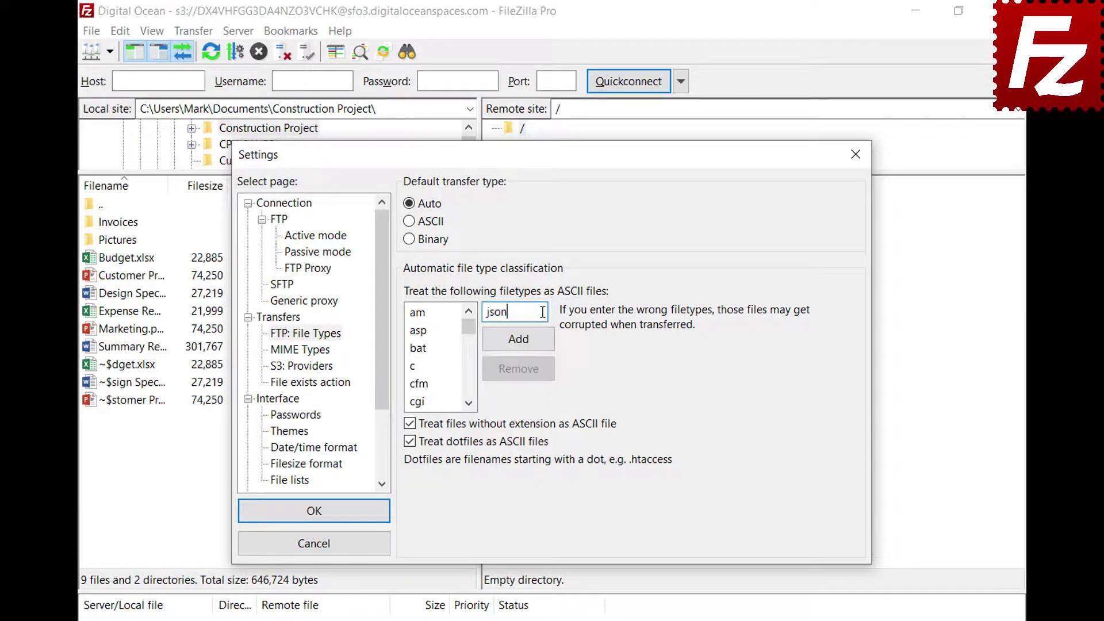
pyautogui.click(519, 346)
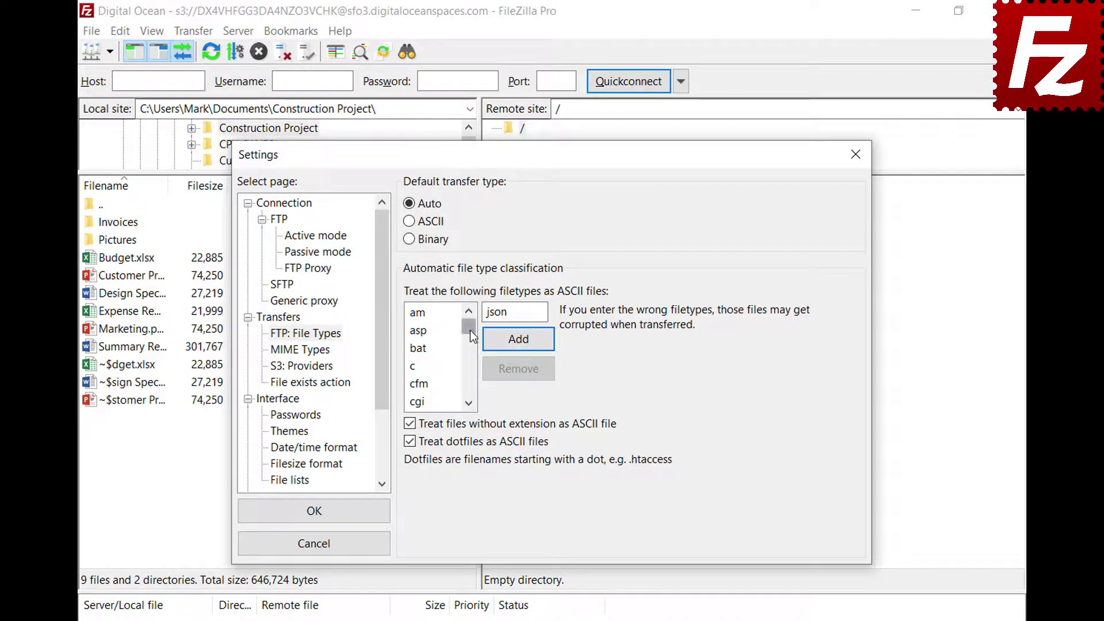
pyautogui.moveTo(471, 336); pyautogui.dragTo(473, 357)
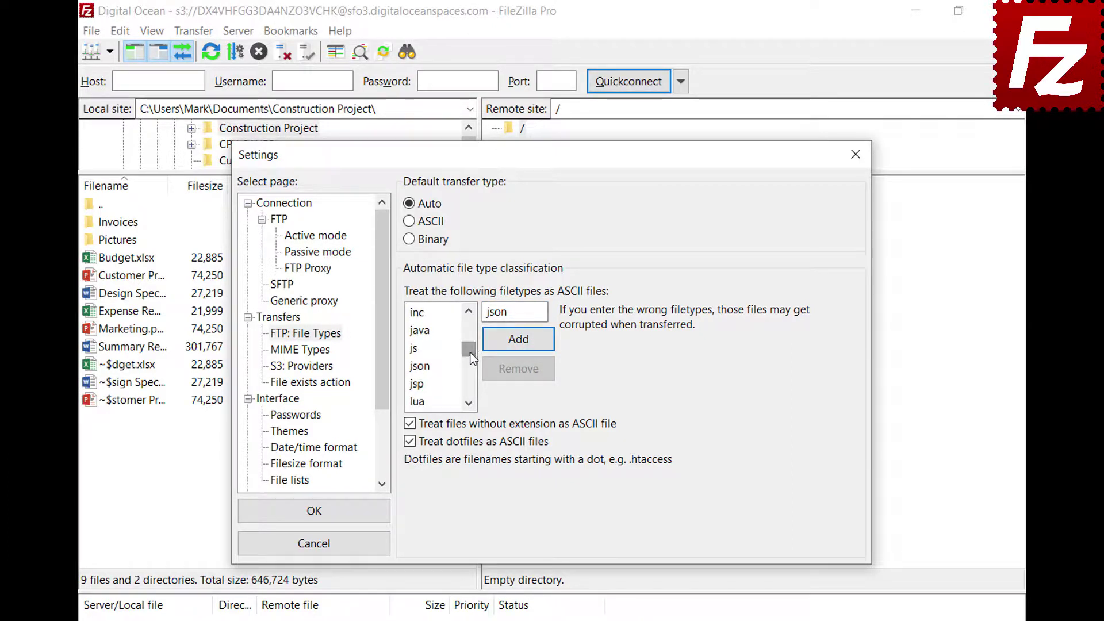
pyautogui.click(431, 368)
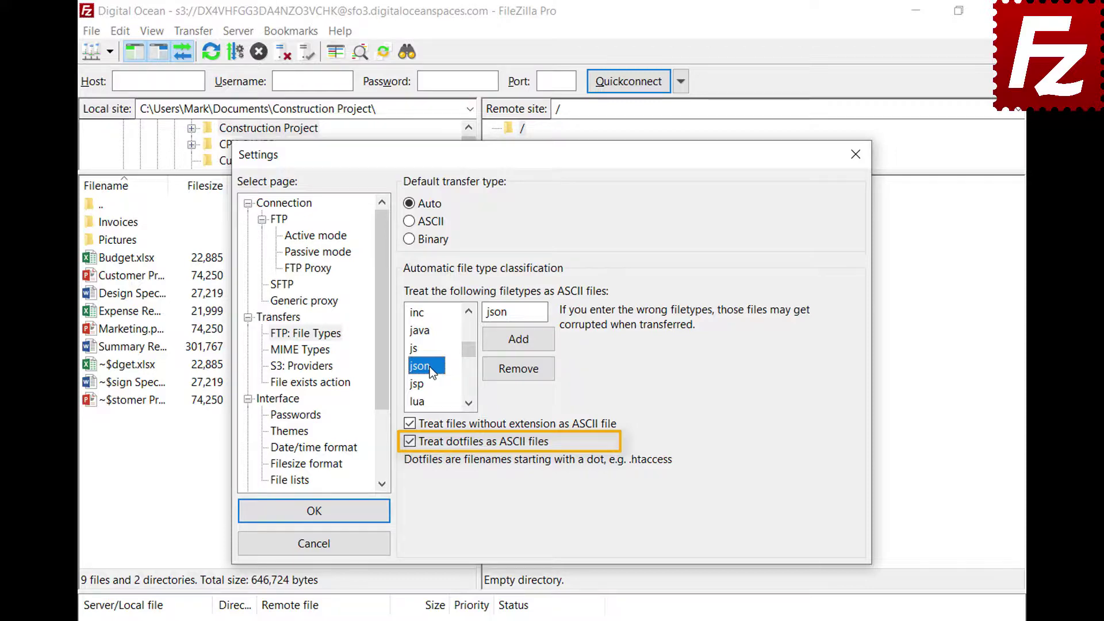
# Save the settings and connect to the saved FTP site in a new tab
pyautogui.click(313, 520)
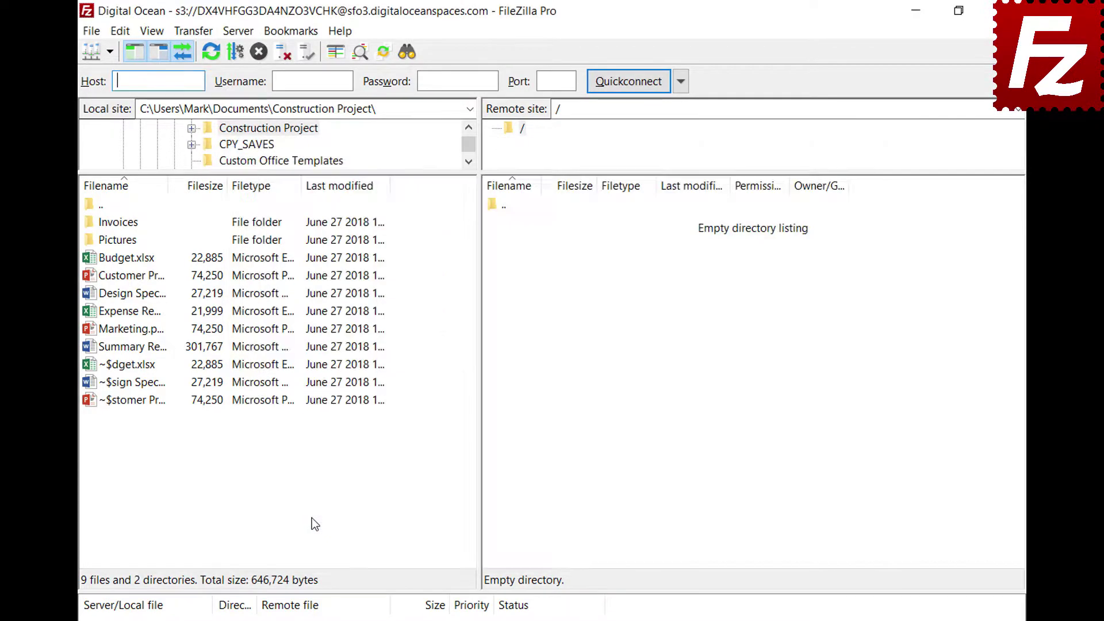
pyautogui.click(110, 52)
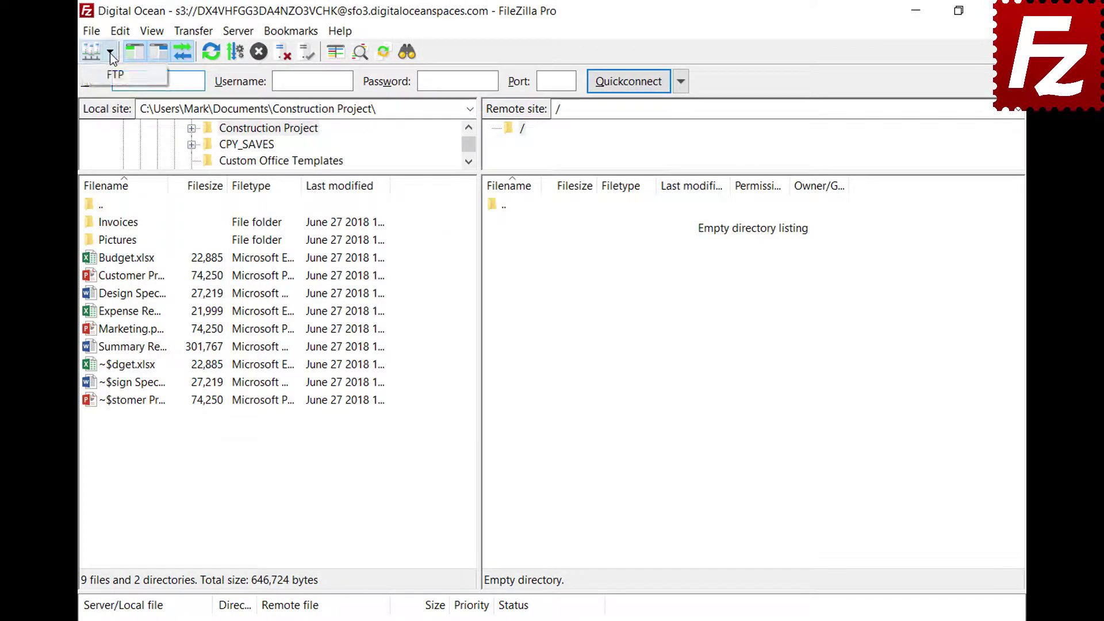
pyautogui.click(109, 71)
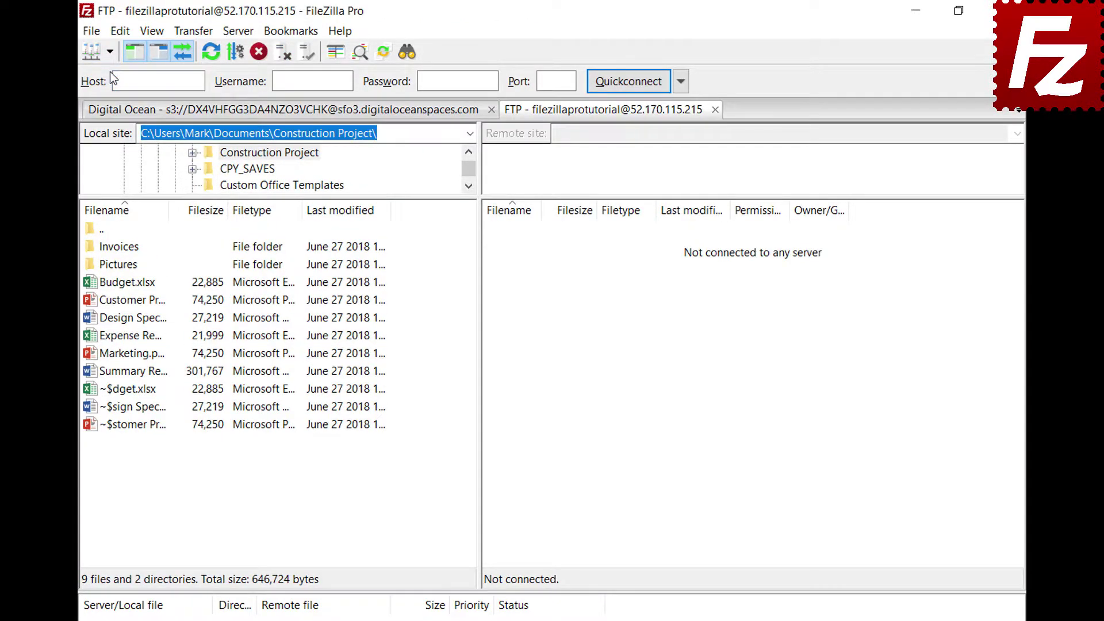
# Review the Transfer menu options and the status bar's current transfer type choices
pyautogui.click(192, 32)
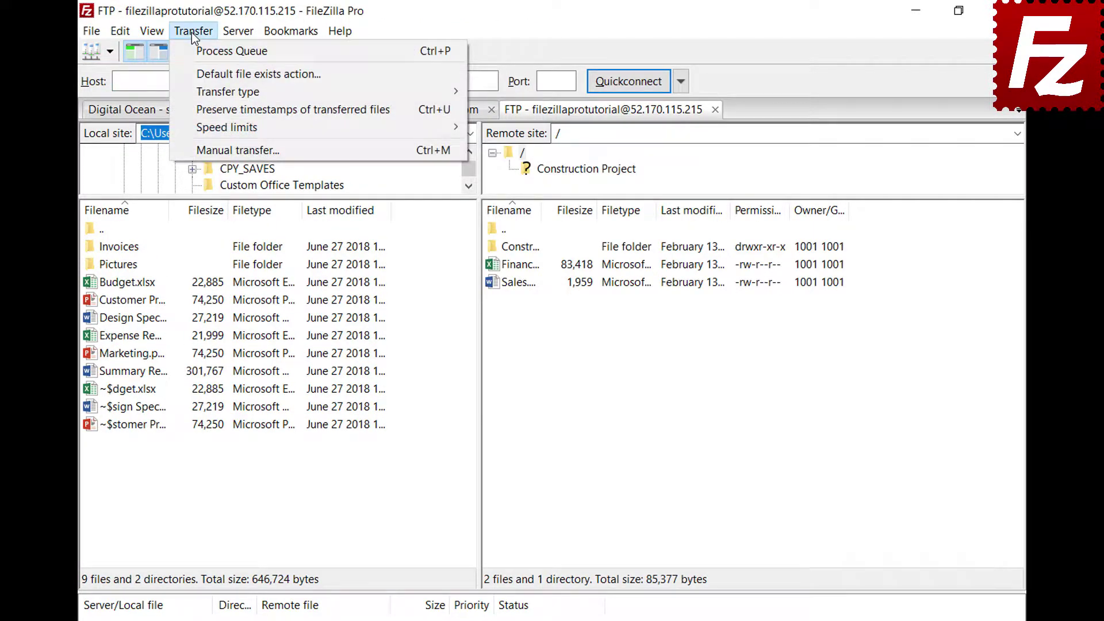
pyautogui.moveTo(197, 88)
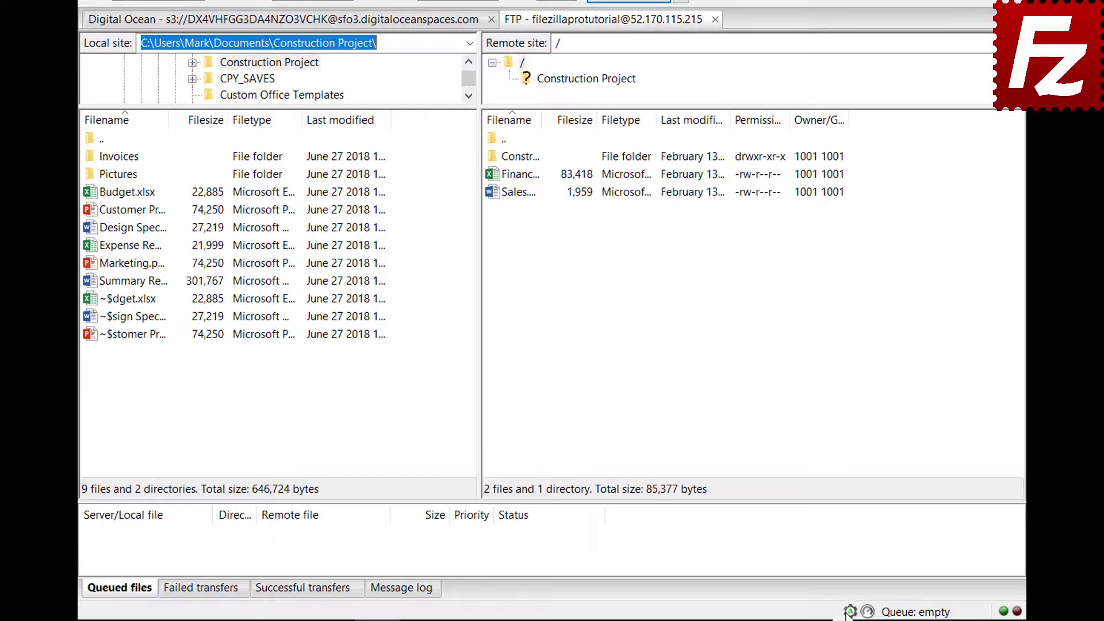
pyautogui.click(850, 612)
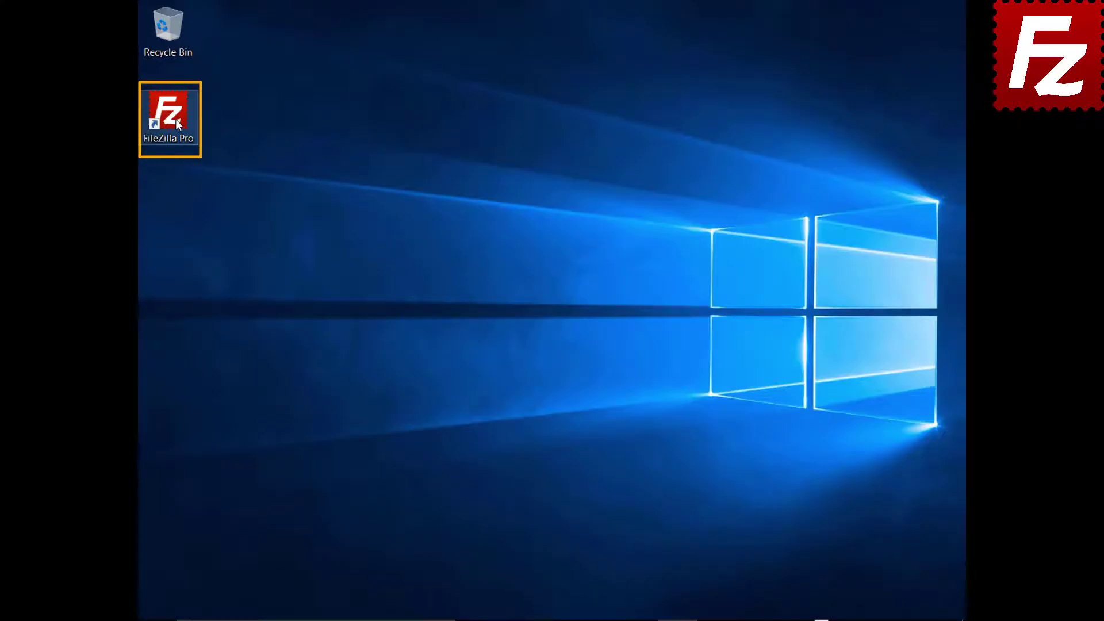
# Launch FileZilla, connect to FTP Tutorial, and upload Summary Report.docx to the remote root
pyautogui.doubleClick(174, 119)
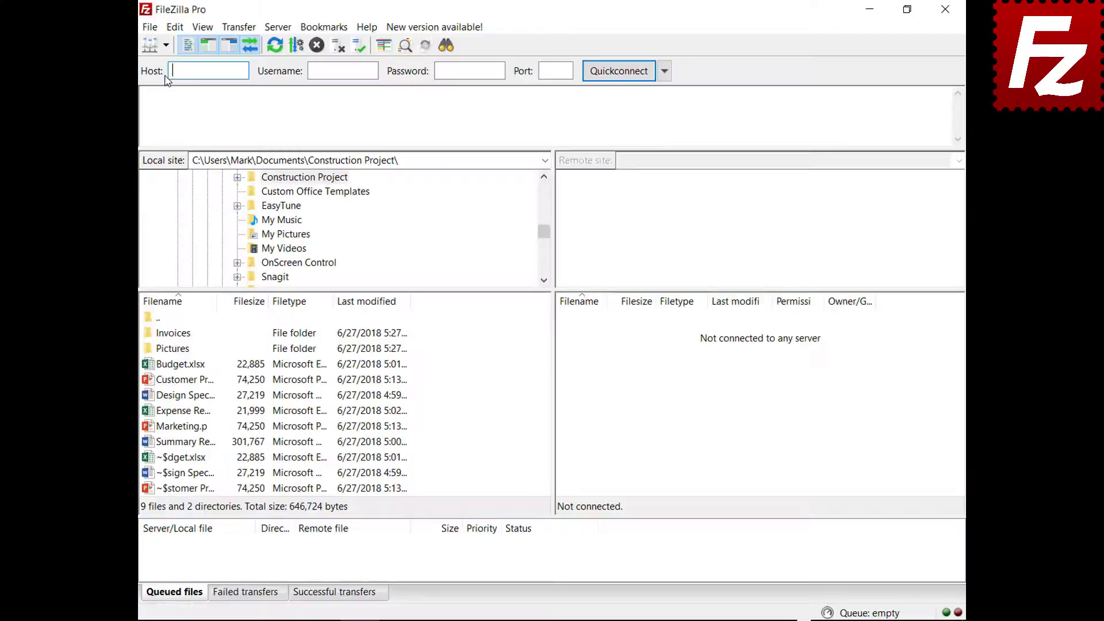
pyautogui.click(165, 42)
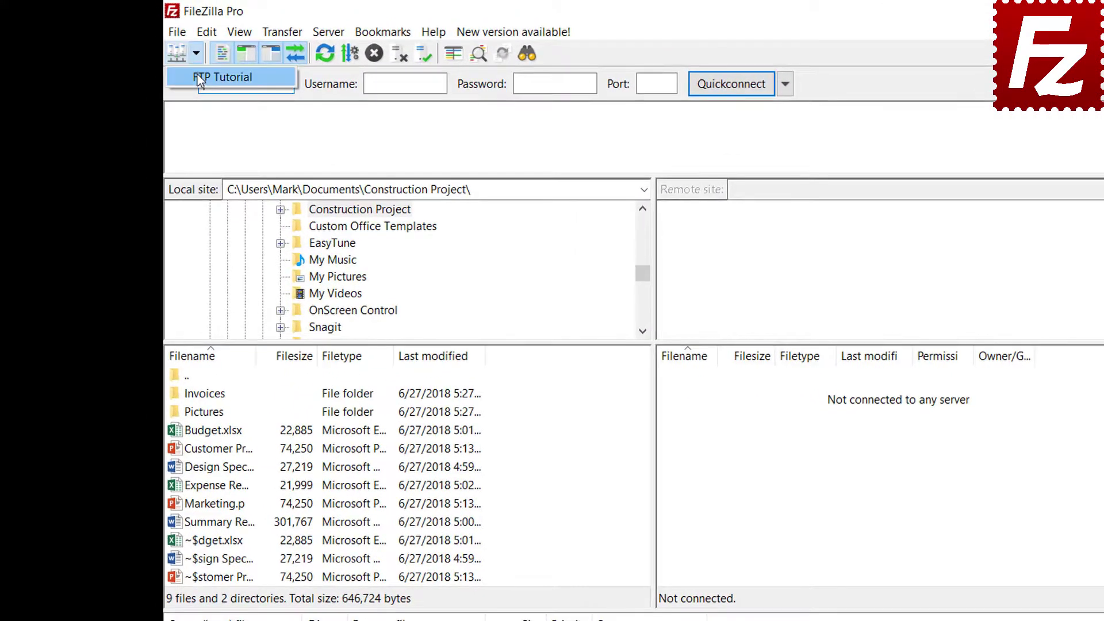
pyautogui.click(198, 75)
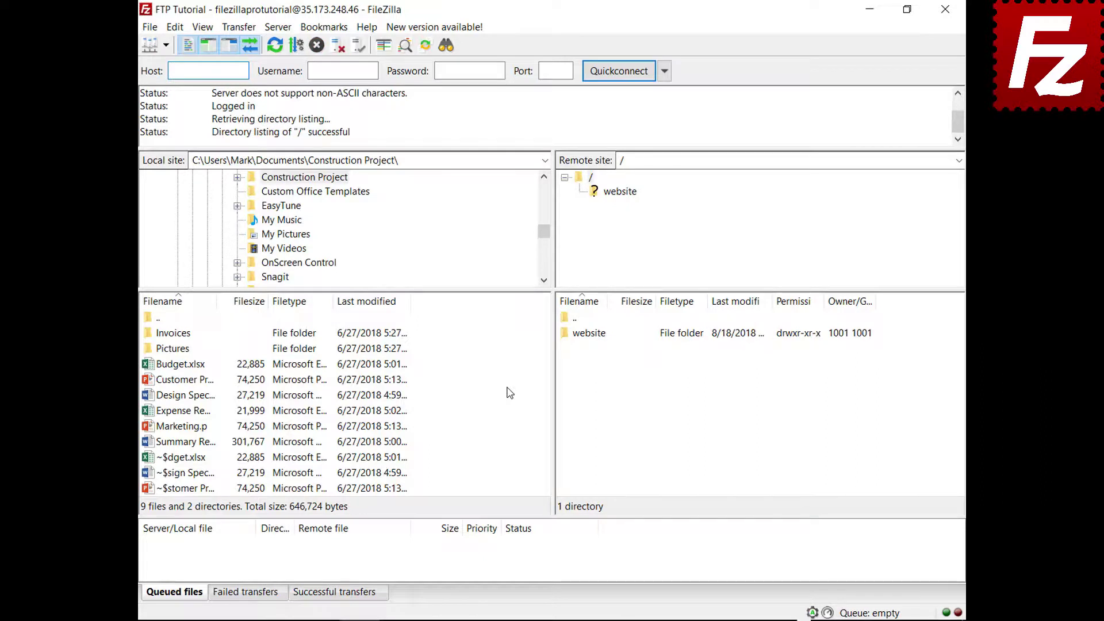
pyautogui.rightClick(184, 442)
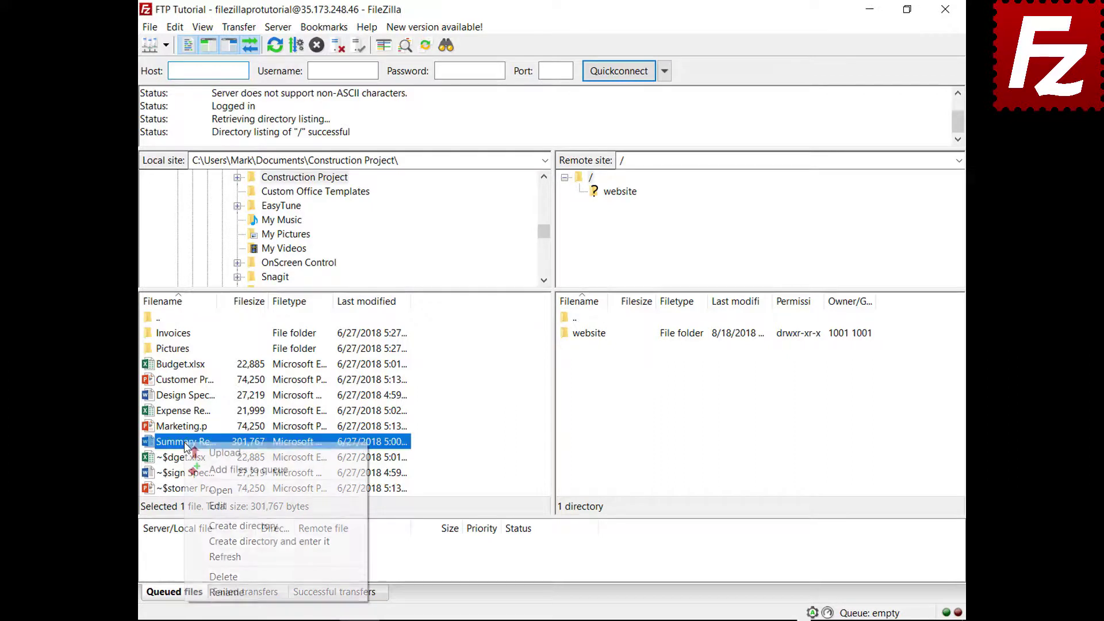
pyautogui.click(210, 455)
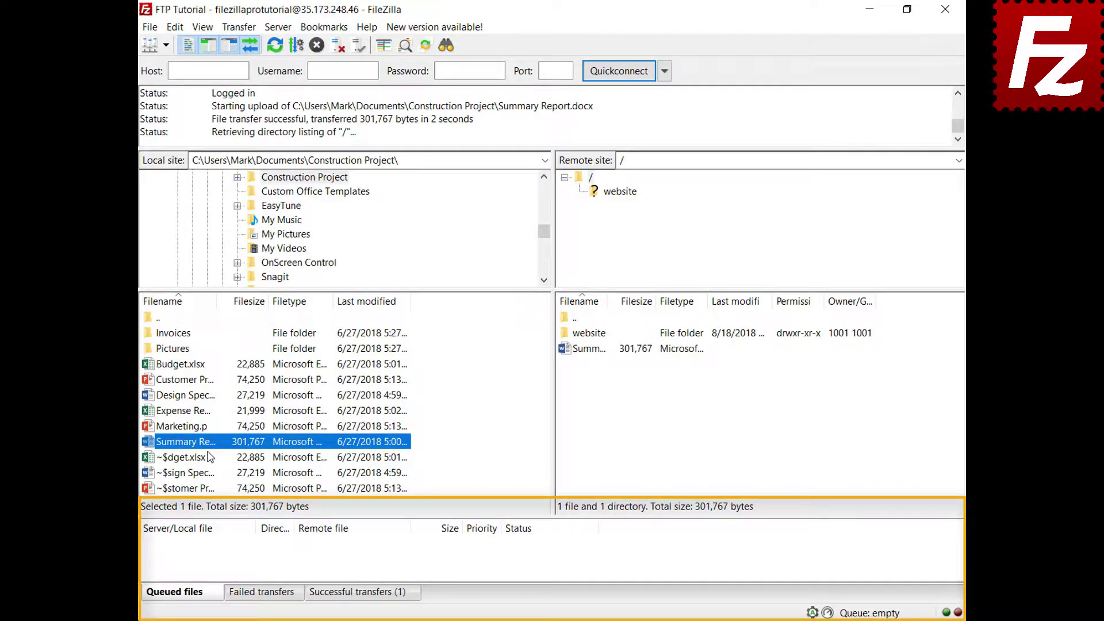
# Queue Budget.xlsx and the Invoices folder for upload, then process the queue
pyautogui.rightClick(185, 364)
pyautogui.click(205, 391)
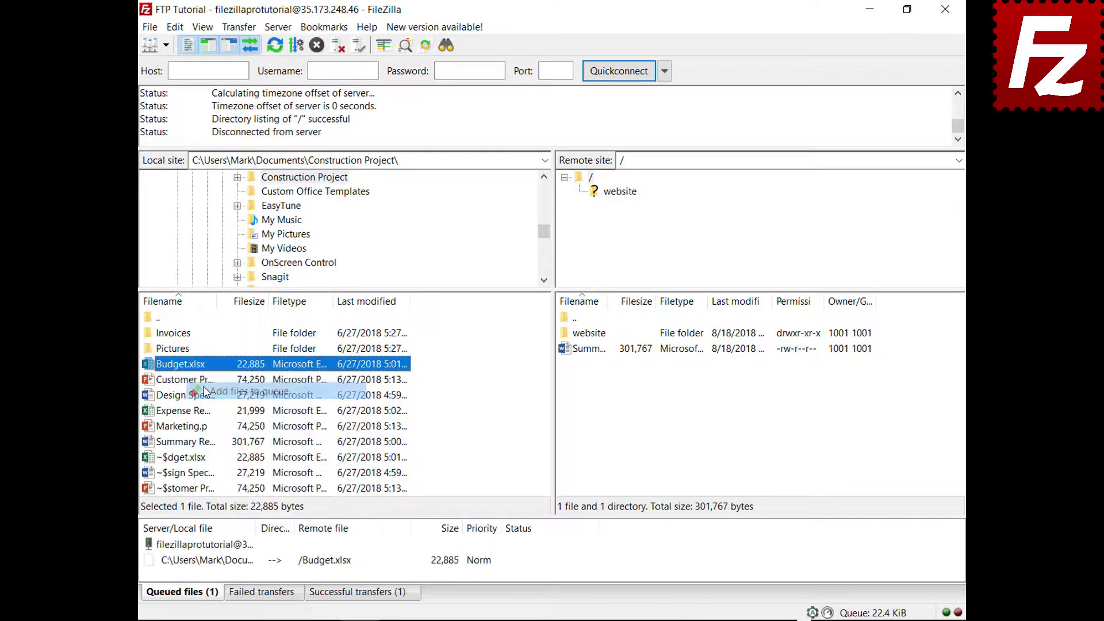
pyautogui.rightClick(183, 333)
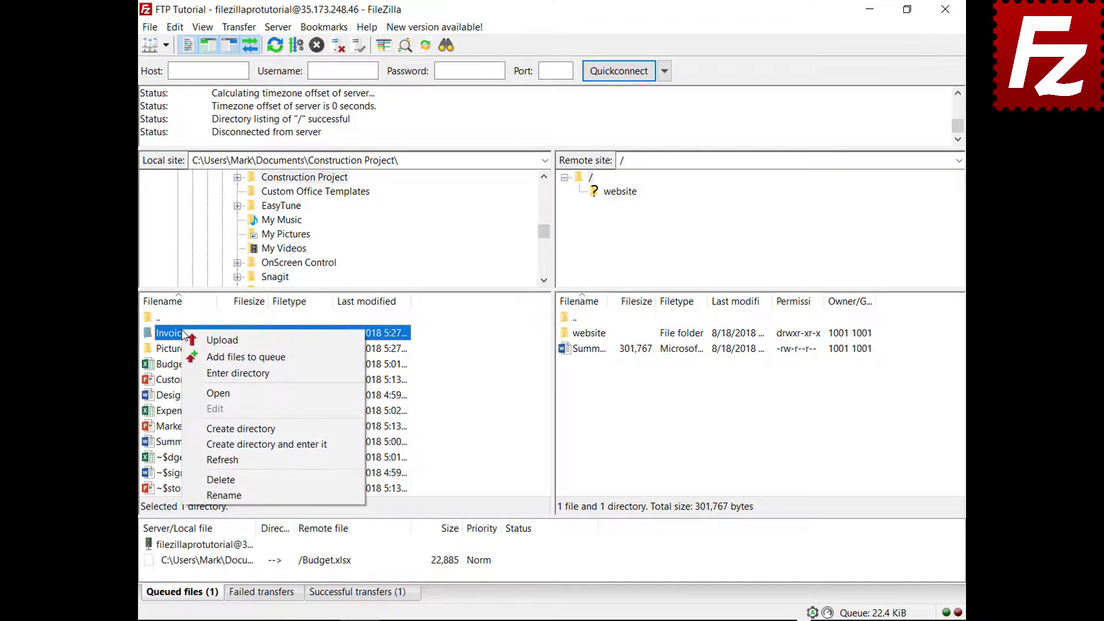
pyautogui.click(196, 357)
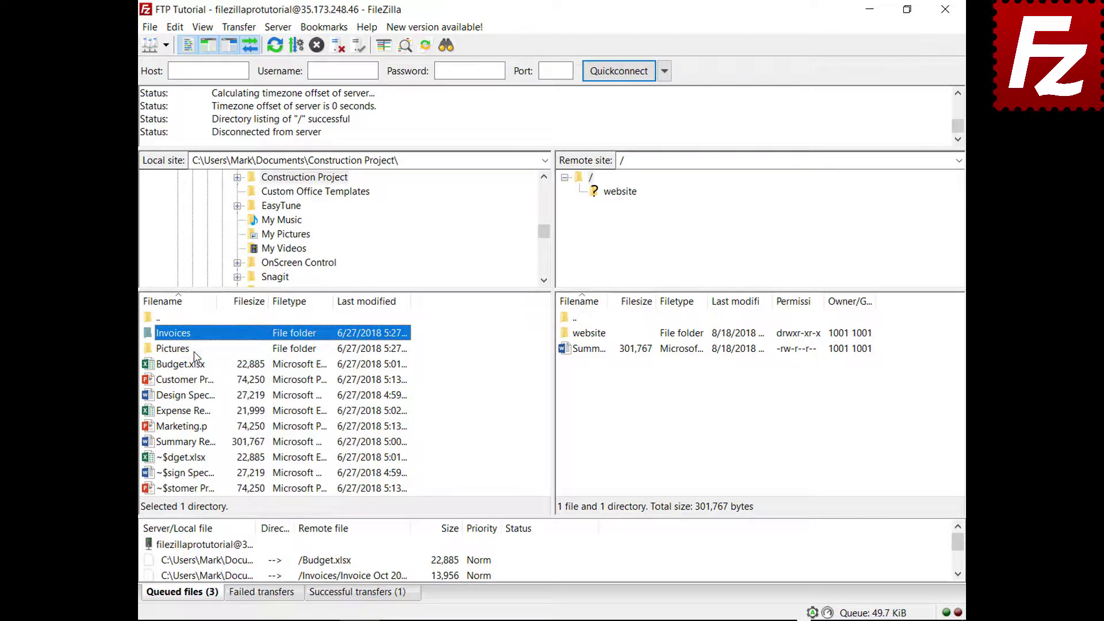
pyautogui.rightClick(211, 545)
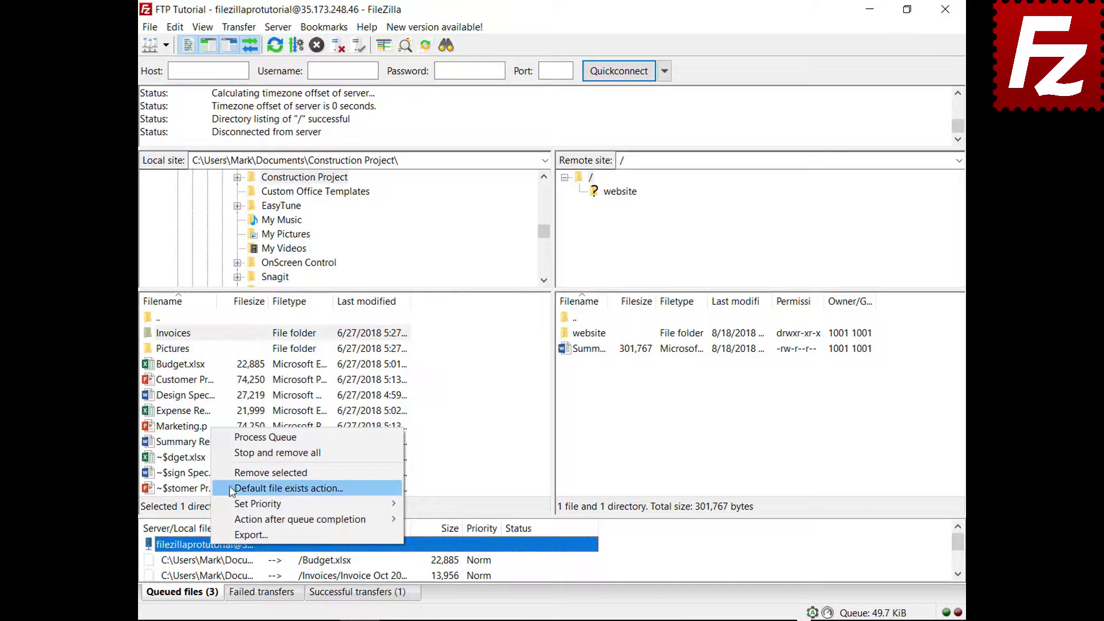
pyautogui.click(240, 438)
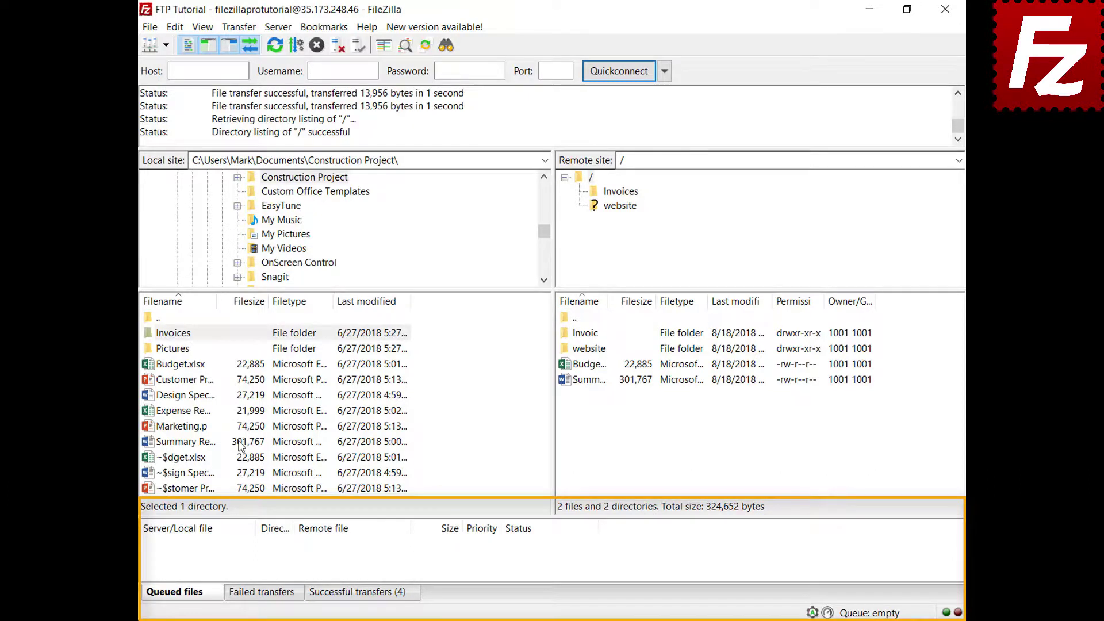
# Queue Design Specs.docx and Expense Report.xlsx for upload and sort the queue by size
pyautogui.rightClick(191, 396)
pyautogui.click(203, 423)
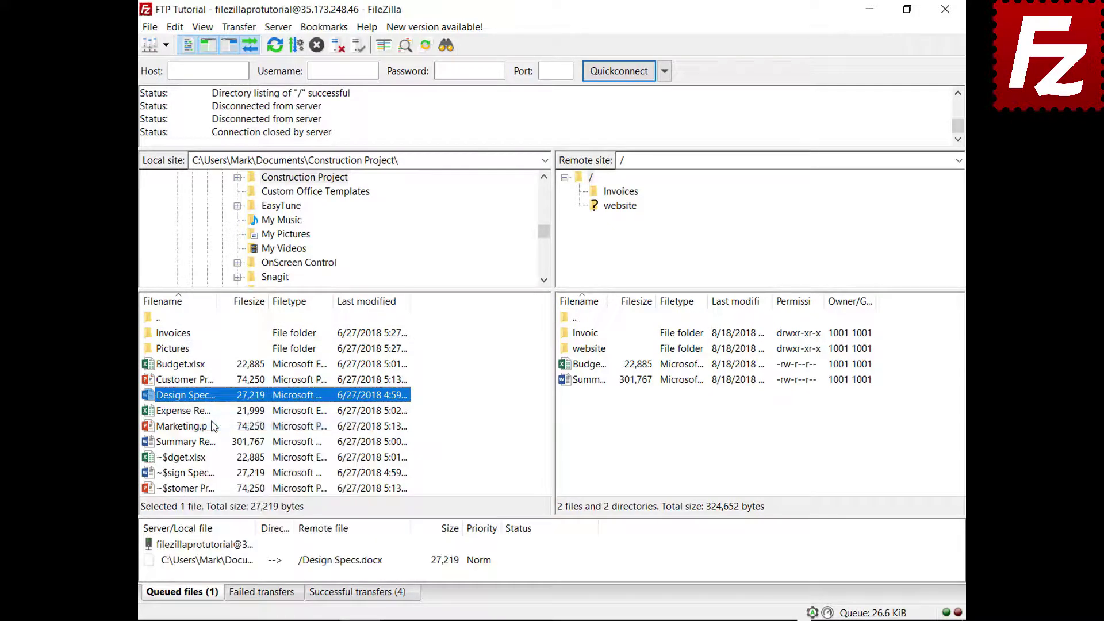
pyautogui.rightClick(197, 413)
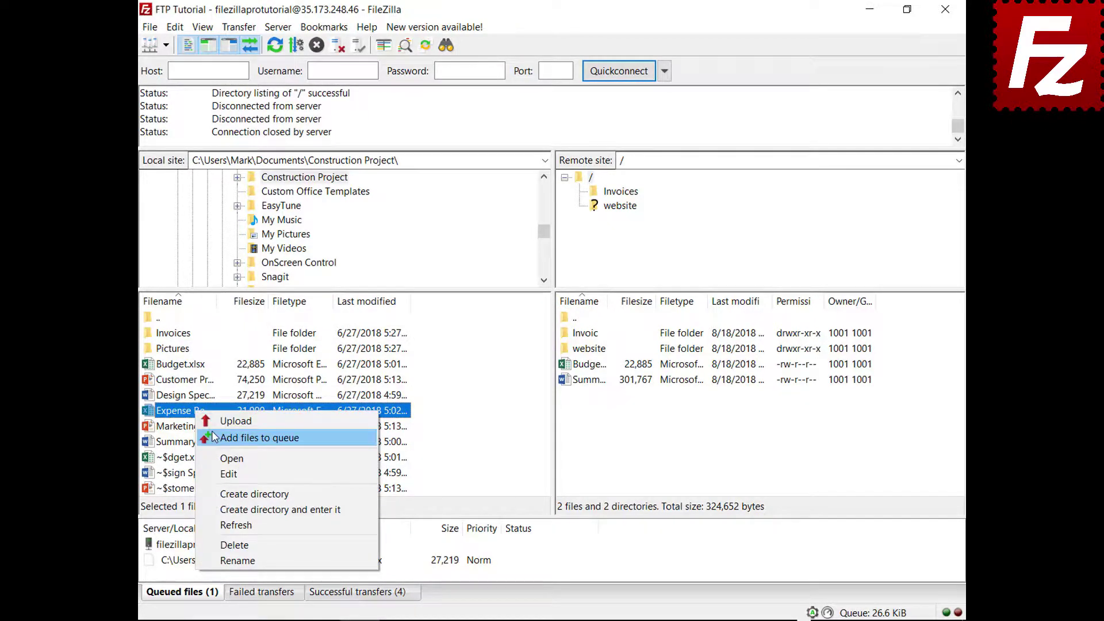
pyautogui.click(212, 430)
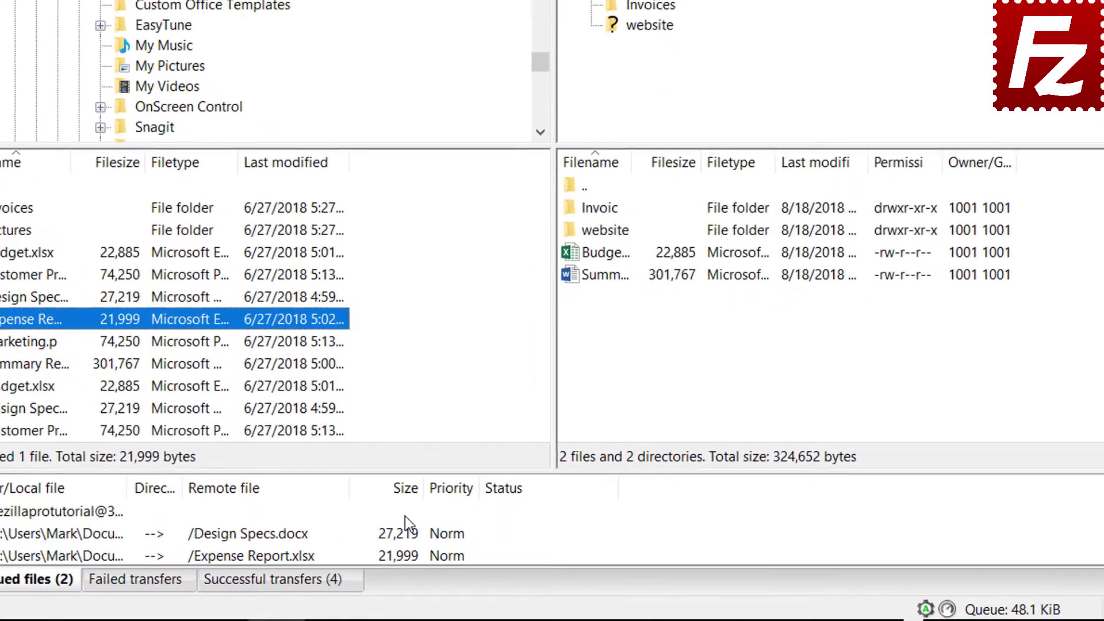
pyautogui.click(422, 503)
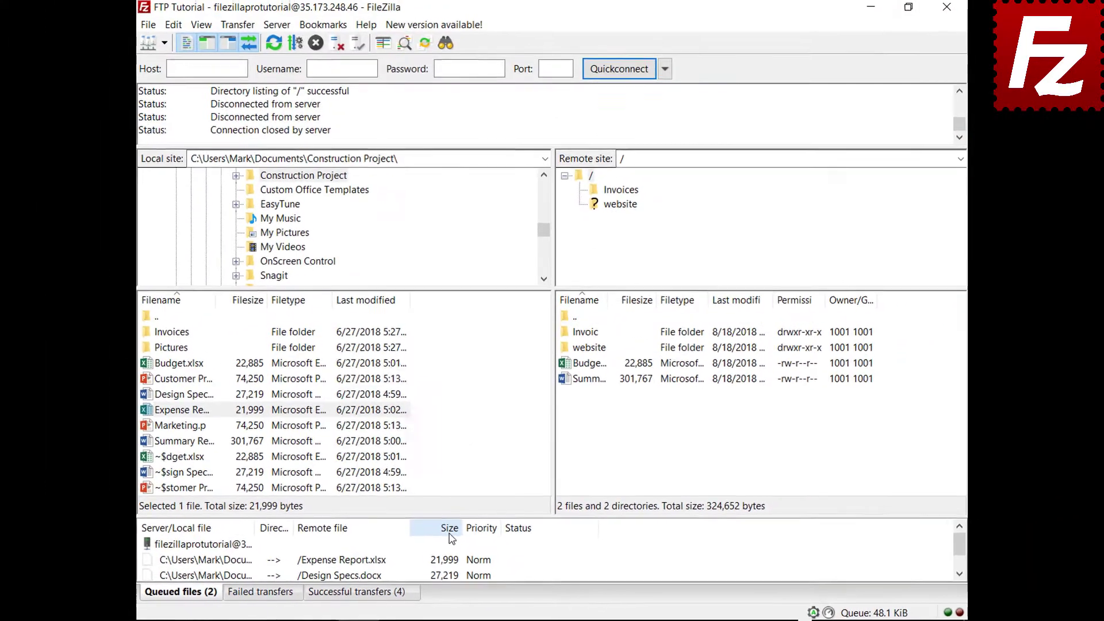
# Give the Expense Report upload high priority, then process the queued uploads
pyautogui.click(168, 547)
pyautogui.rightClick(250, 563)
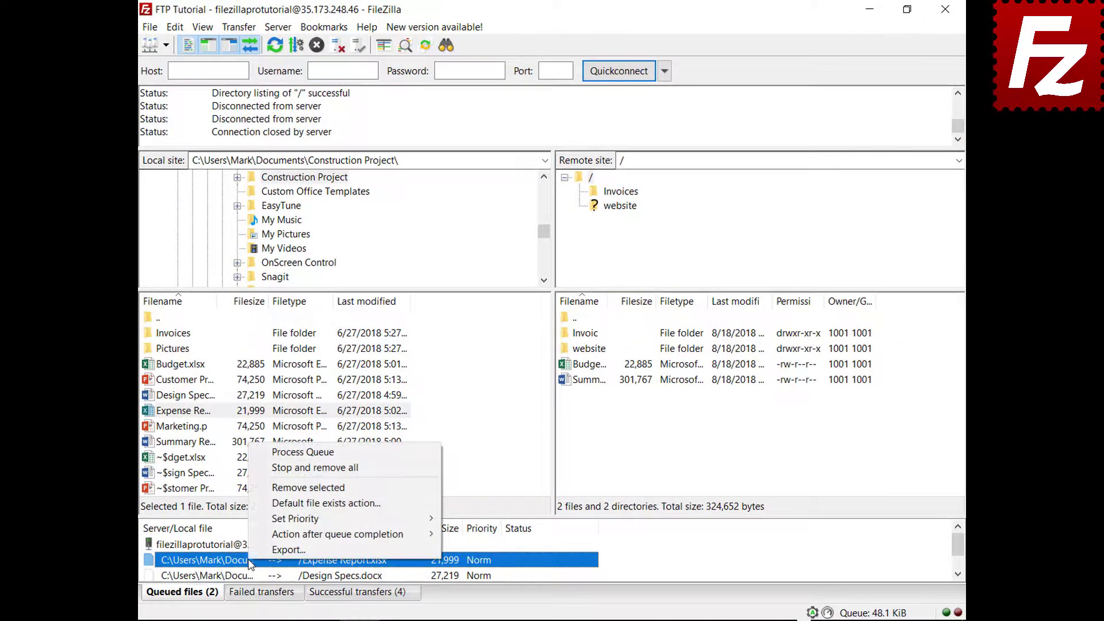
pyautogui.moveTo(313, 519)
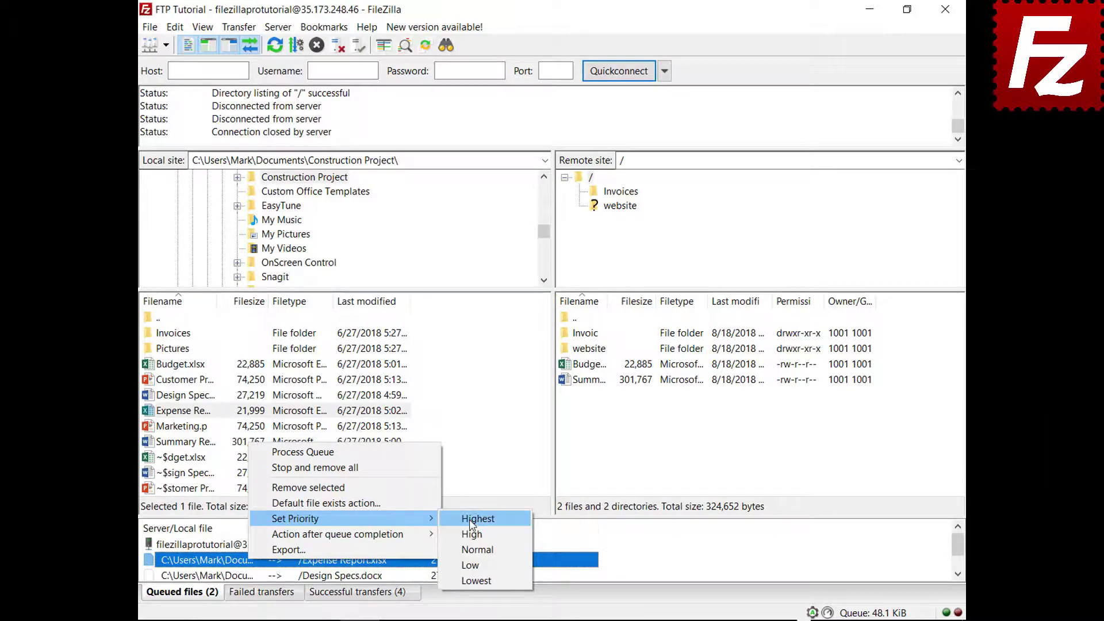
pyautogui.click(470, 534)
pyautogui.rightClick(232, 545)
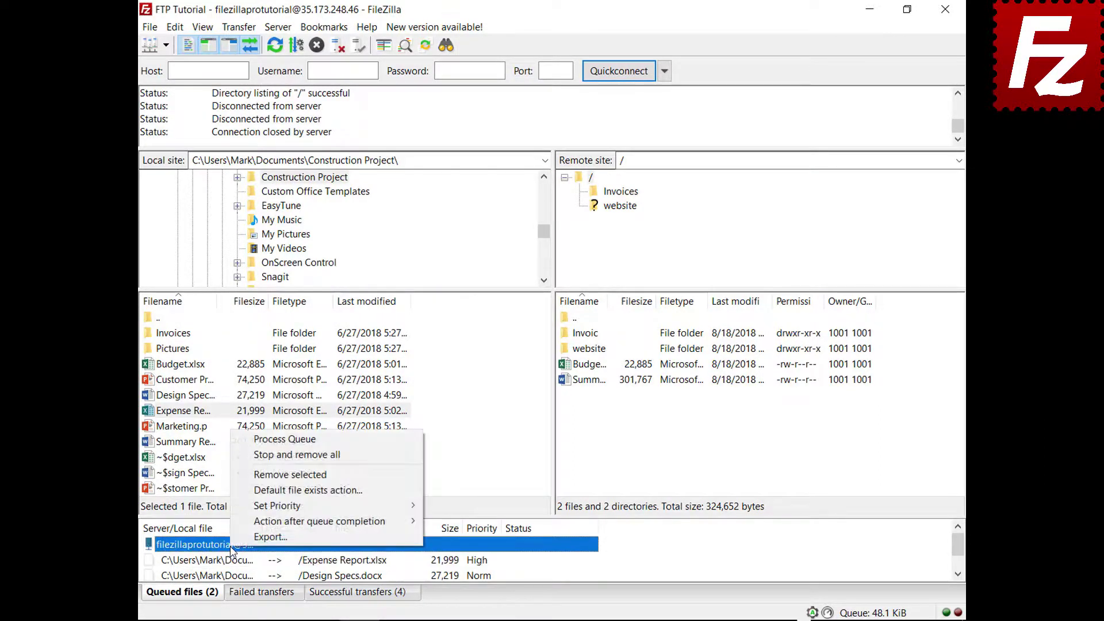
pyautogui.click(296, 441)
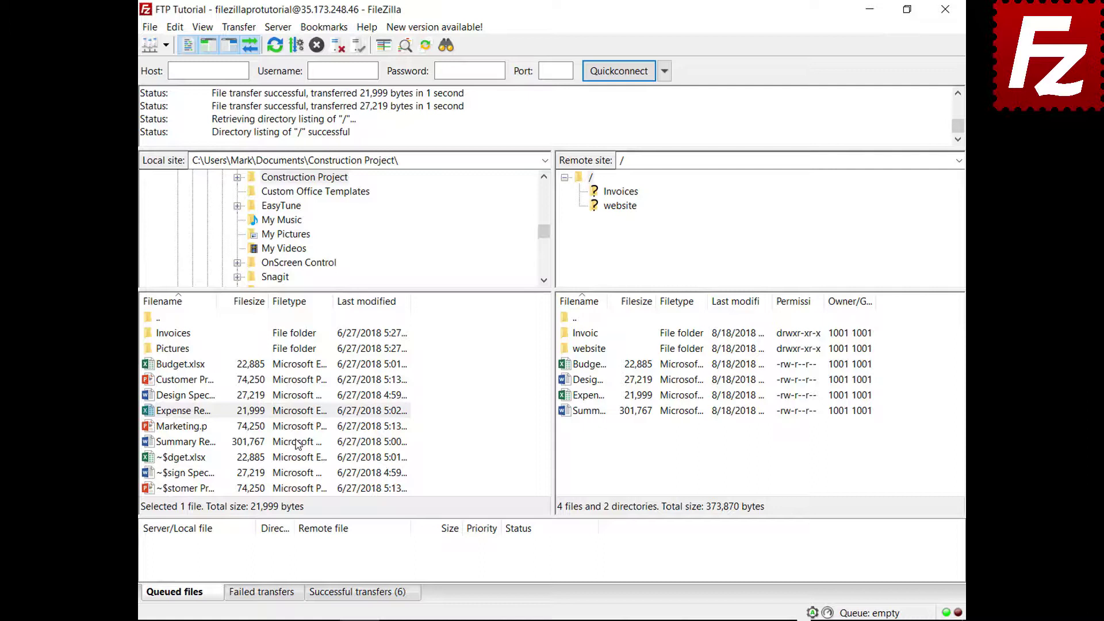
# Add Budget.xlsx from the local files to the transfer queue
pyautogui.click(178, 364)
pyautogui.rightClick(154, 365)
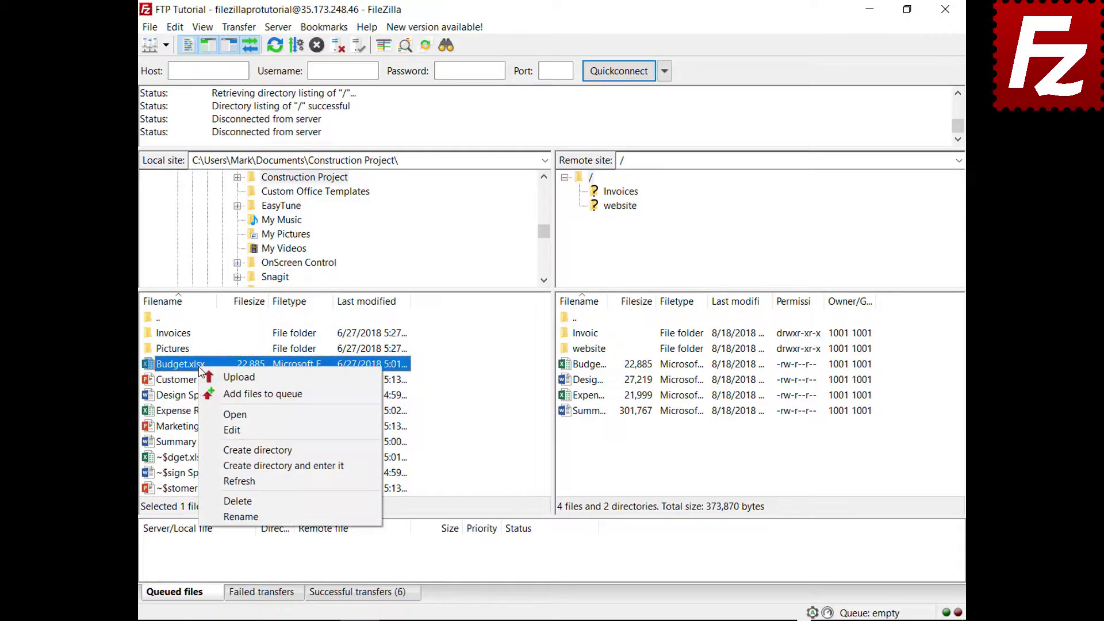
pyautogui.click(215, 396)
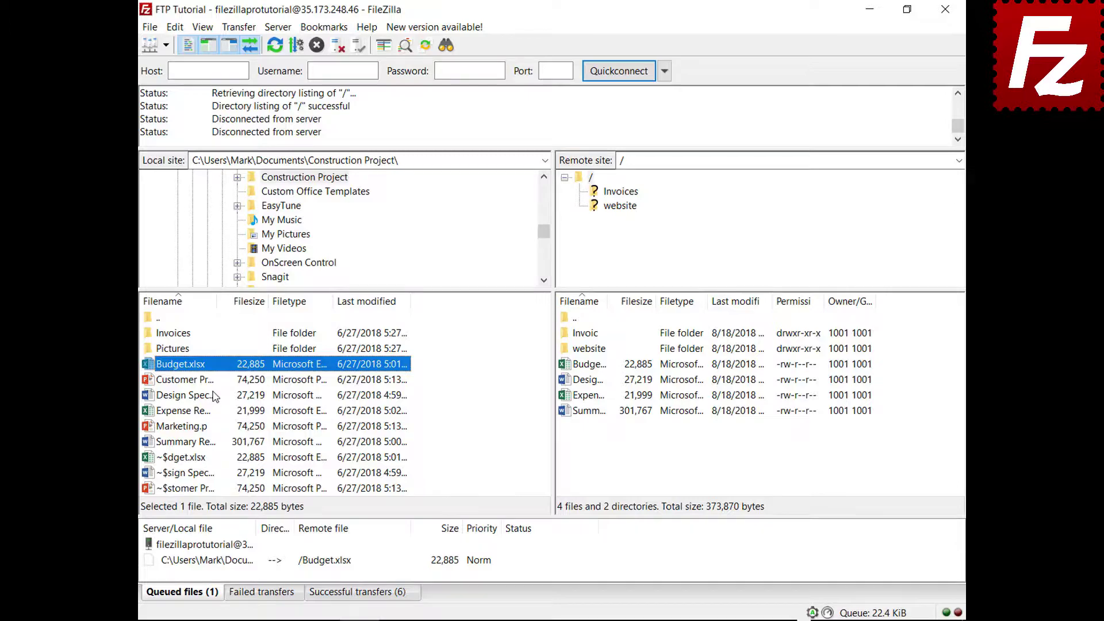
# Check the default file exists action in Settings without changing anything
pyautogui.click(175, 27)
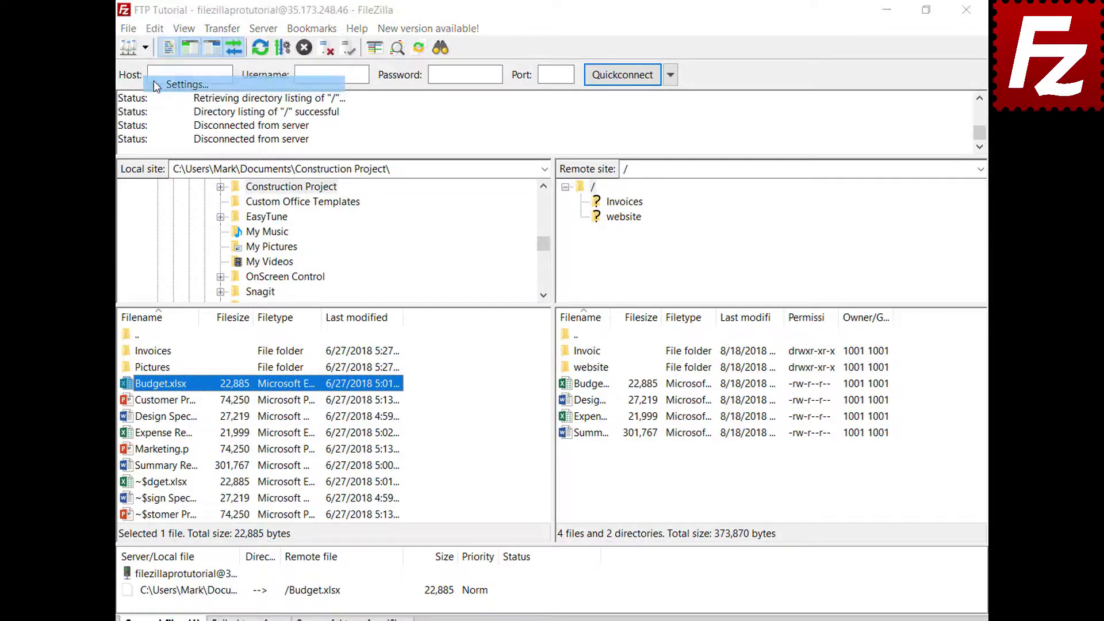
pyautogui.click(153, 82)
pyautogui.click(344, 355)
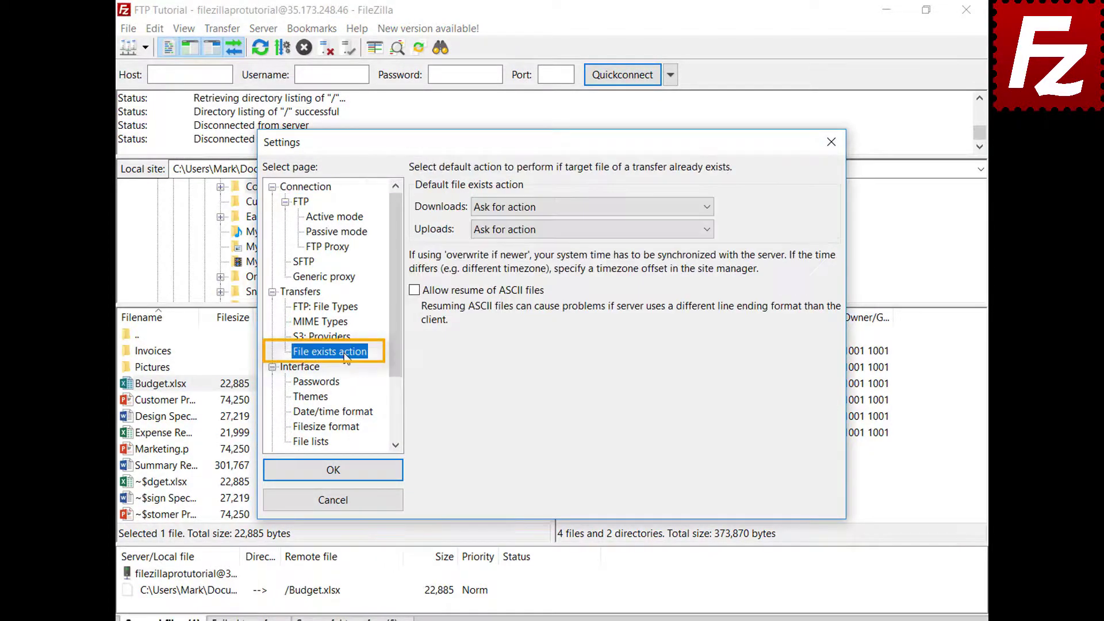
pyautogui.click(347, 504)
# Set the queued Budget.xlsx upload's file exists action to Overwrite file
pyautogui.rightClick(235, 592)
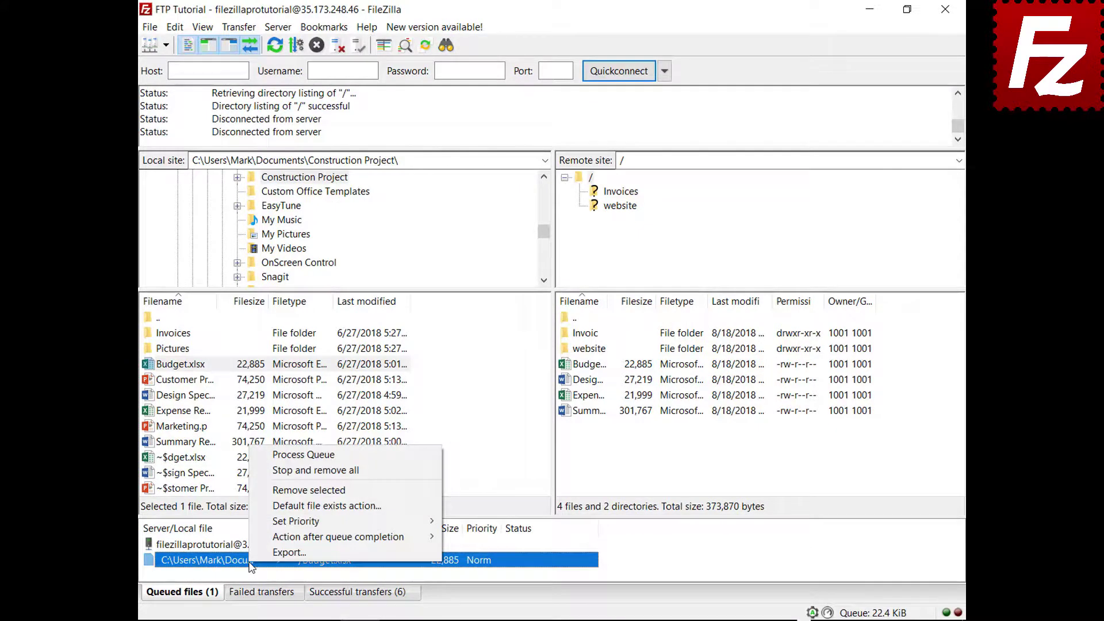
pyautogui.click(273, 507)
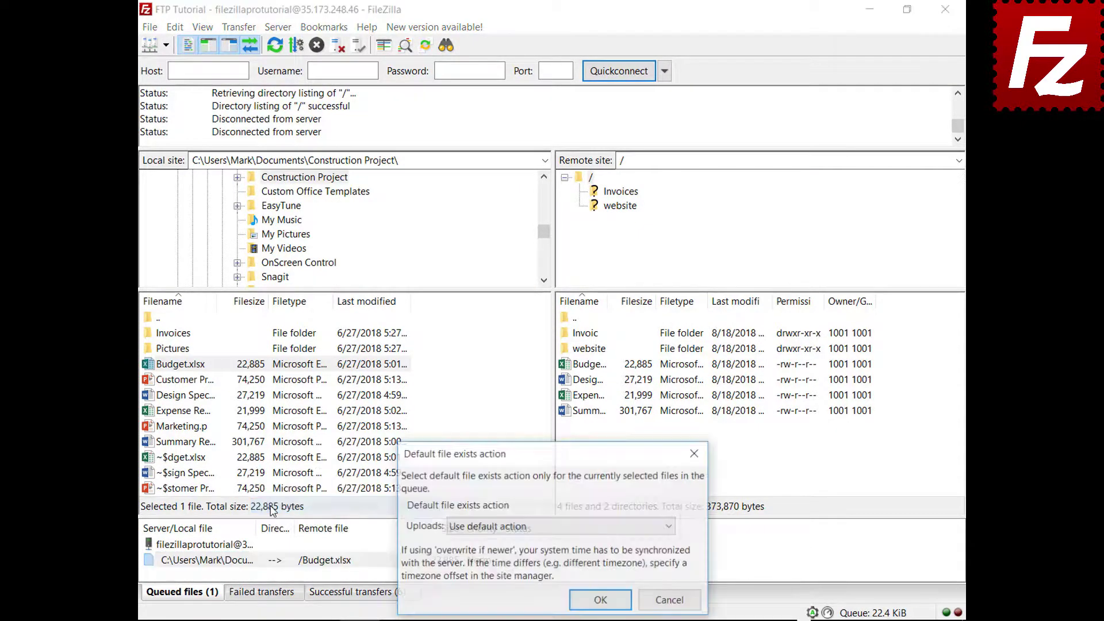
pyautogui.click(482, 527)
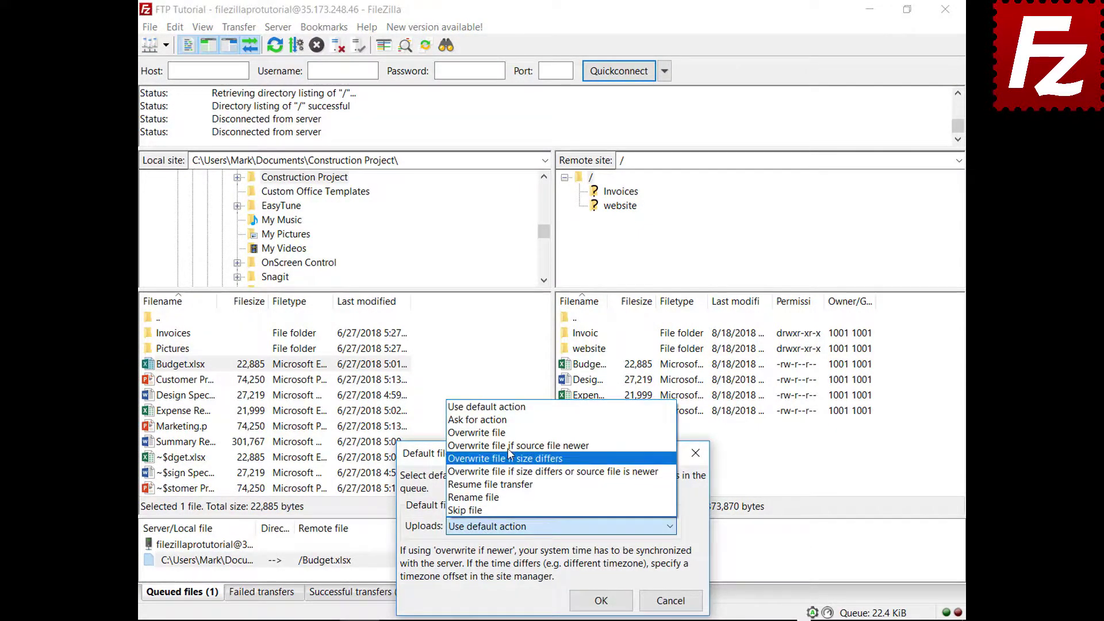
pyautogui.click(506, 433)
pyautogui.click(600, 601)
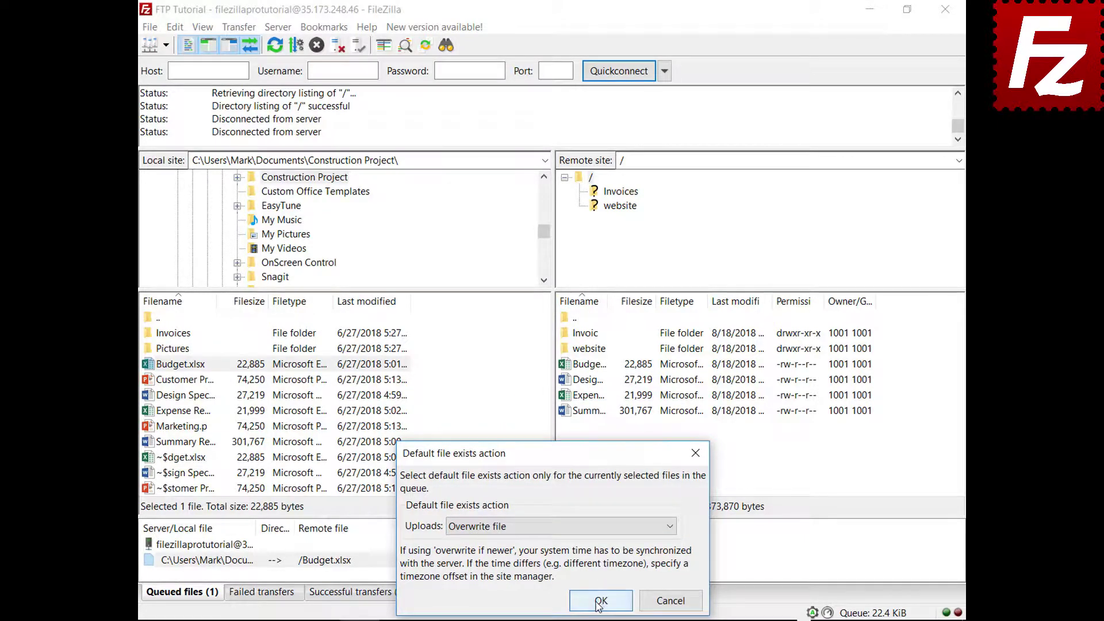
# Process the queue to upload Budget.xlsx, then add Marketing.pptx to the queue
pyautogui.rightClick(209, 546)
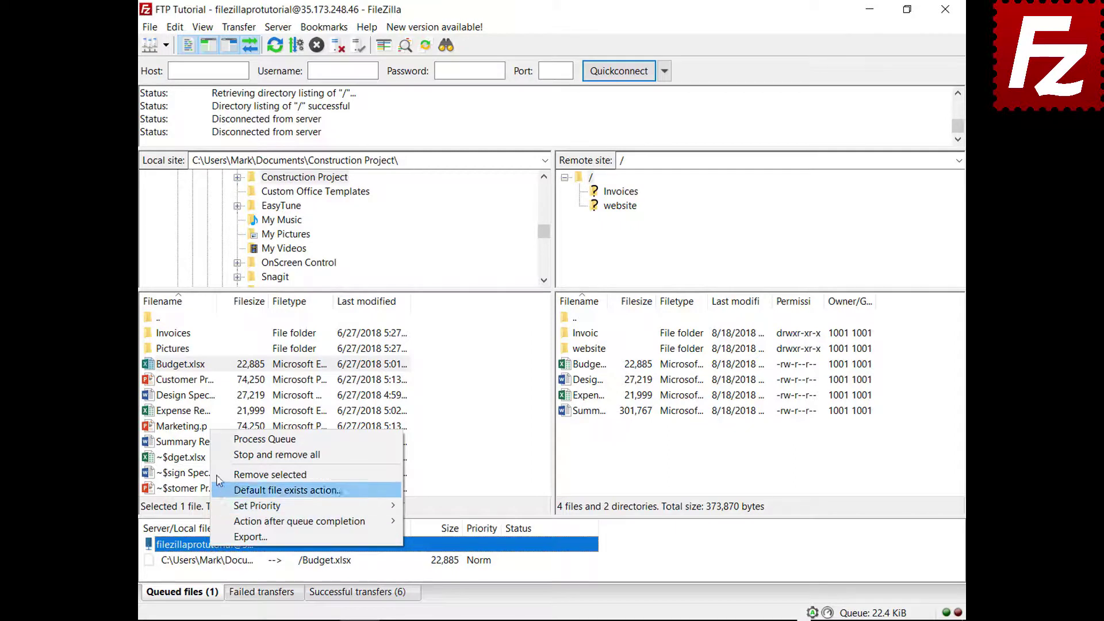
pyautogui.click(229, 439)
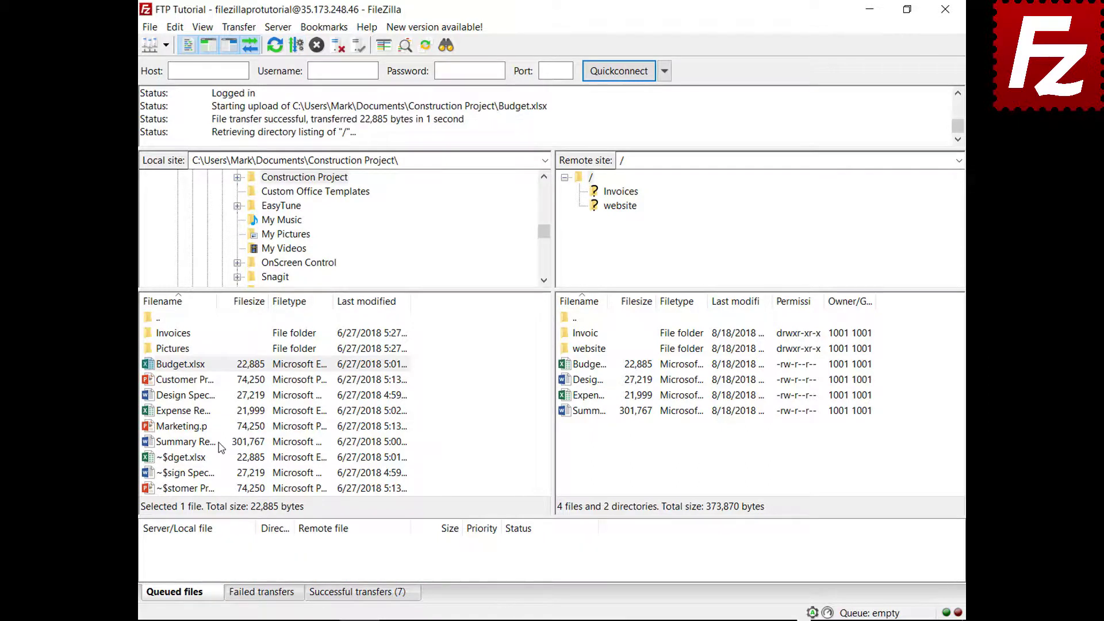
pyautogui.click(187, 431)
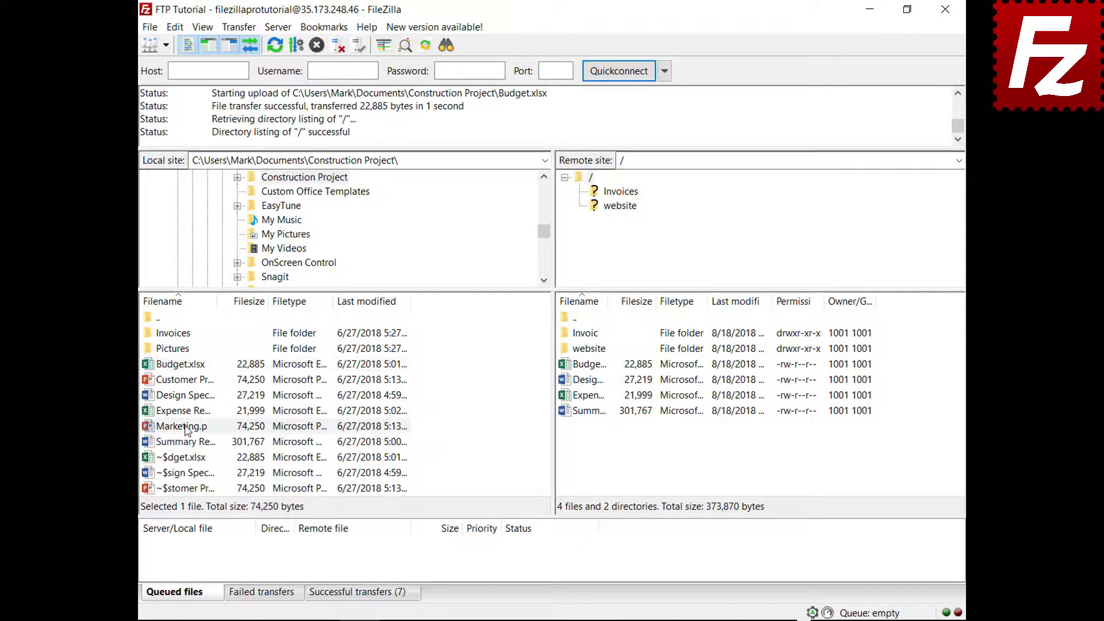
pyautogui.rightClick(187, 431)
pyautogui.click(202, 452)
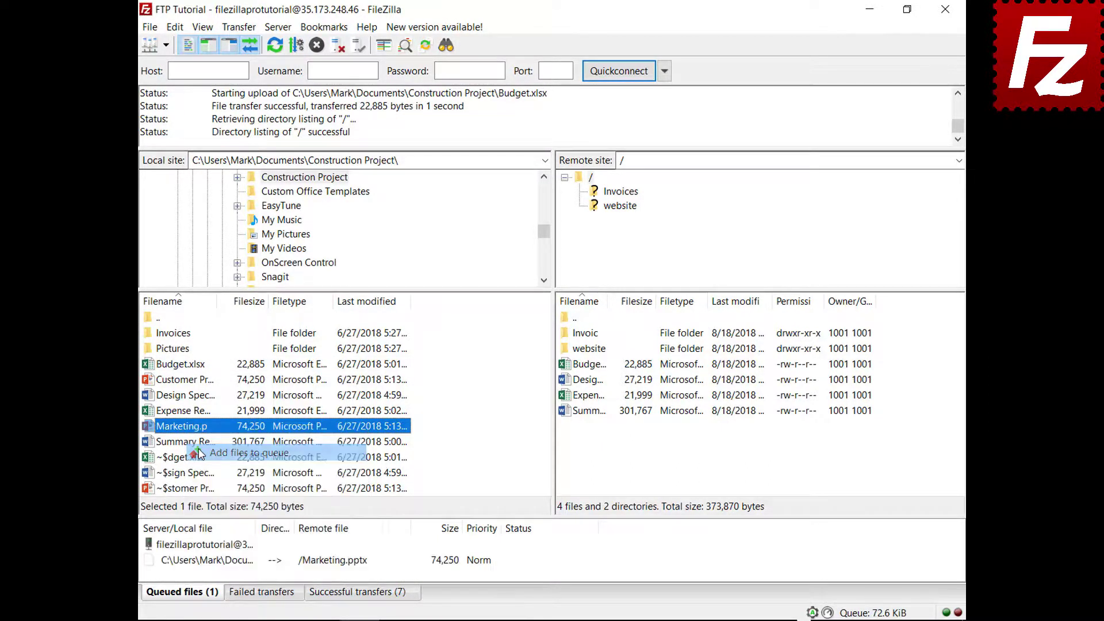
# Set the action after queue completion to Close FileZilla and start uploading Marketing.pptx
pyautogui.rightClick(220, 560)
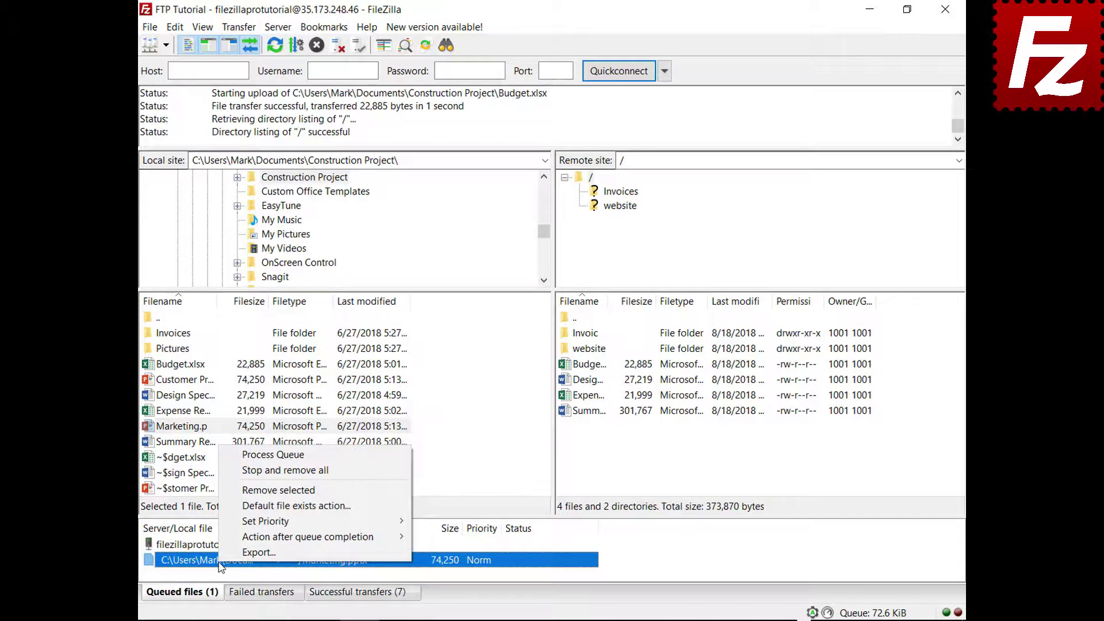
pyautogui.moveTo(224, 538)
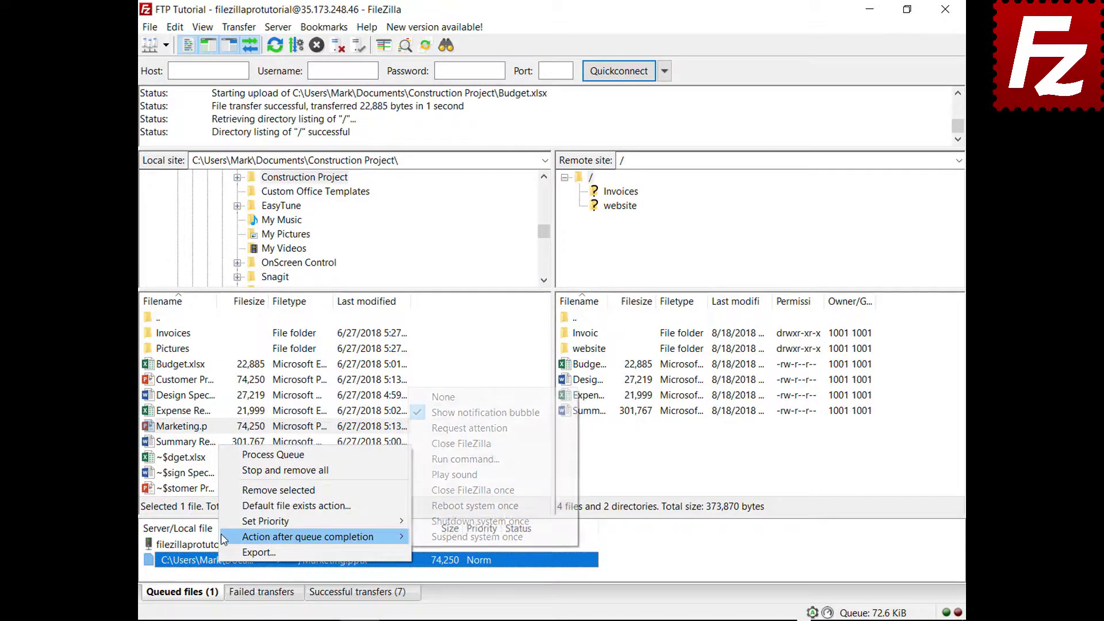
pyautogui.click(429, 443)
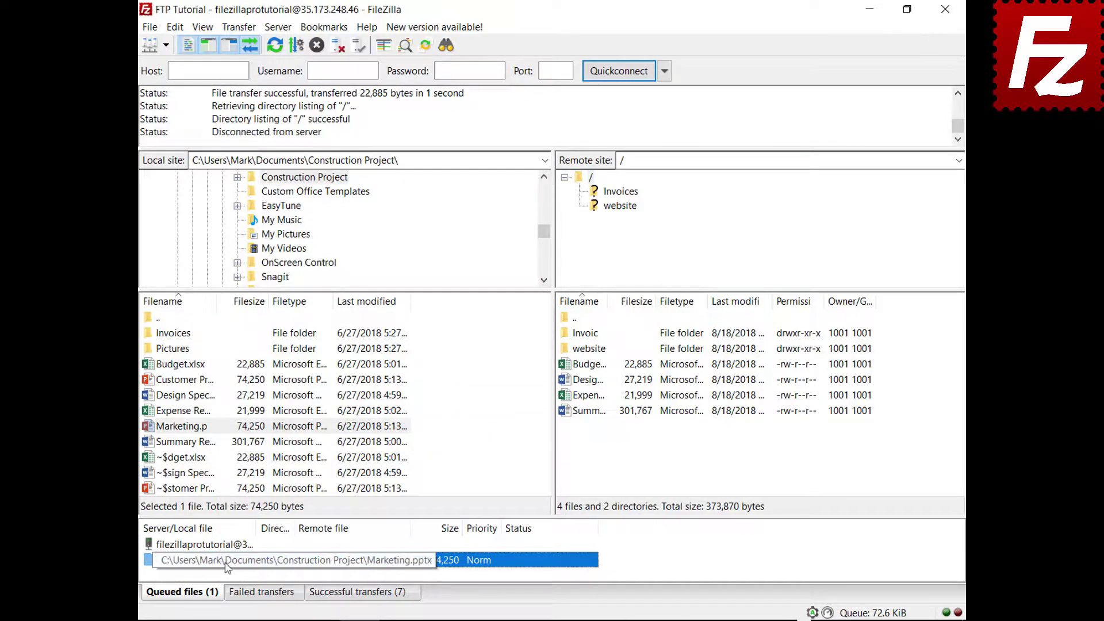
pyautogui.rightClick(226, 546)
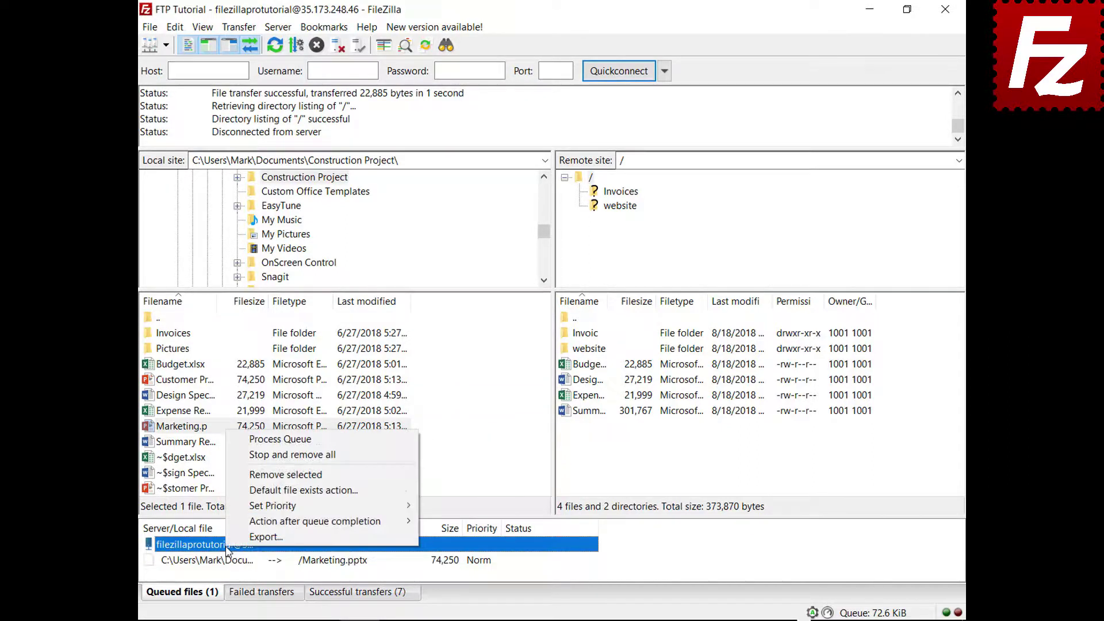
pyautogui.click(263, 443)
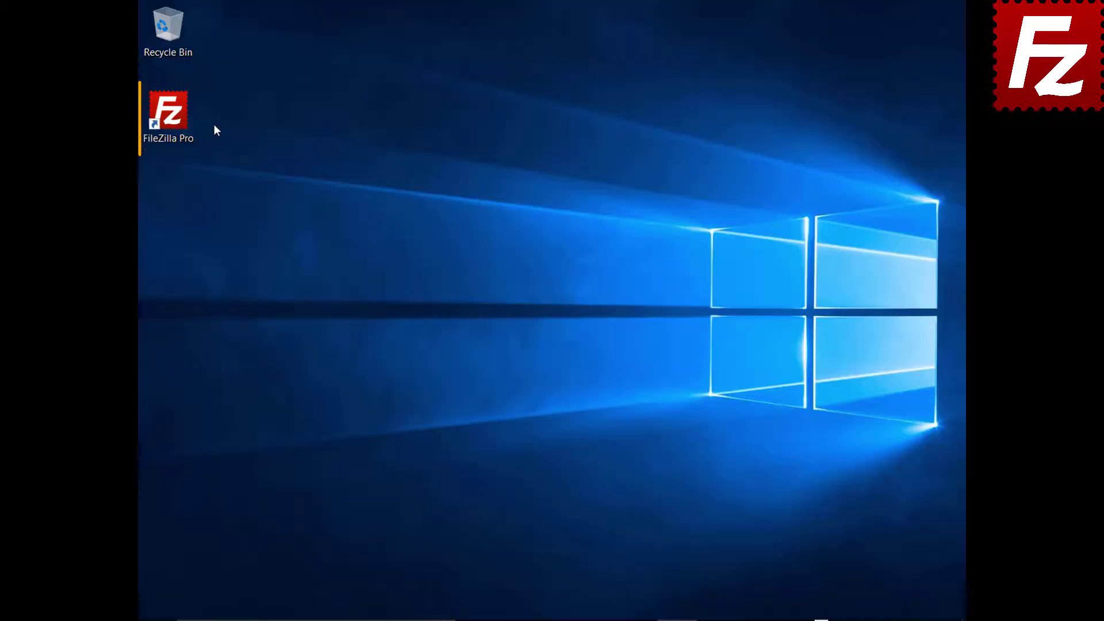
# Relaunch FileZilla Pro, connect to FTP Tutorial, and queue the Pictures folder's files
pyautogui.doubleClick(176, 119)
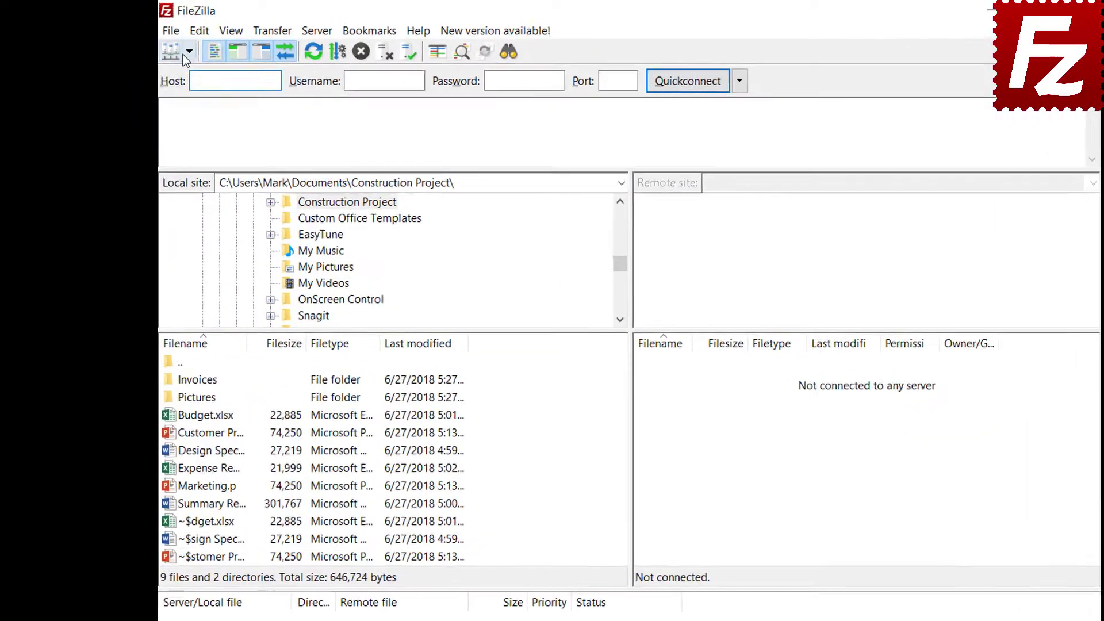
pyautogui.click(166, 45)
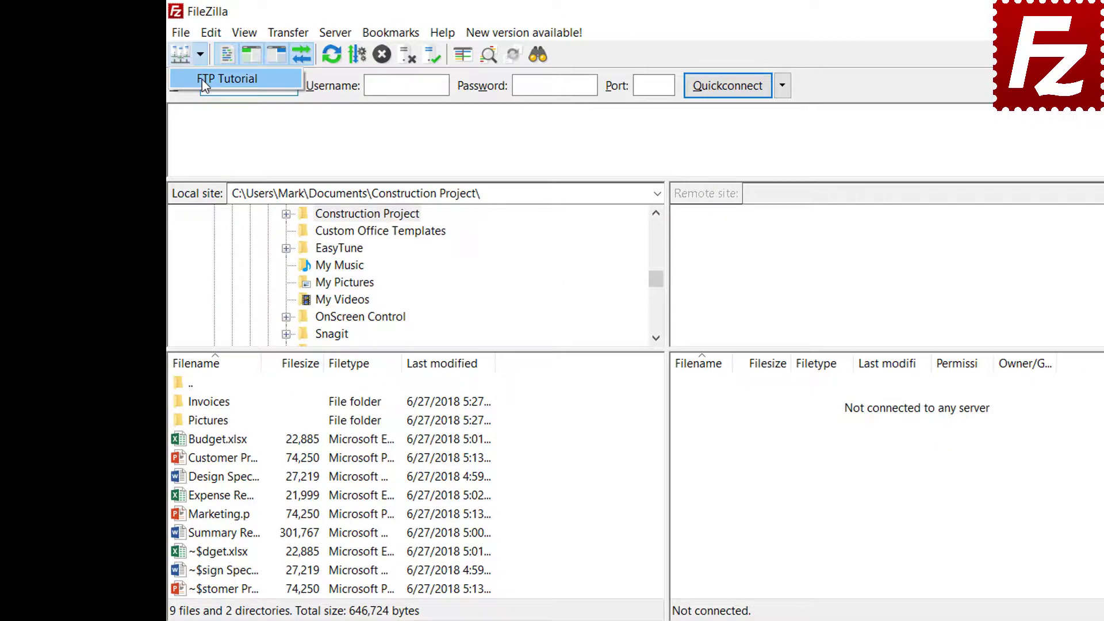
pyautogui.click(171, 67)
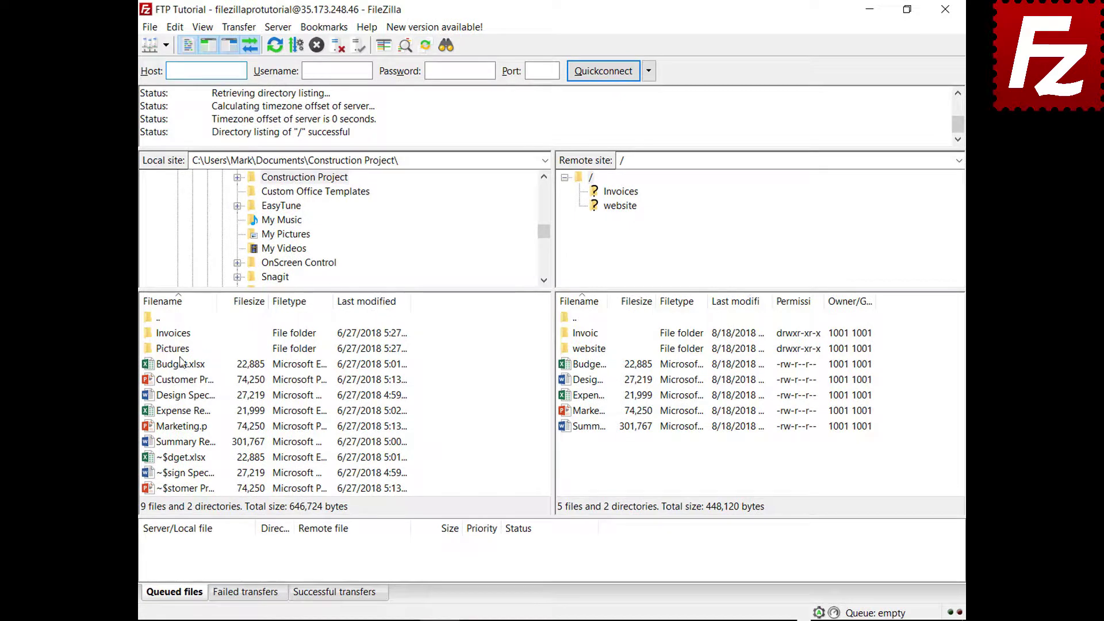
pyautogui.rightClick(182, 351)
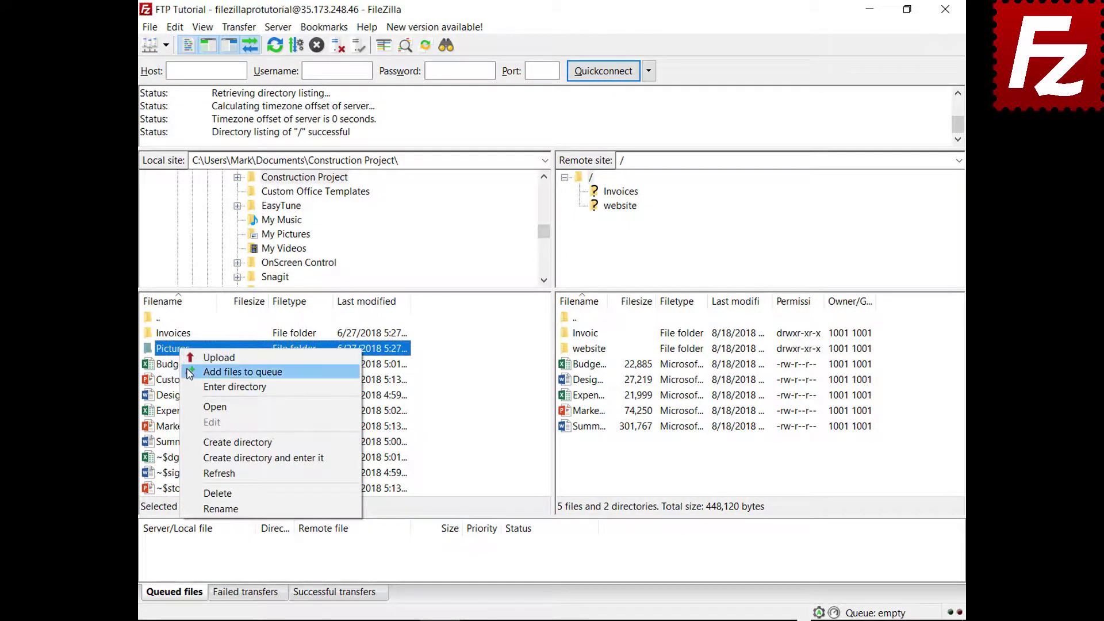
pyautogui.click(189, 372)
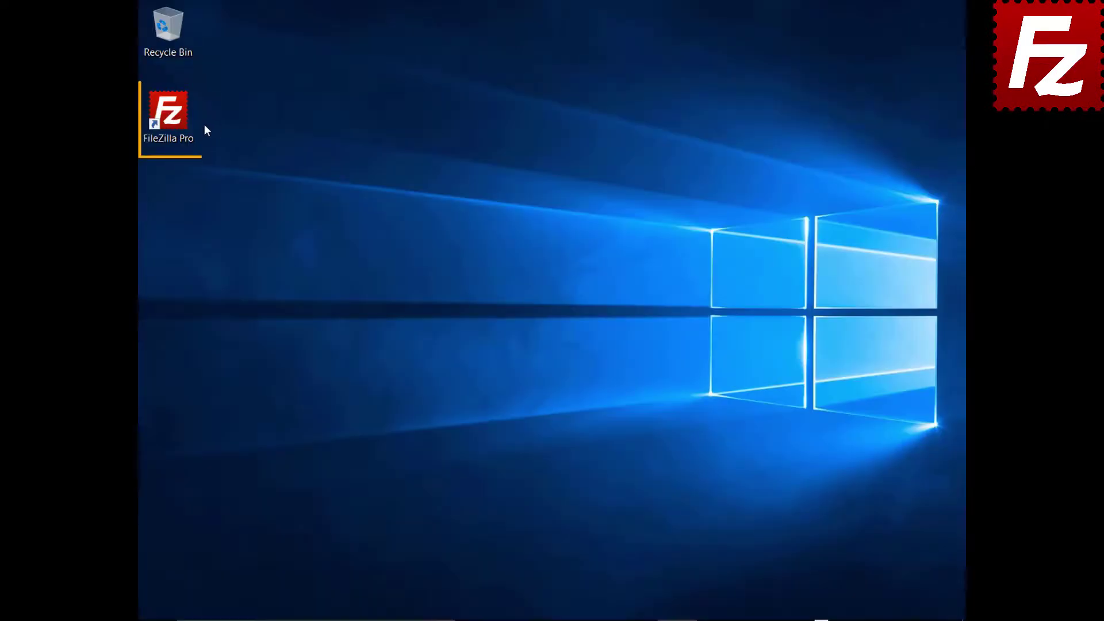
# Relaunch FileZilla Pro, process the queued Pictures uploads, and relaunch it again
pyautogui.doubleClick(172, 118)
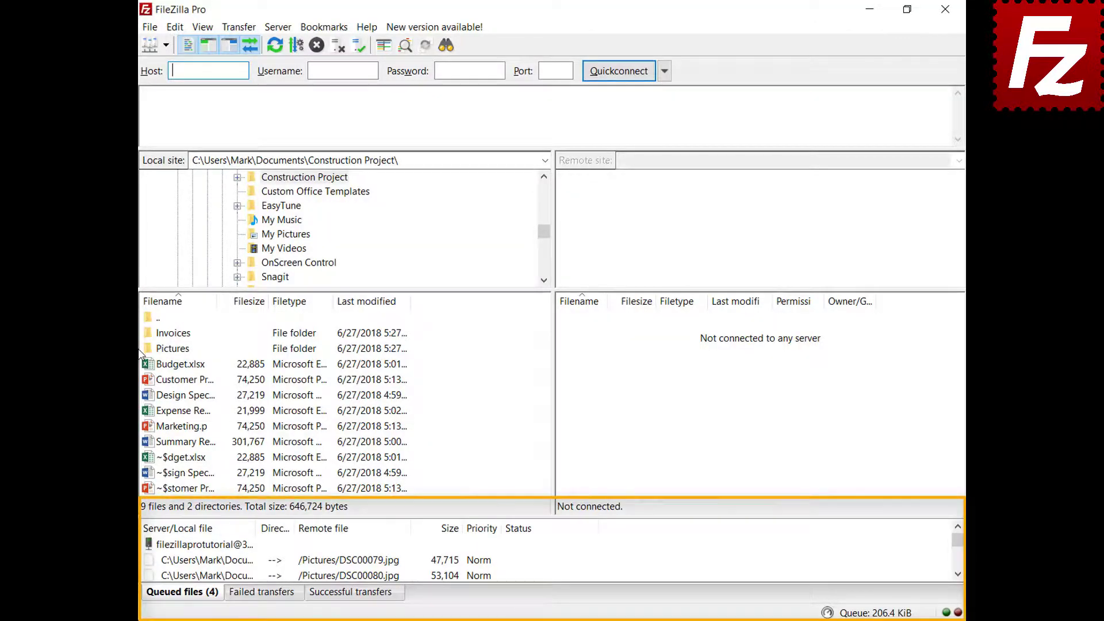
pyautogui.rightClick(219, 545)
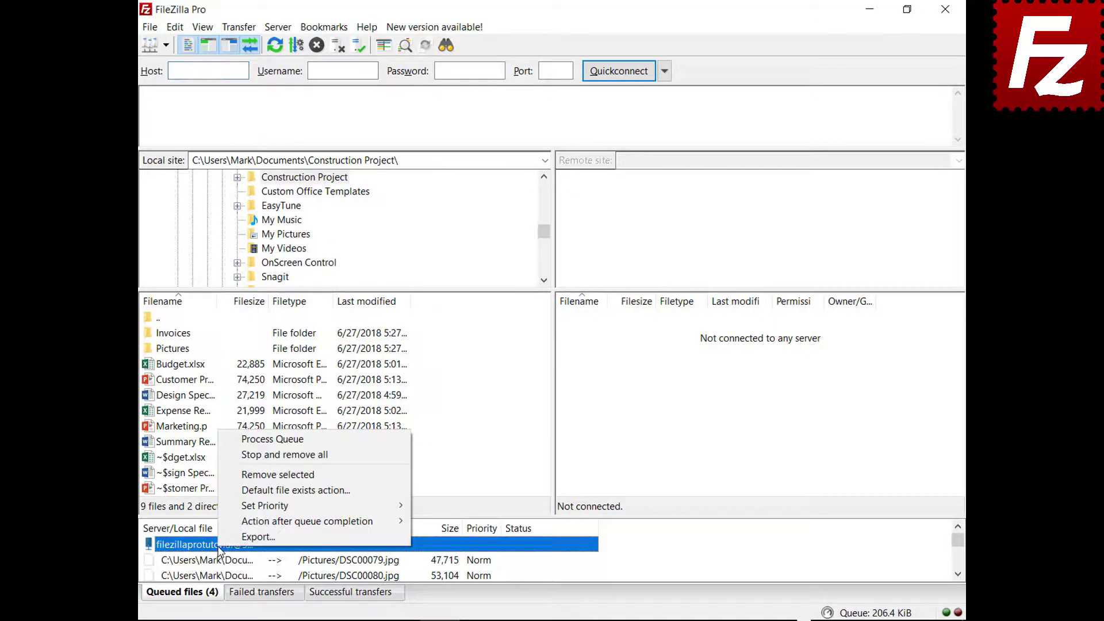
pyautogui.click(242, 439)
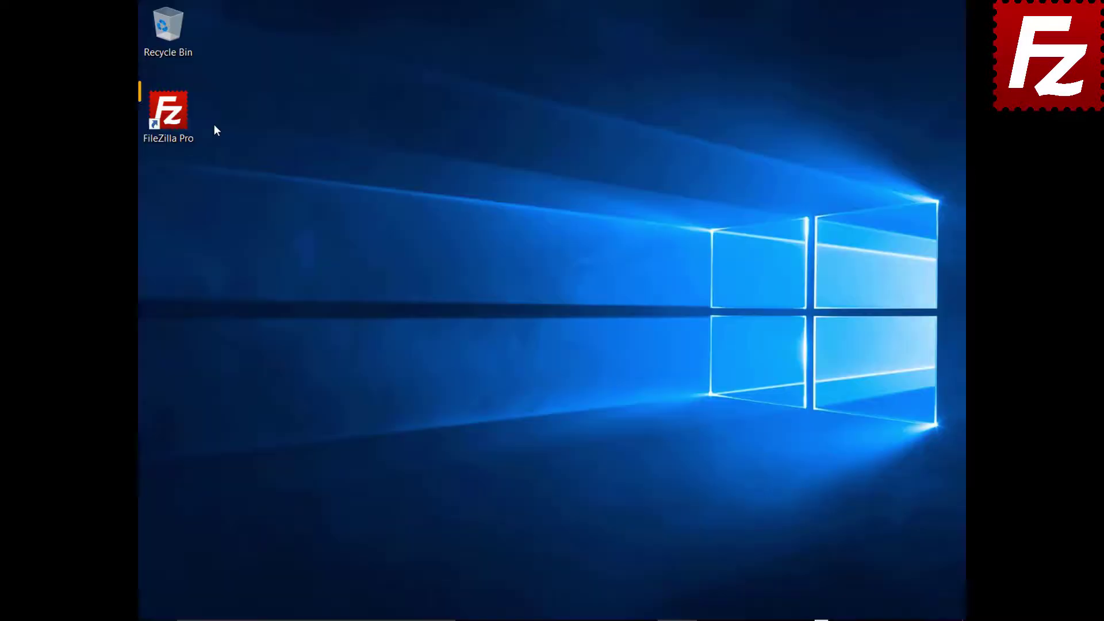
pyautogui.doubleClick(175, 119)
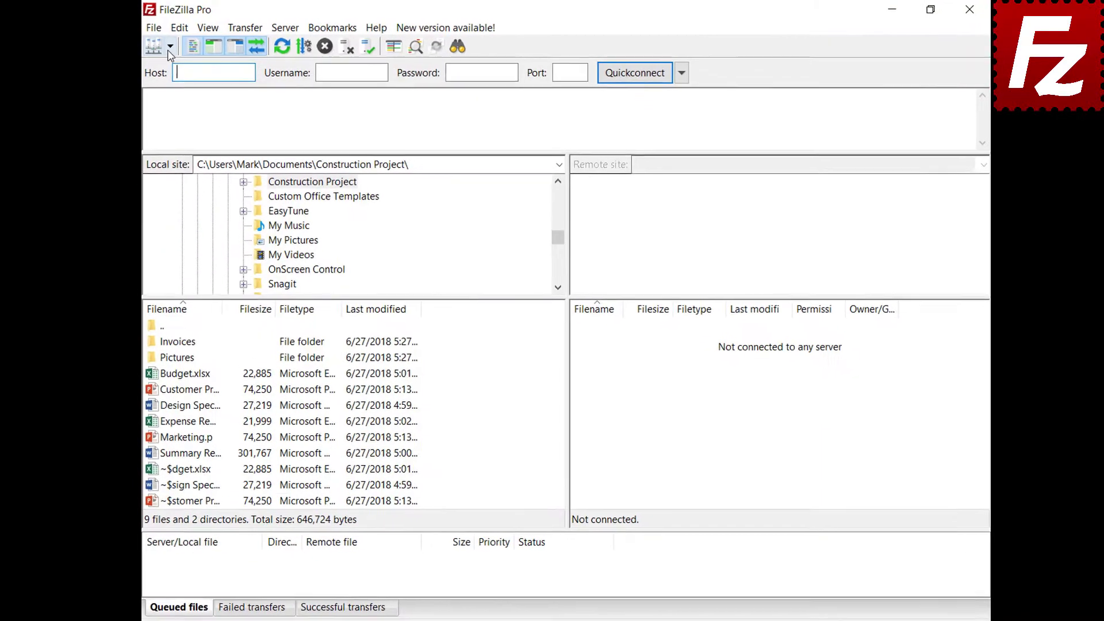
# Reconnect to FTP Tutorial, queue Marketing.pptx, then empty the queue with Stop and remove all
pyautogui.click(175, 44)
pyautogui.click(185, 60)
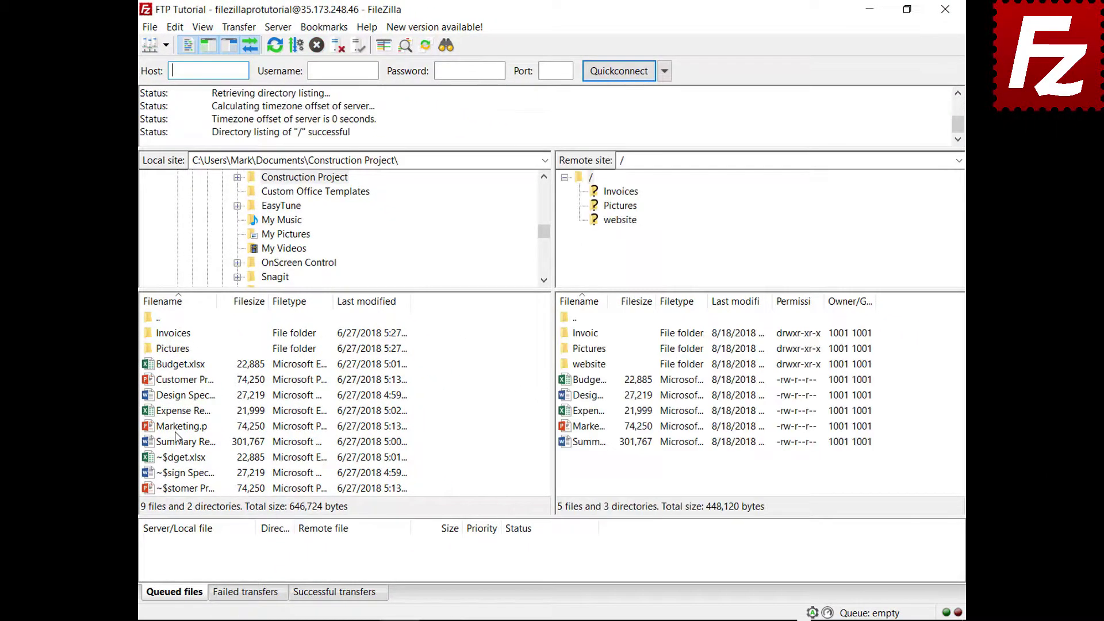
pyautogui.rightClick(176, 436)
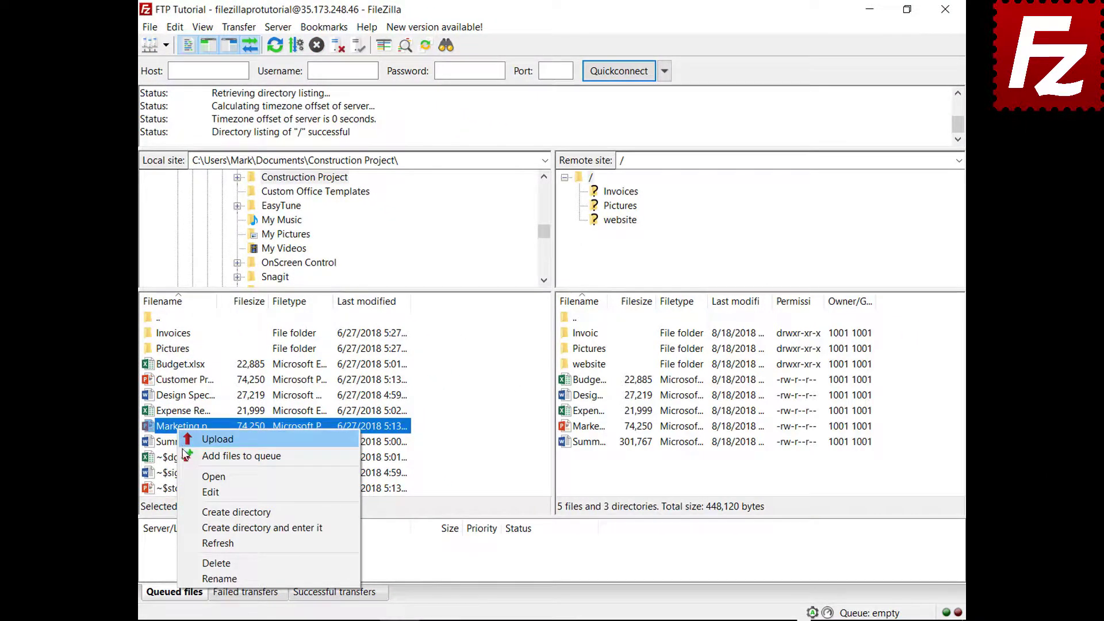
pyautogui.click(184, 454)
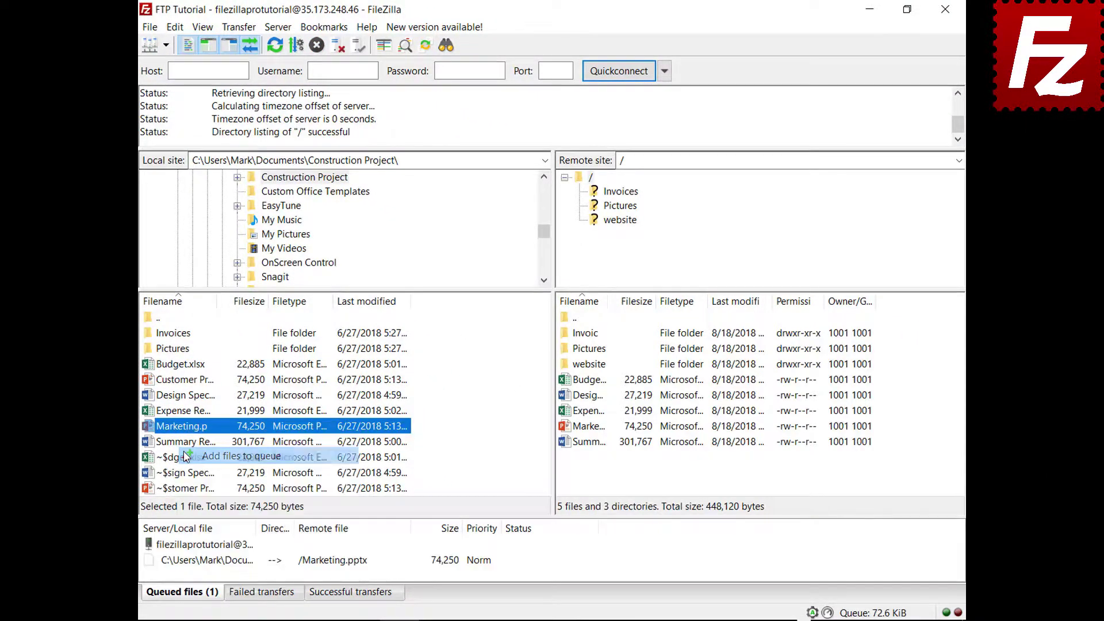
pyautogui.rightClick(219, 562)
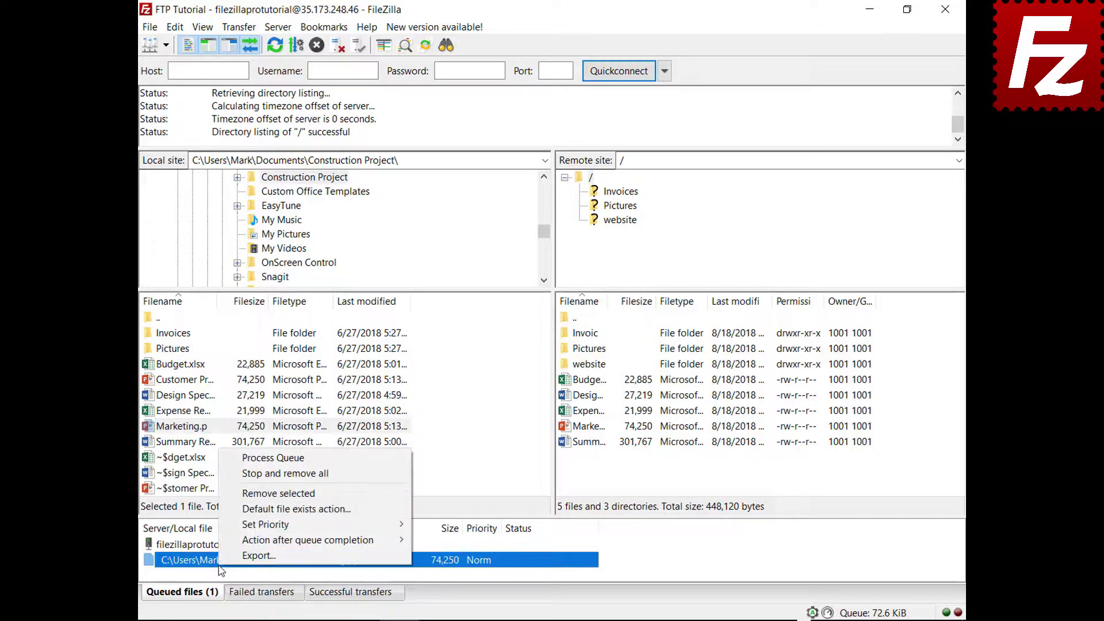
pyautogui.click(234, 476)
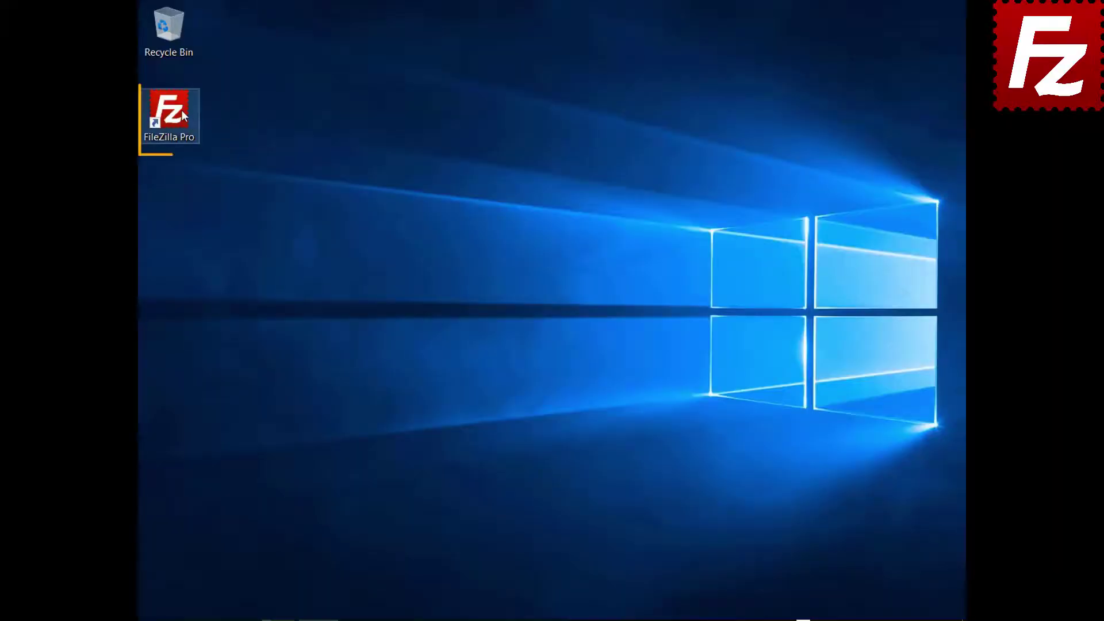
# Launch FileZilla Pro, connect to FTP Tutorial, and open the website folder locally and remotely
pyautogui.doubleClick(181, 109)
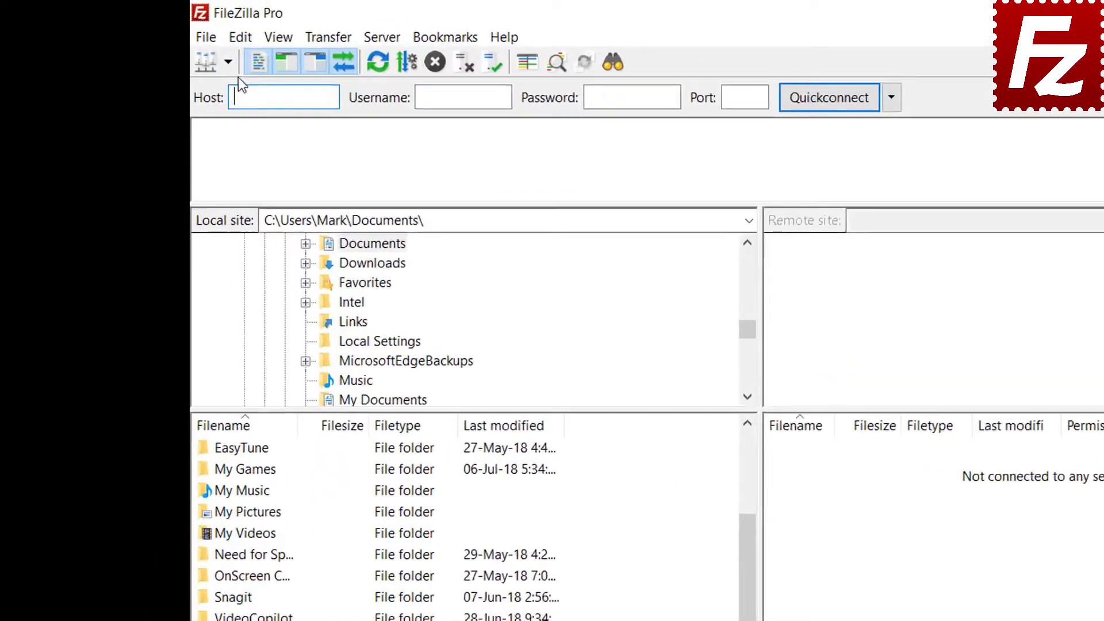
pyautogui.click(166, 45)
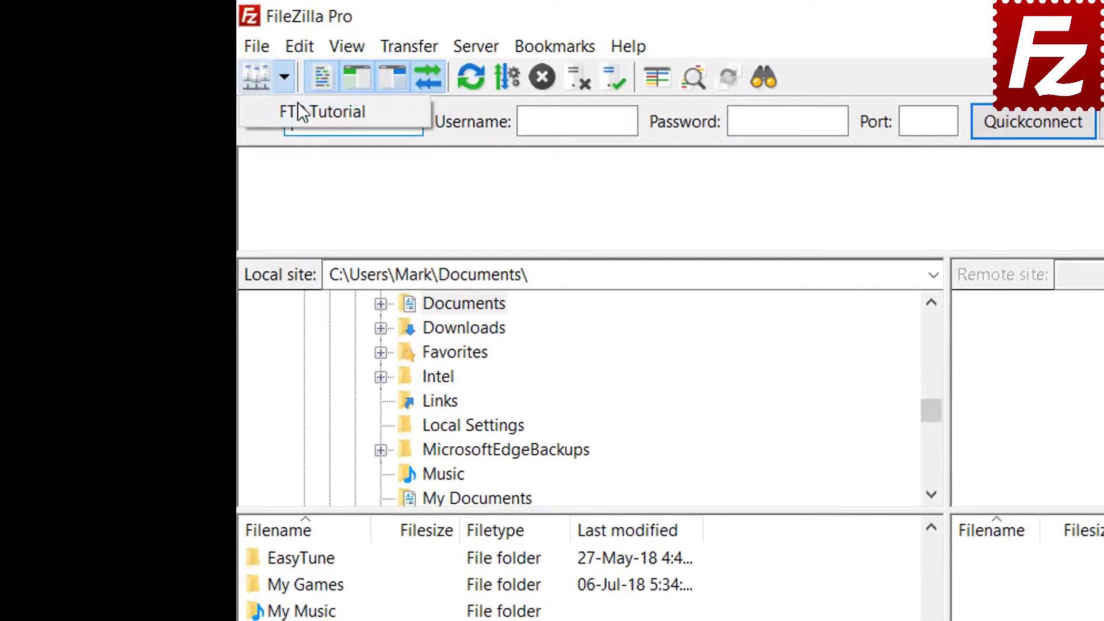
pyautogui.click(298, 108)
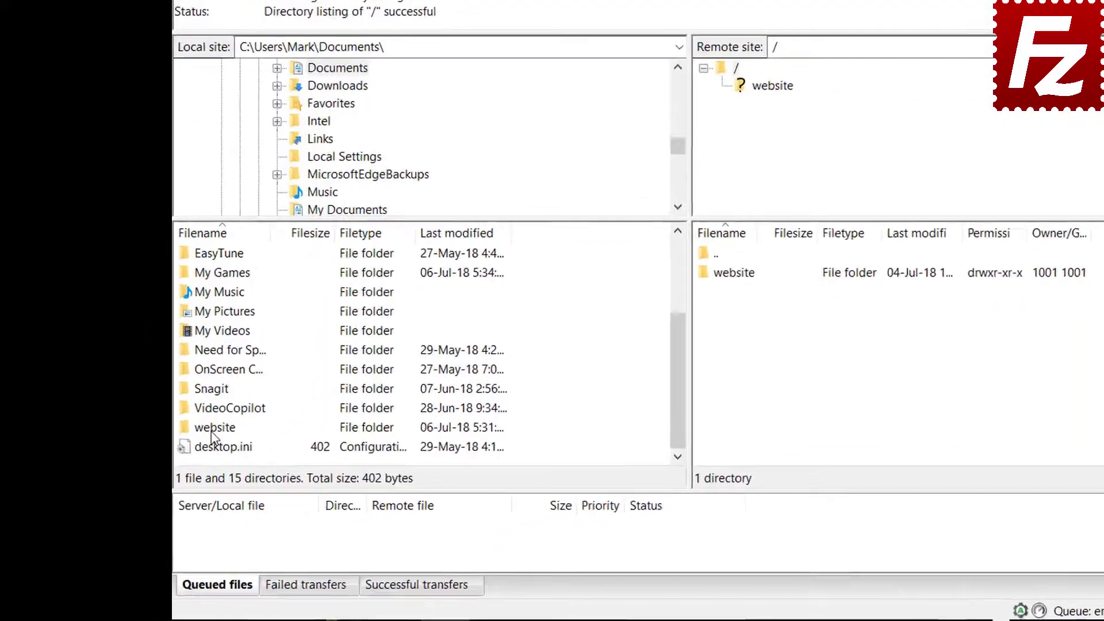
pyautogui.doubleClick(172, 466)
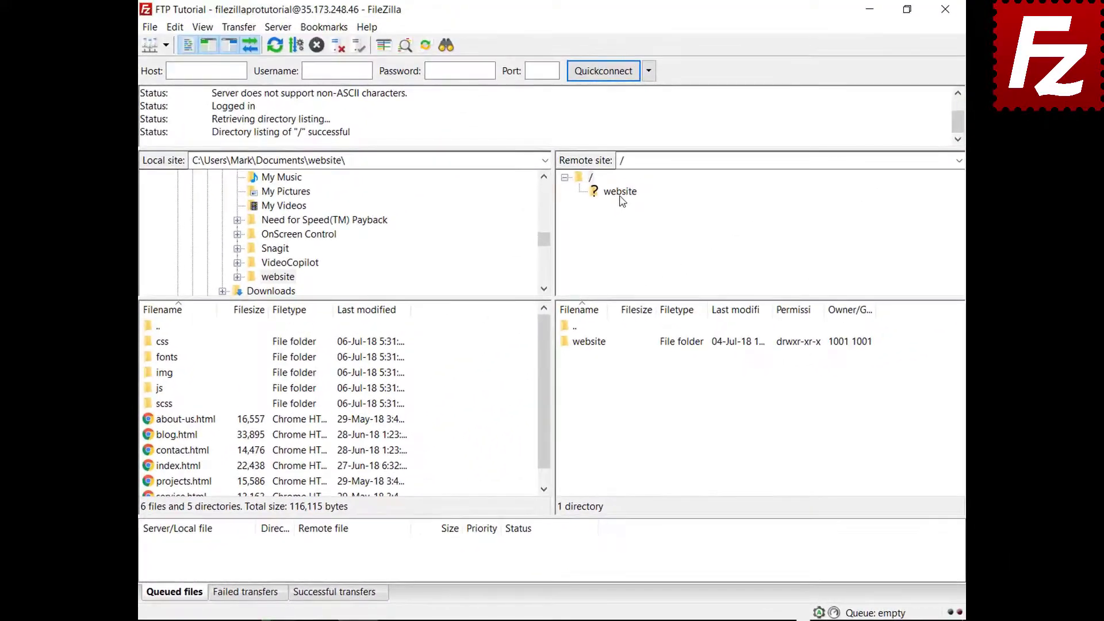
pyautogui.click(551, 219)
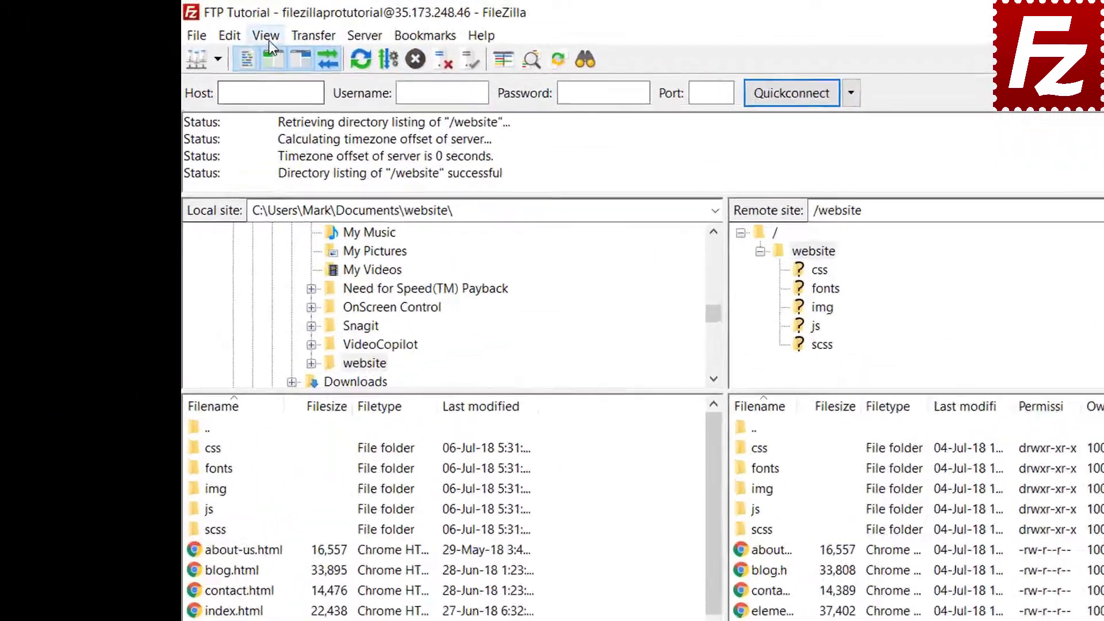
# Enable directory comparison from the View menu and switch it to compare file sizes
pyautogui.click(203, 27)
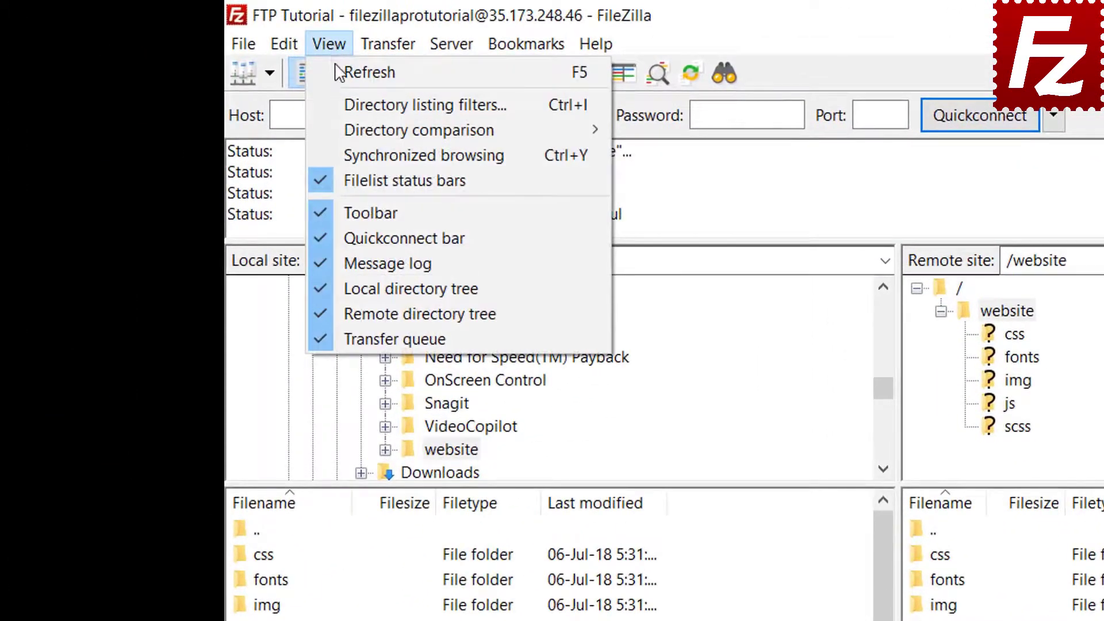
pyautogui.moveTo(351, 130)
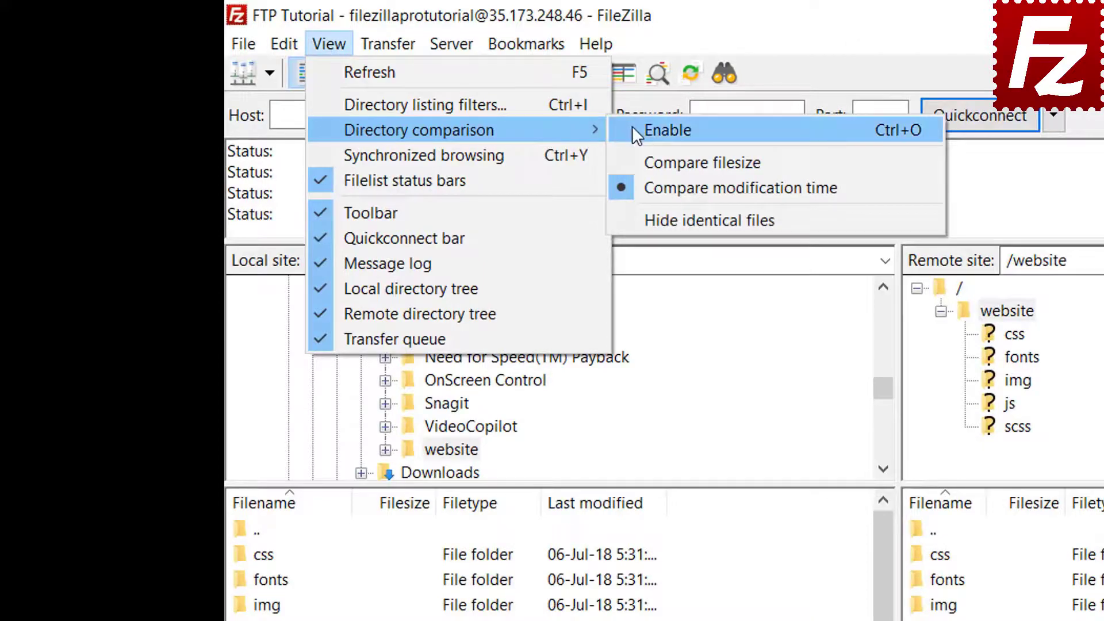
pyautogui.click(632, 126)
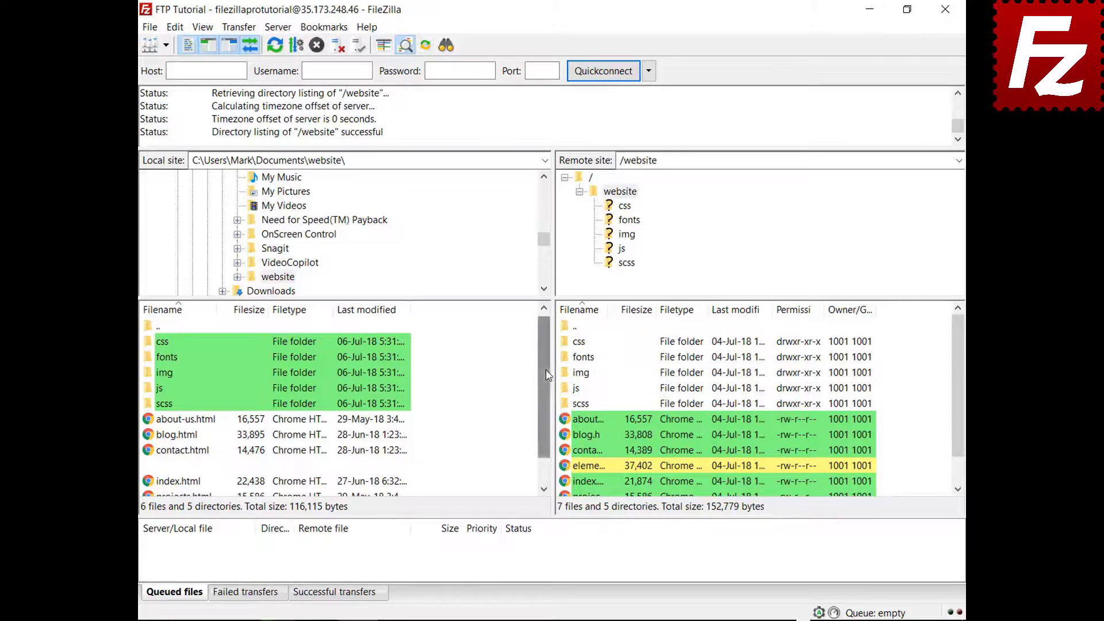
pyautogui.scroll(-1, 543, 408)
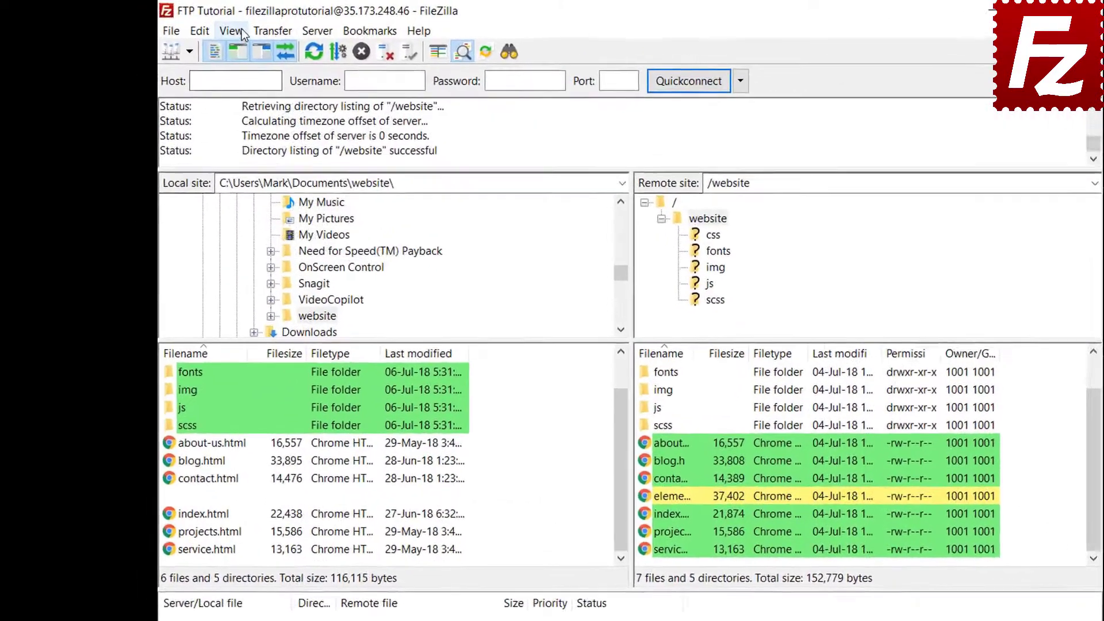
pyautogui.click(206, 29)
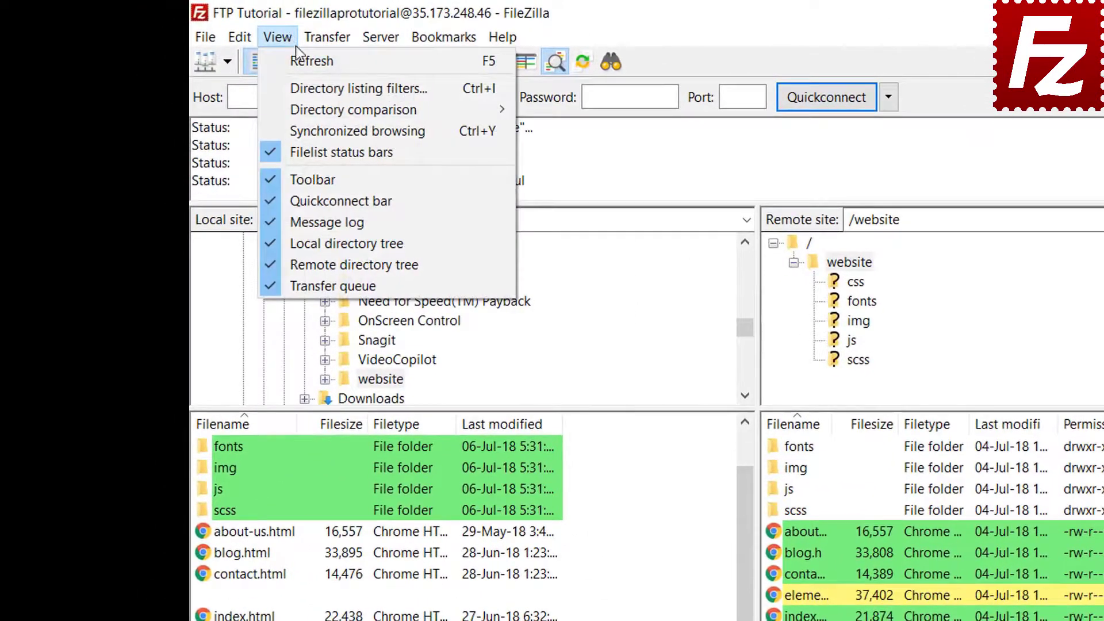
pyautogui.moveTo(308, 105)
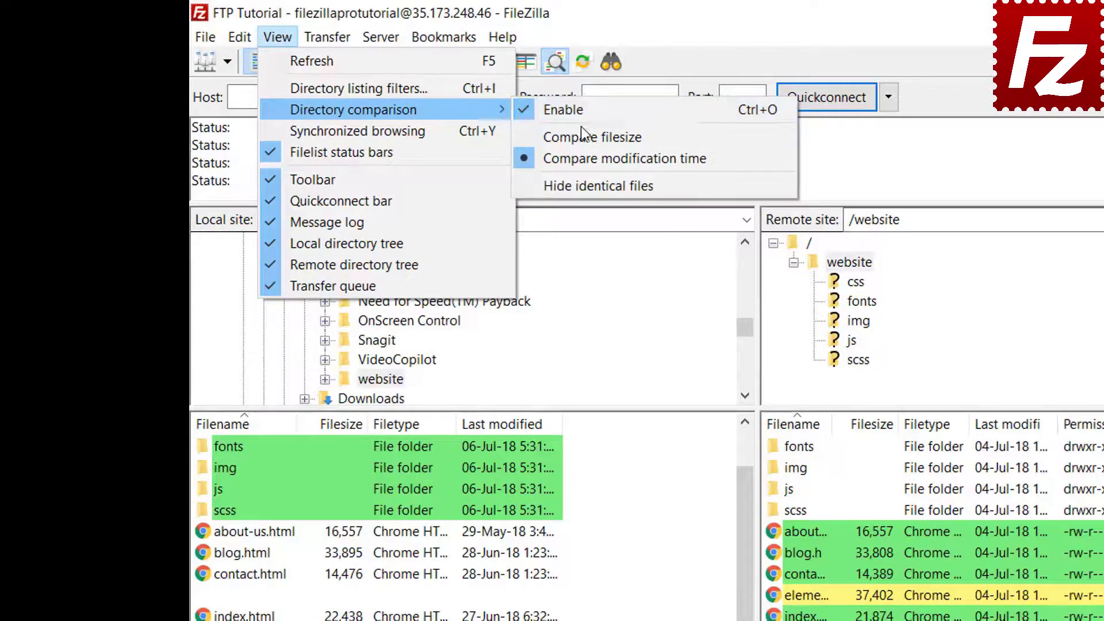
pyautogui.click(585, 136)
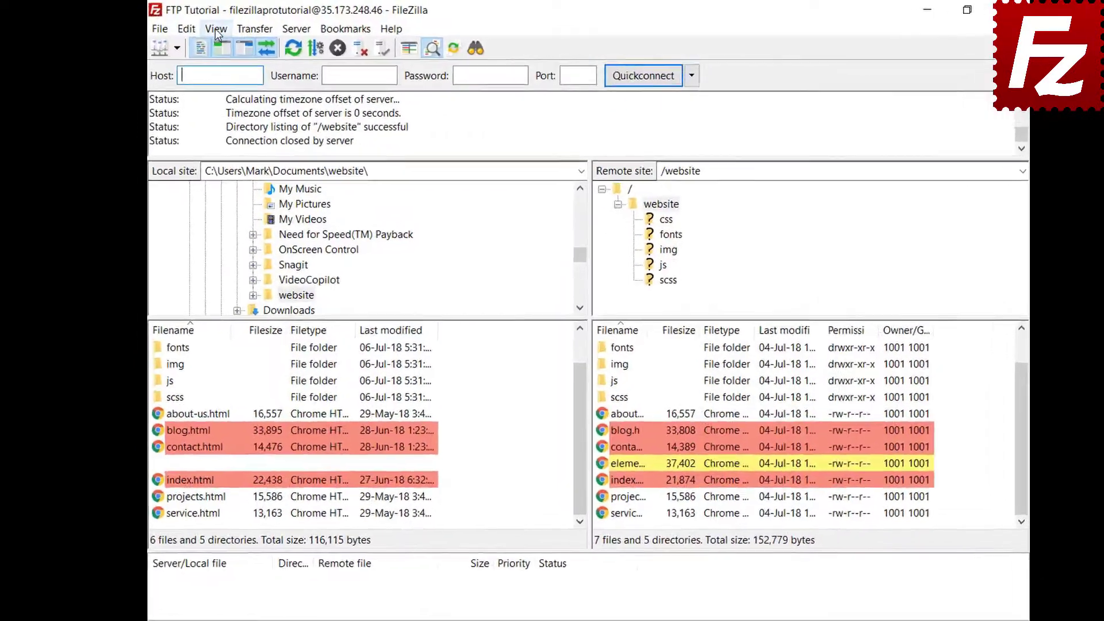
# Enable synchronized browsing, open css on both sides, then open the server's img folder
pyautogui.click(203, 27)
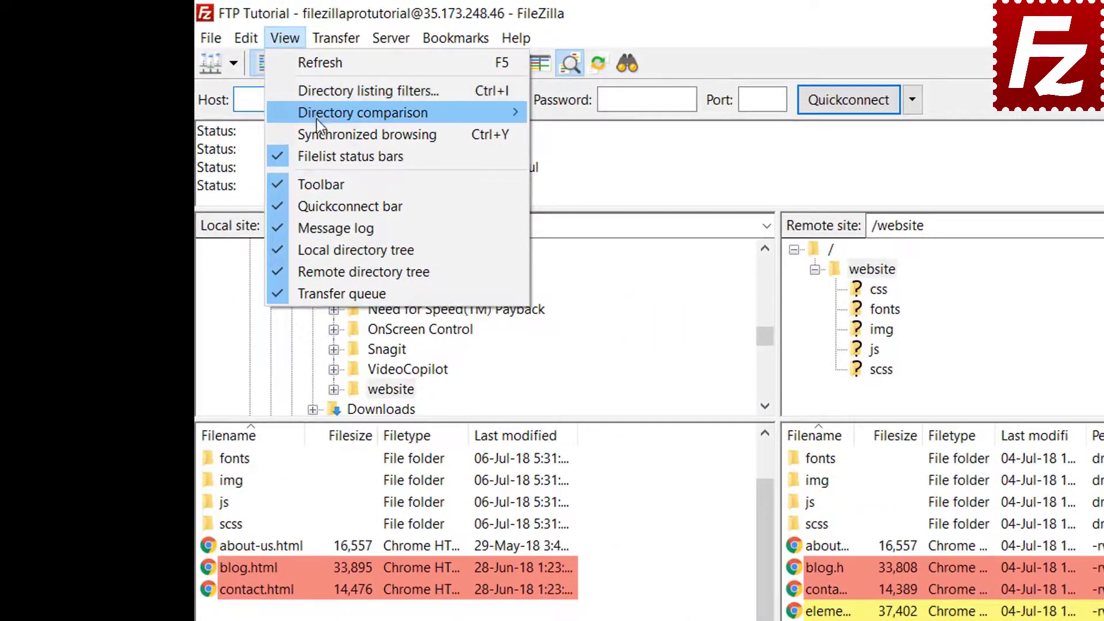
pyautogui.click(318, 133)
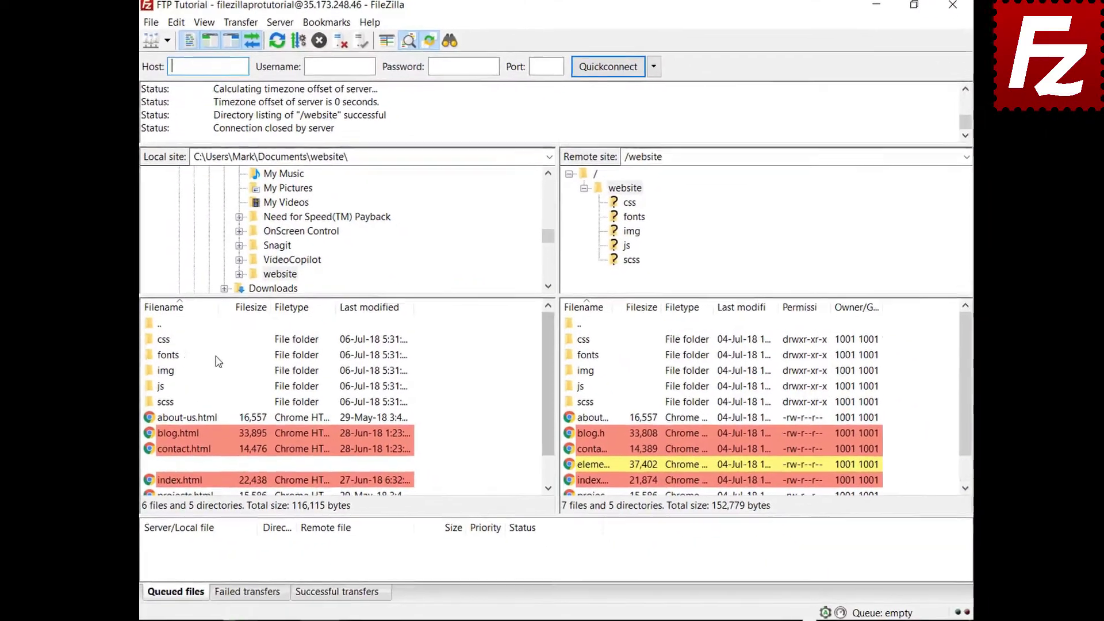
pyautogui.click(165, 341)
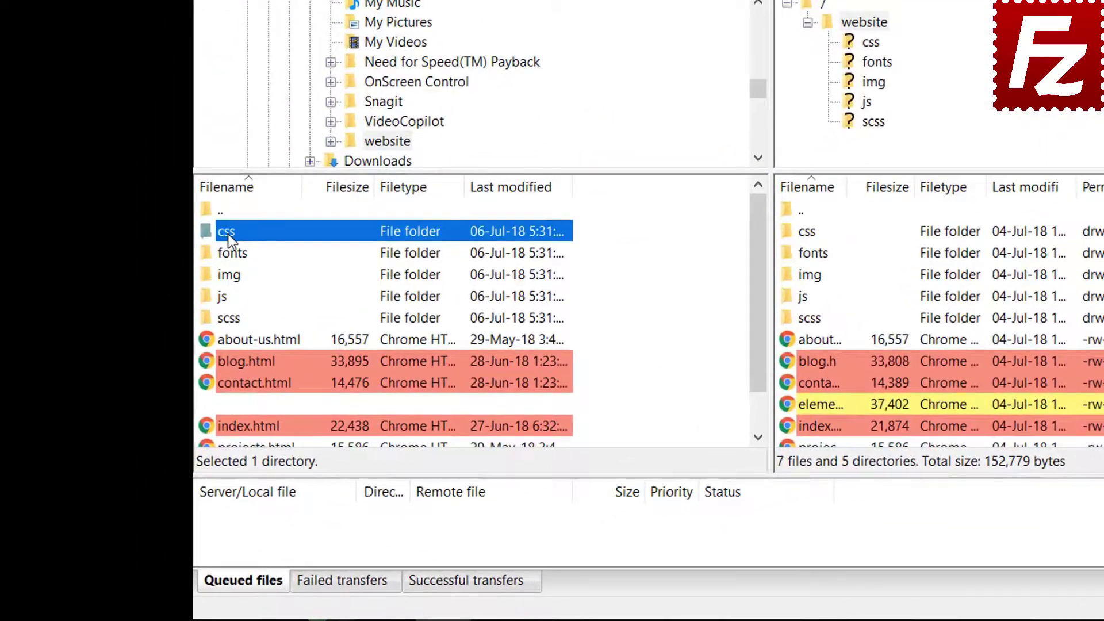
pyautogui.doubleClick(229, 233)
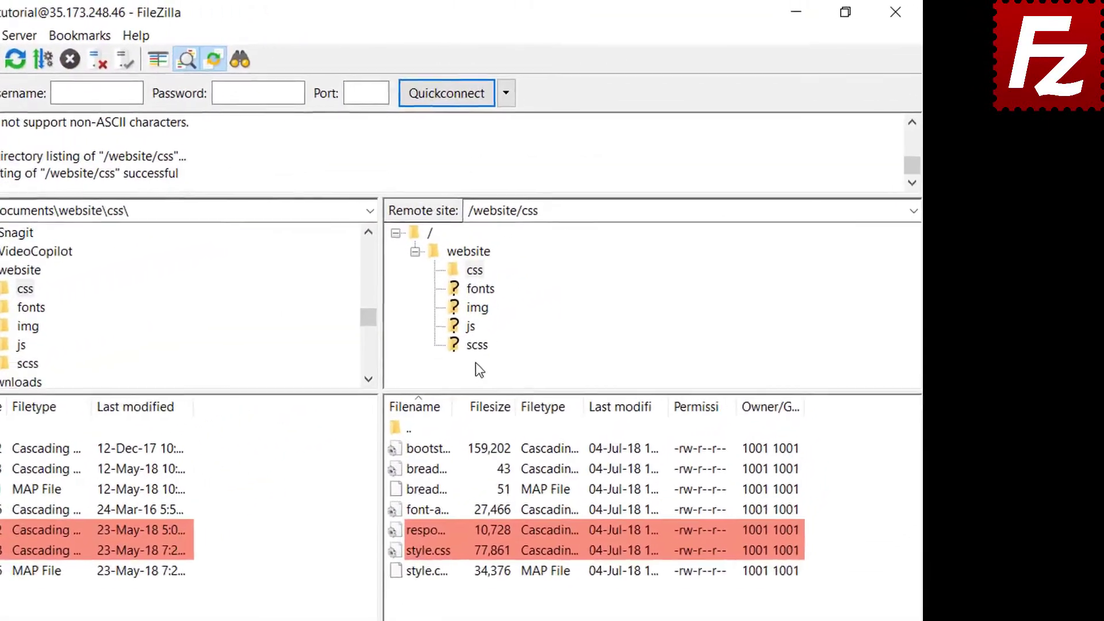
pyautogui.click(598, 250)
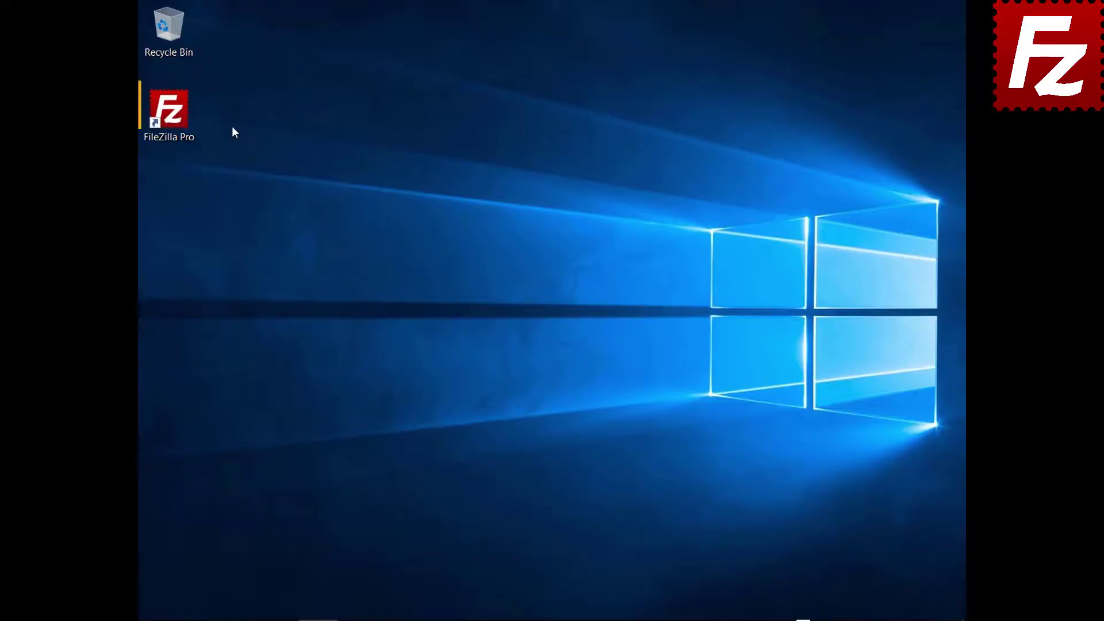
# Launch FileZilla Pro, connect to FTP Tutorial, and open Construction Project on both sides
pyautogui.click(176, 116)
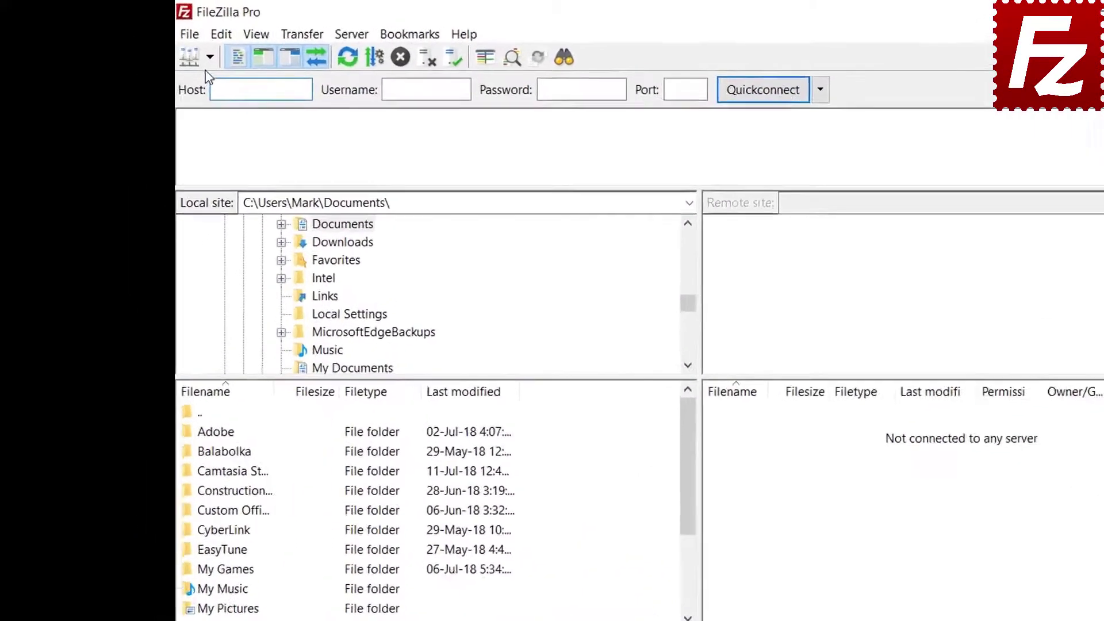
pyautogui.click(166, 46)
pyautogui.click(266, 99)
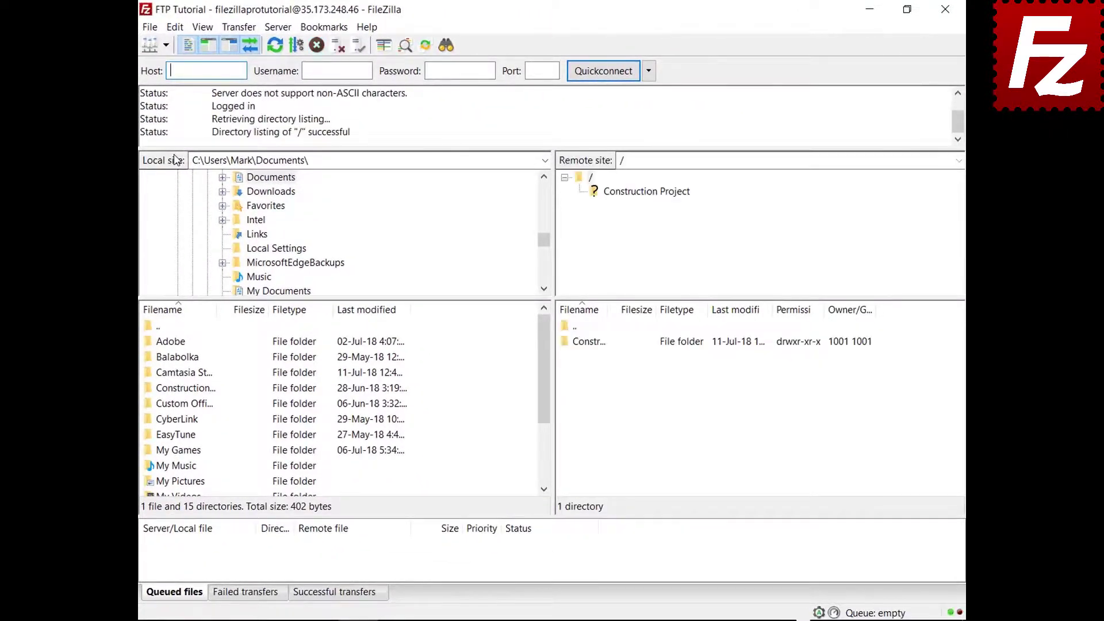
pyautogui.doubleClick(199, 389)
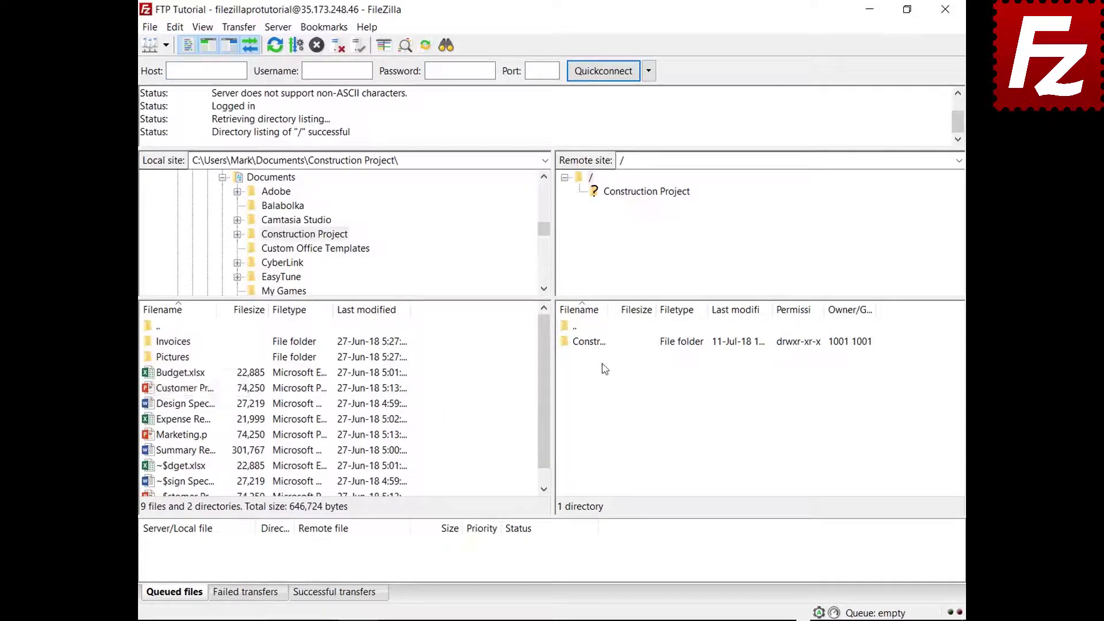
pyautogui.doubleClick(602, 344)
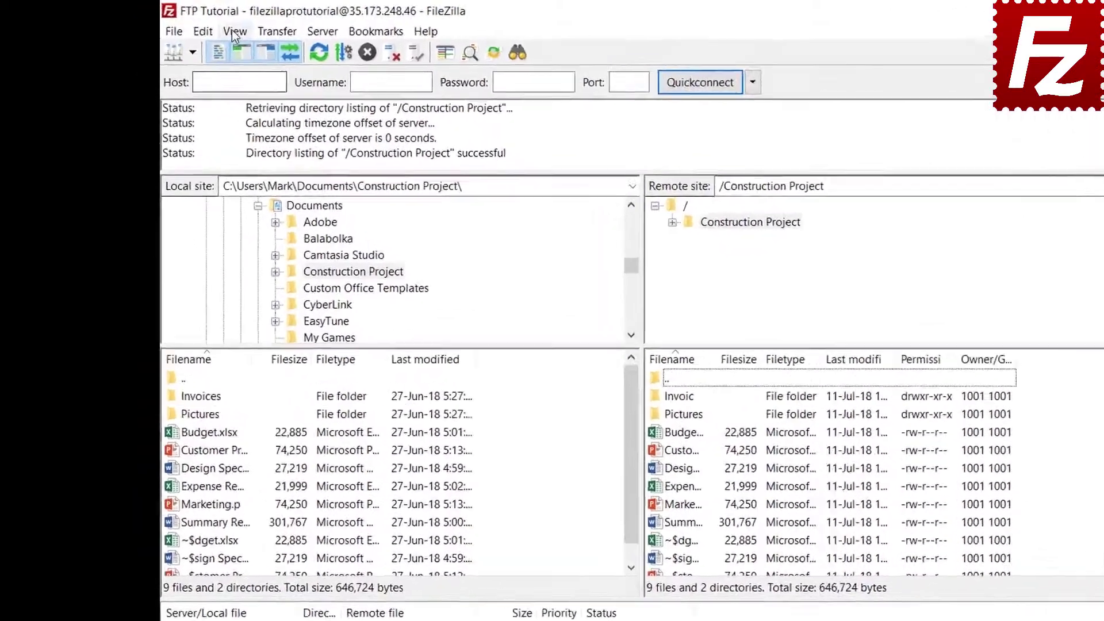
# Open the directory listing filter editor and create a new filter named 'Microsoft Office Temporaries'
pyautogui.click(203, 27)
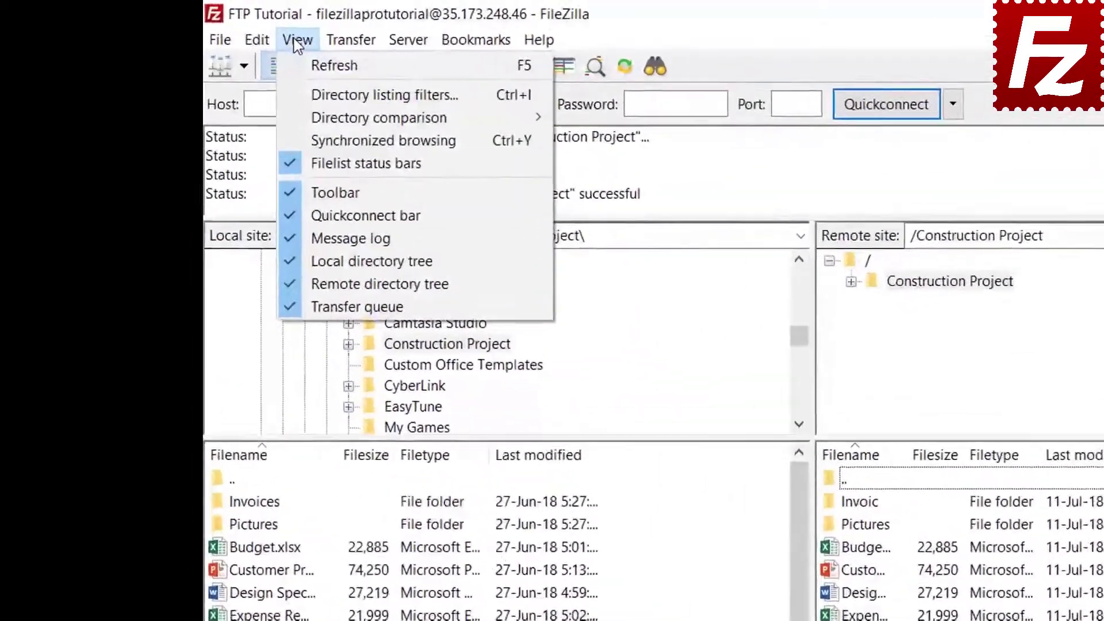
pyautogui.click(313, 98)
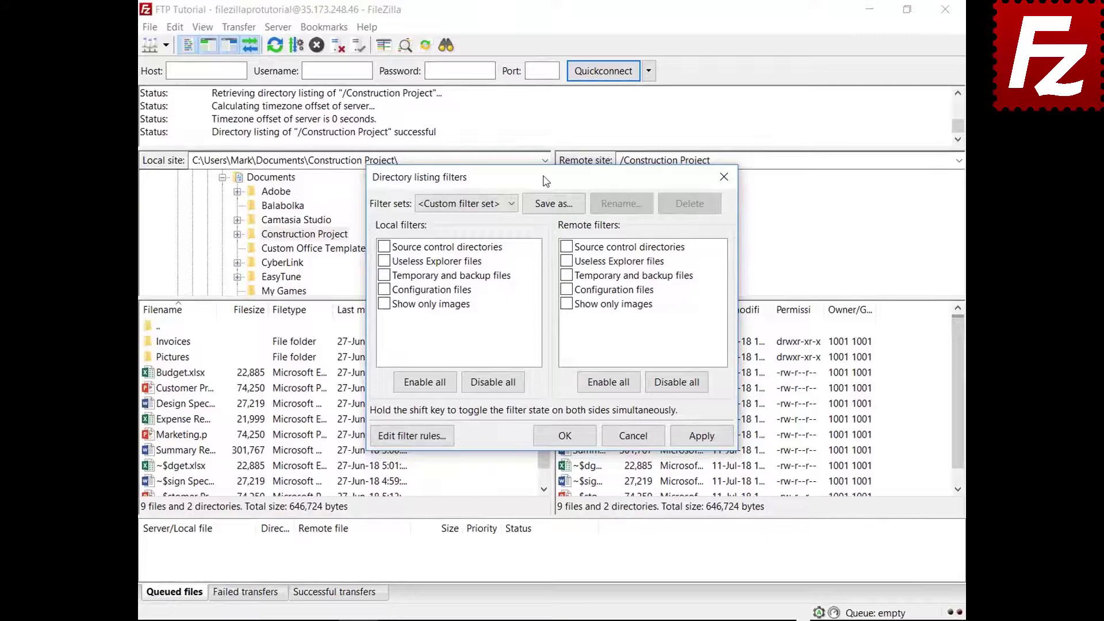
pyautogui.moveTo(545, 181); pyautogui.dragTo(545, 44)
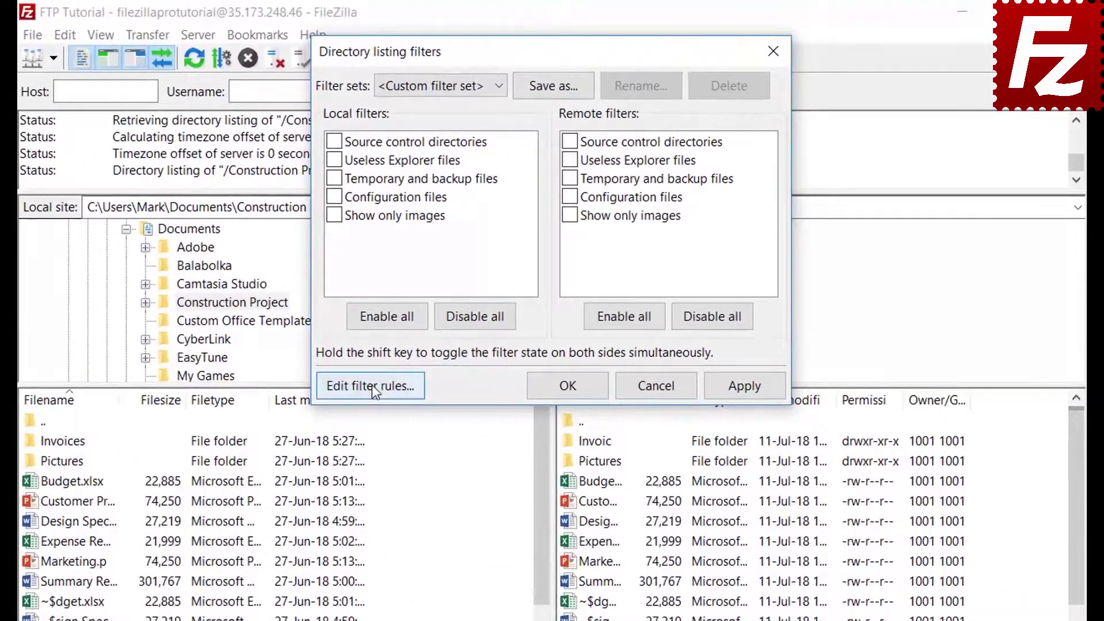
pyautogui.click(411, 298)
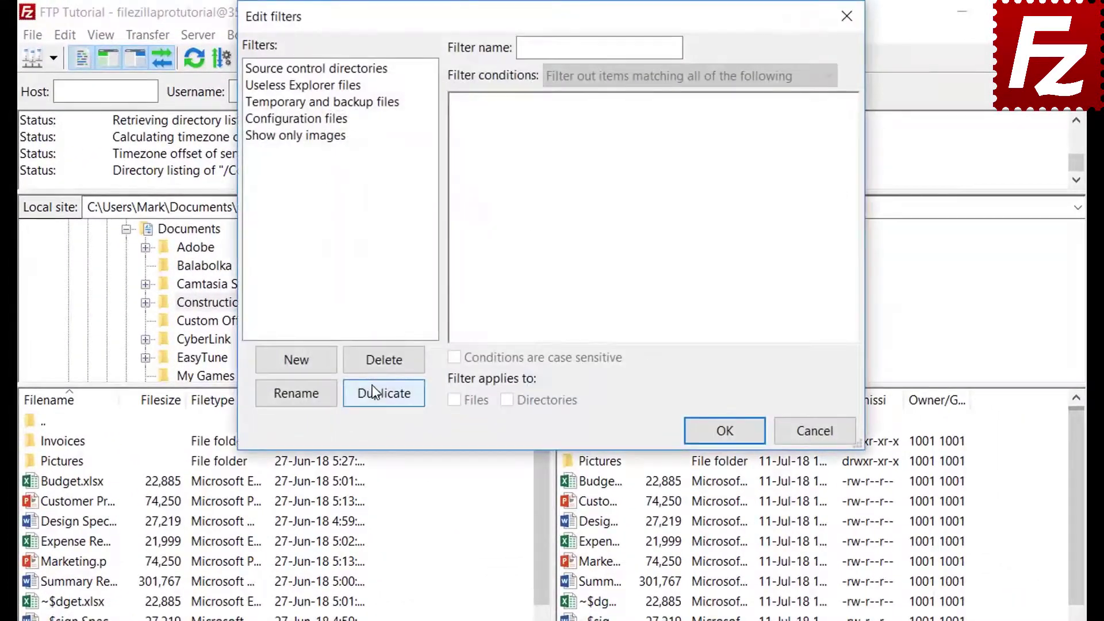
pyautogui.click(314, 363)
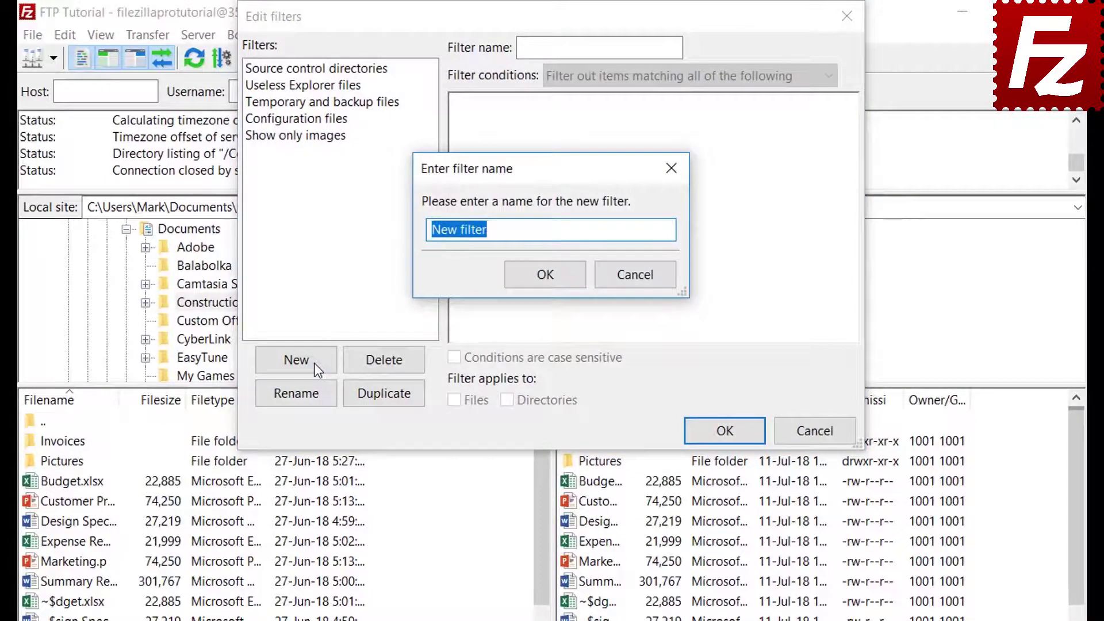
pyautogui.press('BackSpace')
pyautogui.write('Microsoft O')
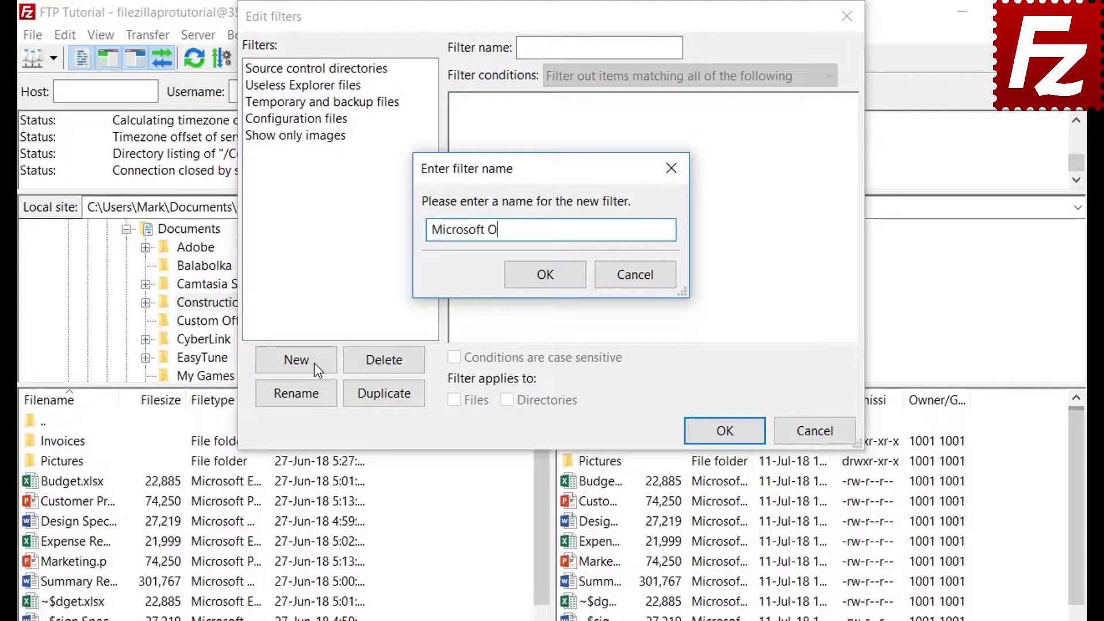
pyautogui.write('ffice Temporarie')
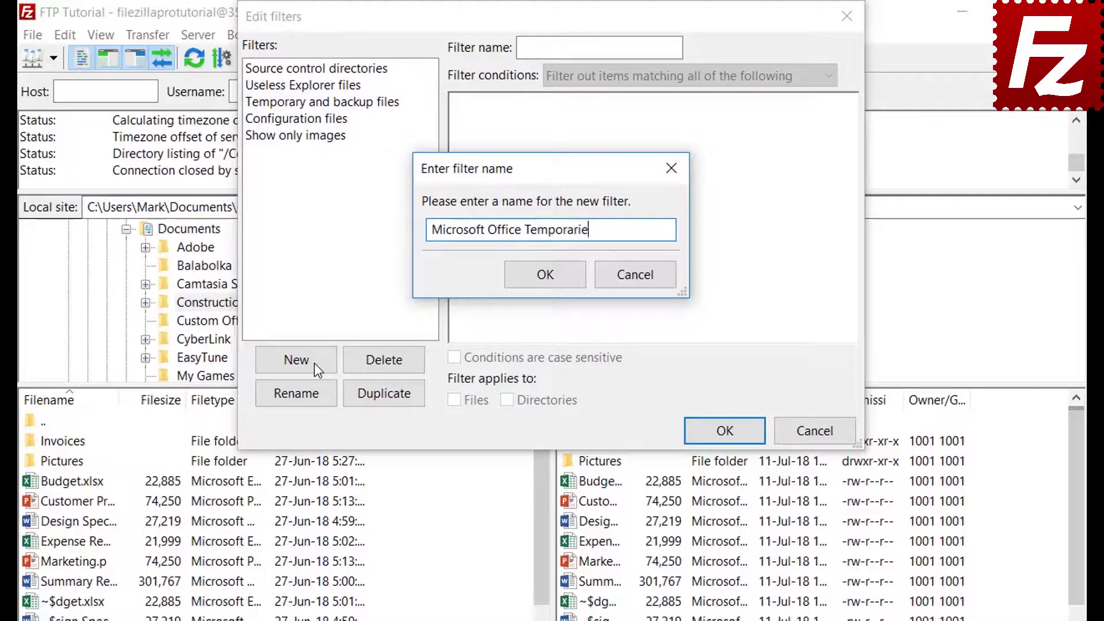
pyautogui.write('s')
pyautogui.click(545, 276)
# Try file size and attribute condition types, keeping their default comparisons and values
pyautogui.click(605, 73)
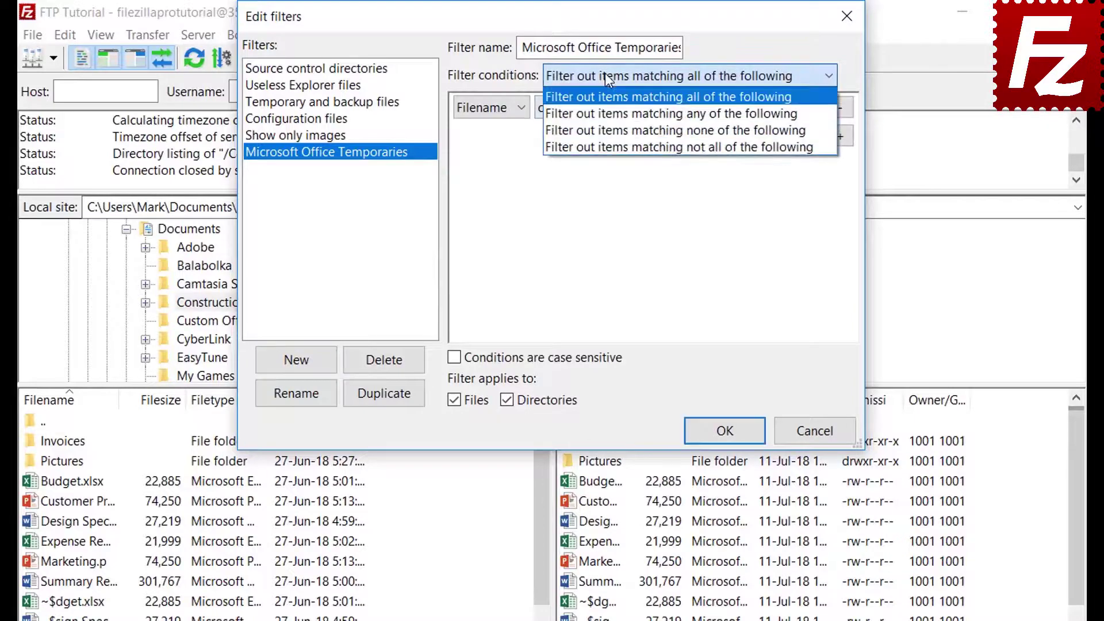
pyautogui.click(605, 73)
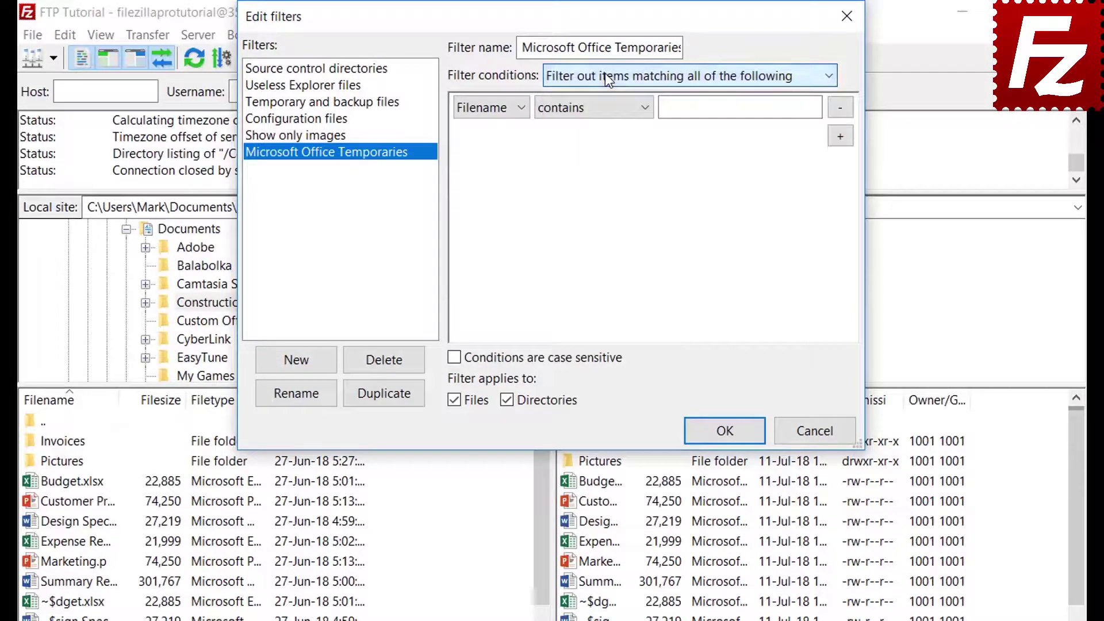
pyautogui.click(490, 108)
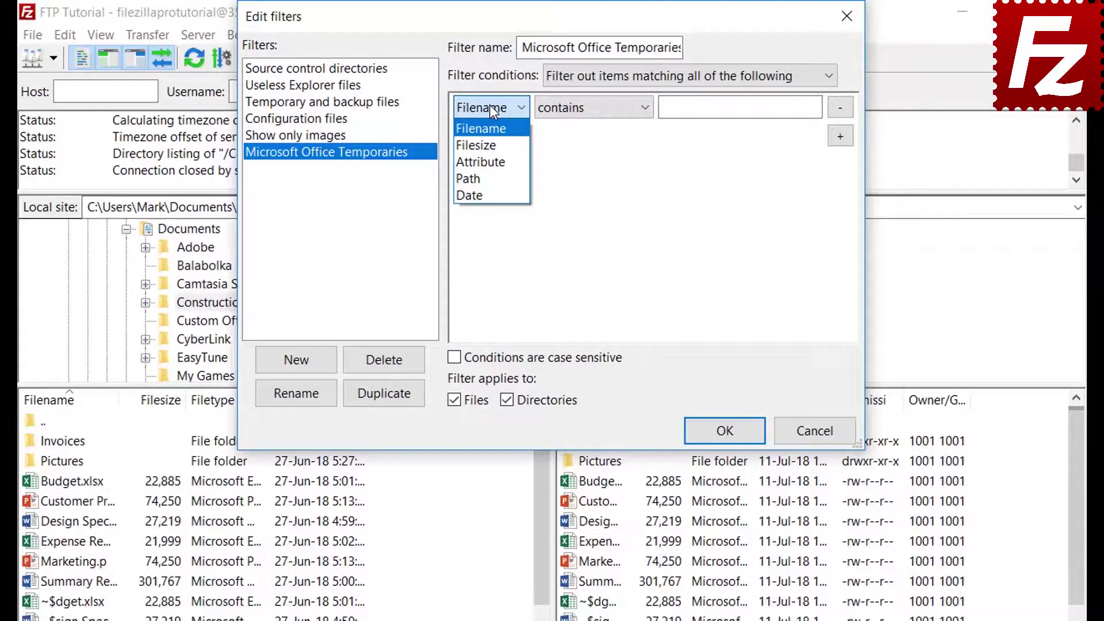
pyautogui.click(491, 141)
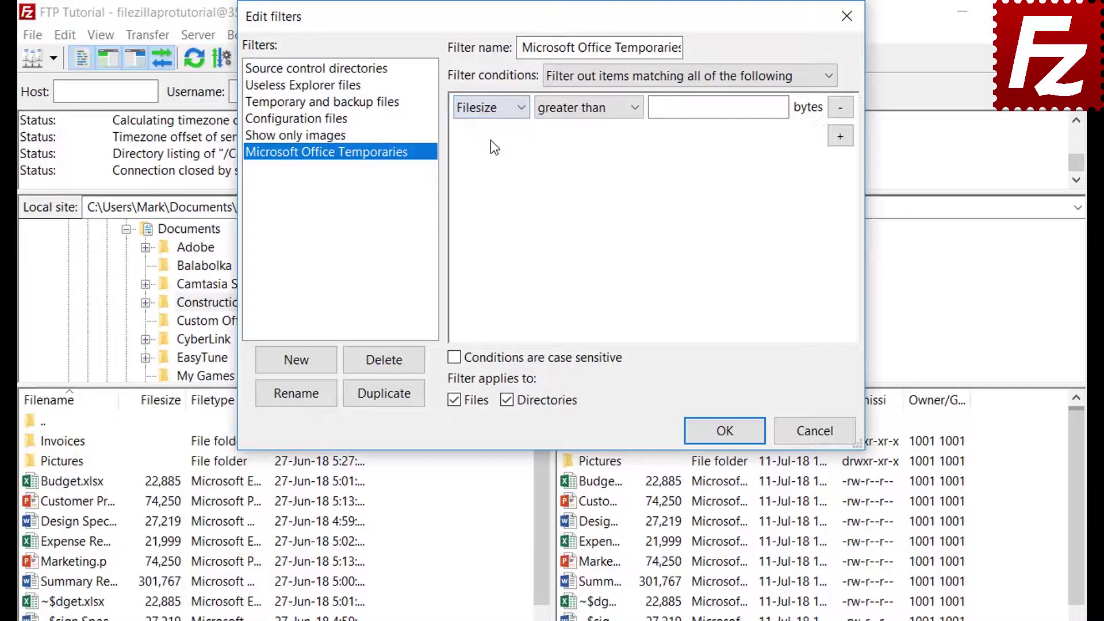
pyautogui.click(579, 111)
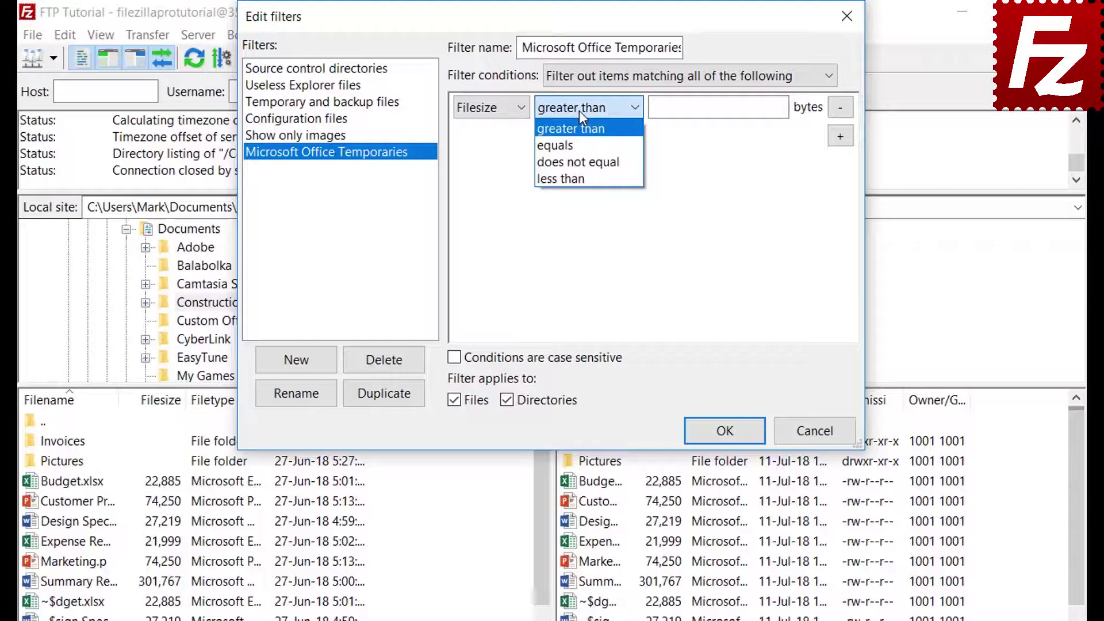
pyautogui.click(578, 110)
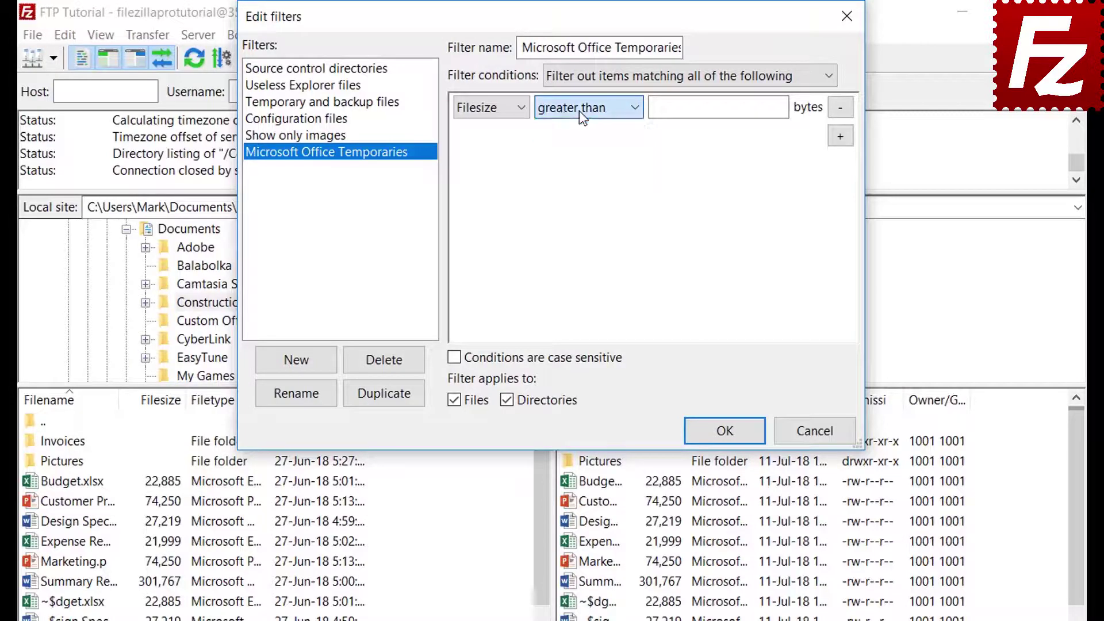
pyautogui.click(492, 109)
pyautogui.click(492, 157)
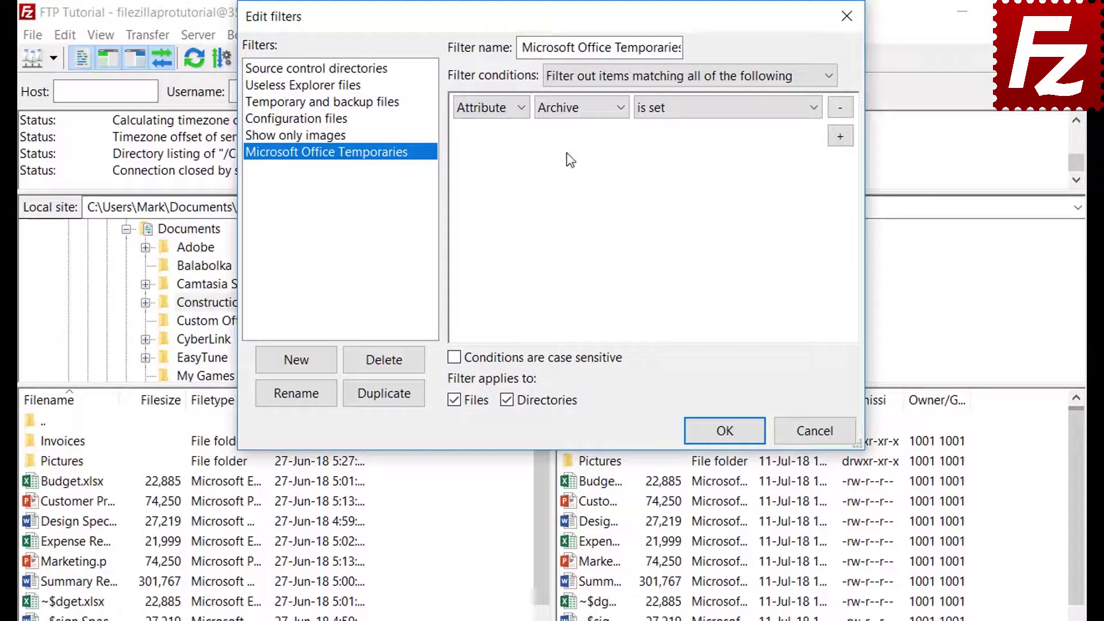
pyautogui.click(568, 112)
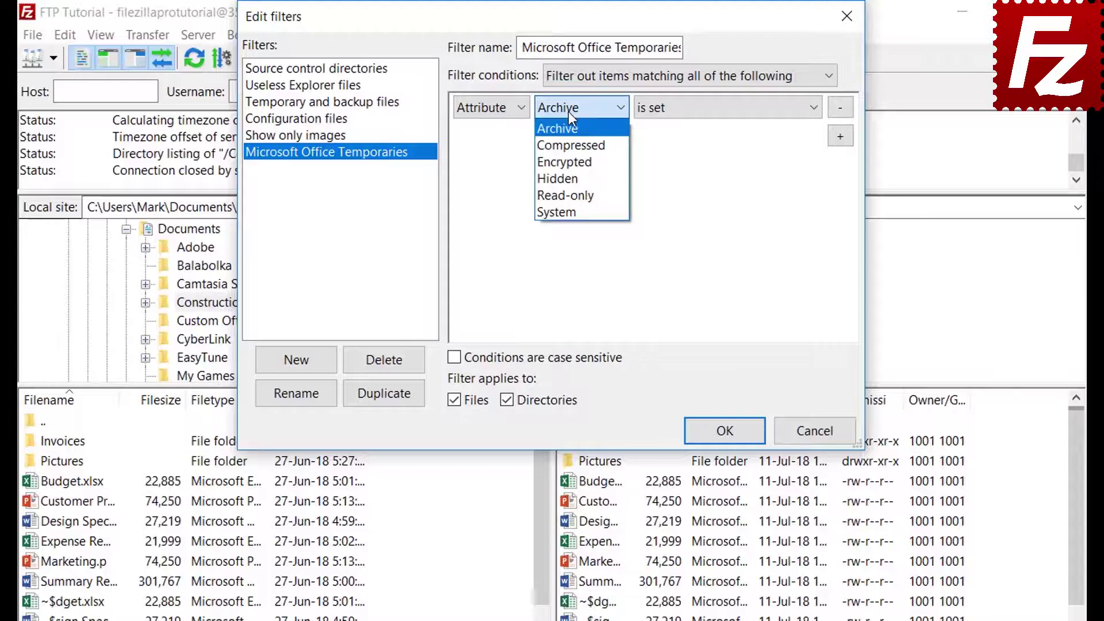
pyautogui.click(568, 112)
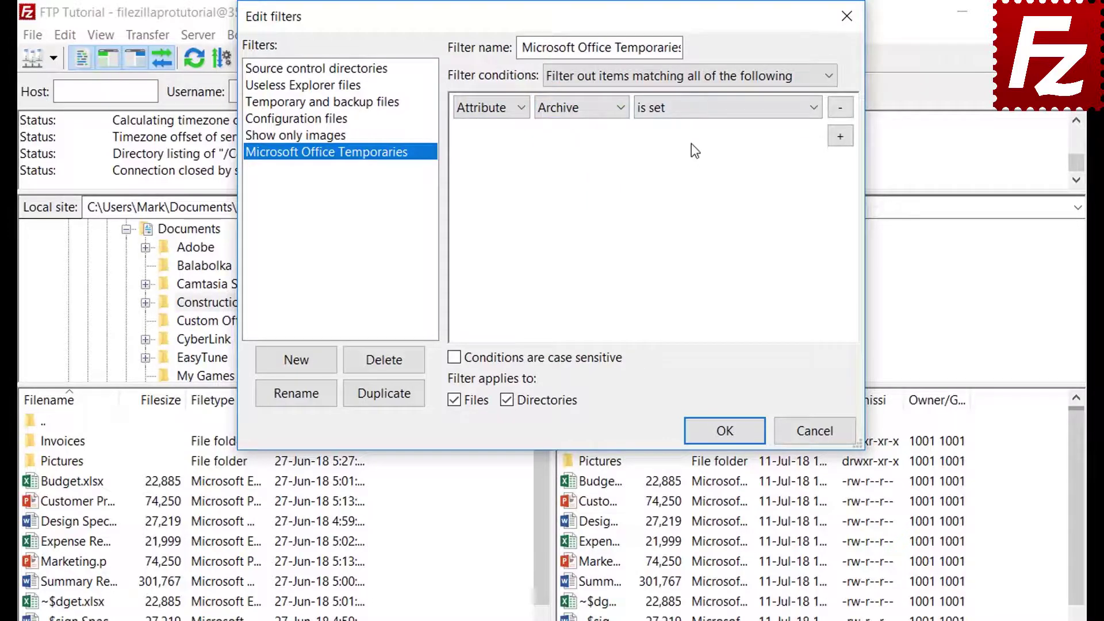
pyautogui.click(690, 117)
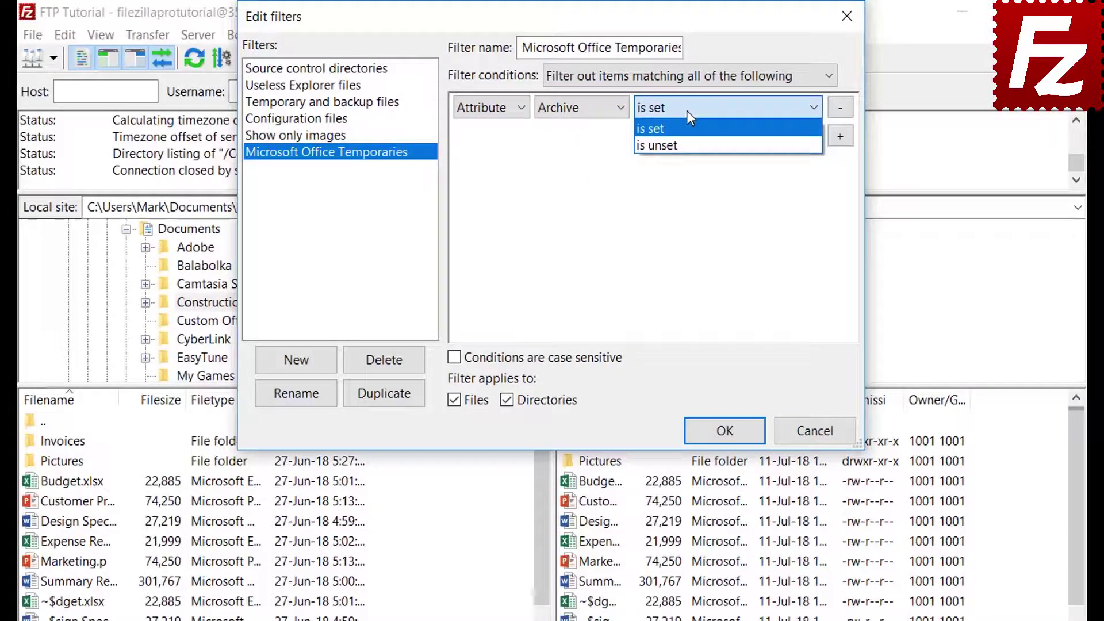
pyautogui.click(688, 113)
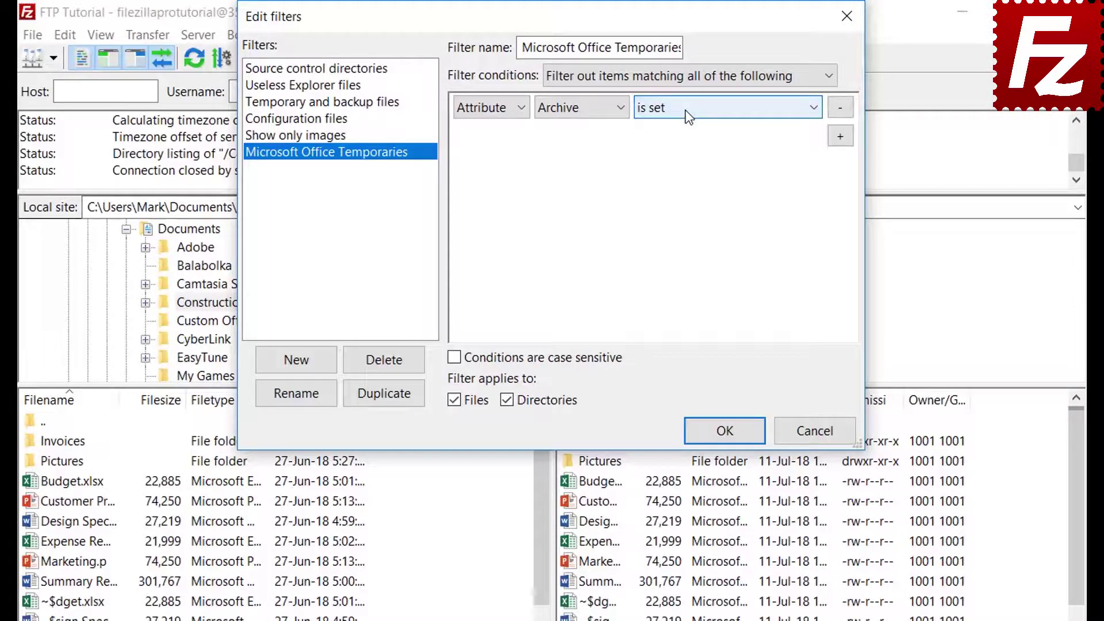
# Try path and date condition types, leaving the contains and before comparisons unchanged
pyautogui.click(487, 112)
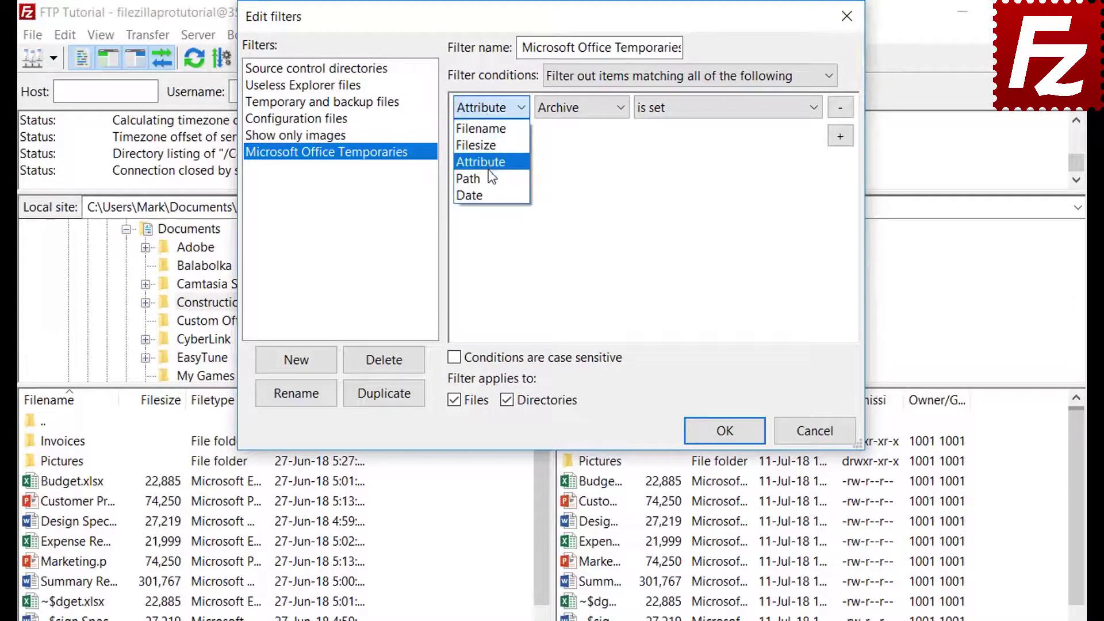
pyautogui.click(490, 178)
pyautogui.click(584, 109)
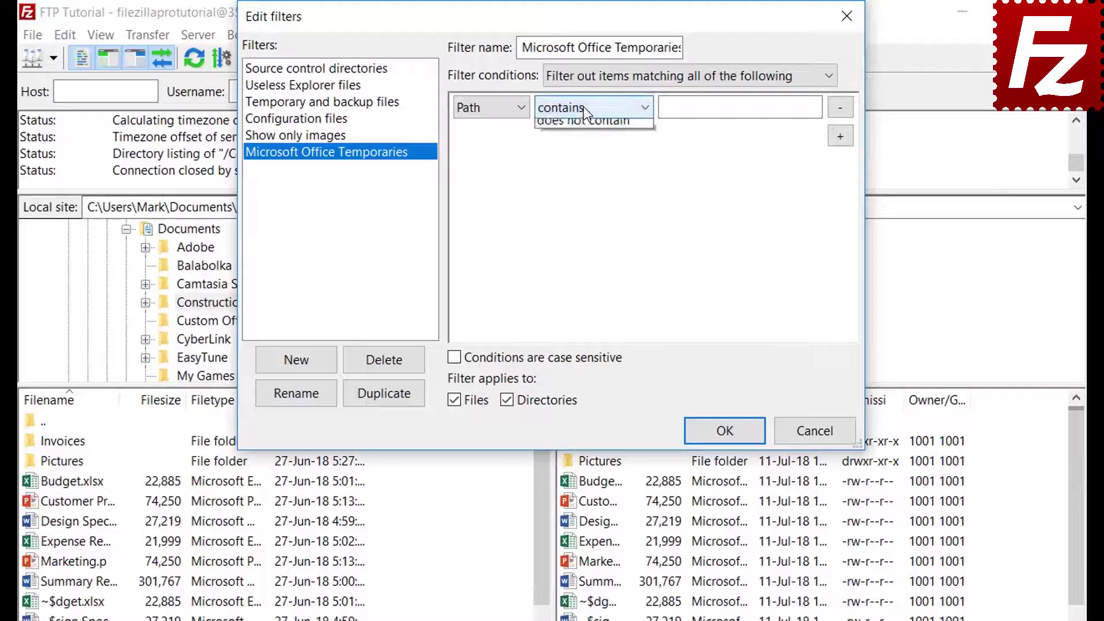
pyautogui.click(583, 107)
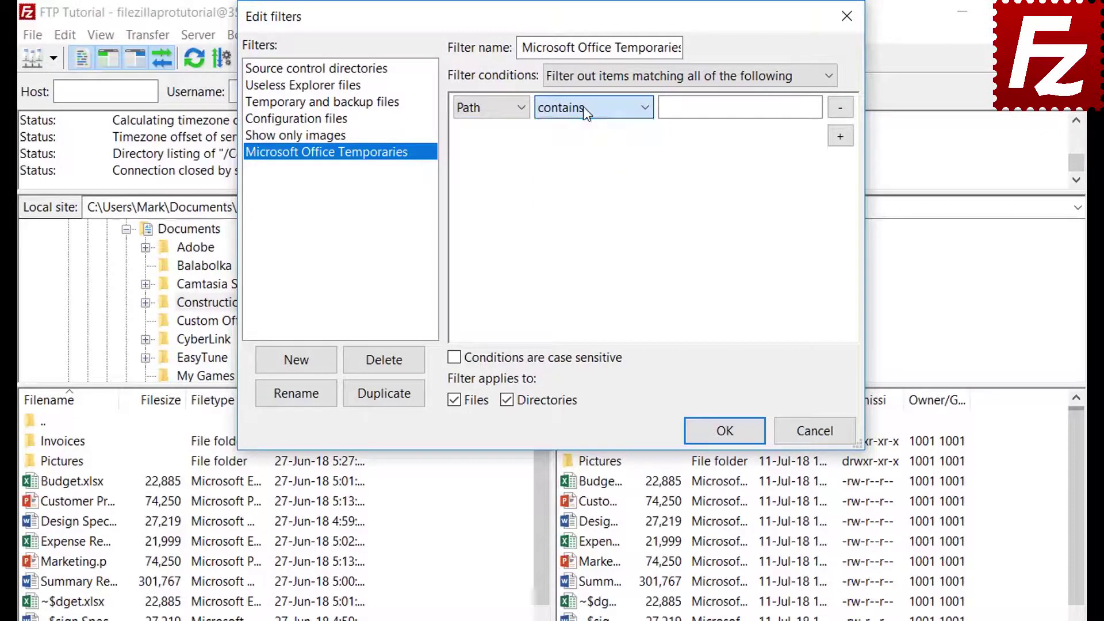
pyautogui.click(486, 109)
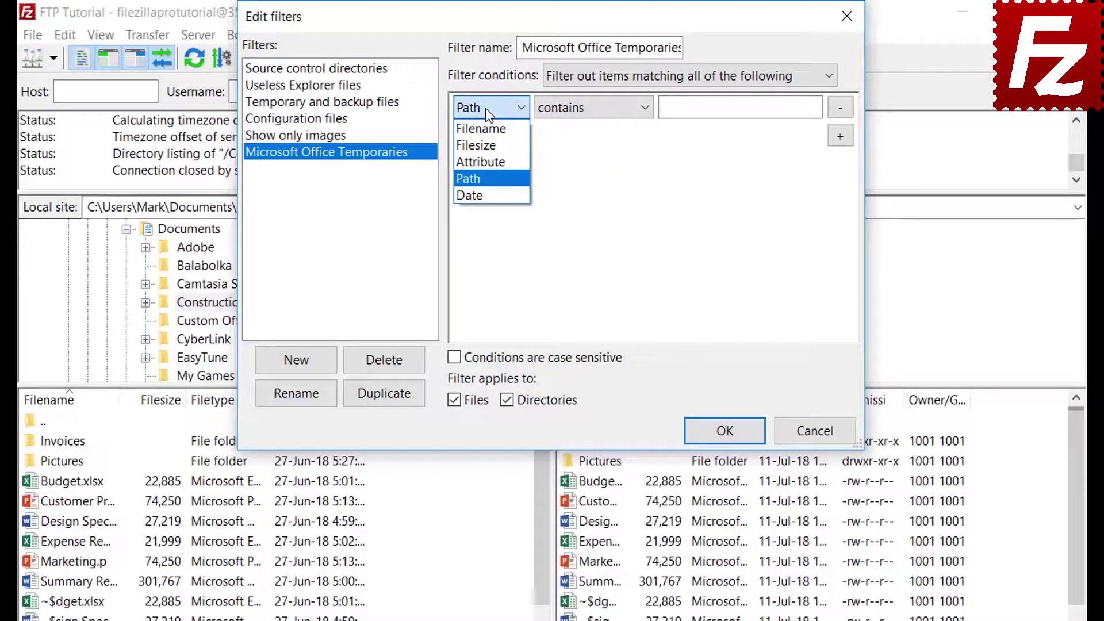
pyautogui.click(484, 193)
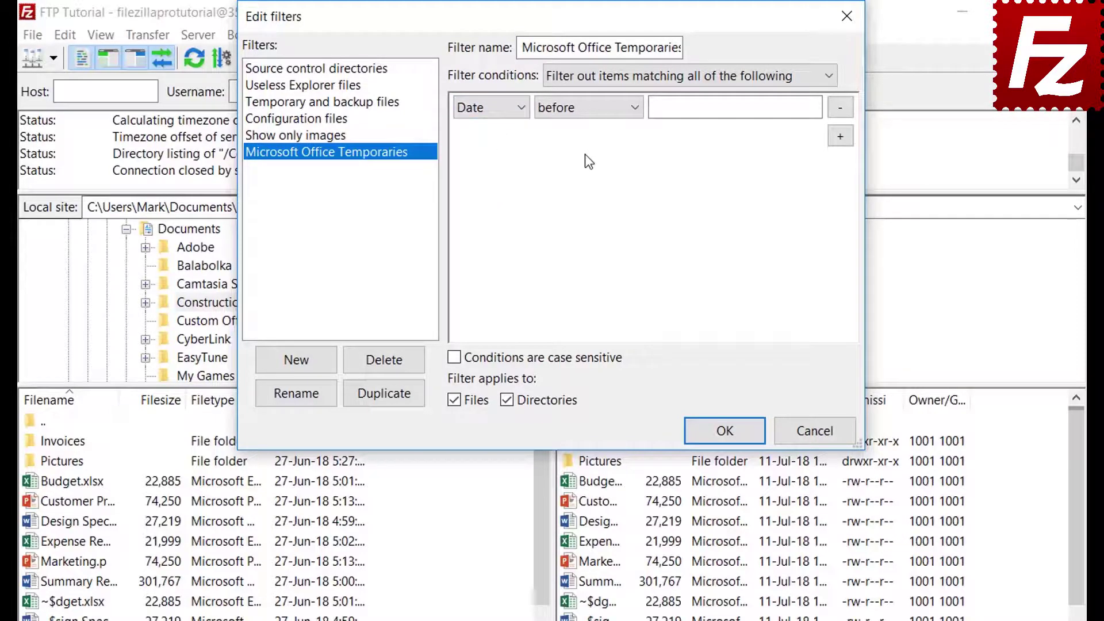
pyautogui.click(587, 111)
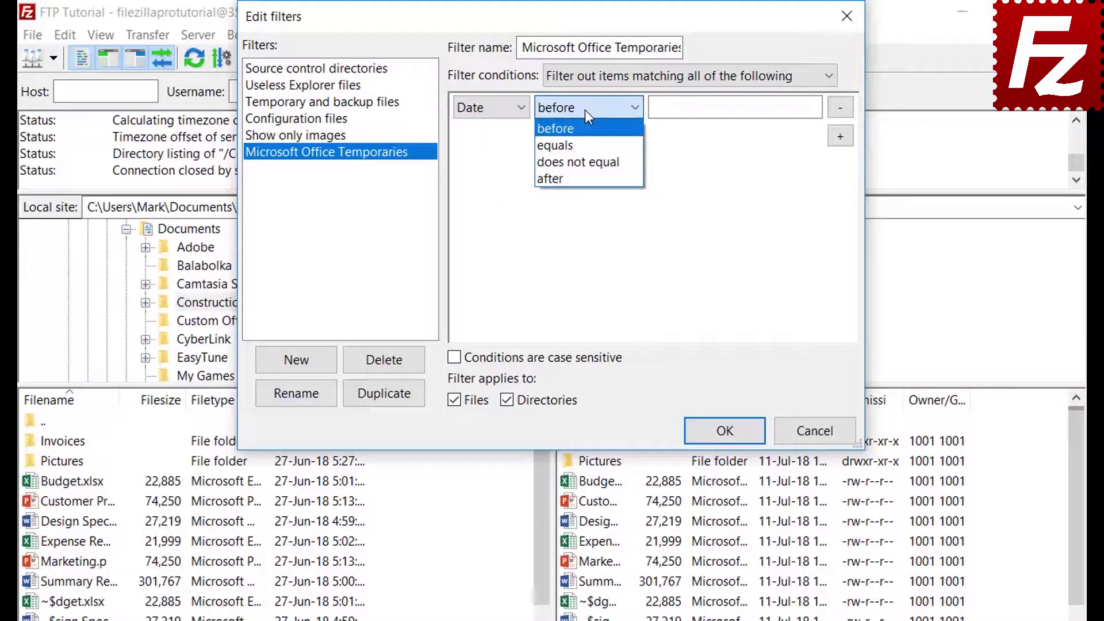
pyautogui.click(585, 109)
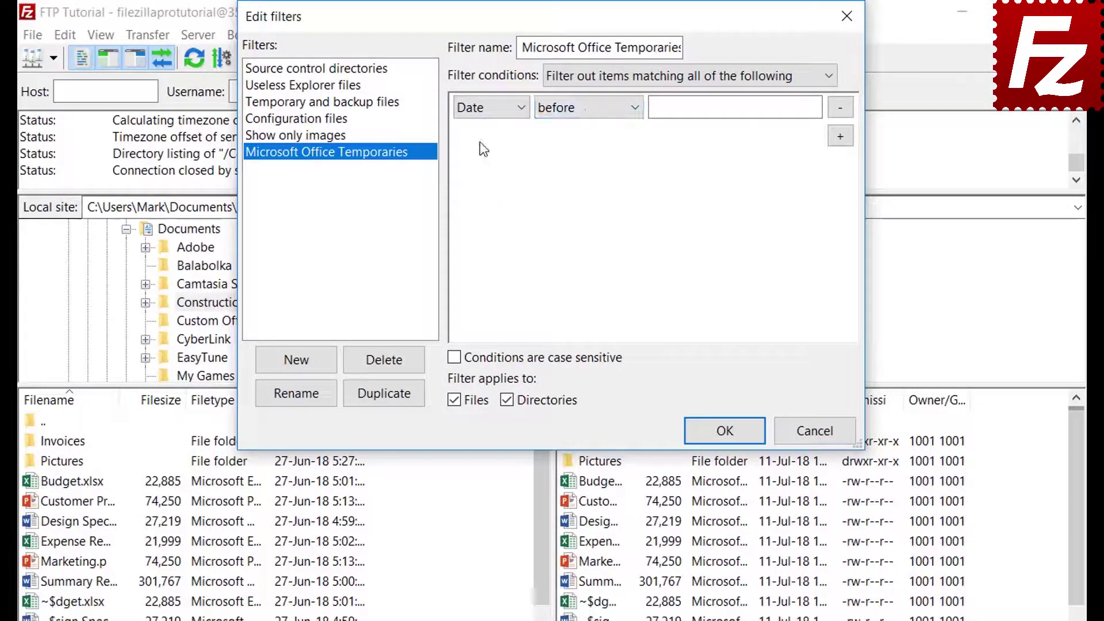
# Set the condition to Filename begins with '~$', apply it to files only, and save
pyautogui.click(481, 111)
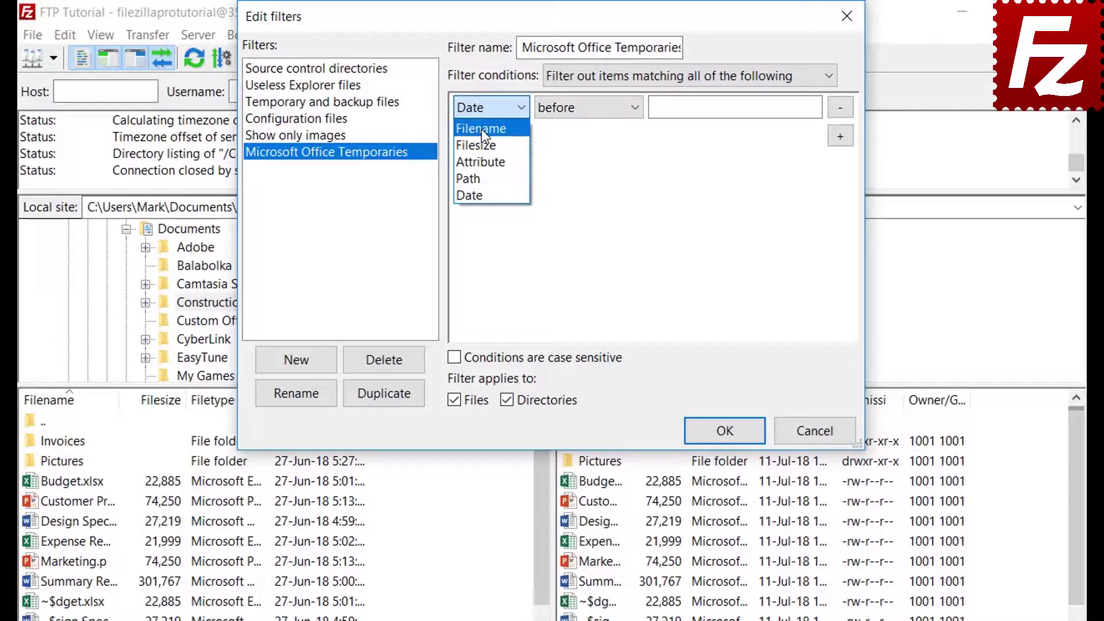
pyautogui.click(481, 129)
pyautogui.click(575, 113)
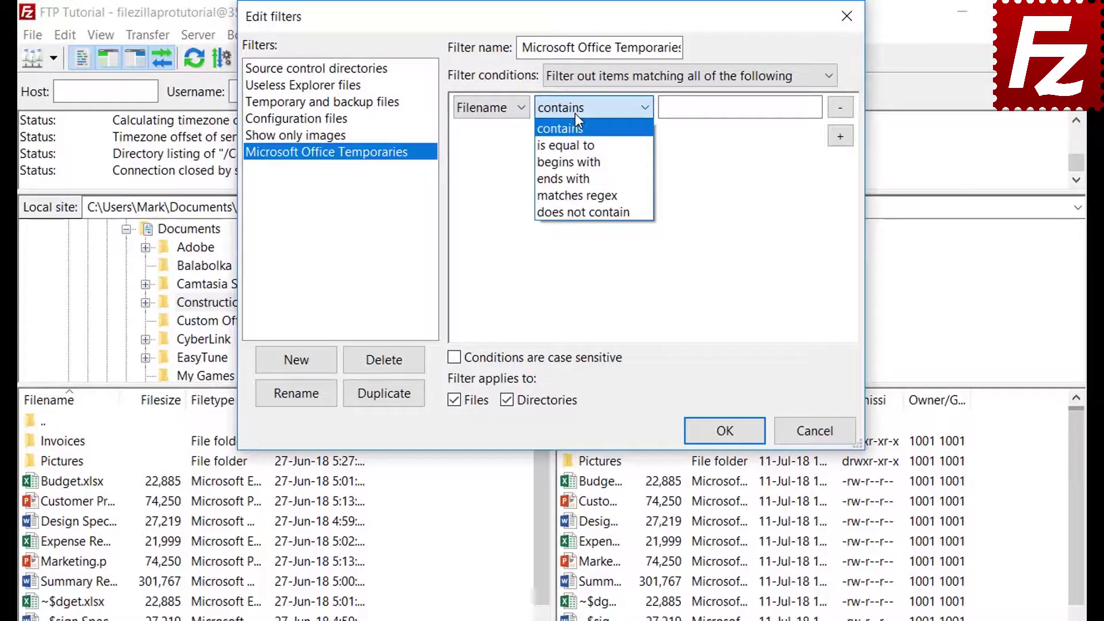
pyautogui.click(577, 161)
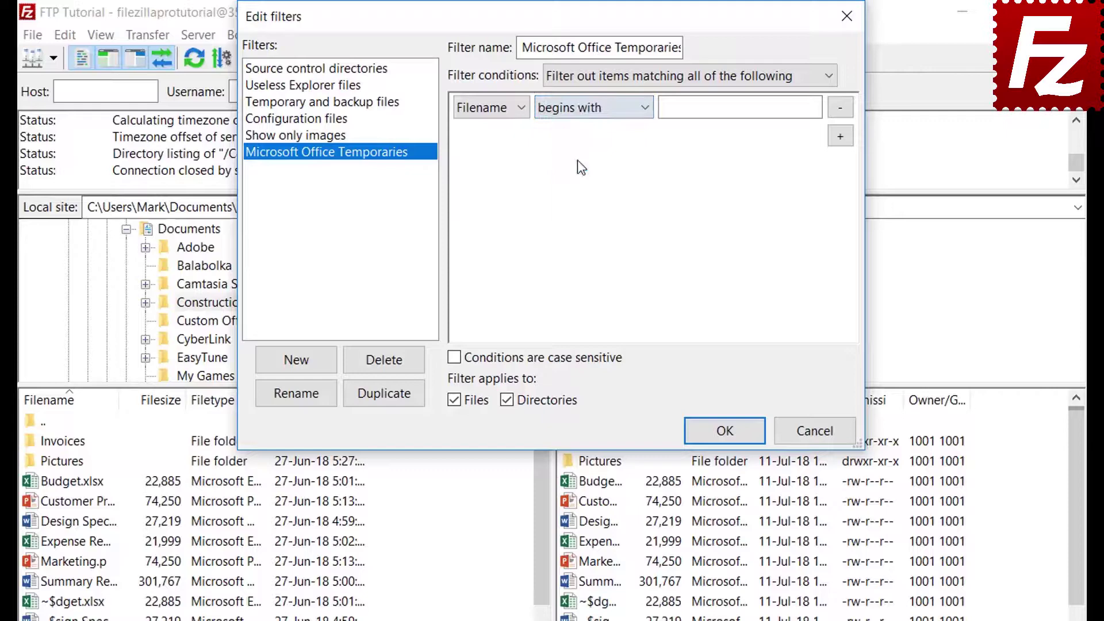
pyautogui.click(686, 113)
pyautogui.write('~$')
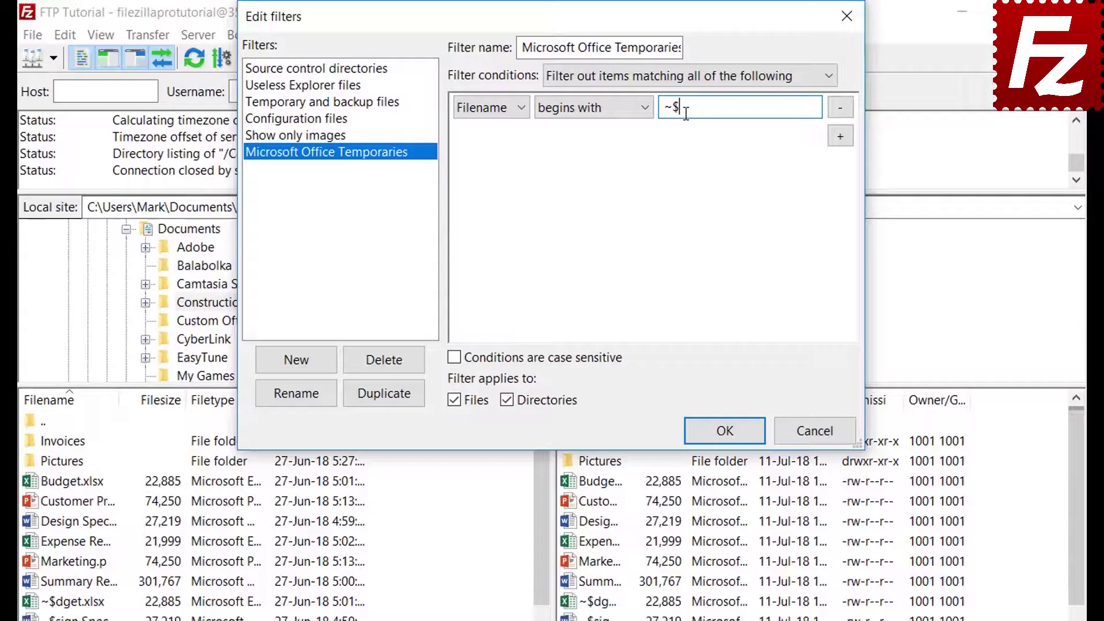
pyautogui.click(508, 401)
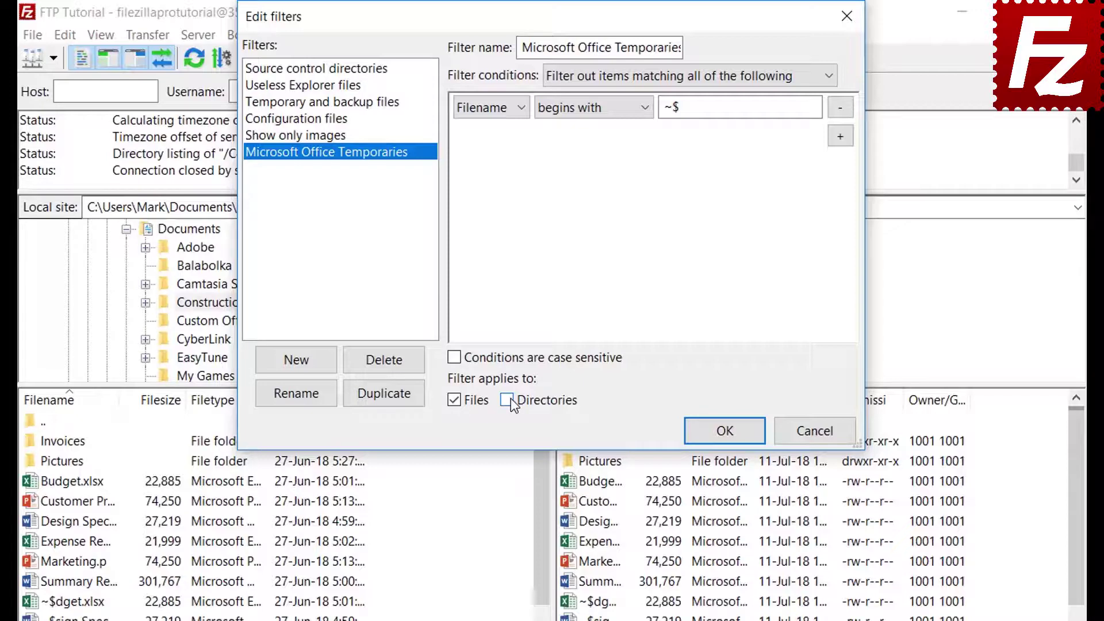
pyautogui.click(724, 431)
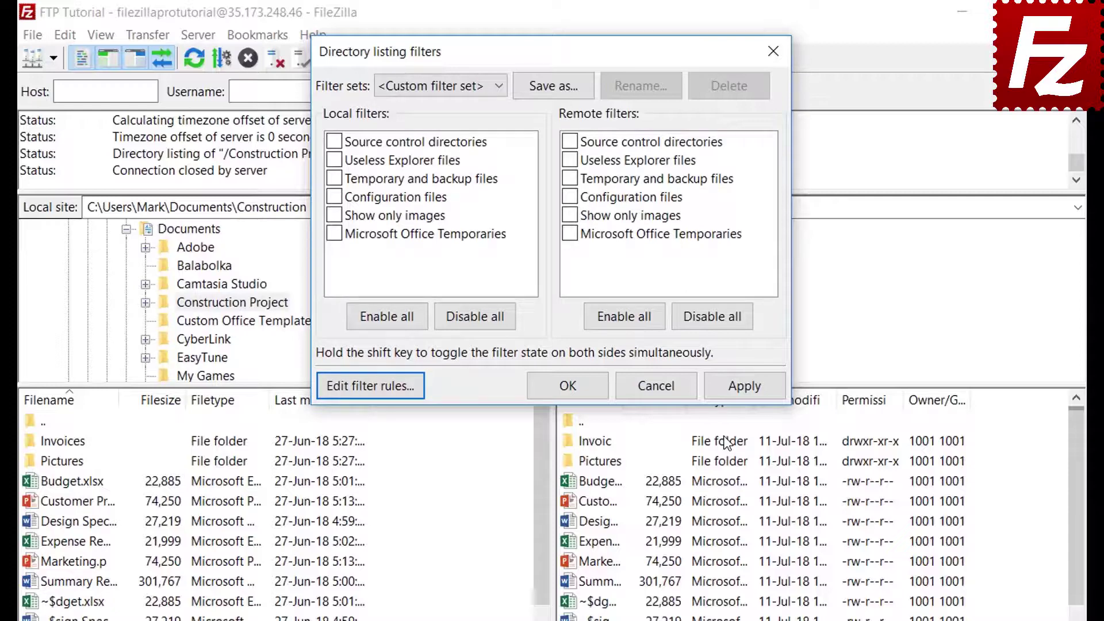
# Briefly hide Microsoft Office Temporaries in the local listing, then turn that filter back off
pyautogui.click(335, 233)
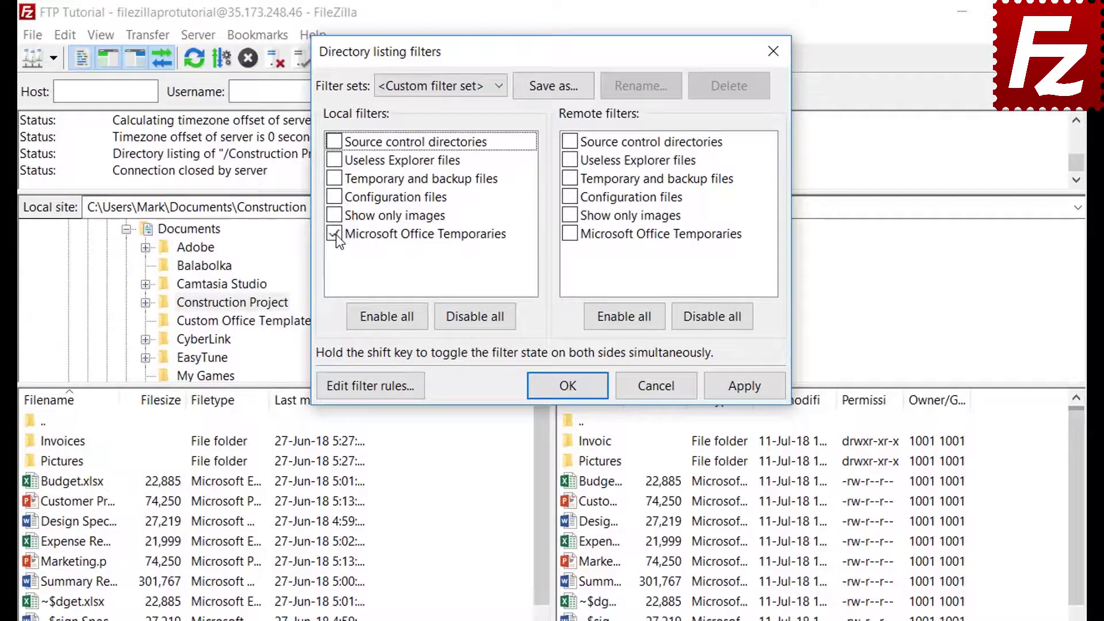
pyautogui.click(746, 387)
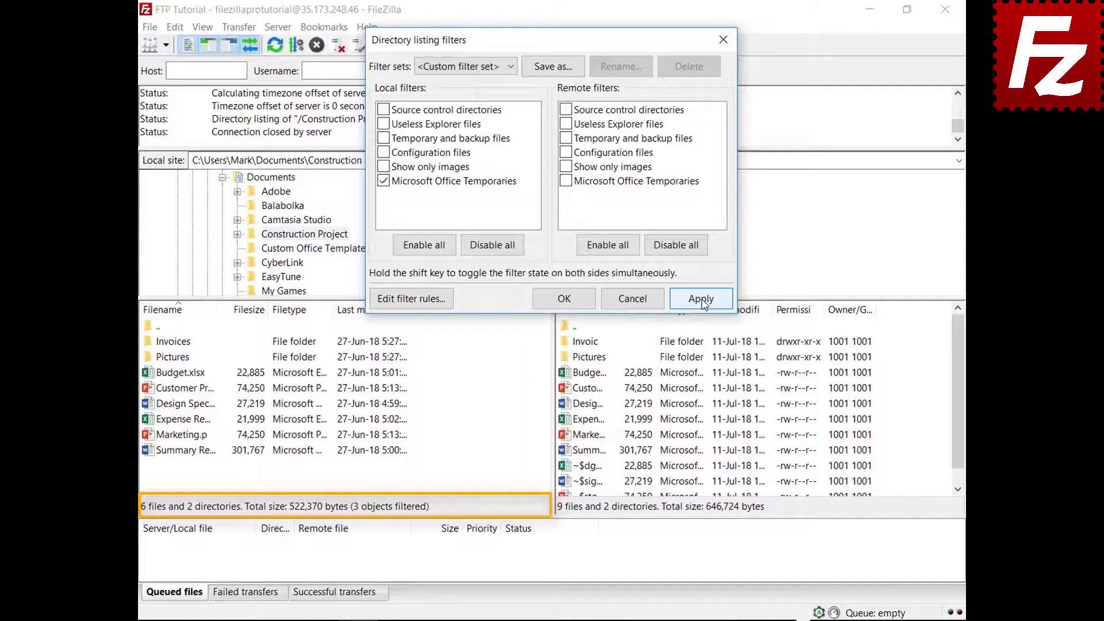
pyautogui.click(383, 181)
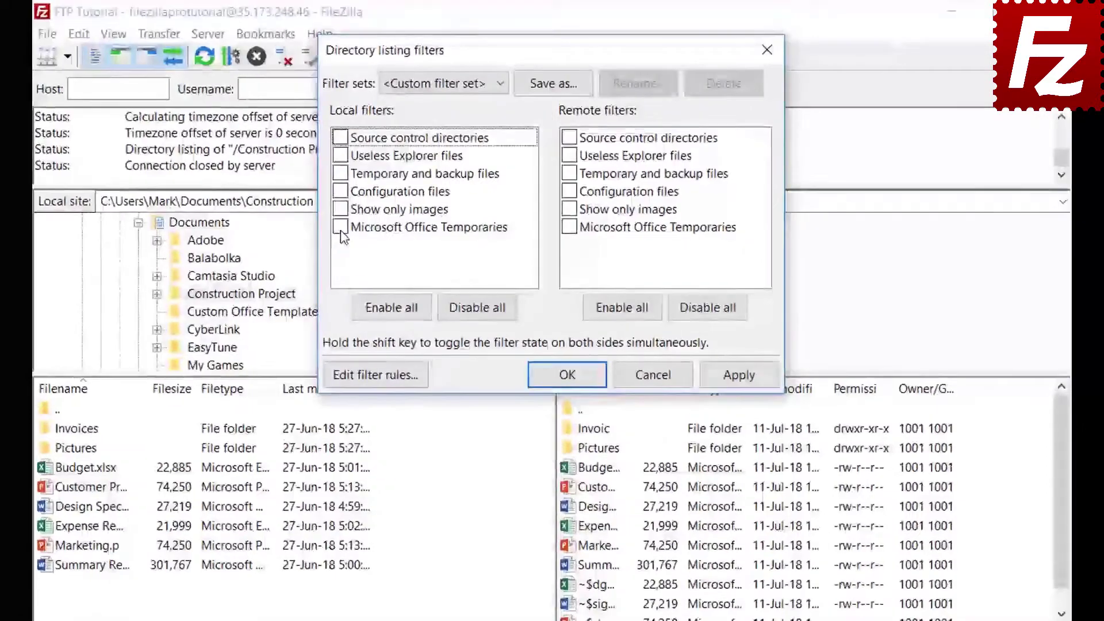
pyautogui.click(739, 375)
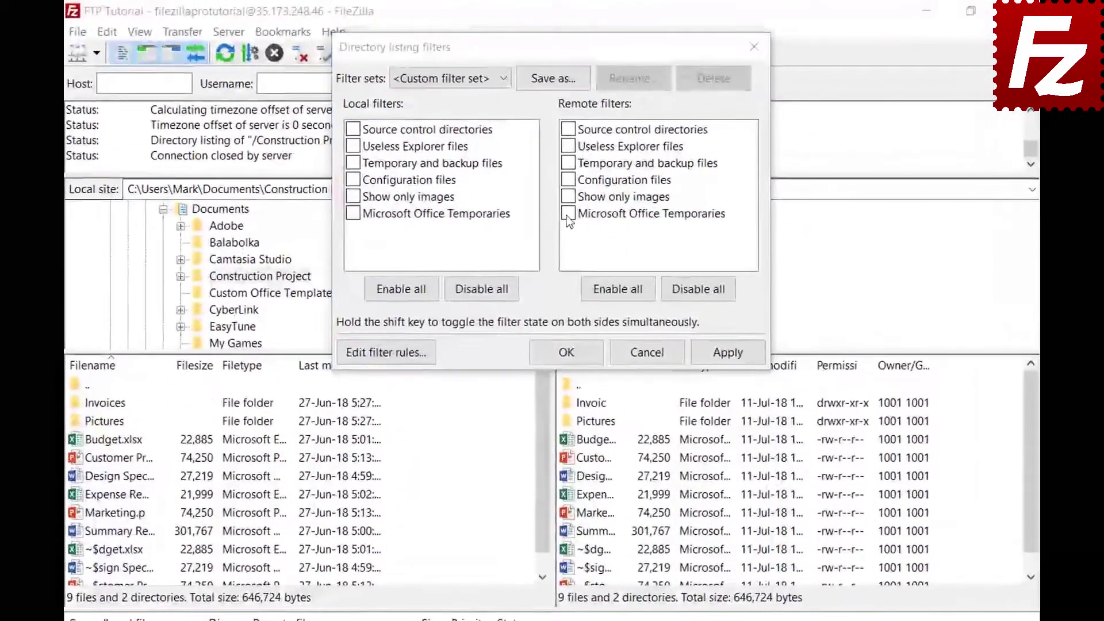
# Hide Microsoft Office Temporaries in the remote listing and save the choice as filter set 'Project'
pyautogui.click(566, 181)
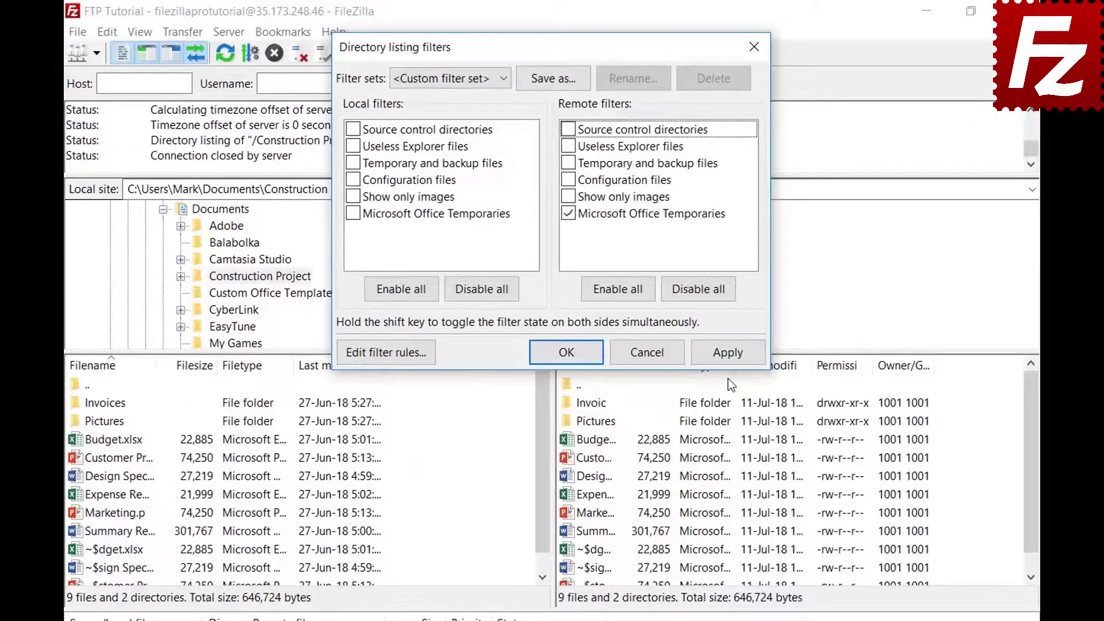
pyautogui.click(727, 354)
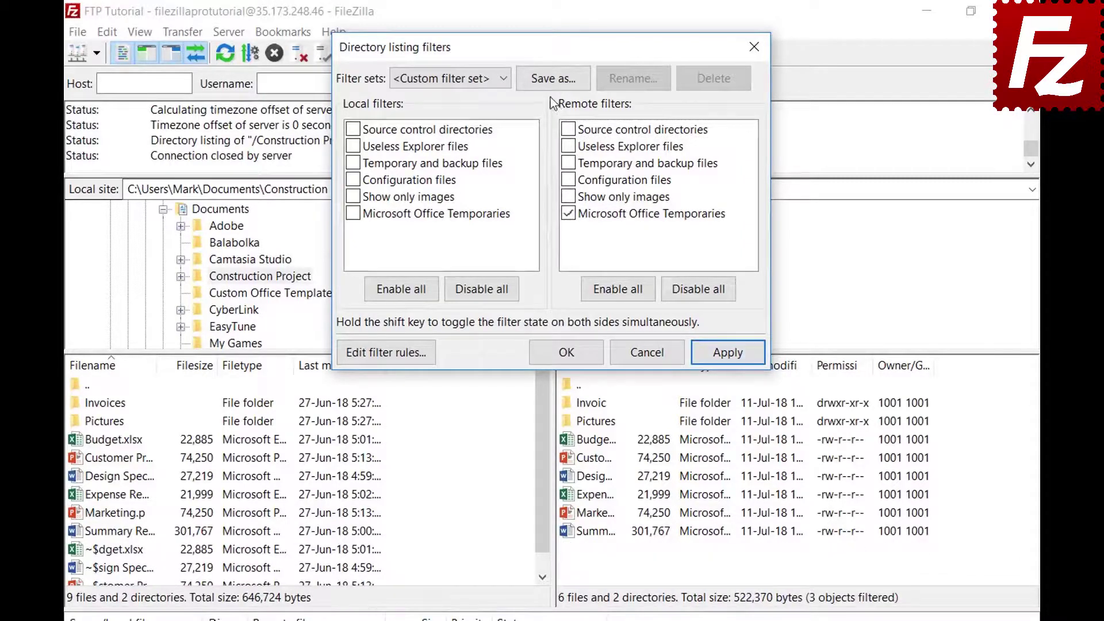
pyautogui.click(554, 79)
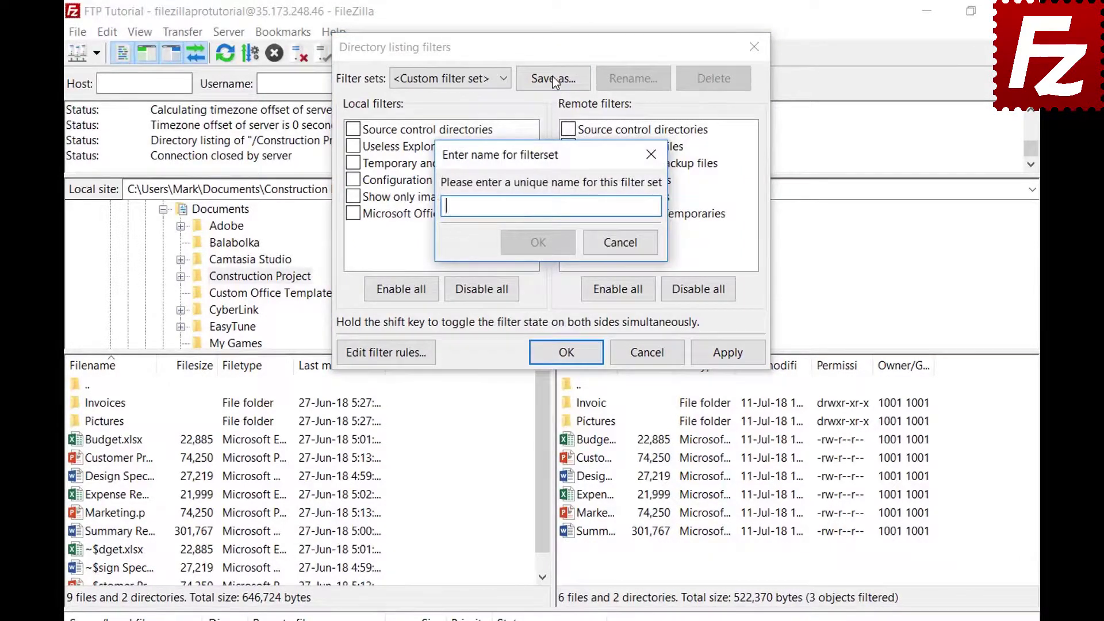
pyautogui.write('Project')
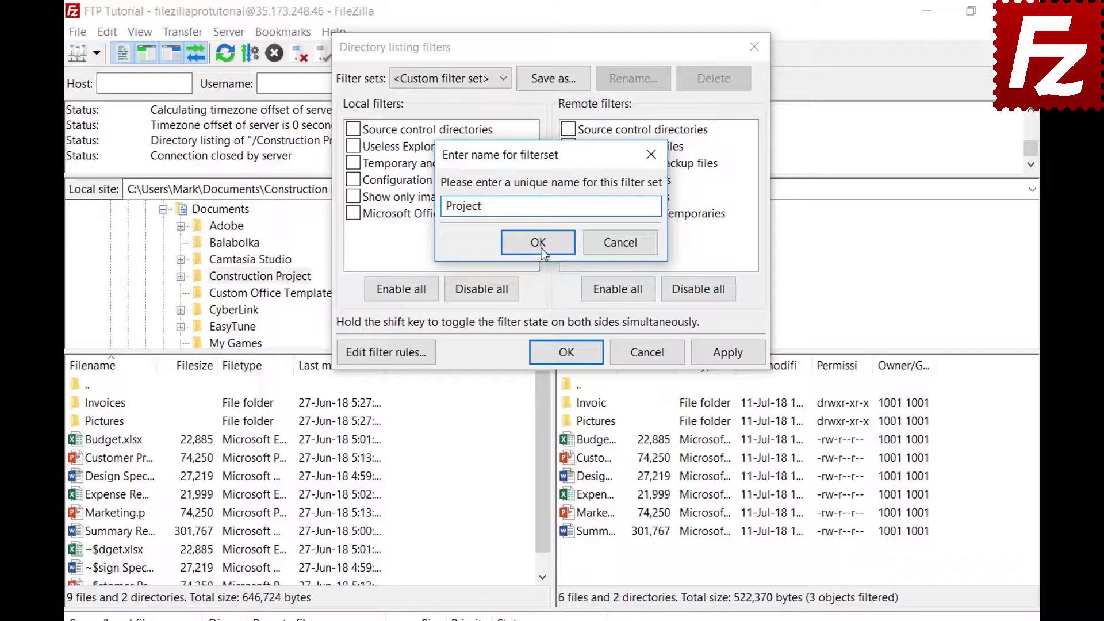
pyautogui.click(539, 244)
pyautogui.click(582, 353)
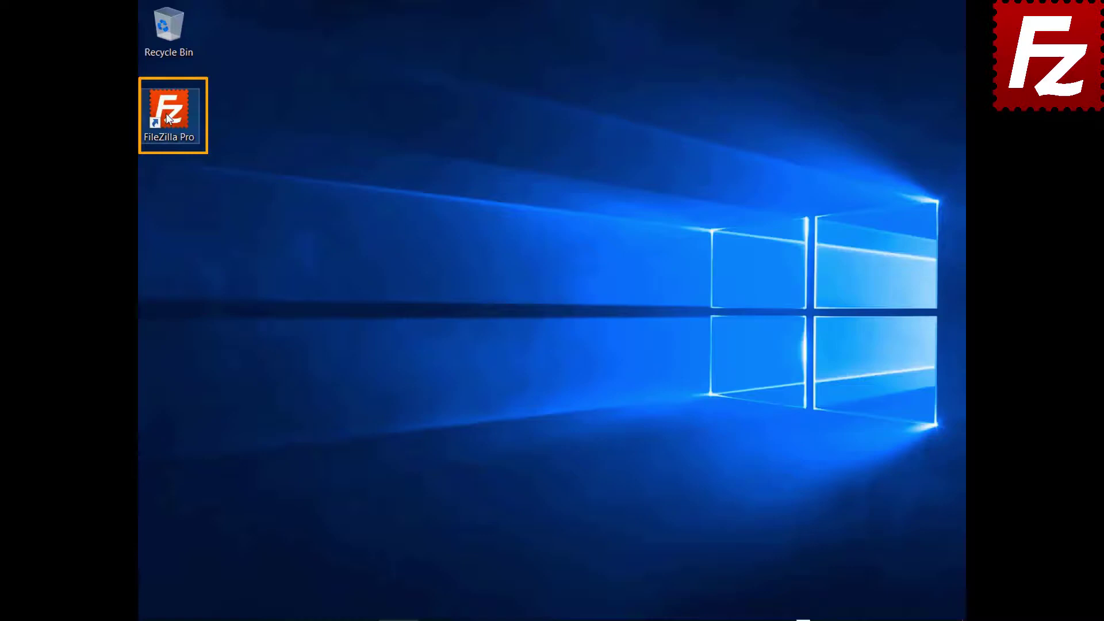
# Launch FileZilla Pro from its desktop shortcut
pyautogui.doubleClick(167, 118)
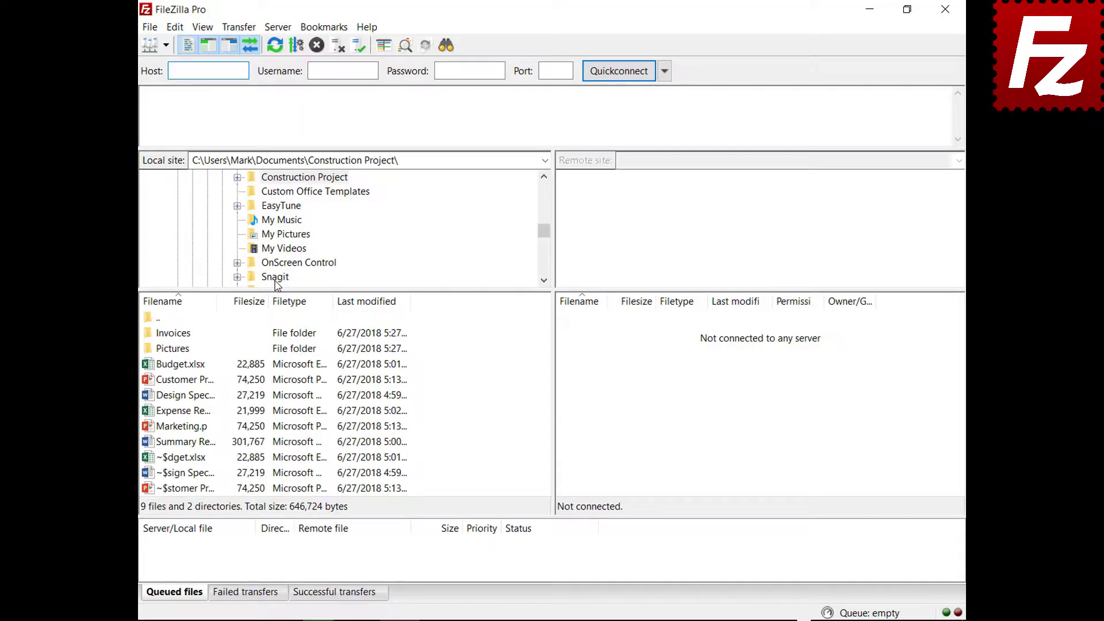
# Connect to the saved FTP connection site and open a second, unconnected tab
pyautogui.click(165, 45)
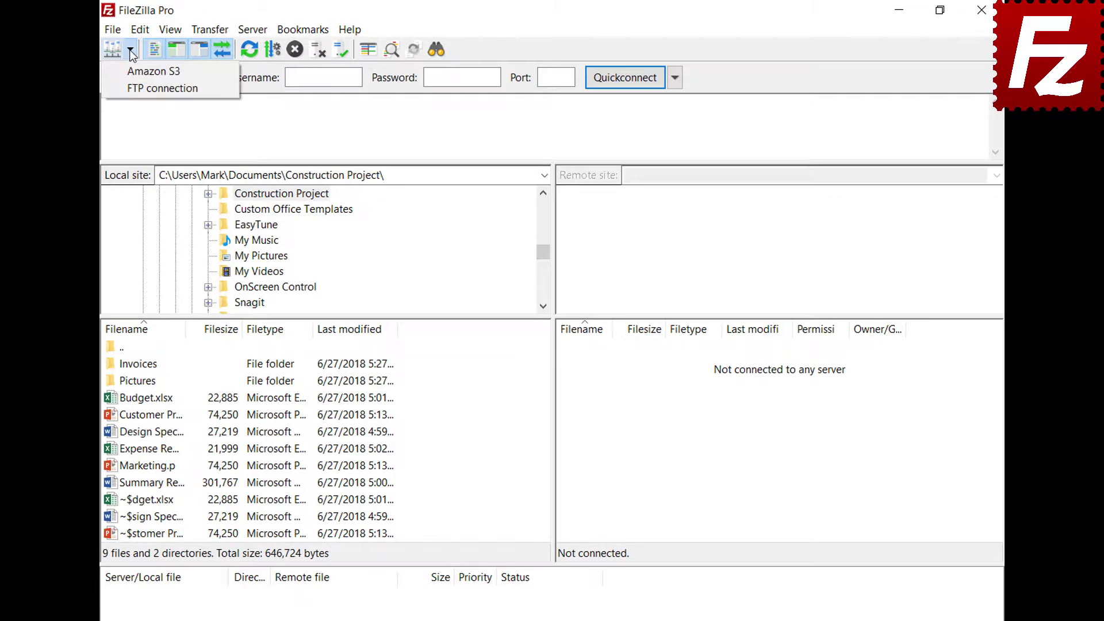
pyautogui.click(138, 87)
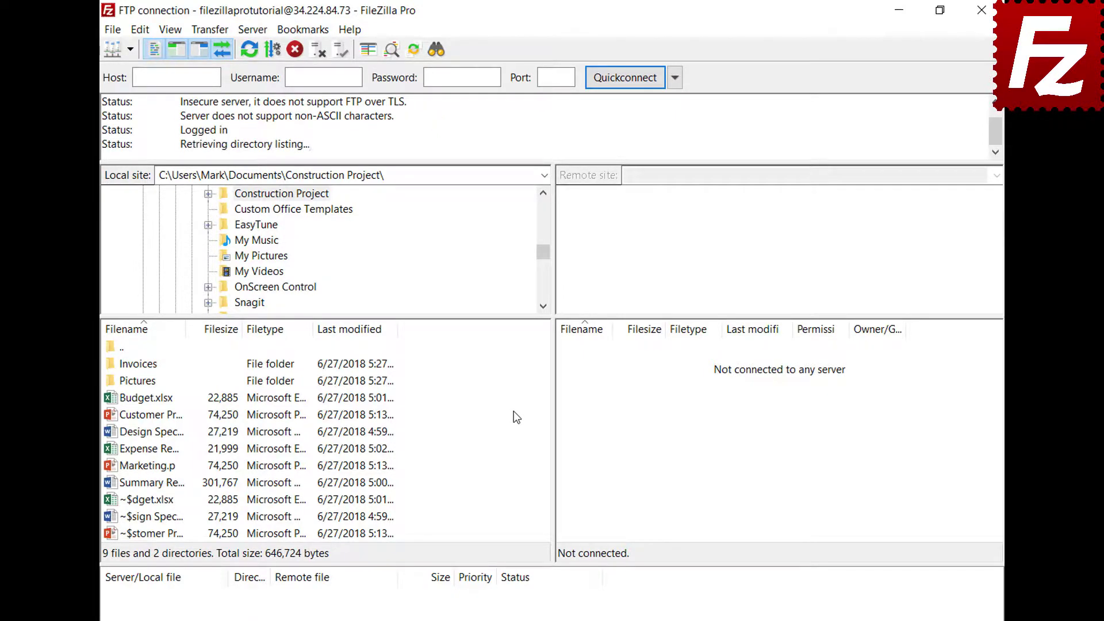
pyautogui.click(112, 30)
pyautogui.click(126, 86)
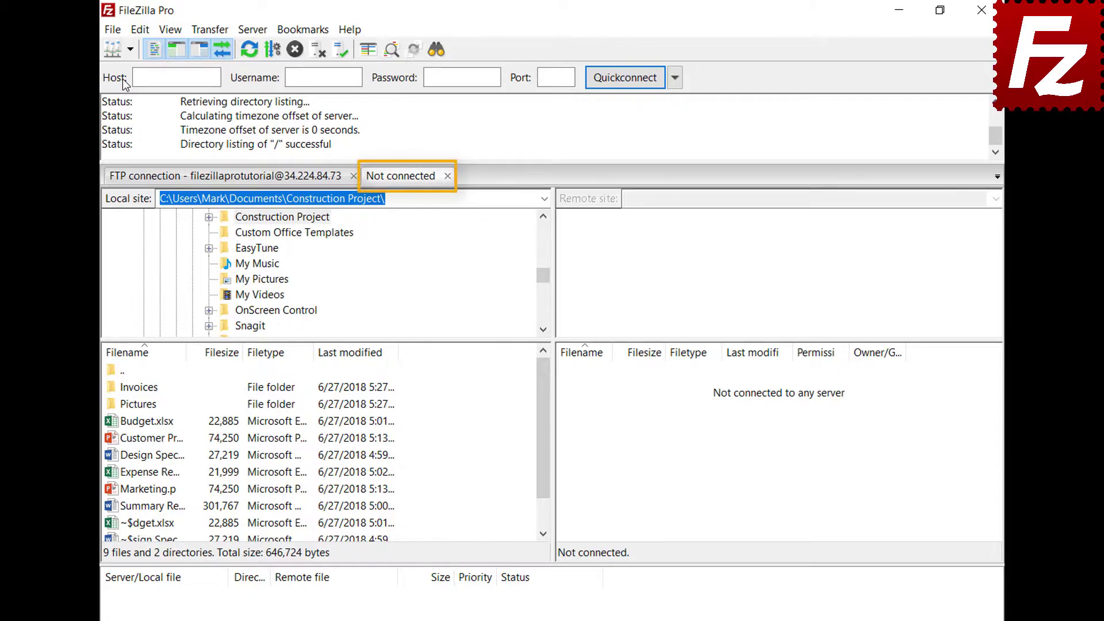
# Connect the empty tab to the Amazon S3 site and switch between the FTP and S3 tabs
pyautogui.click(267, 182)
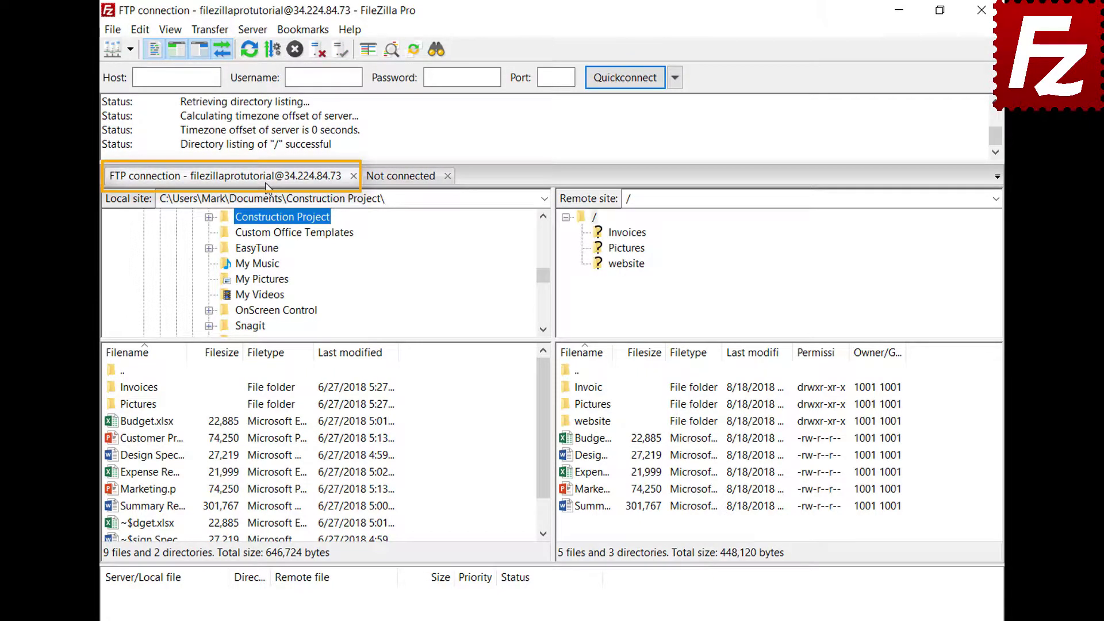
pyautogui.click(402, 178)
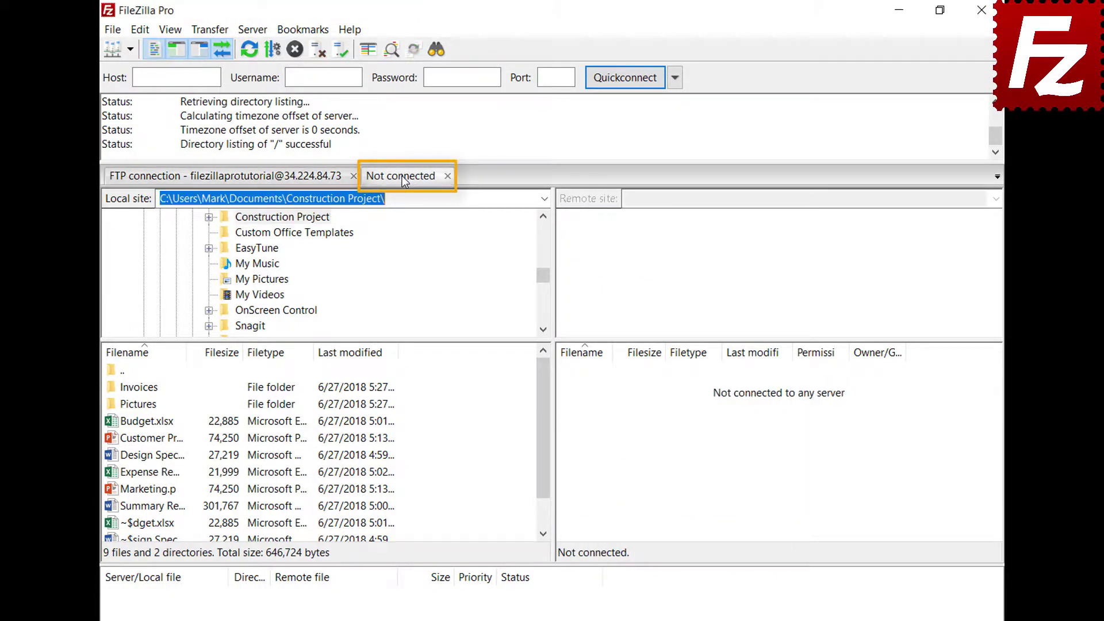
pyautogui.click(130, 51)
pyautogui.click(138, 68)
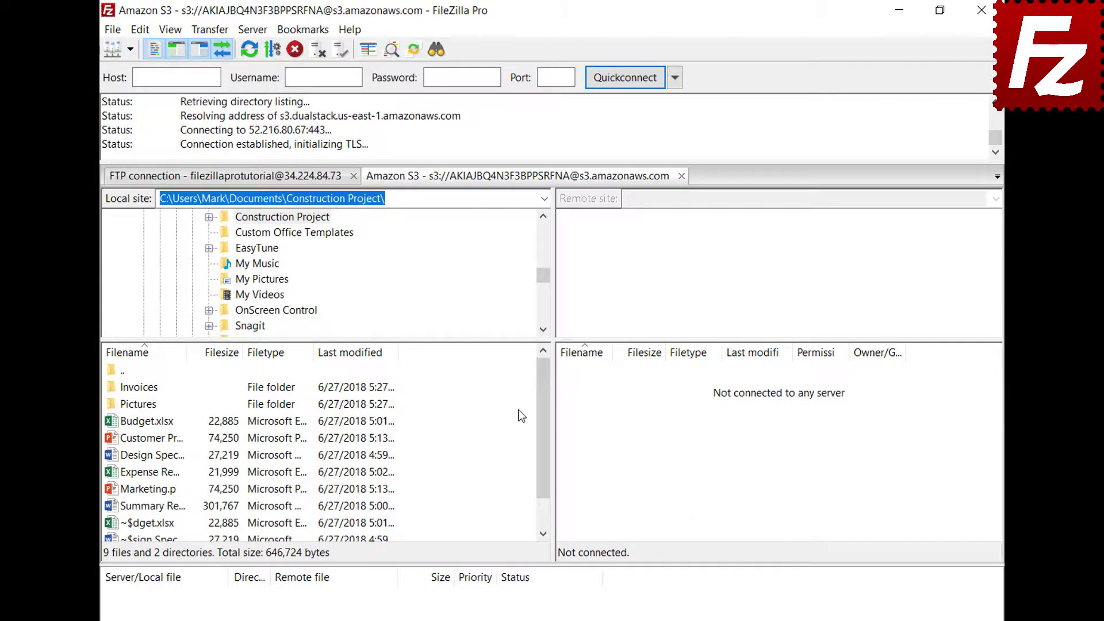
pyautogui.click(278, 180)
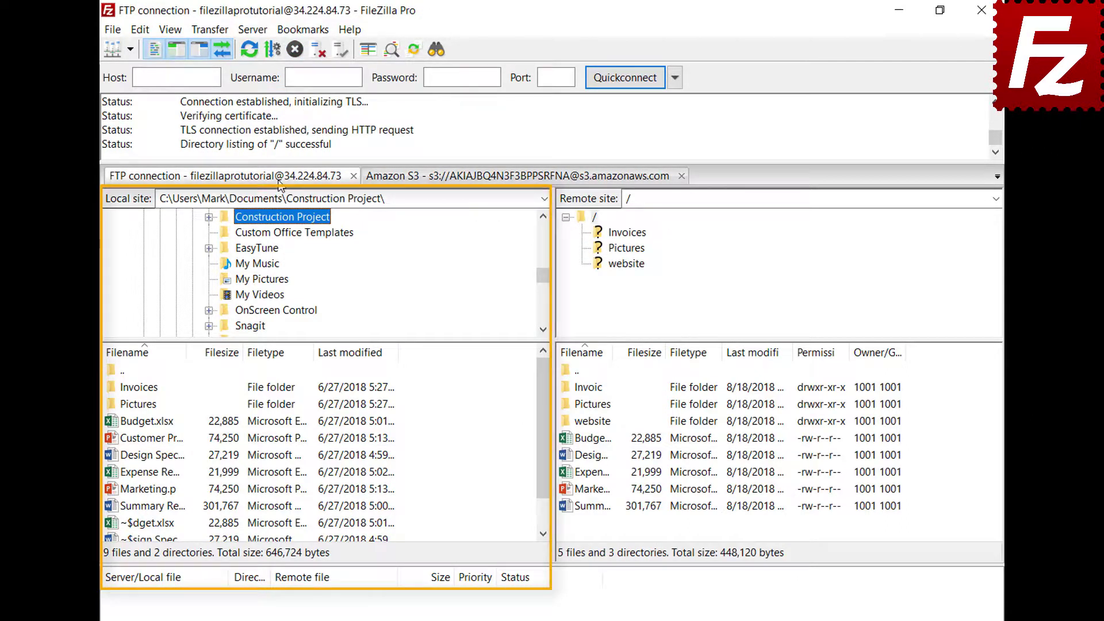
pyautogui.click(480, 179)
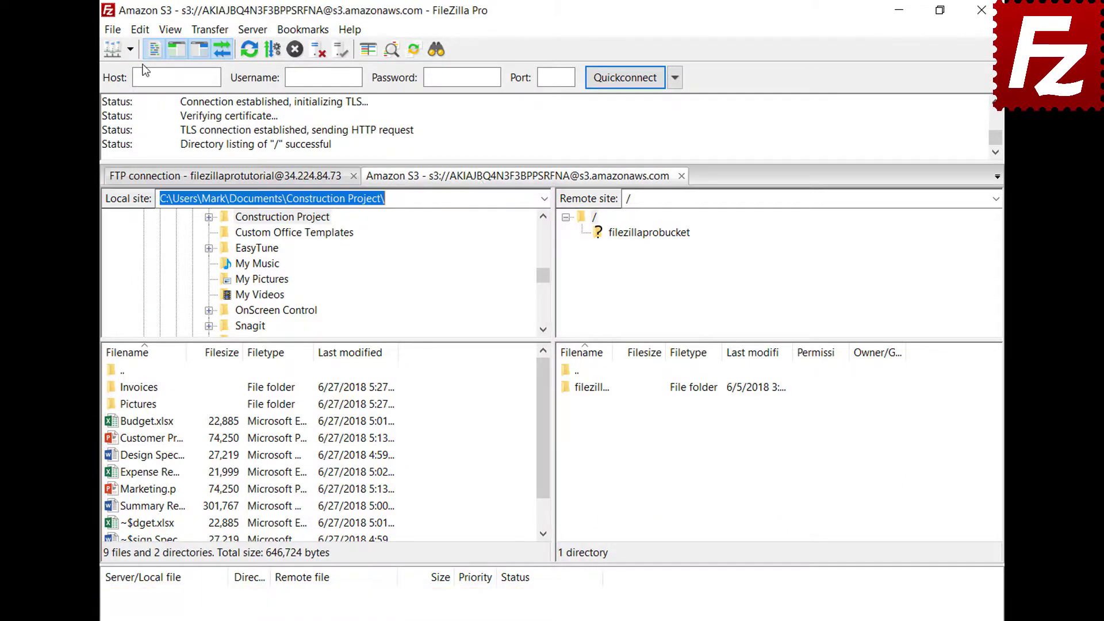
pyautogui.click(145, 31)
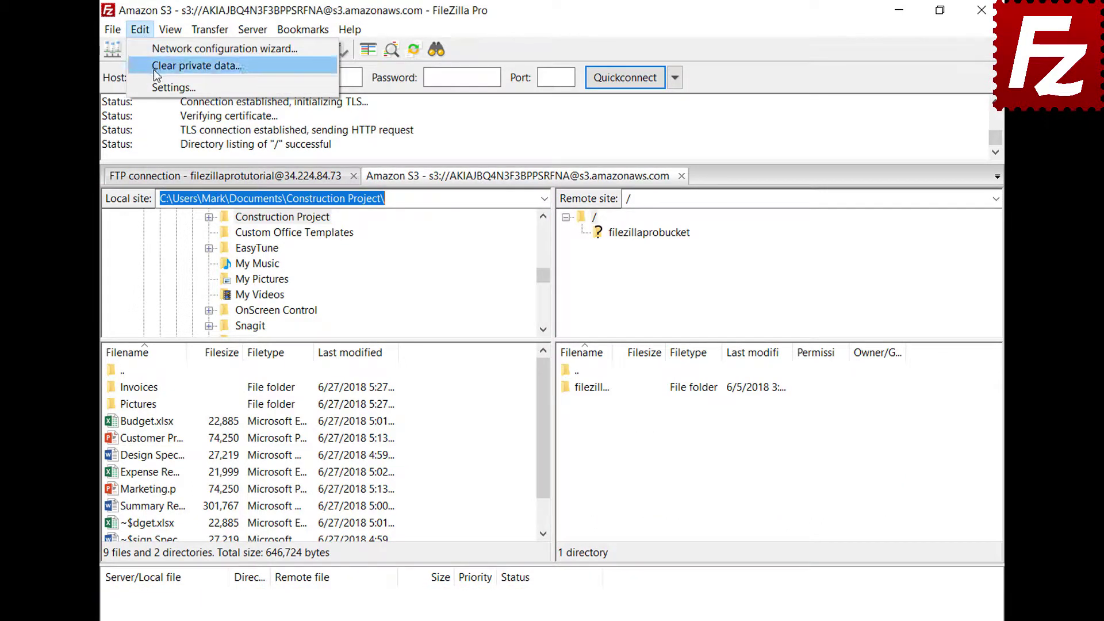
# Set startup to restore tabs and reconnect, then restart FileZilla Pro to test it
pyautogui.click(154, 85)
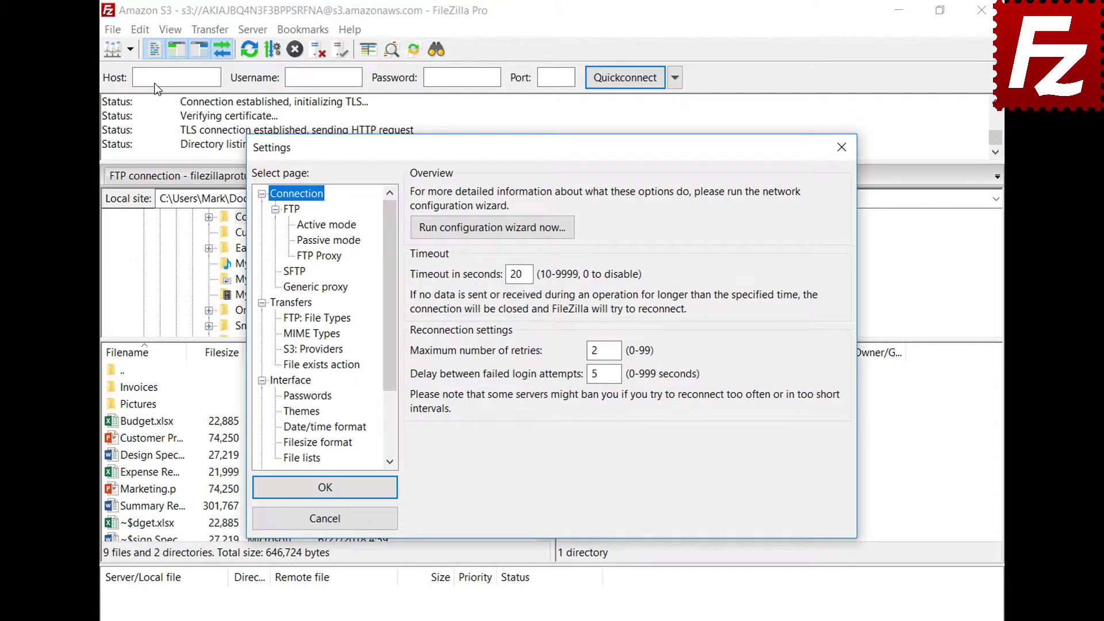
pyautogui.click(306, 382)
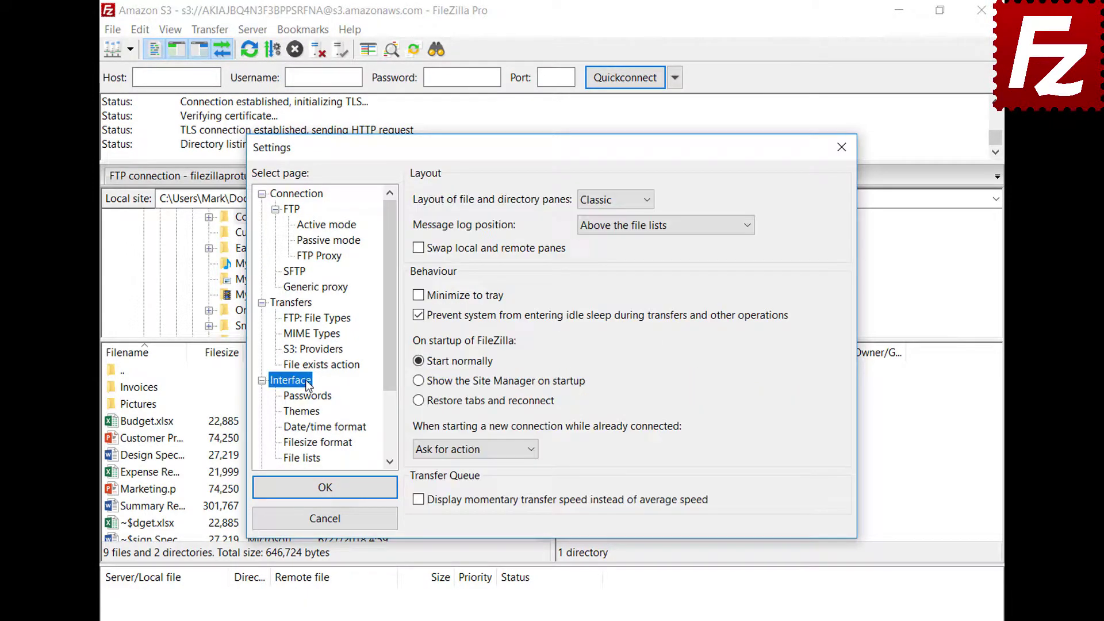
pyautogui.click(418, 401)
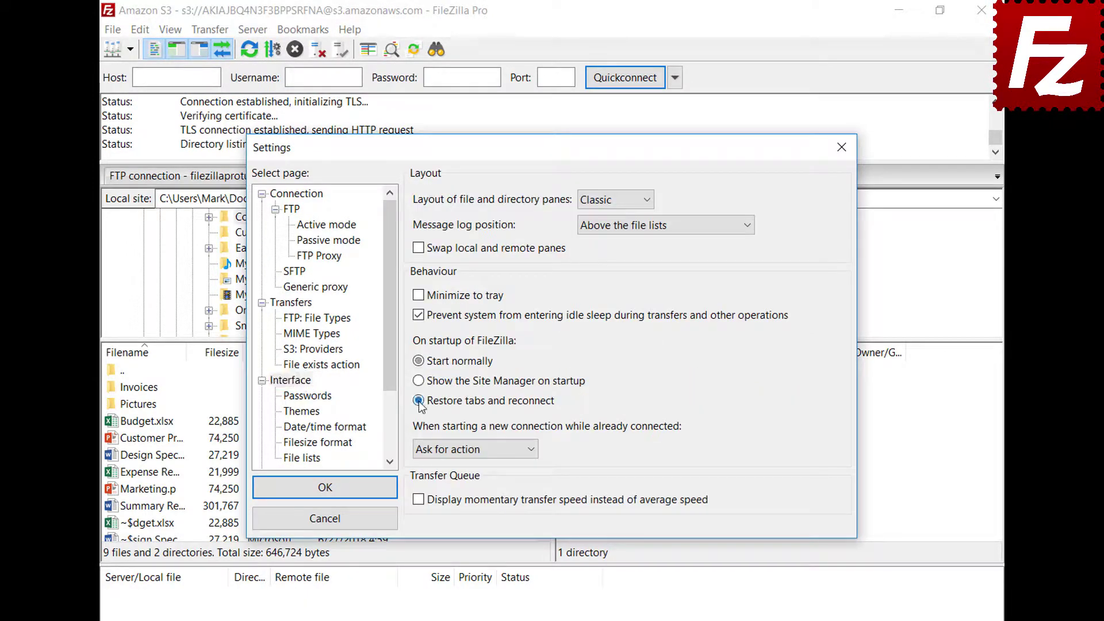
pyautogui.click(333, 489)
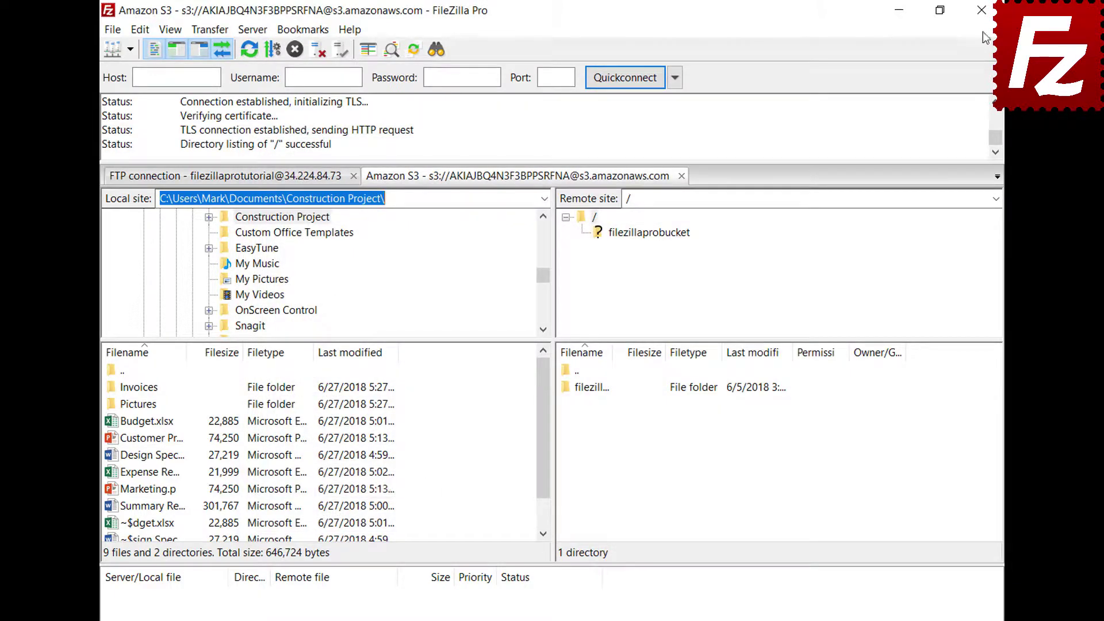
pyautogui.click(981, 10)
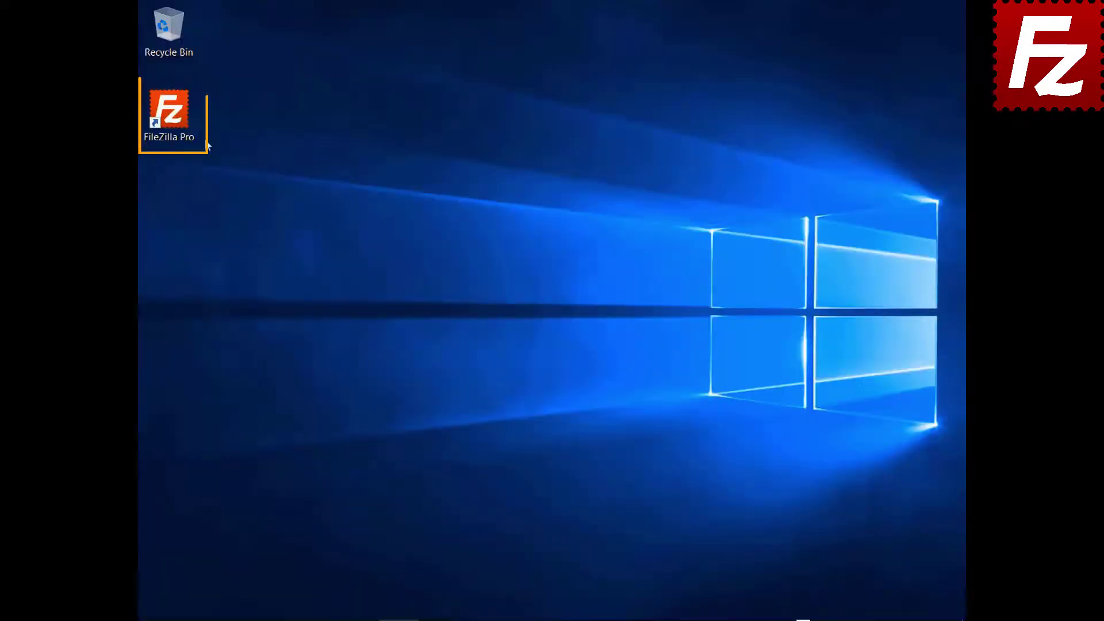
pyautogui.doubleClick(173, 117)
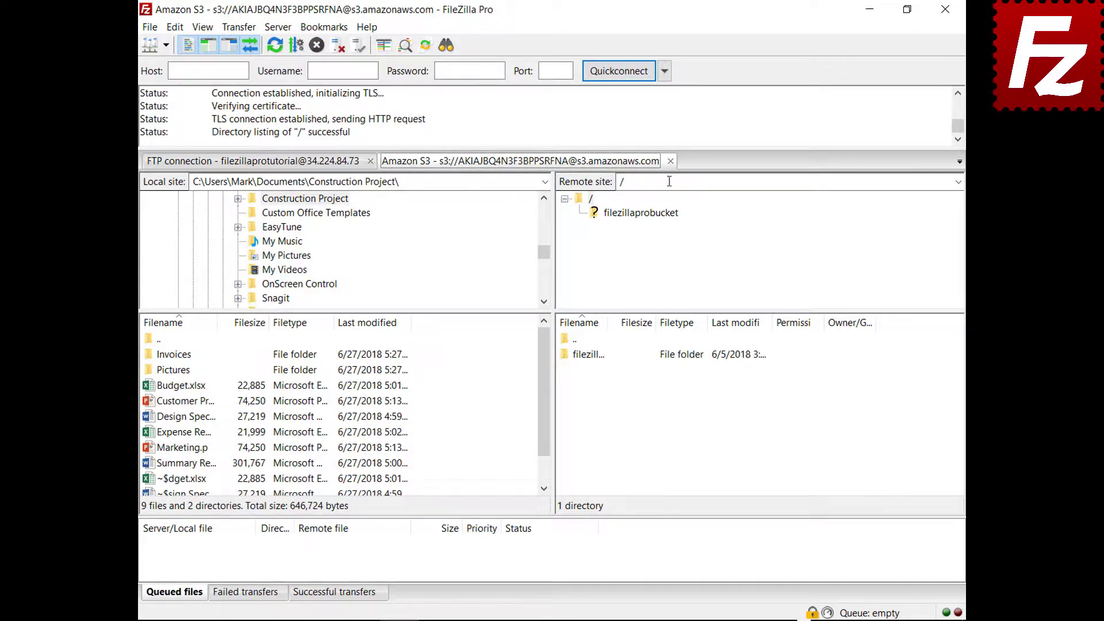
# Close the S3 tab, make new connections open in a new tab, and reconnect Amazon S3
pyautogui.click(670, 161)
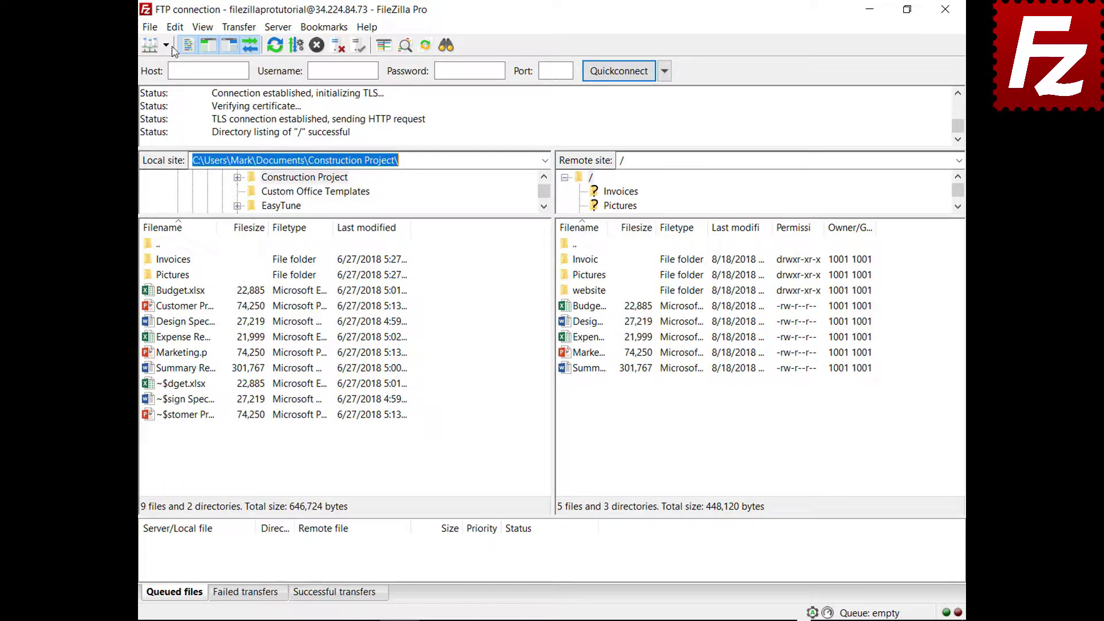
pyautogui.click(175, 27)
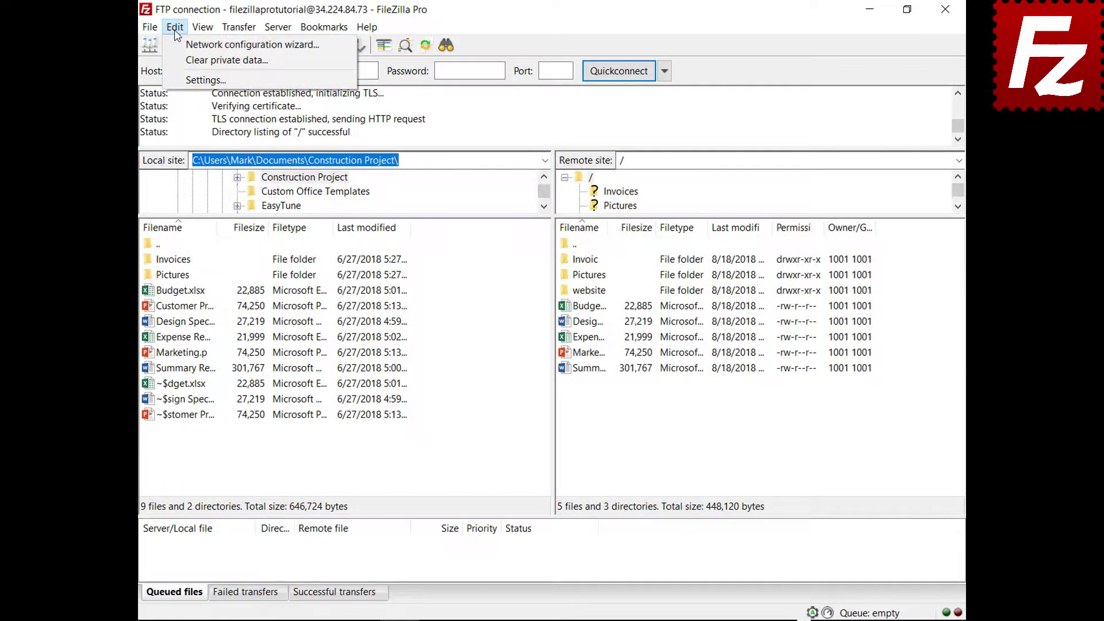
pyautogui.click(187, 78)
pyautogui.click(322, 350)
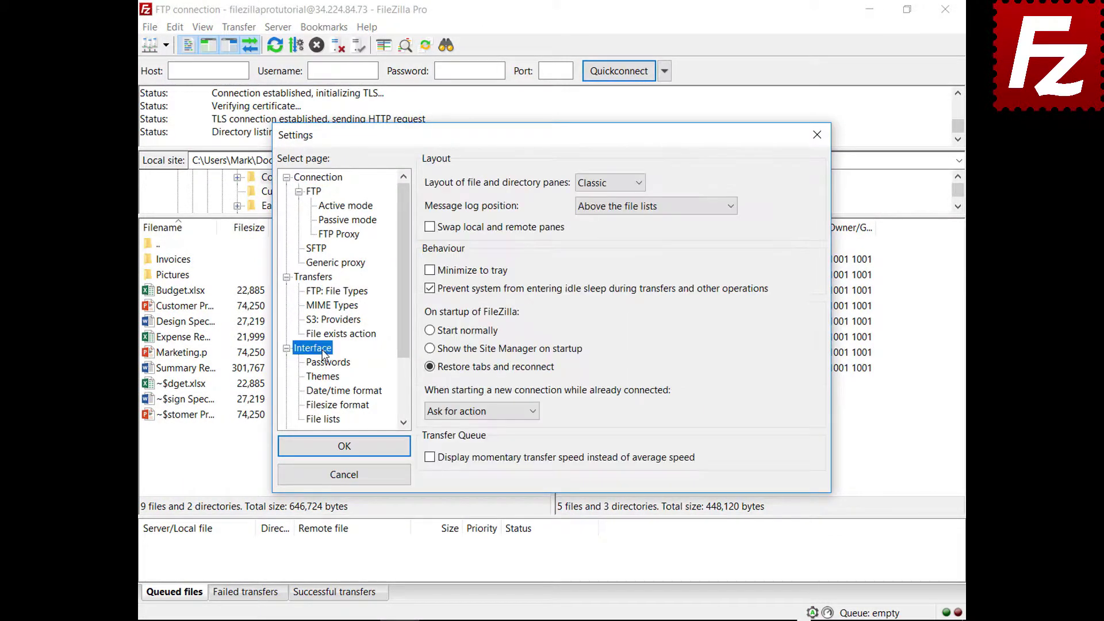
pyautogui.click(533, 412)
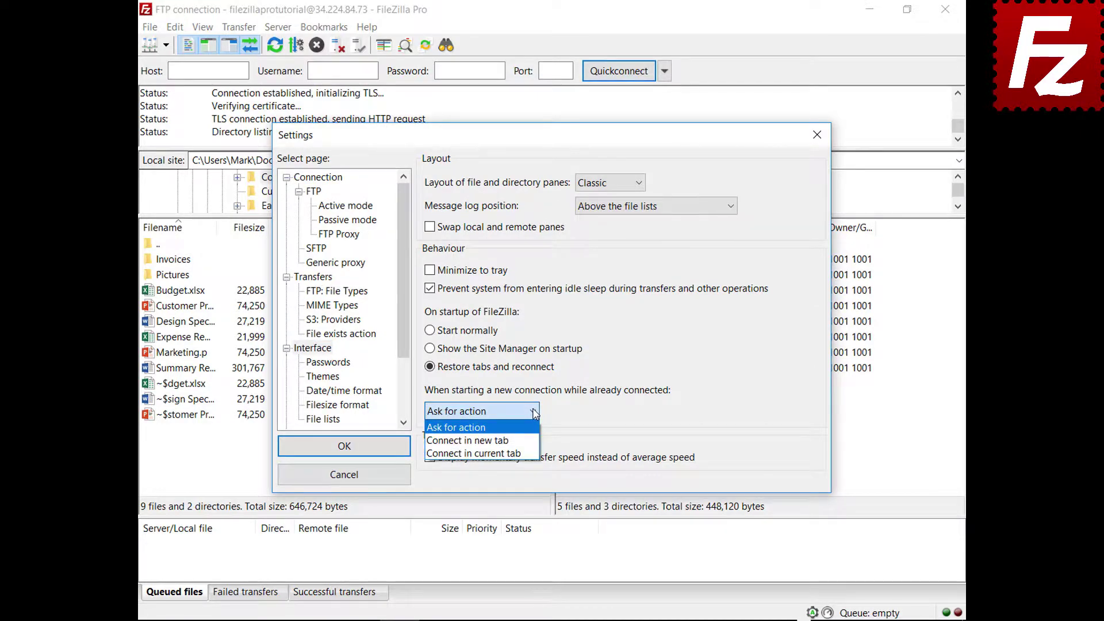
pyautogui.click(528, 440)
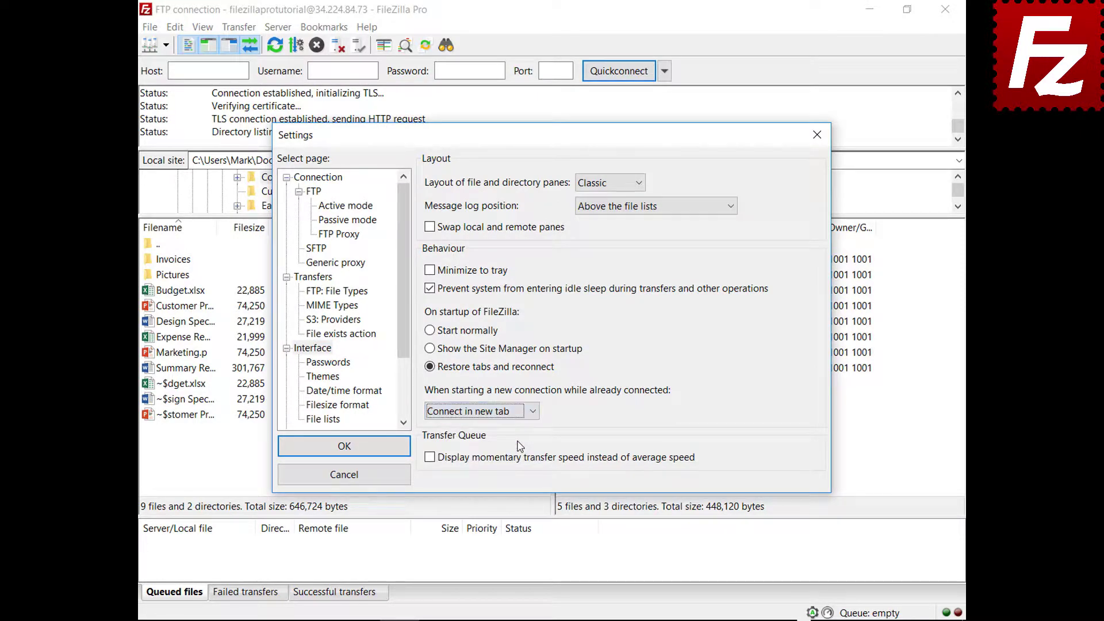
pyautogui.click(345, 447)
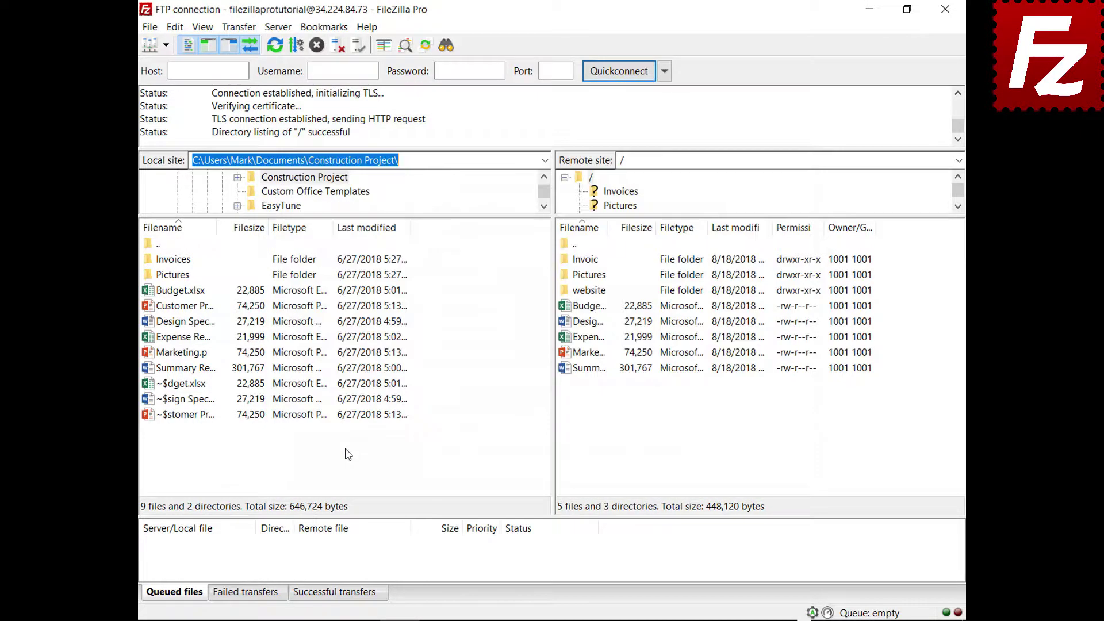
pyautogui.click(167, 46)
pyautogui.click(184, 65)
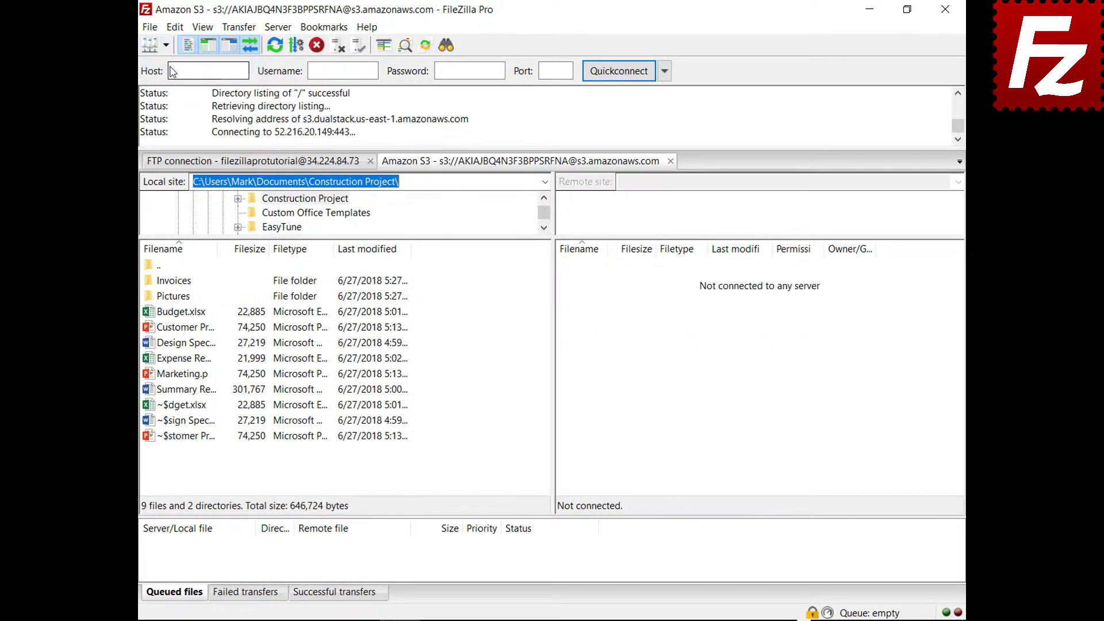
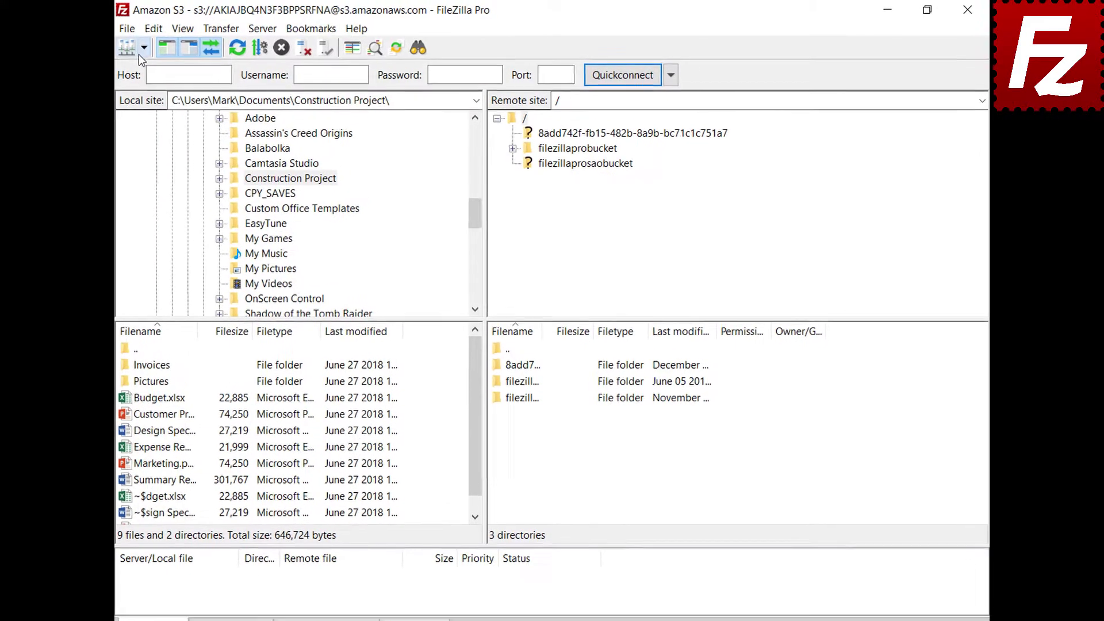
# Connect to the Amazon S3 site in a new tab and browse into filezillaprobucket
pyautogui.click(139, 48)
pyautogui.click(163, 69)
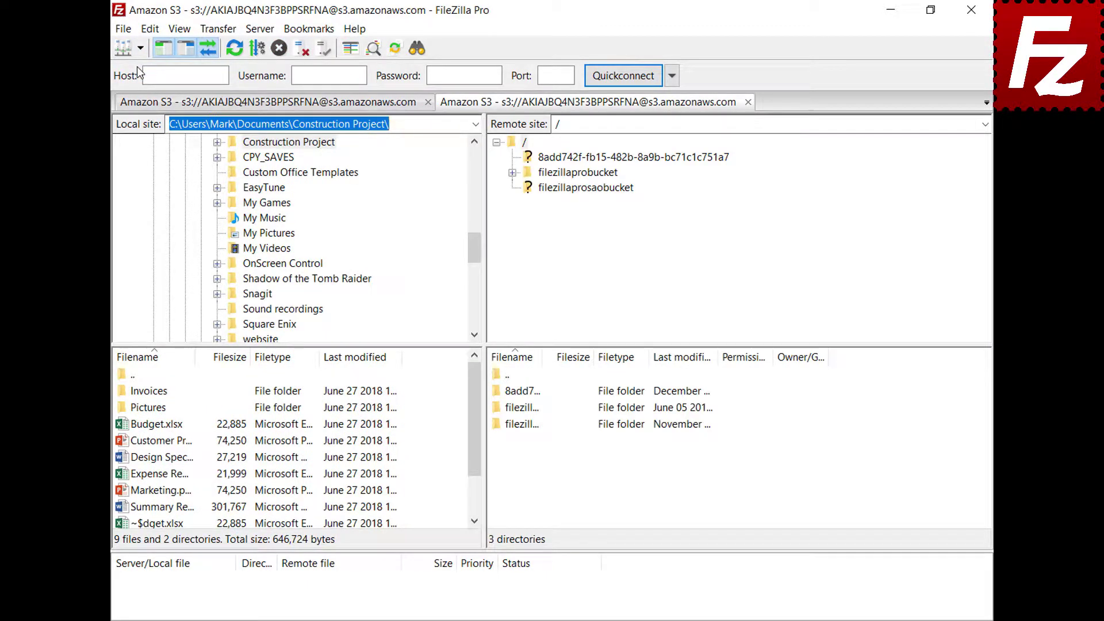
pyautogui.click(585, 173)
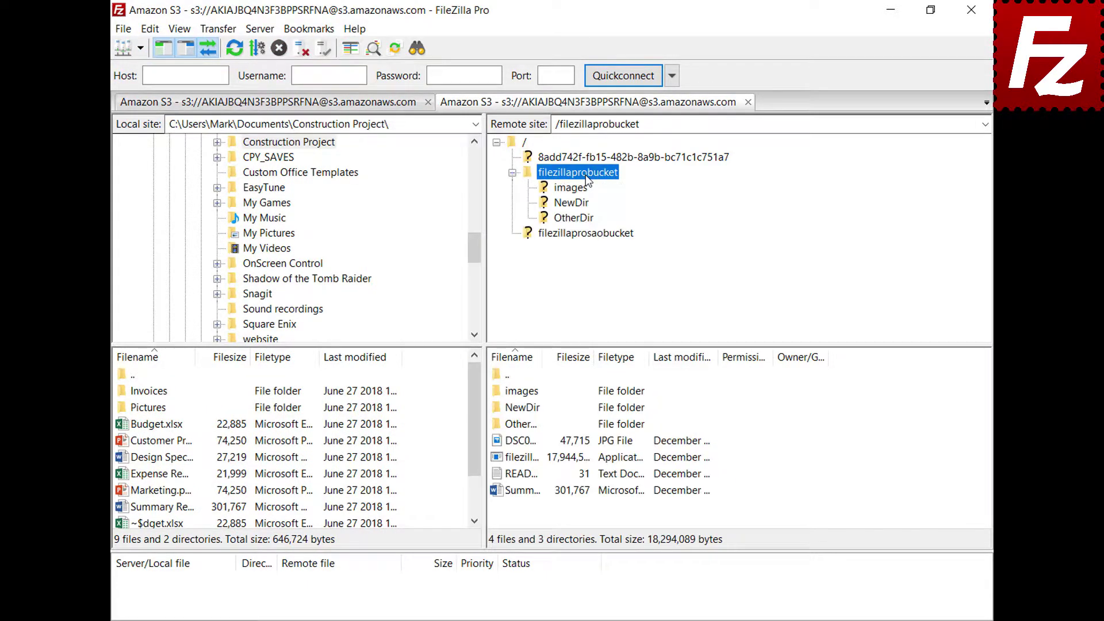
# Add the line 'New line' to README.TXT in Notepad, save it, and upload it back
pyautogui.rightClick(519, 474)
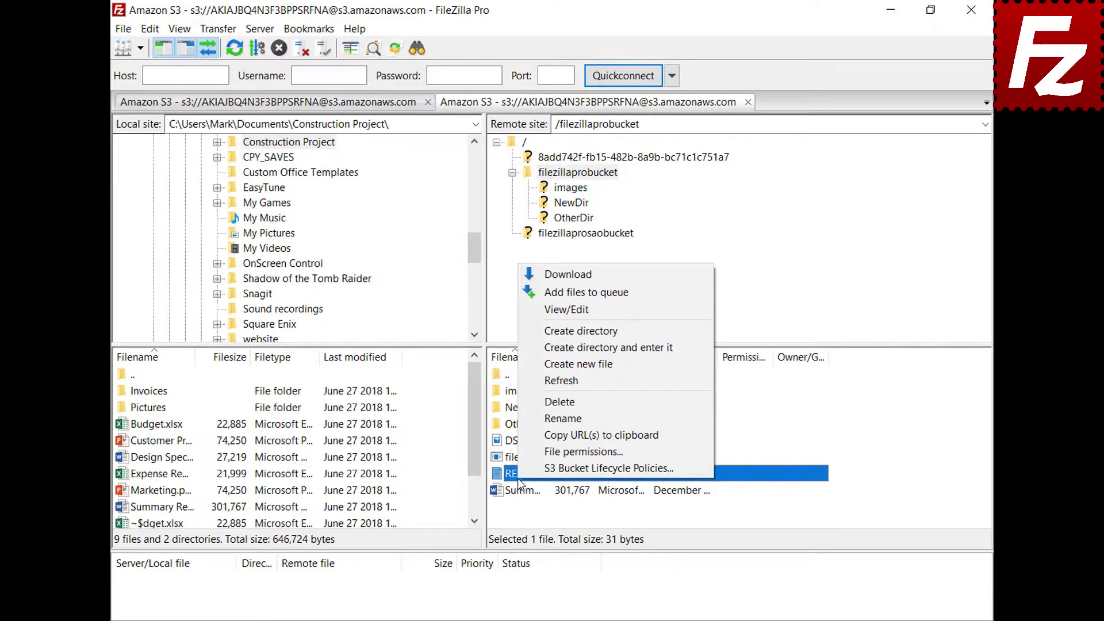
pyautogui.click(569, 311)
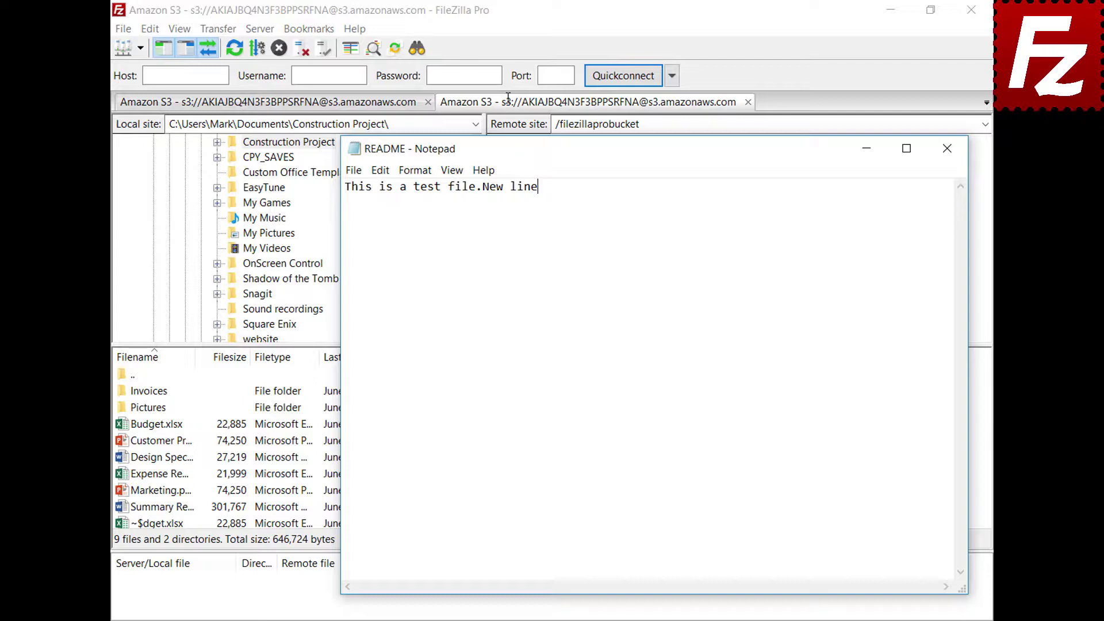
pyautogui.press('Return')
pyautogui.write('New line')
pyautogui.click(947, 151)
pyautogui.click(509, 352)
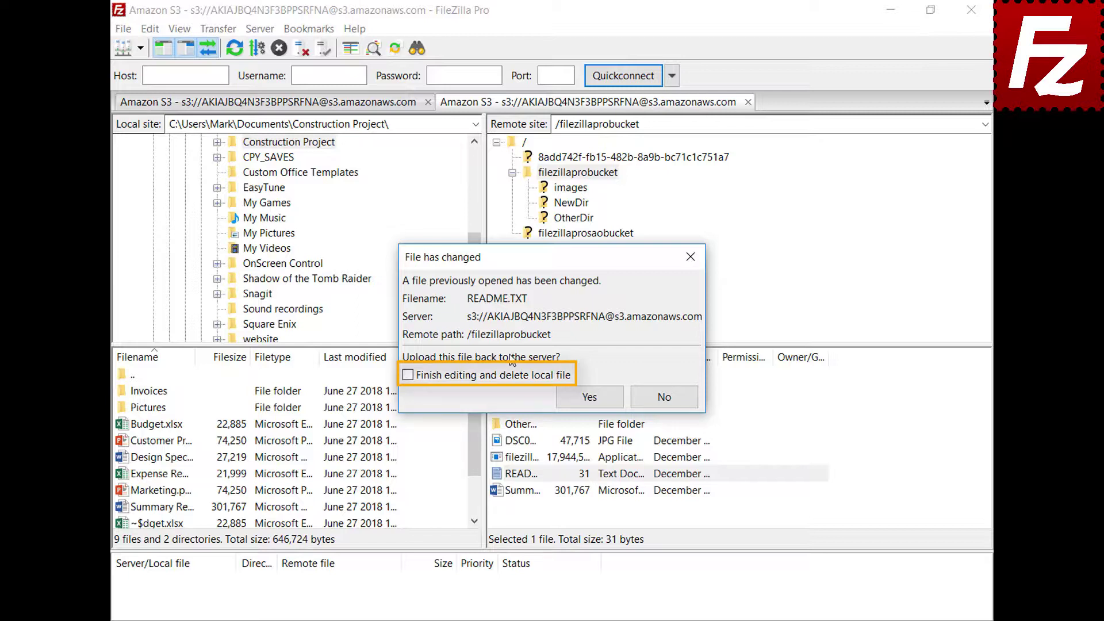
pyautogui.click(598, 404)
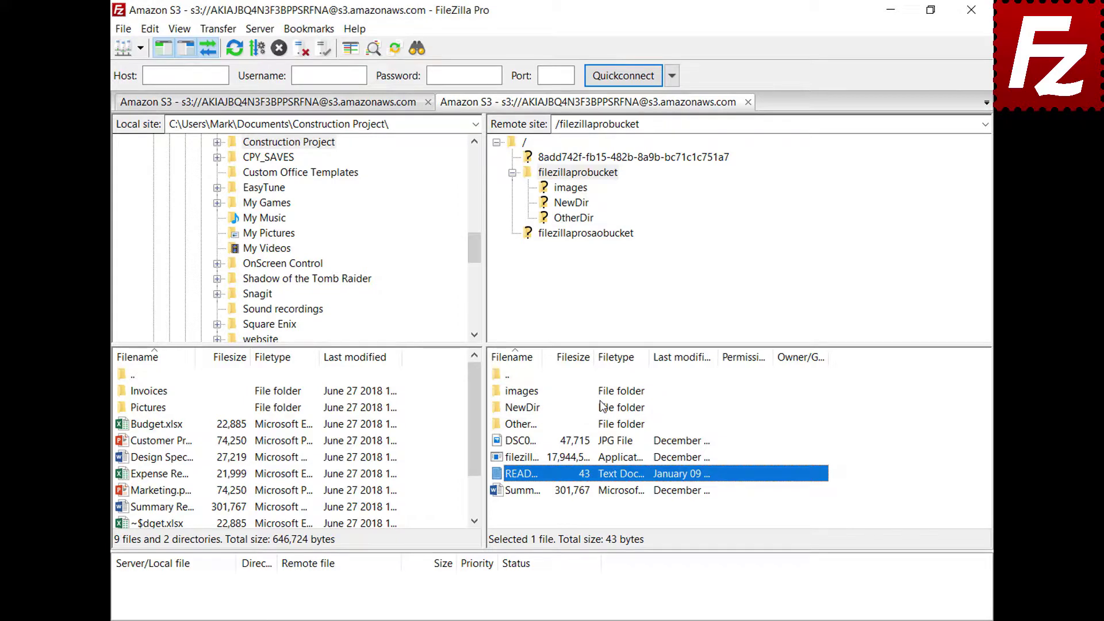
pyautogui.click(123, 28)
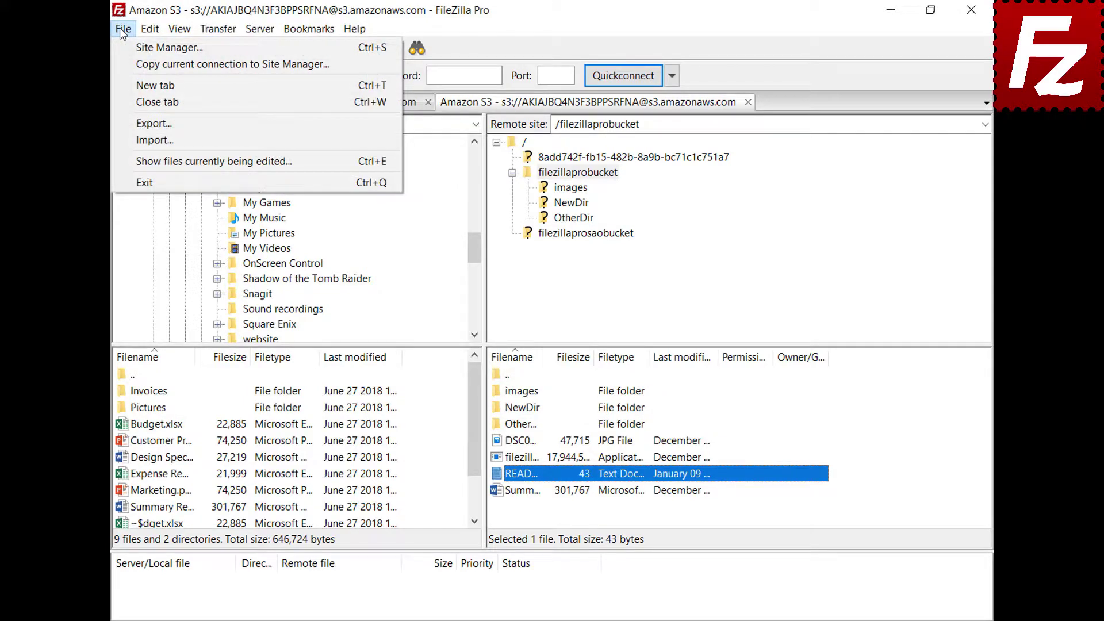
pyautogui.click(155, 161)
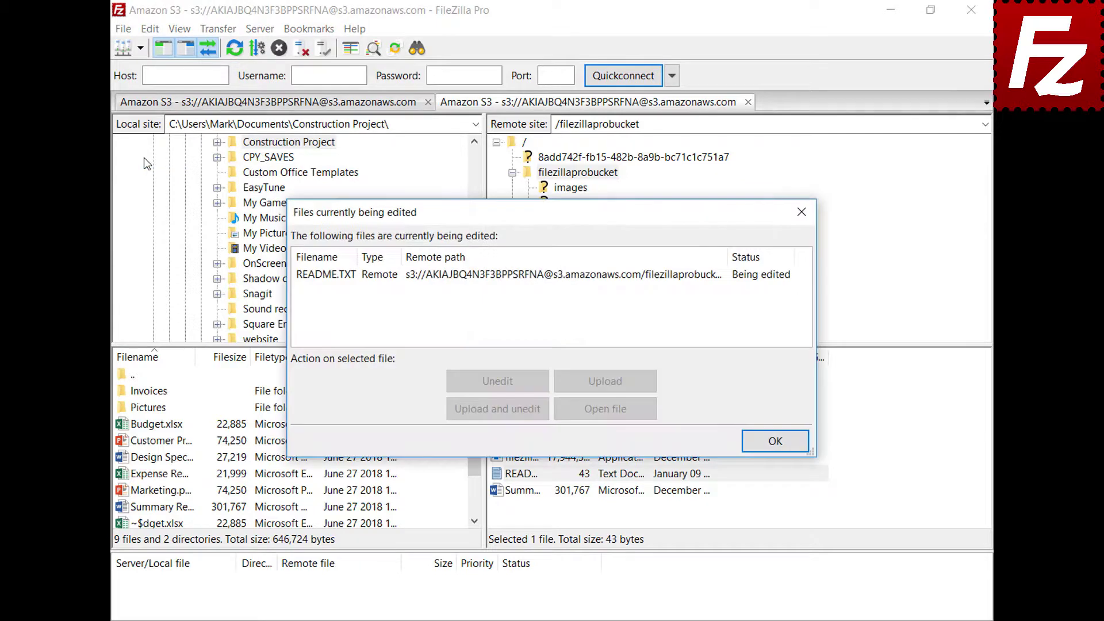
pyautogui.click(518, 275)
pyautogui.click(516, 279)
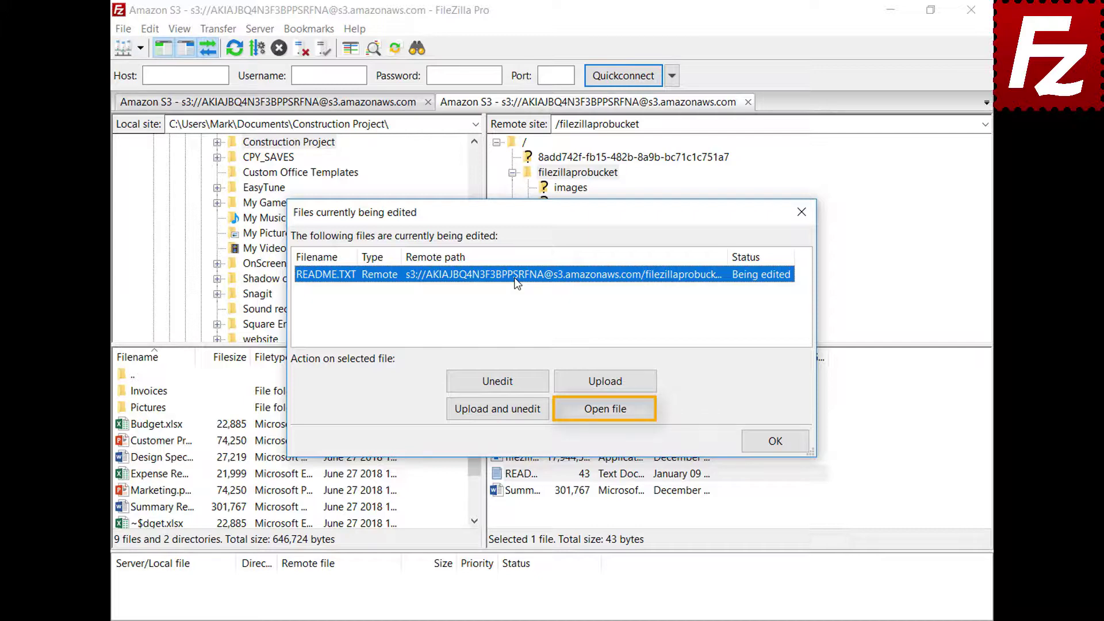
pyautogui.click(777, 441)
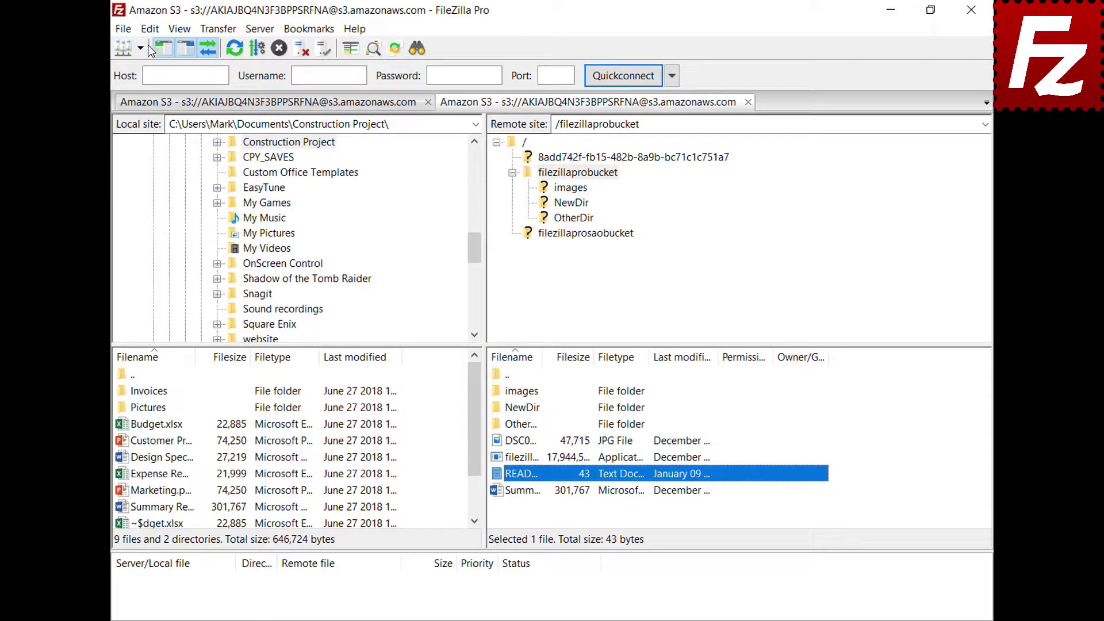
pyautogui.click(150, 32)
# Add a filetype association opening jpg files with C:\Windows\system32\mspaint.exe and save the settings
pyautogui.click(157, 85)
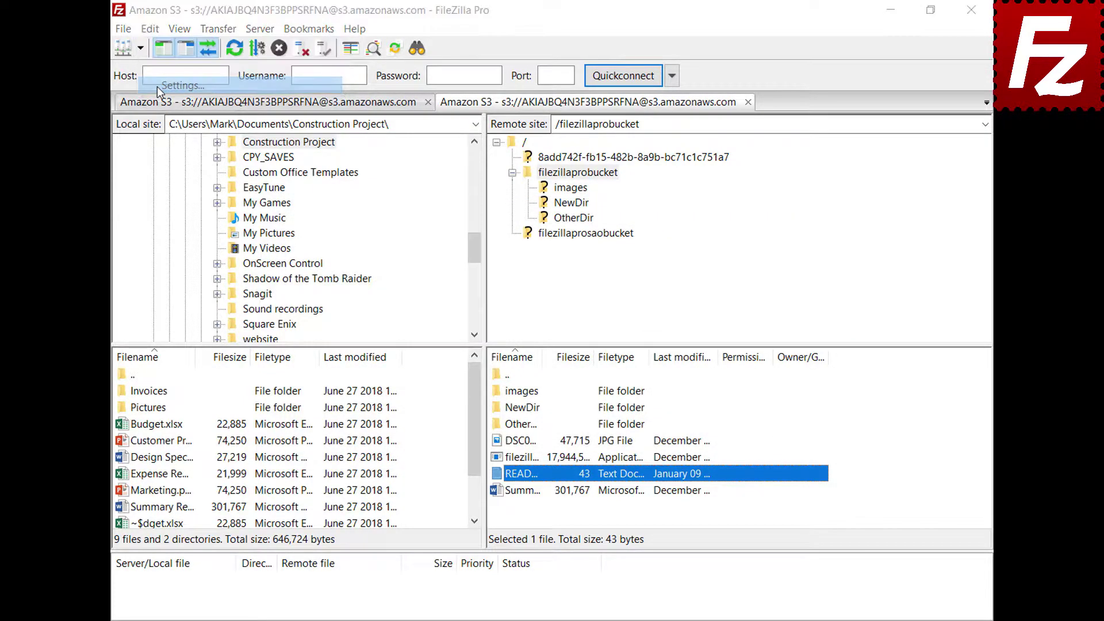
pyautogui.moveTo(391, 219); pyautogui.dragTo(400, 299)
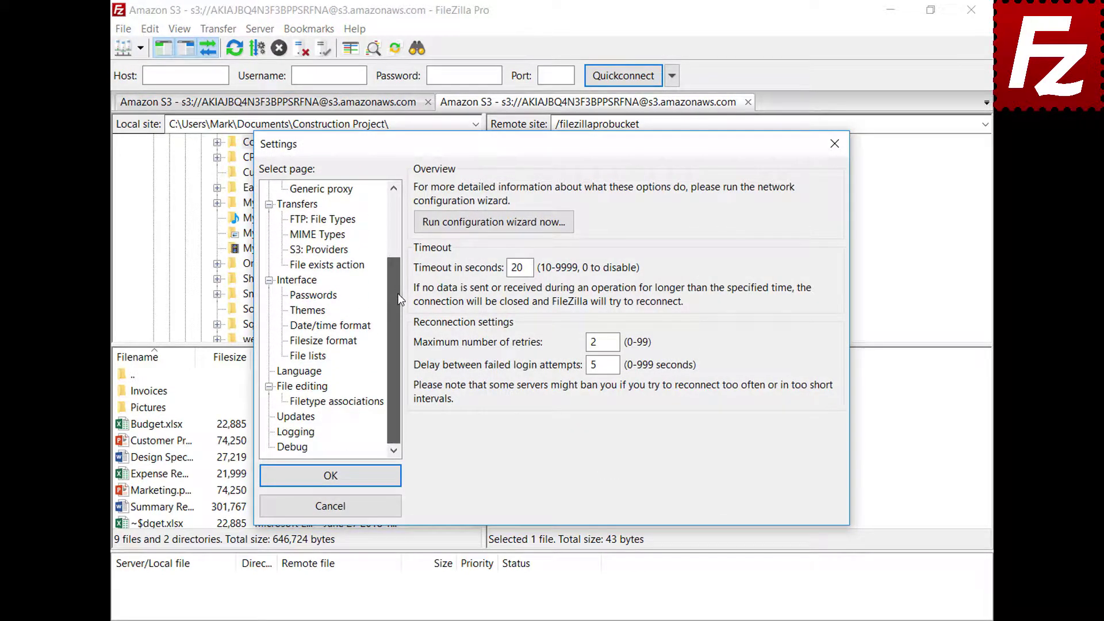
pyautogui.click(285, 388)
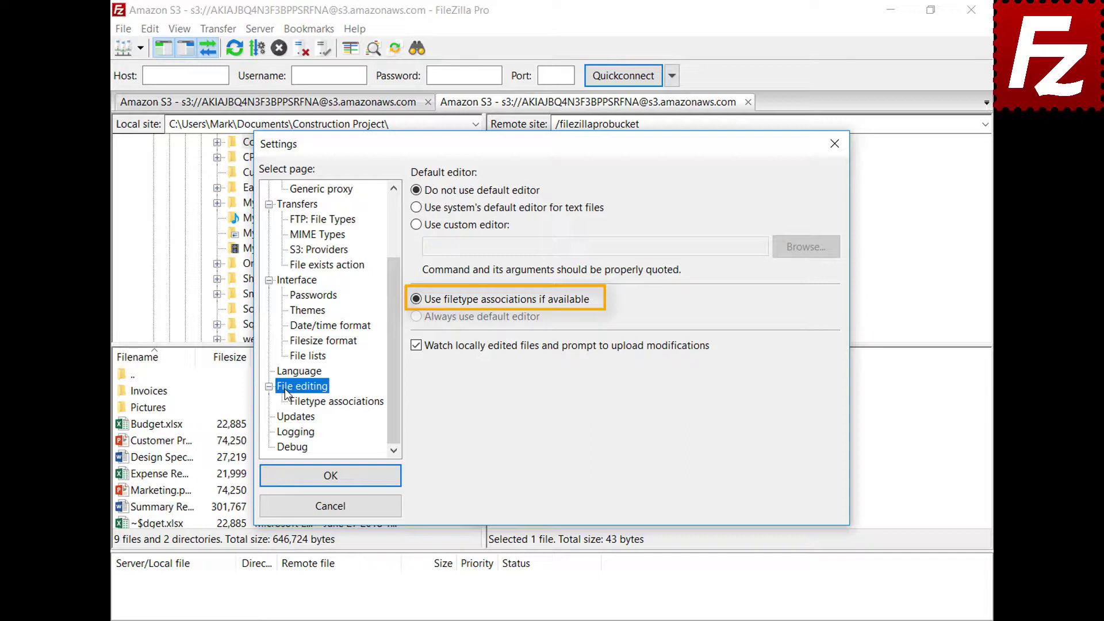
pyautogui.click(345, 402)
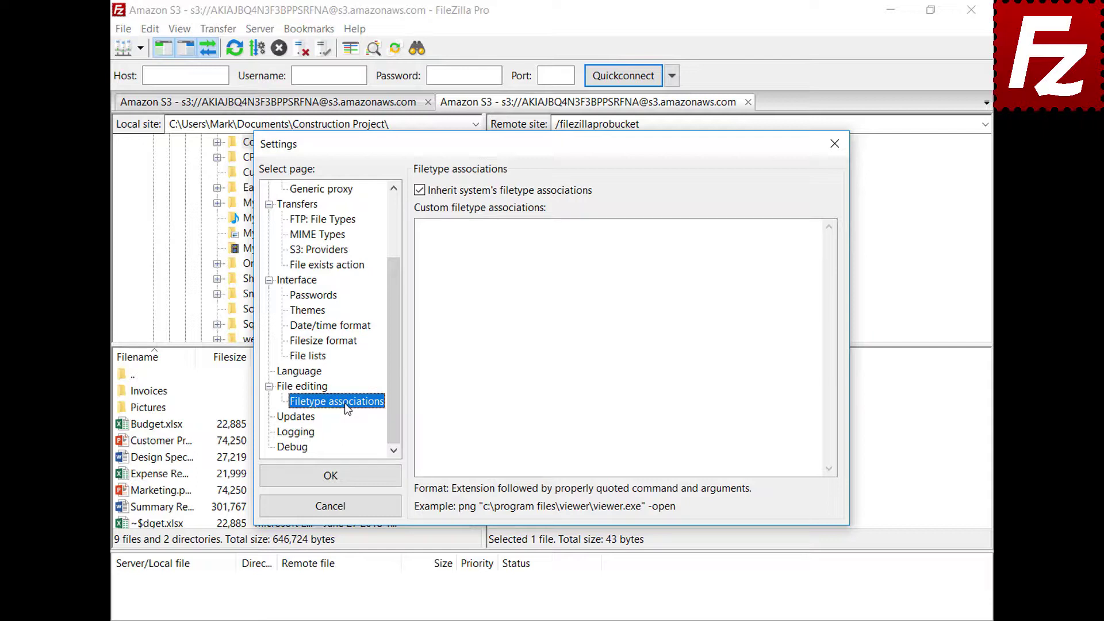
pyautogui.click(797, 241)
pyautogui.write('jpg "C:\\Windows\\system32\\mspaint.exe"')
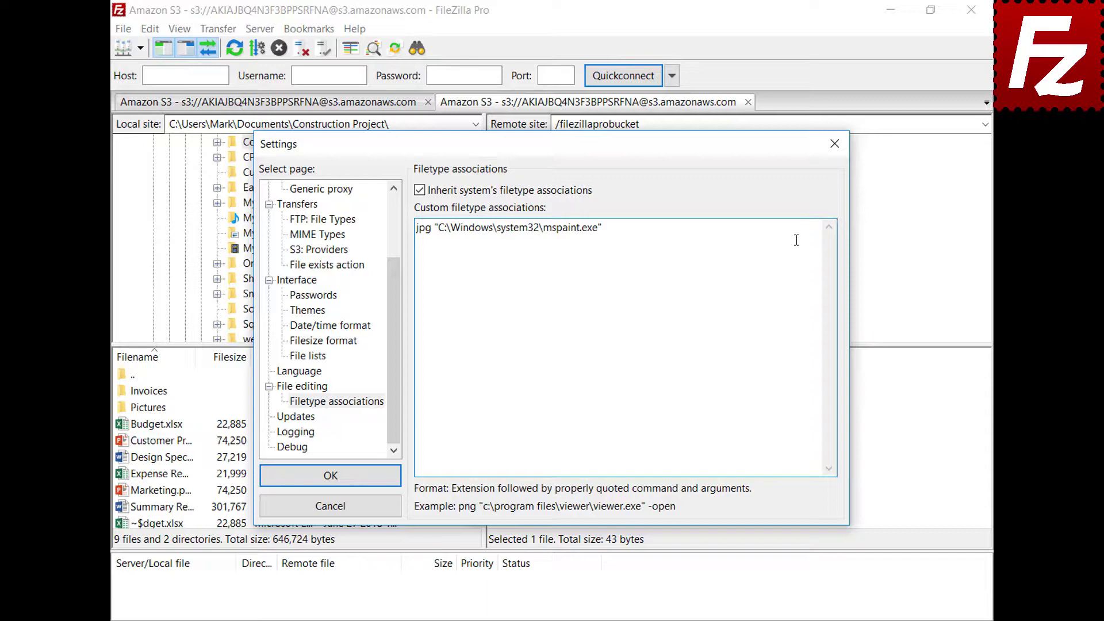
pyautogui.click(270, 483)
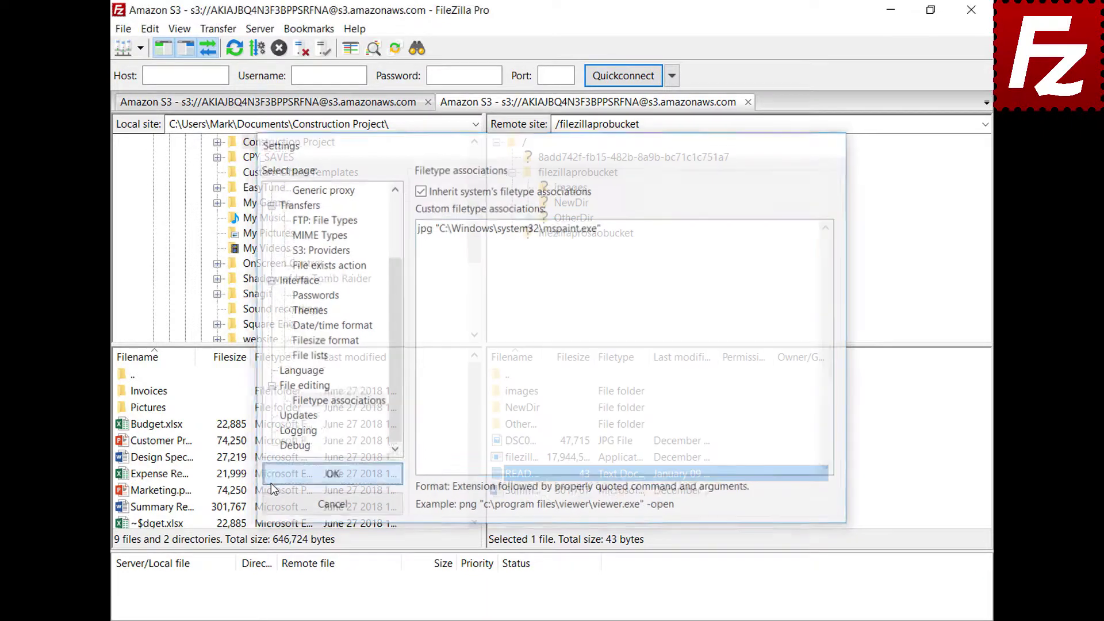
# View the DSC00079 image in Paint, then close Paint
pyautogui.rightClick(496, 442)
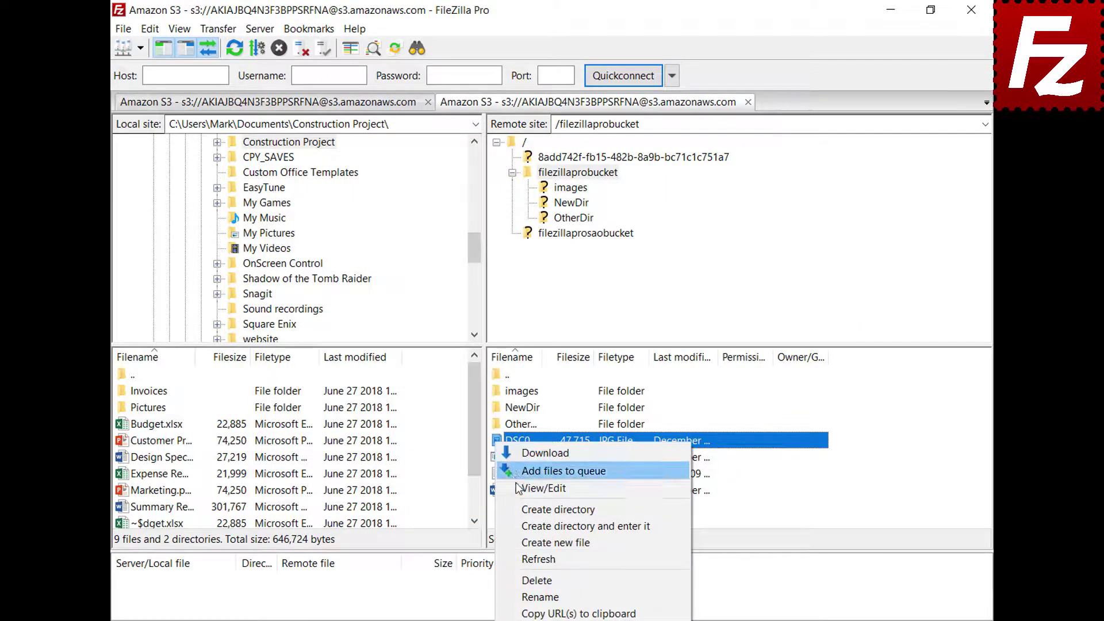
pyautogui.click(517, 488)
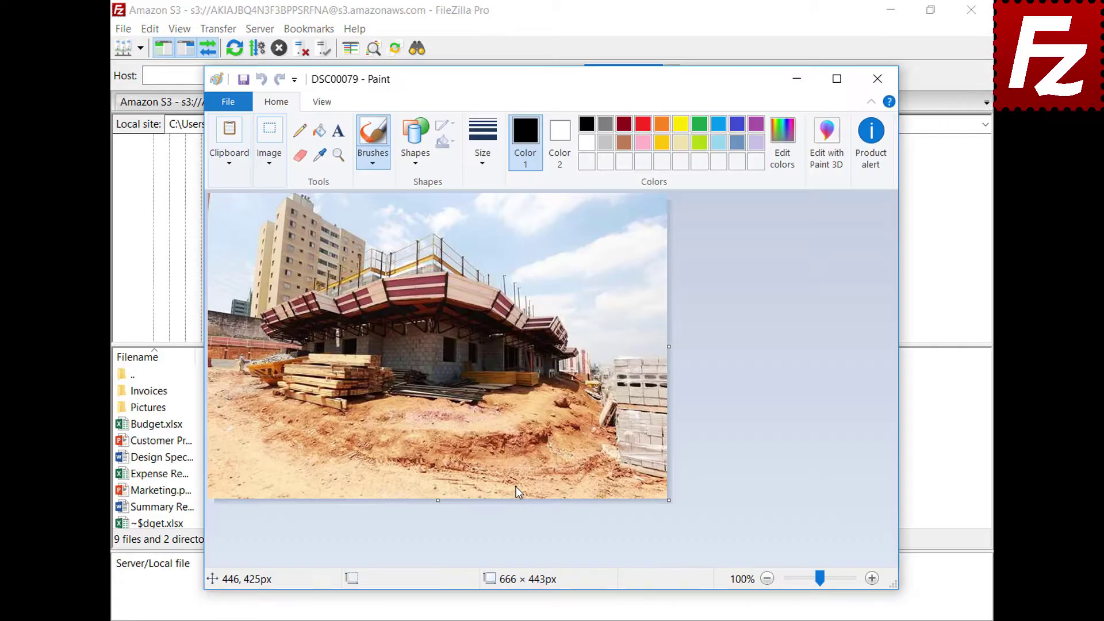
pyautogui.click(877, 79)
# Open Edit > Settings at the File editing page
pyautogui.click(150, 30)
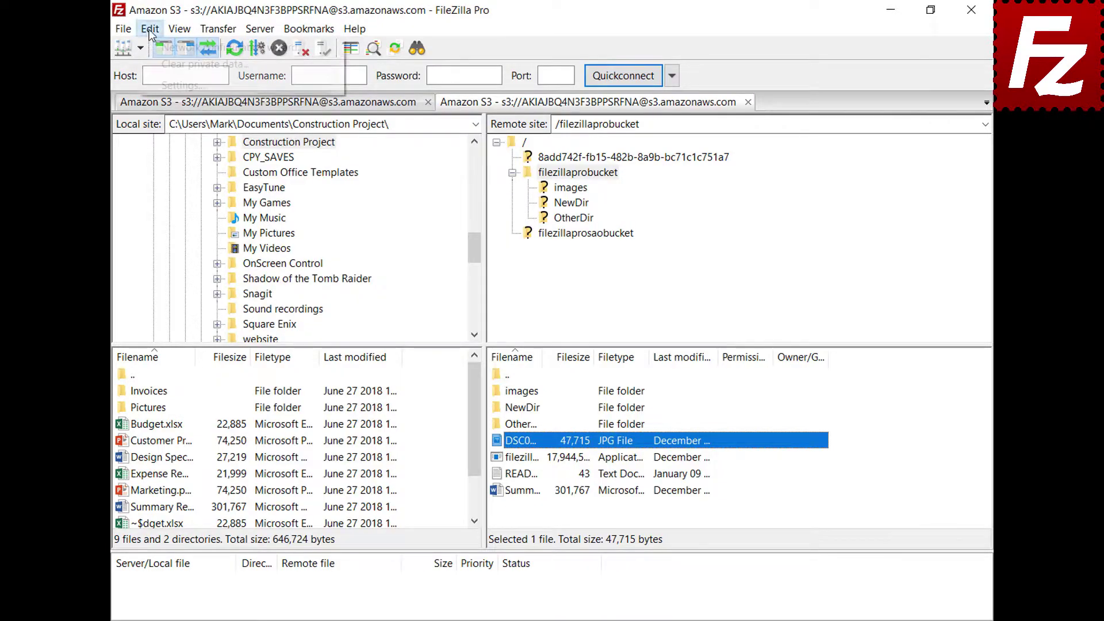
pyautogui.click(160, 85)
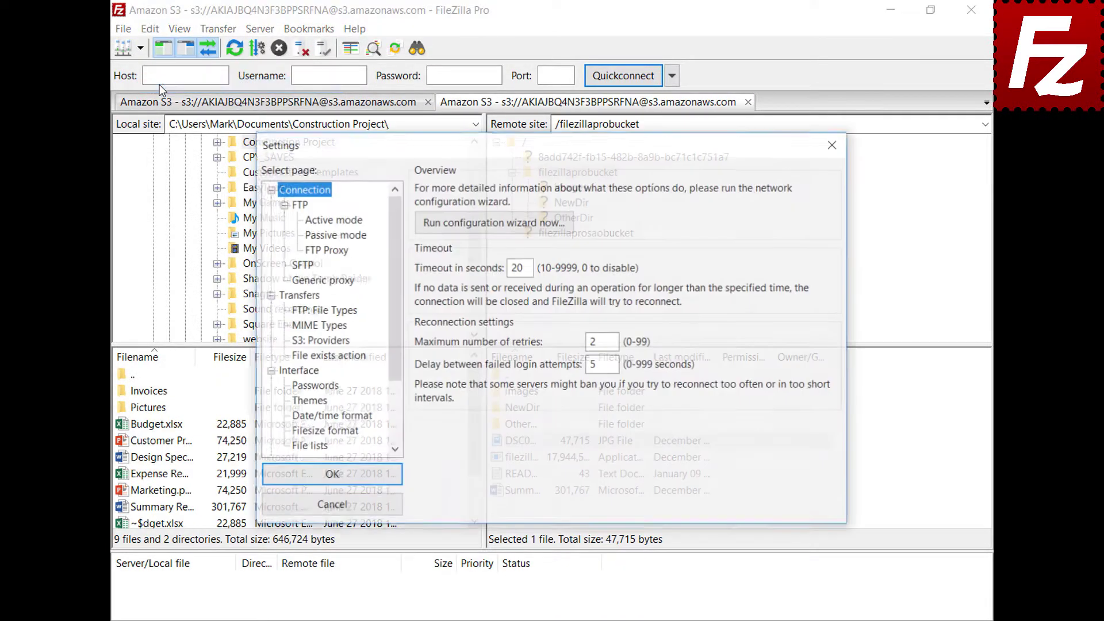
pyautogui.scroll(-2, 395, 247)
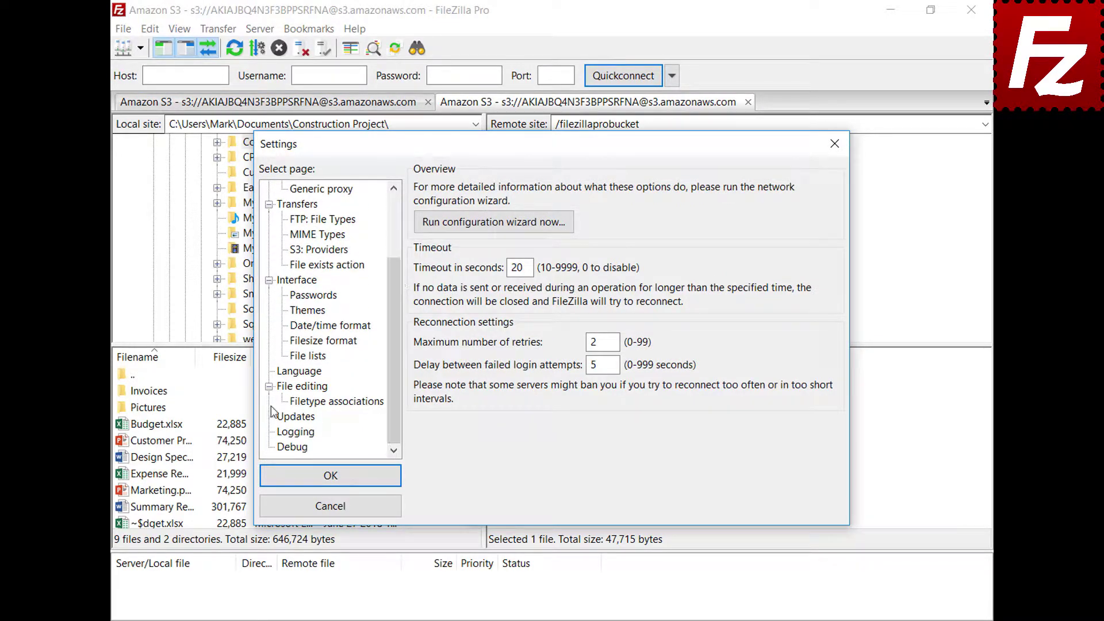
pyautogui.click(285, 394)
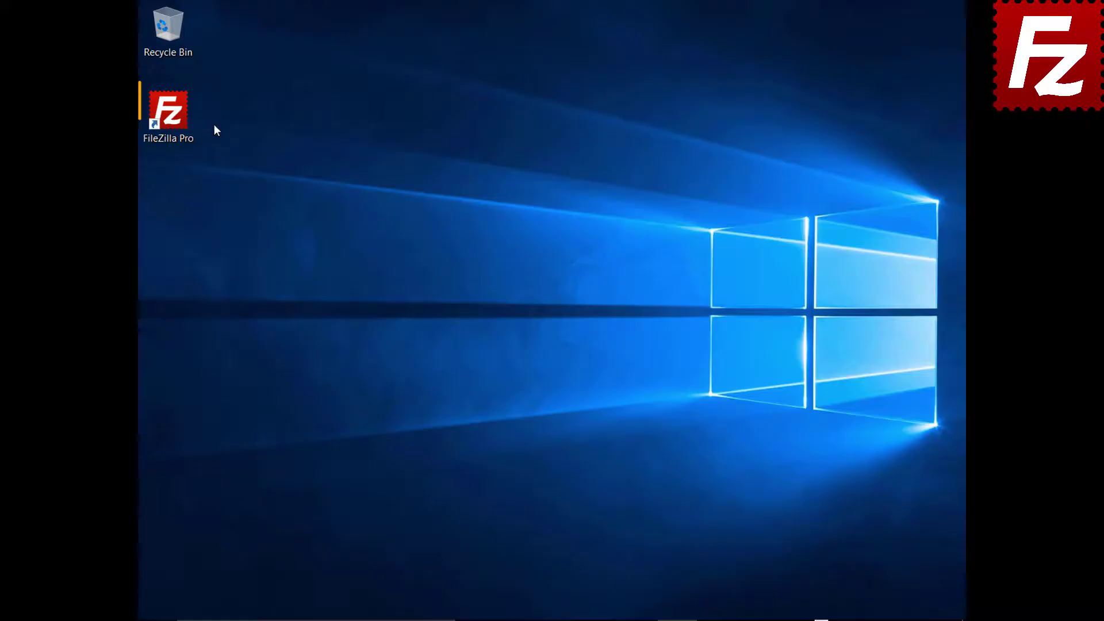
# Launch FileZilla Pro from its desktop shortcut
pyautogui.click(189, 123)
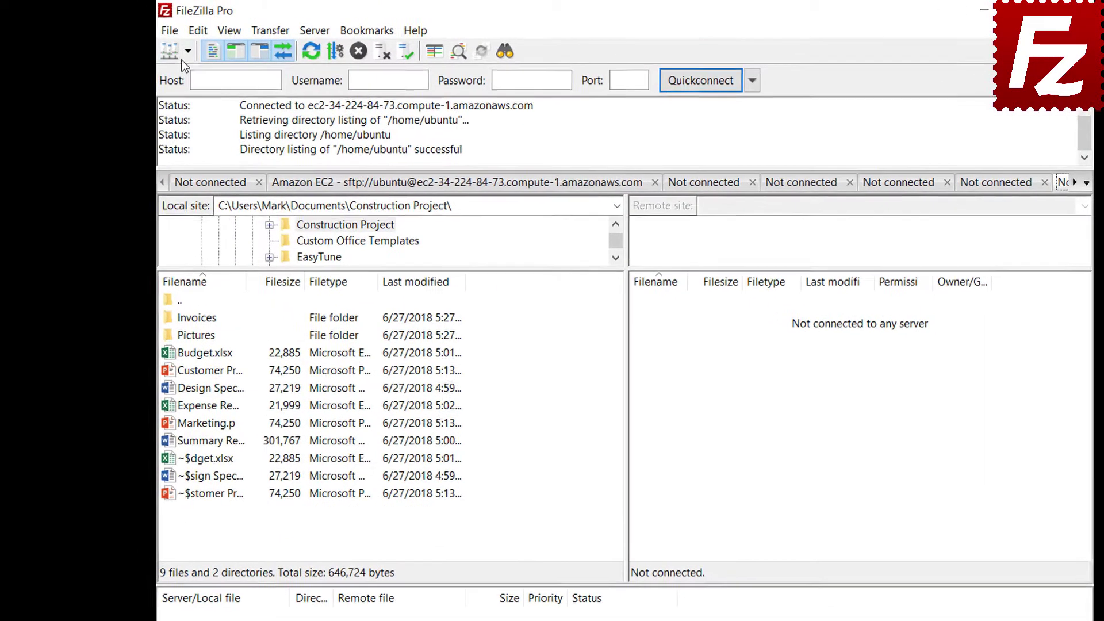
# Connect to the saved FTP site and start a new bookmark
pyautogui.click(166, 45)
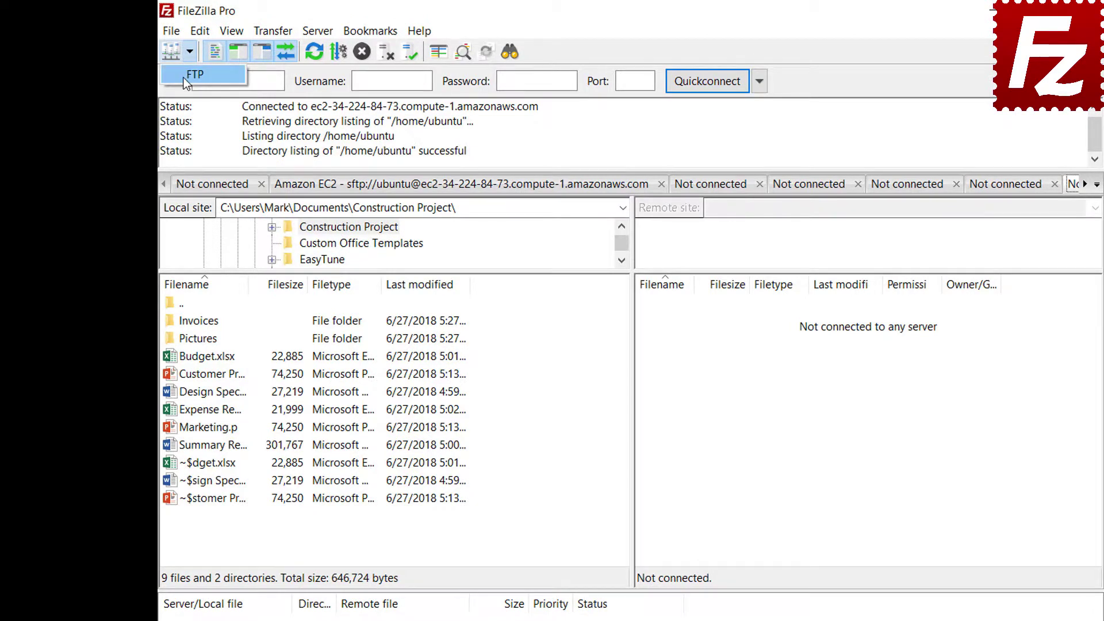
pyautogui.click(186, 76)
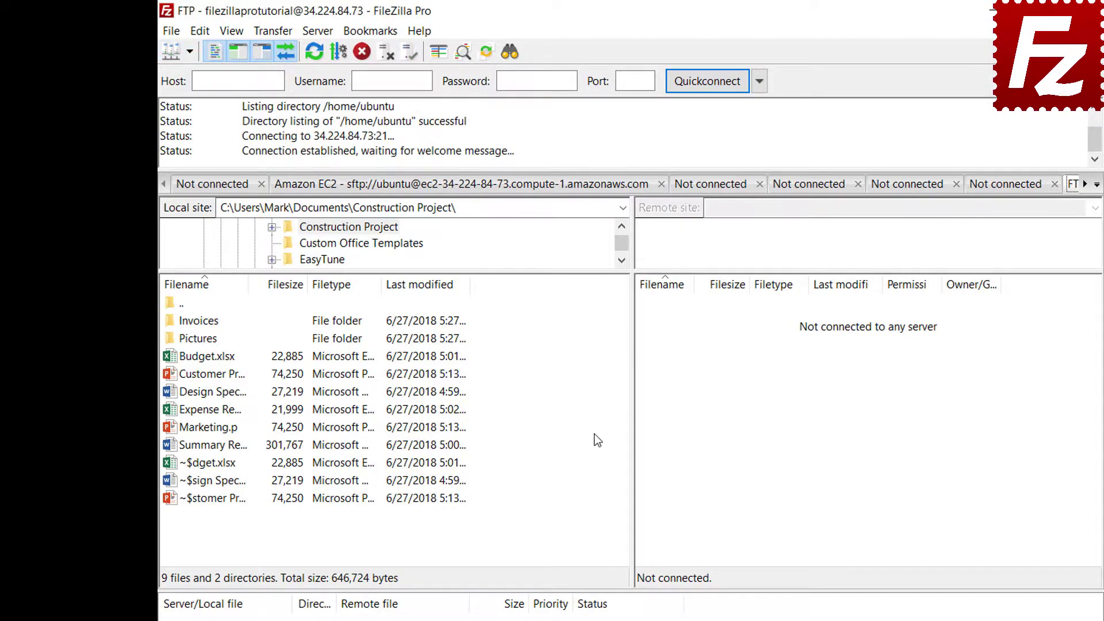
pyautogui.click(374, 38)
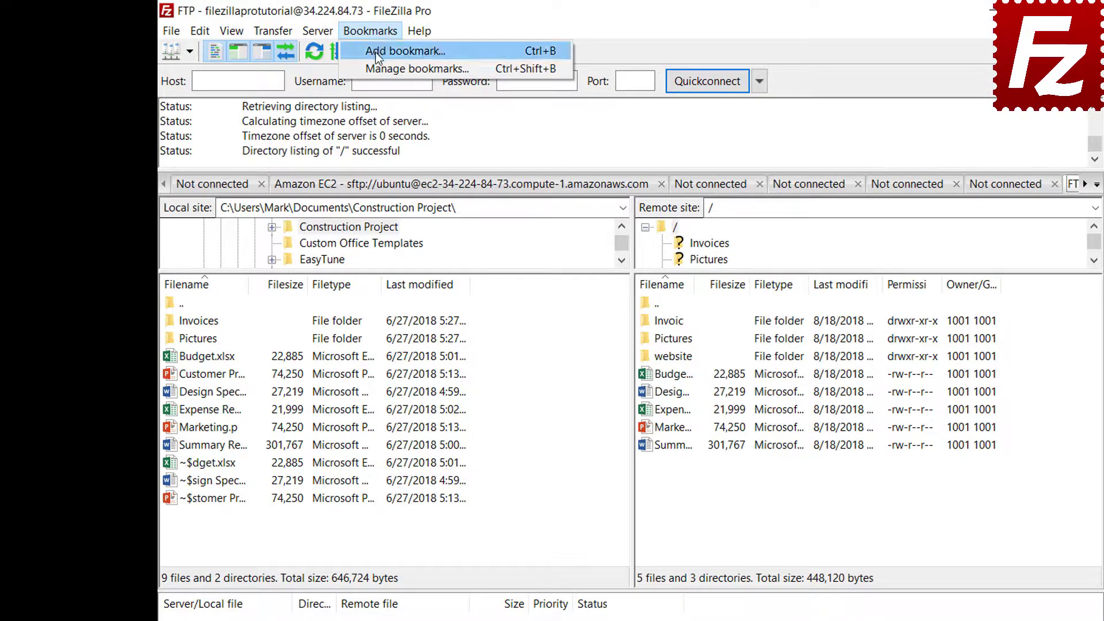
pyautogui.click(375, 53)
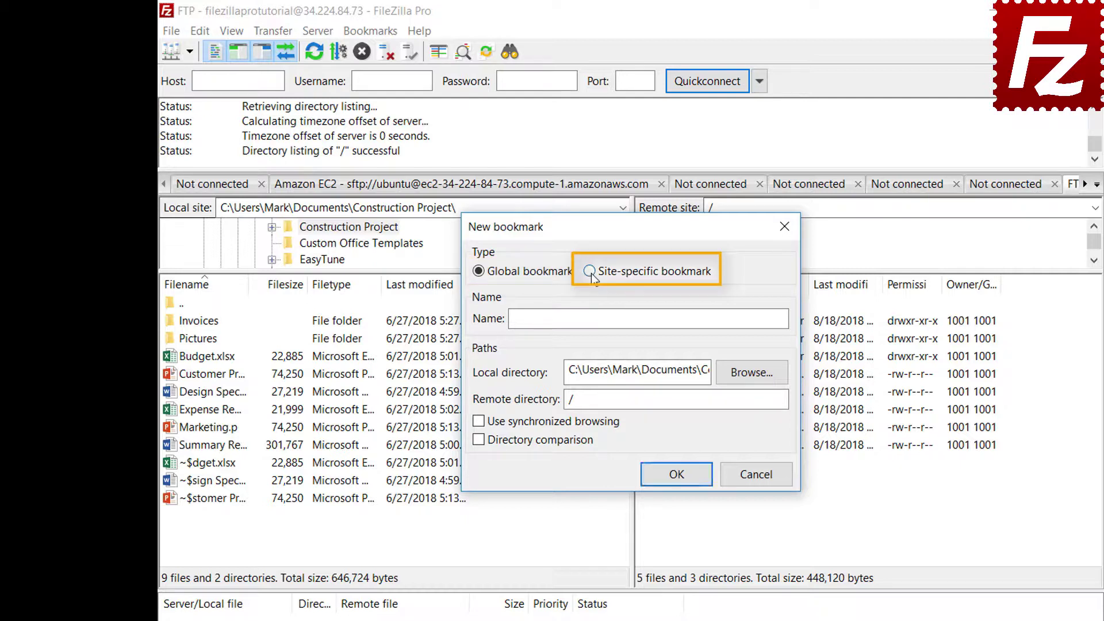
# Save site-specific bookmark 'FTP-Pictures' pairing the local Pictures folder with remote /Pictures
pyautogui.click(590, 272)
pyautogui.click(730, 316)
pyautogui.write('FTP-Pictures')
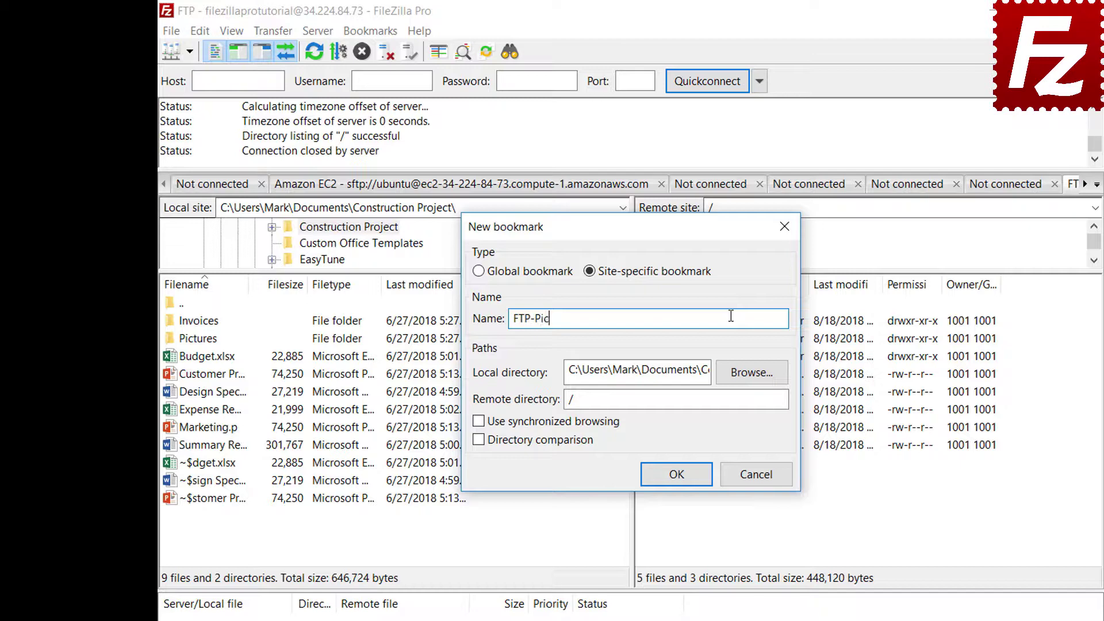
pyautogui.click(754, 375)
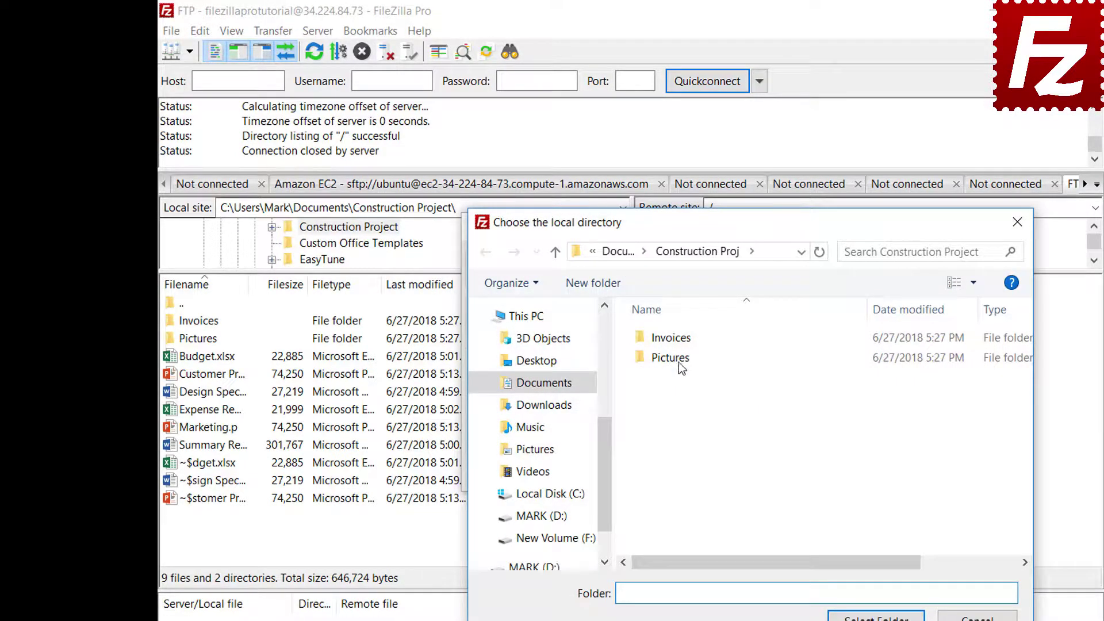
pyautogui.doubleClick(674, 360)
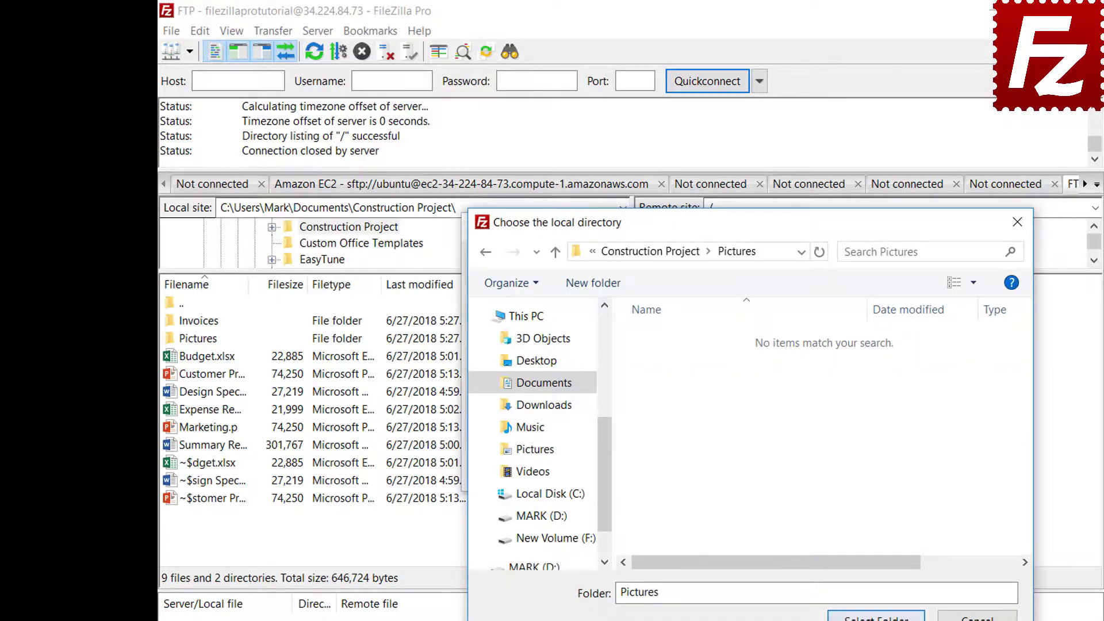
pyautogui.click(876, 616)
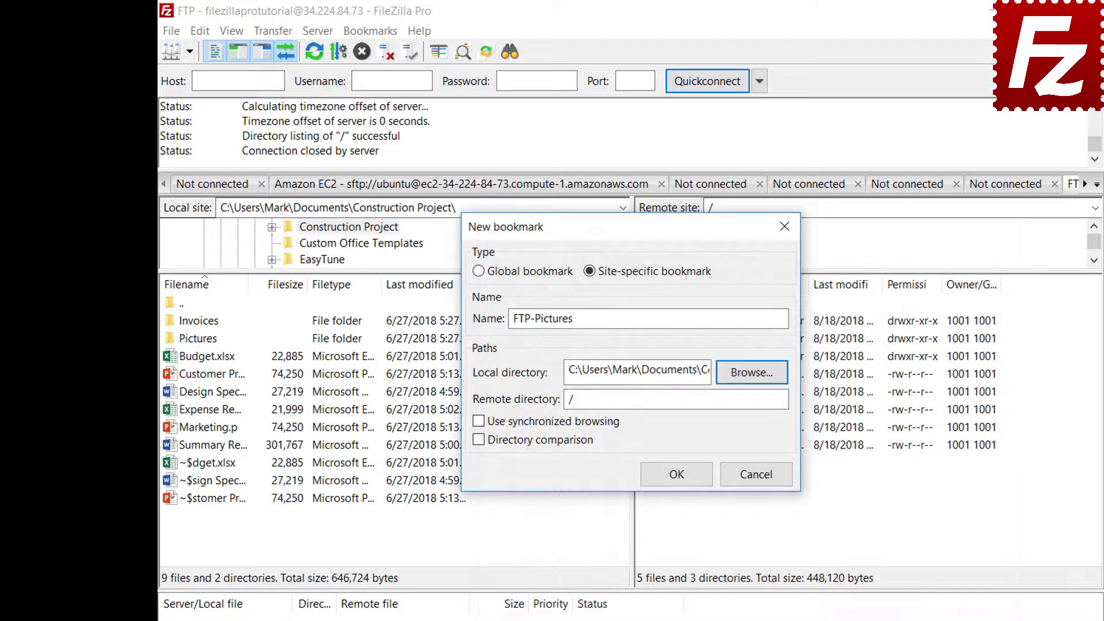
pyautogui.click(754, 404)
pyautogui.write('Pictures')
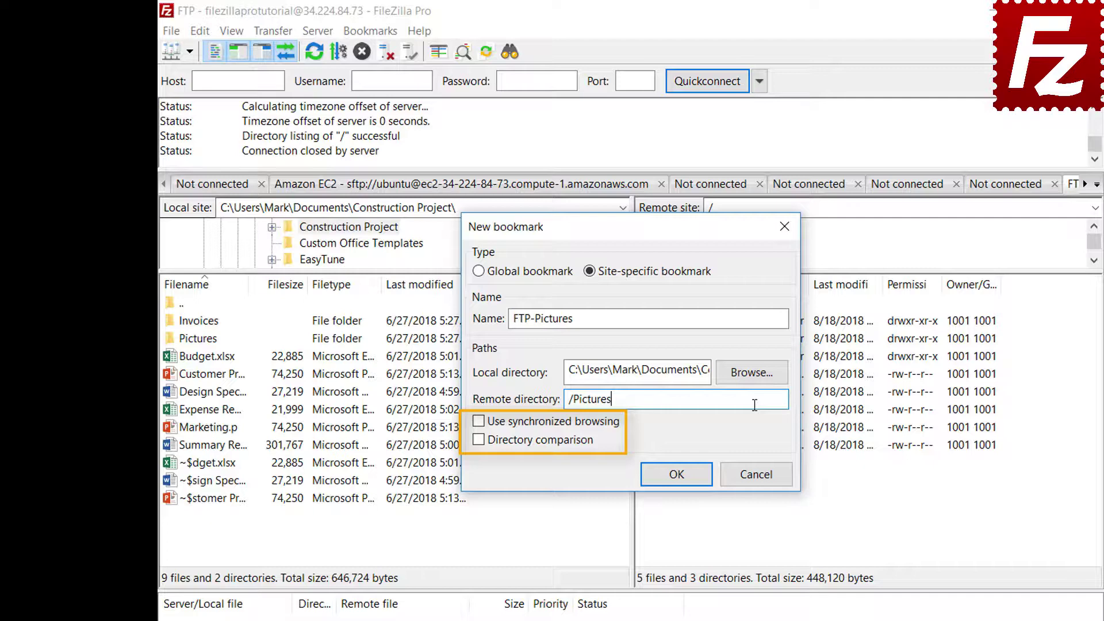
pyautogui.click(686, 476)
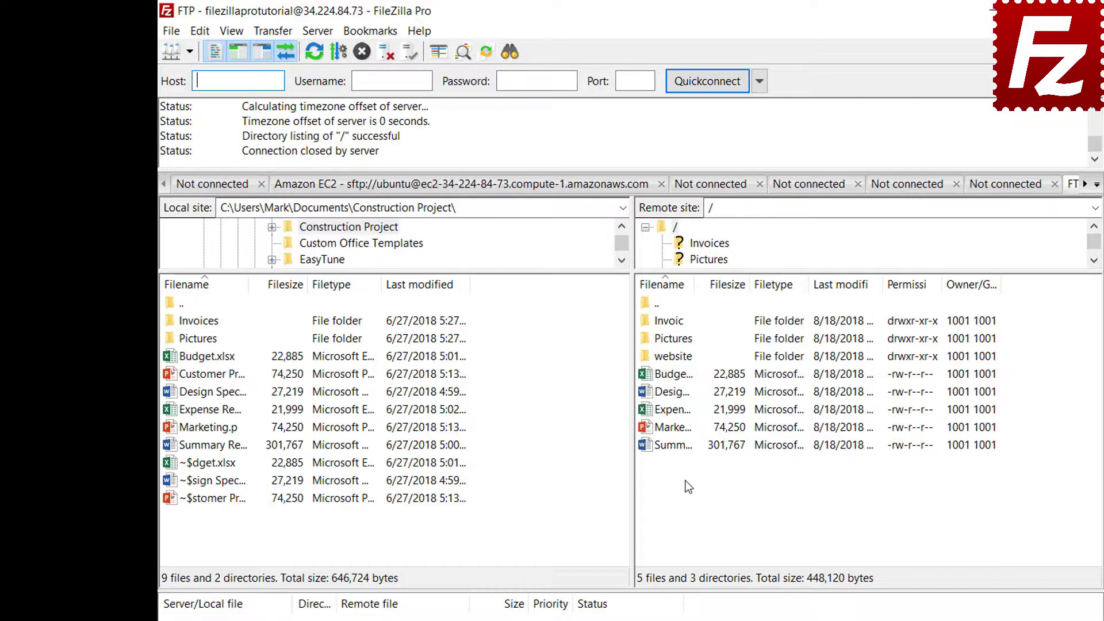
# Jump to the FTP-Pictures bookmark from the Bookmarks menu, then disconnect
pyautogui.click(373, 32)
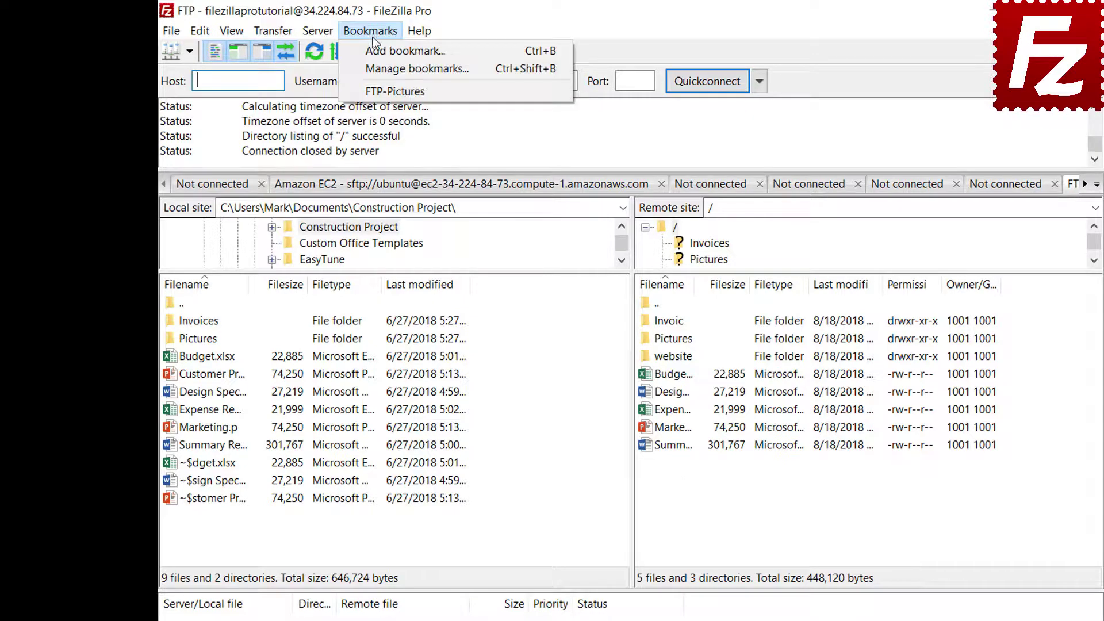
pyautogui.click(373, 93)
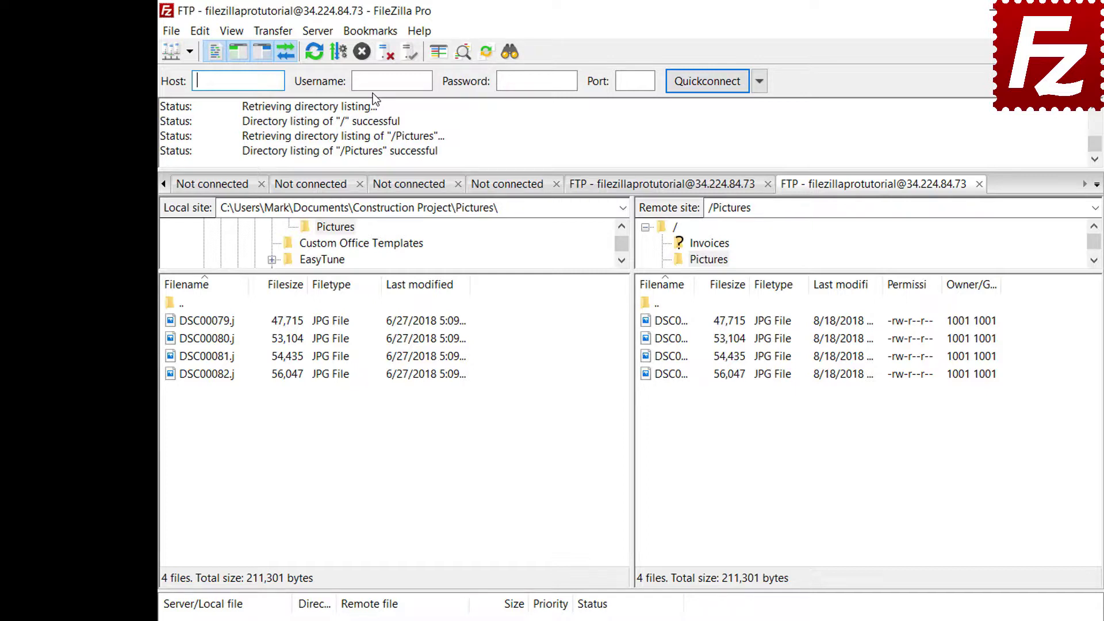
pyautogui.click(384, 53)
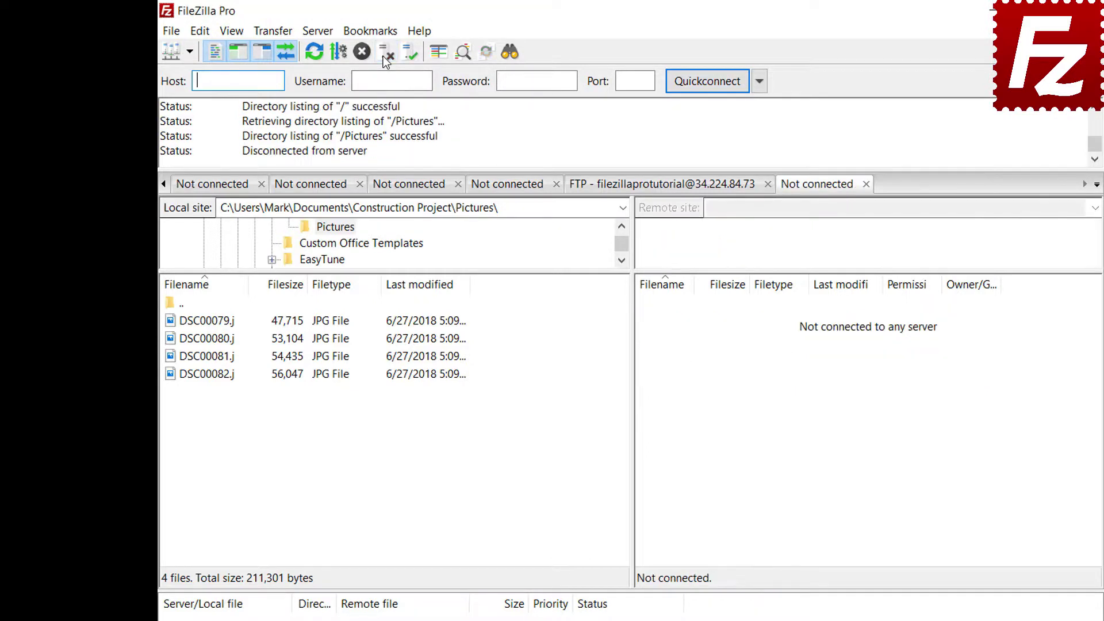
# Connect through the FTP-Pictures bookmark from the Site Manager
pyautogui.click(171, 32)
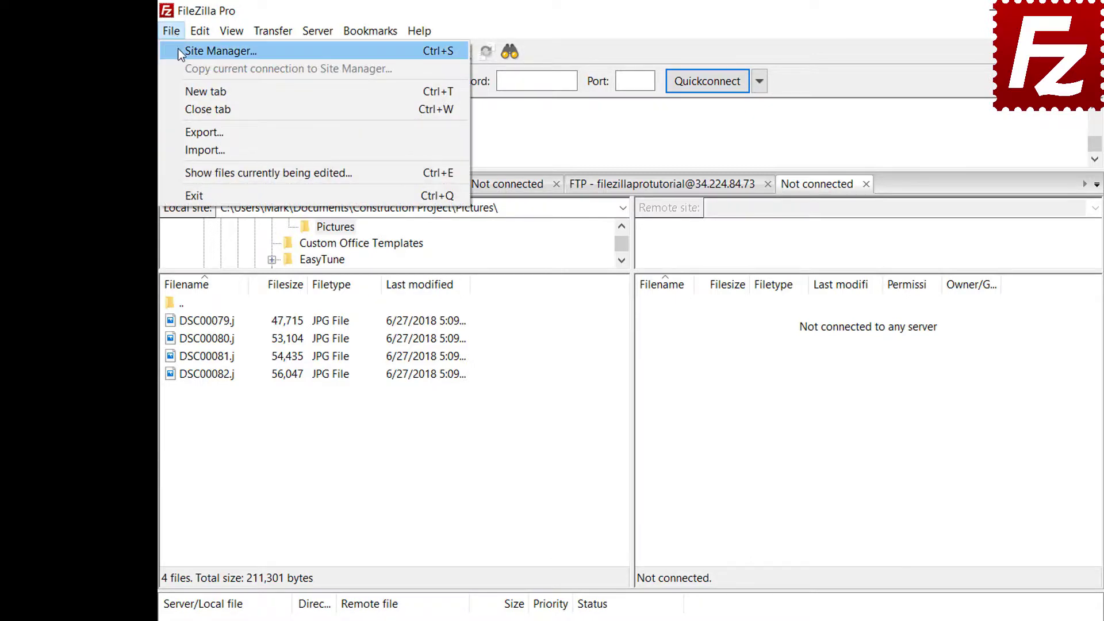
pyautogui.click(180, 52)
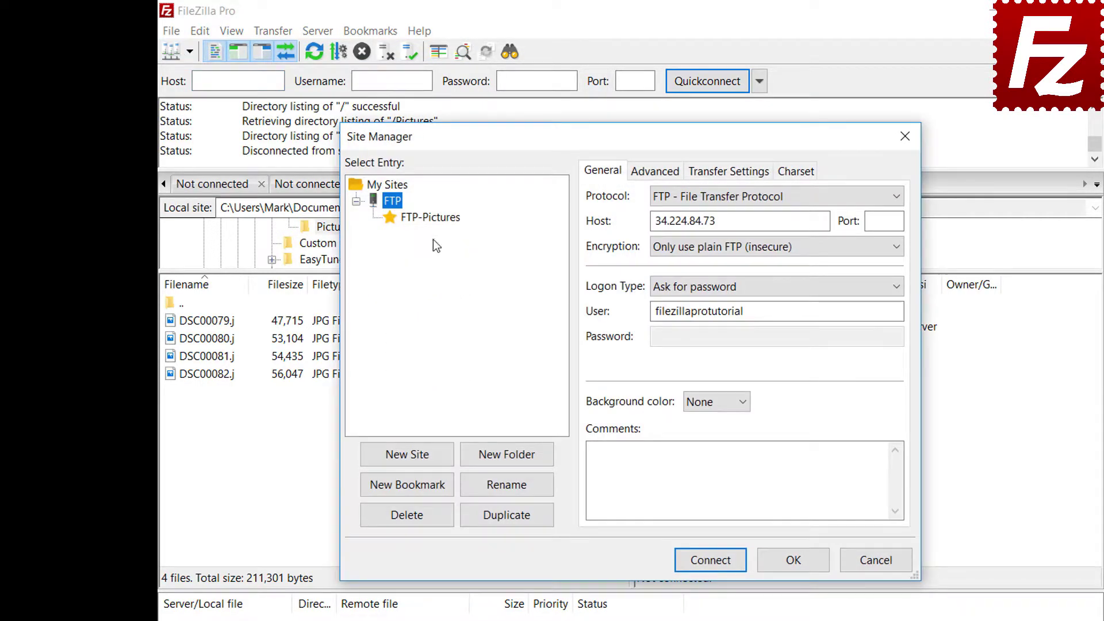
pyautogui.click(432, 221)
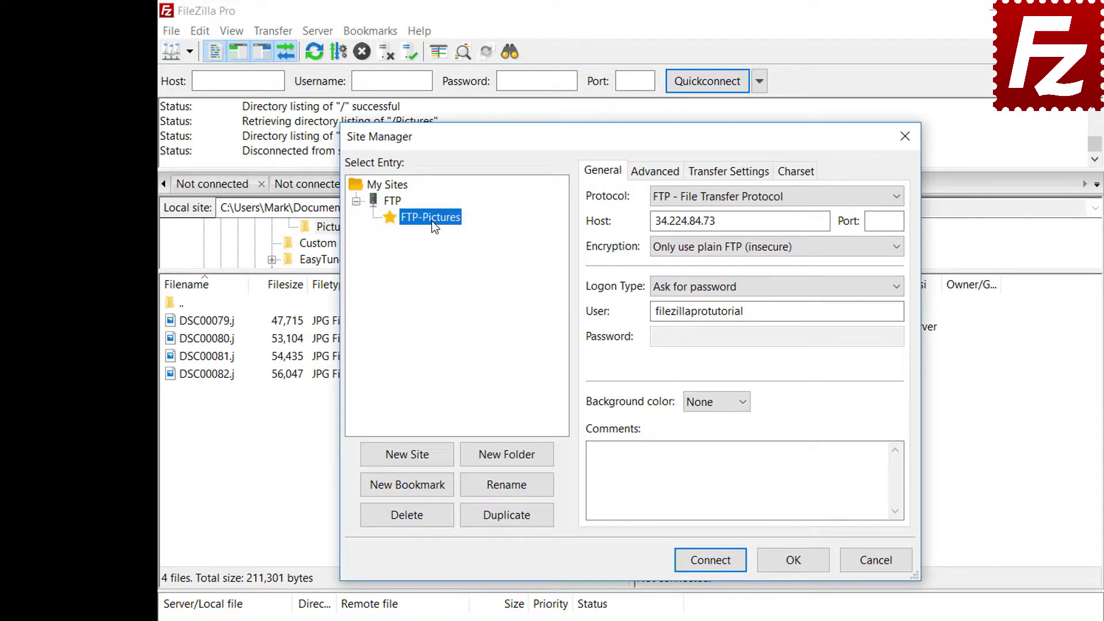
pyautogui.click(719, 566)
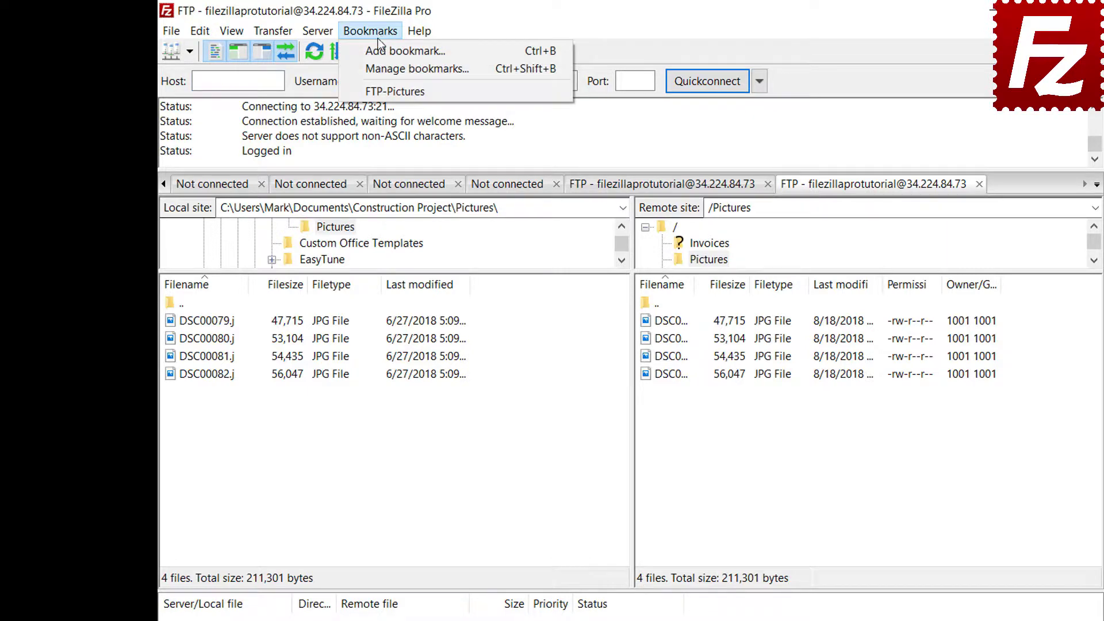
# Review FTP-Pictures' directories in the bookmark manager, then connect to Amazon S3
pyautogui.click(381, 65)
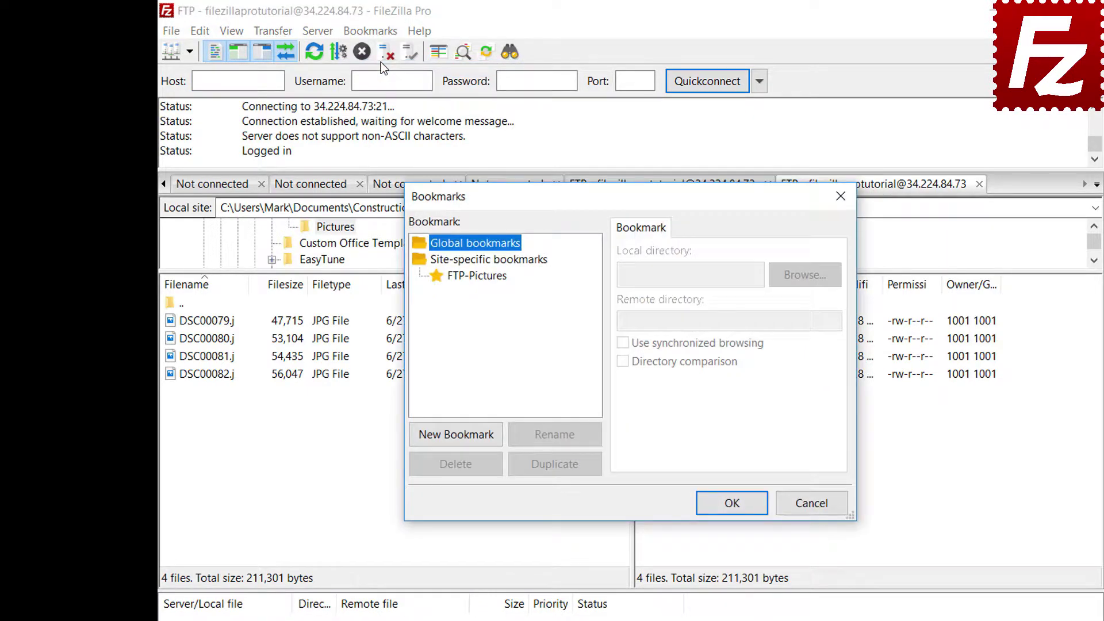
pyautogui.click(482, 276)
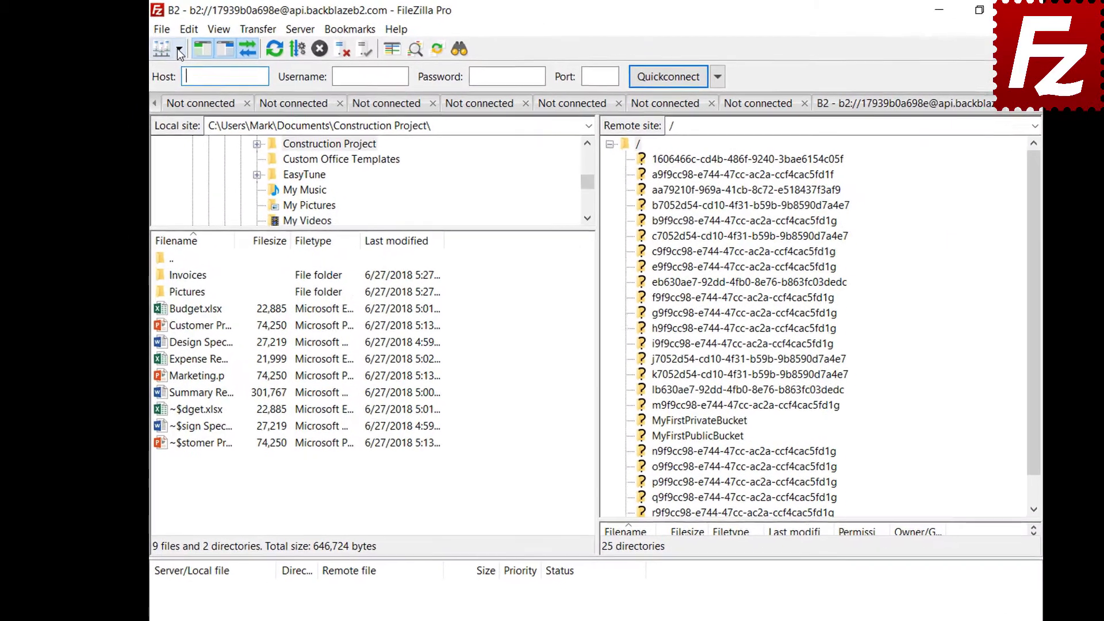
pyautogui.click(180, 51)
pyautogui.click(182, 70)
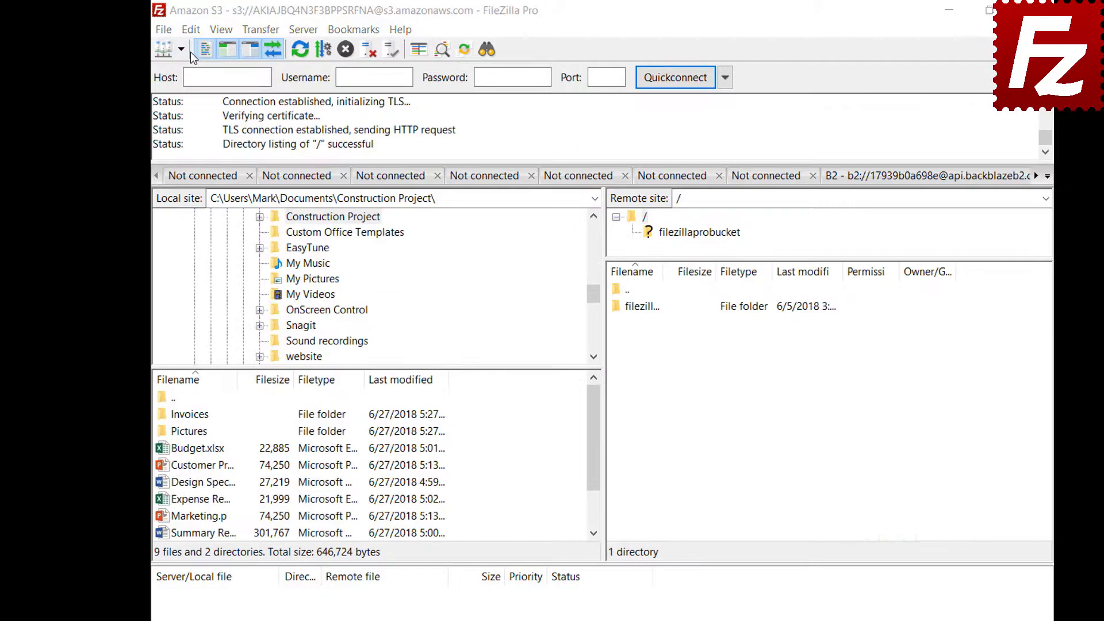
# In Interface settings, try the Explorer, Widescreen and Blackboard pane layouts
pyautogui.click(191, 31)
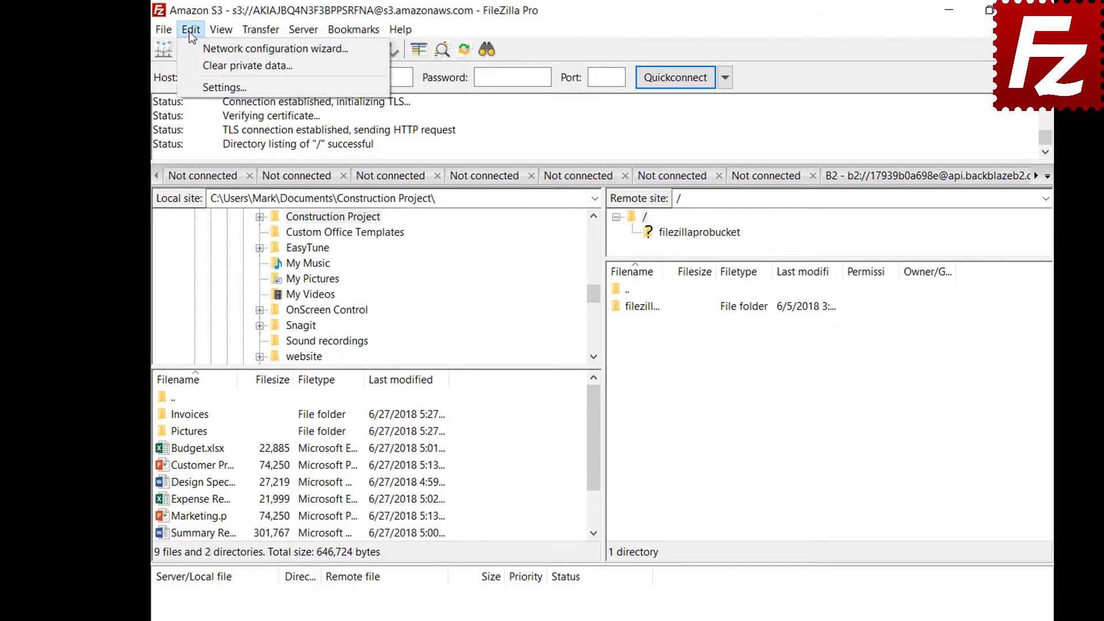
pyautogui.click(194, 88)
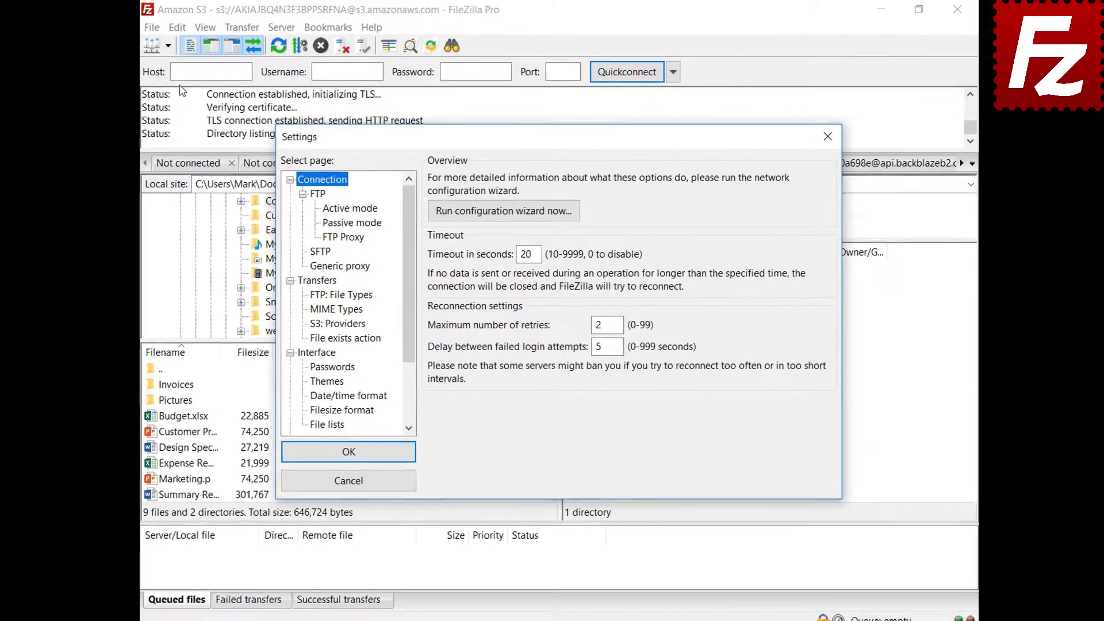
pyautogui.click(305, 353)
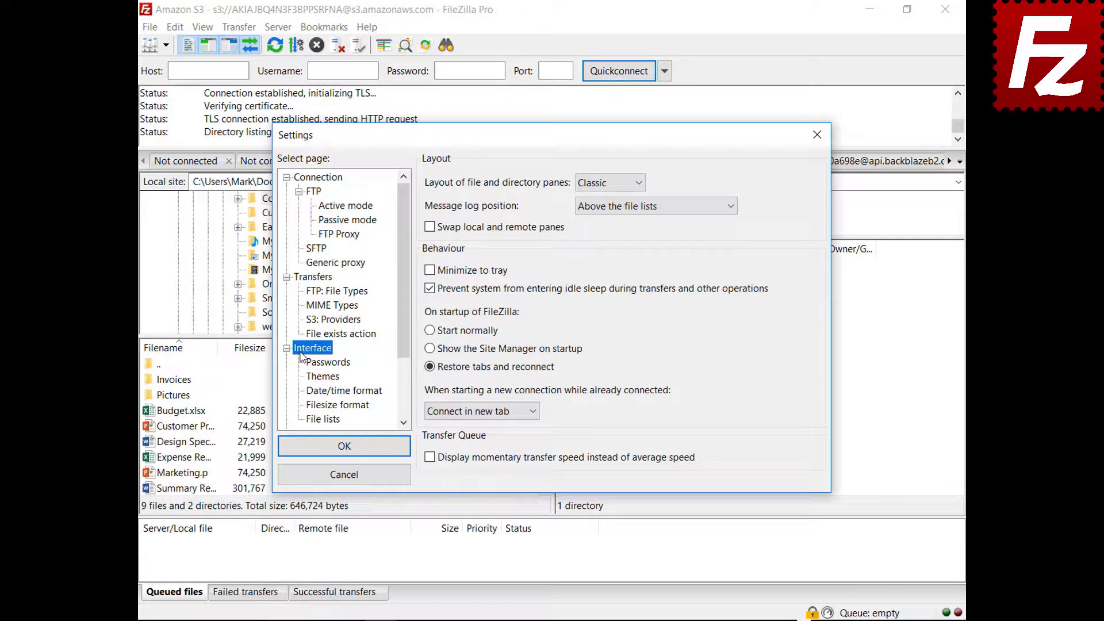
pyautogui.click(608, 184)
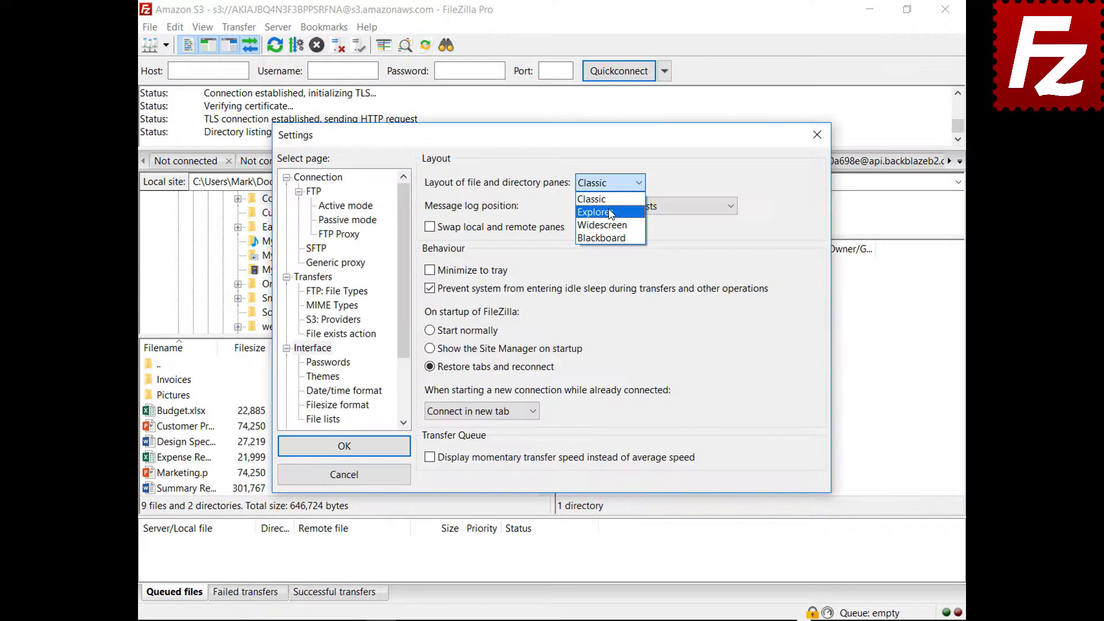
pyautogui.click(598, 210)
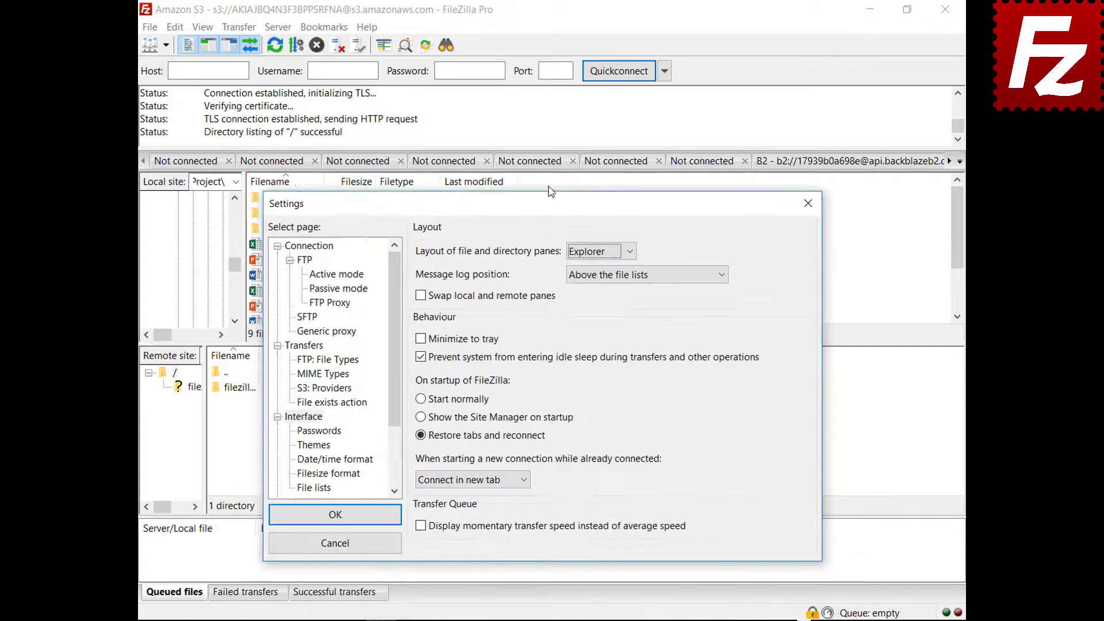
pyautogui.click(598, 184)
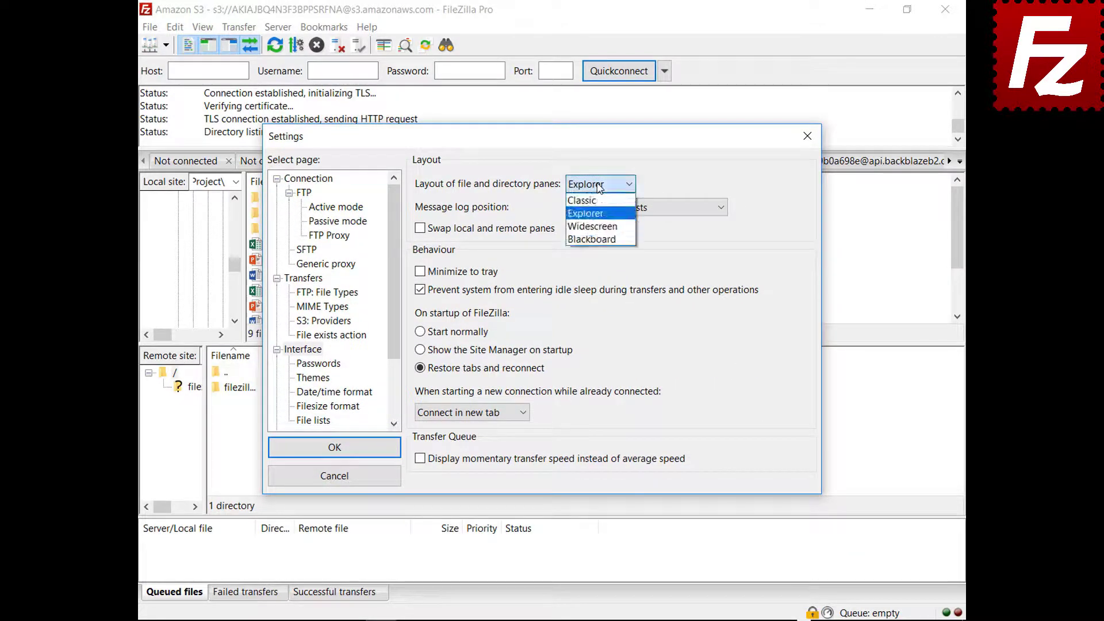
pyautogui.click(592, 226)
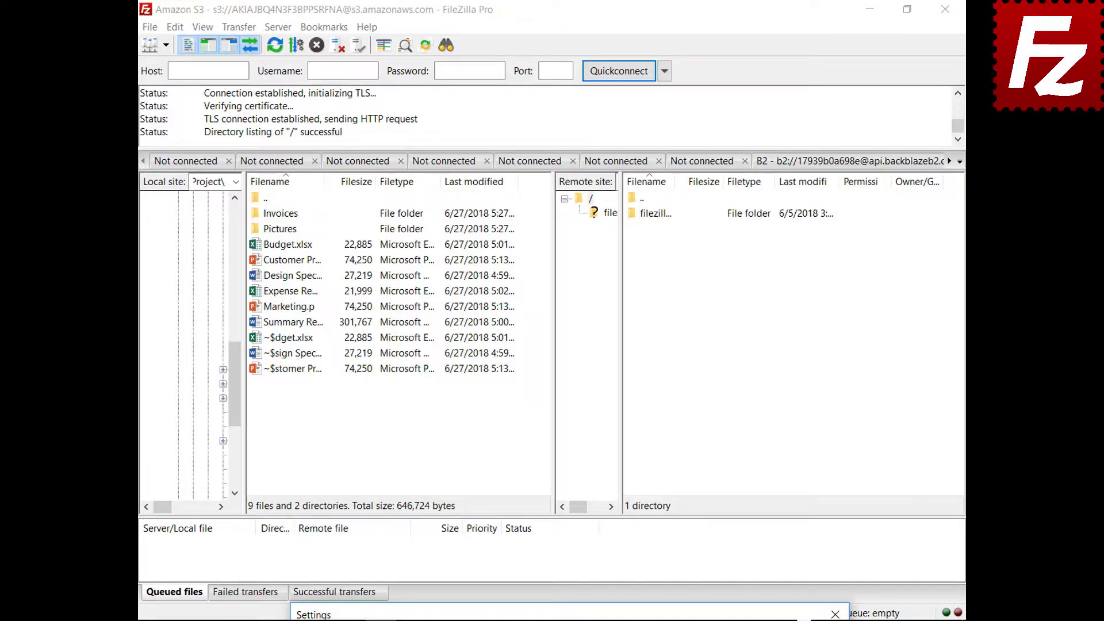
pyautogui.click(592, 196)
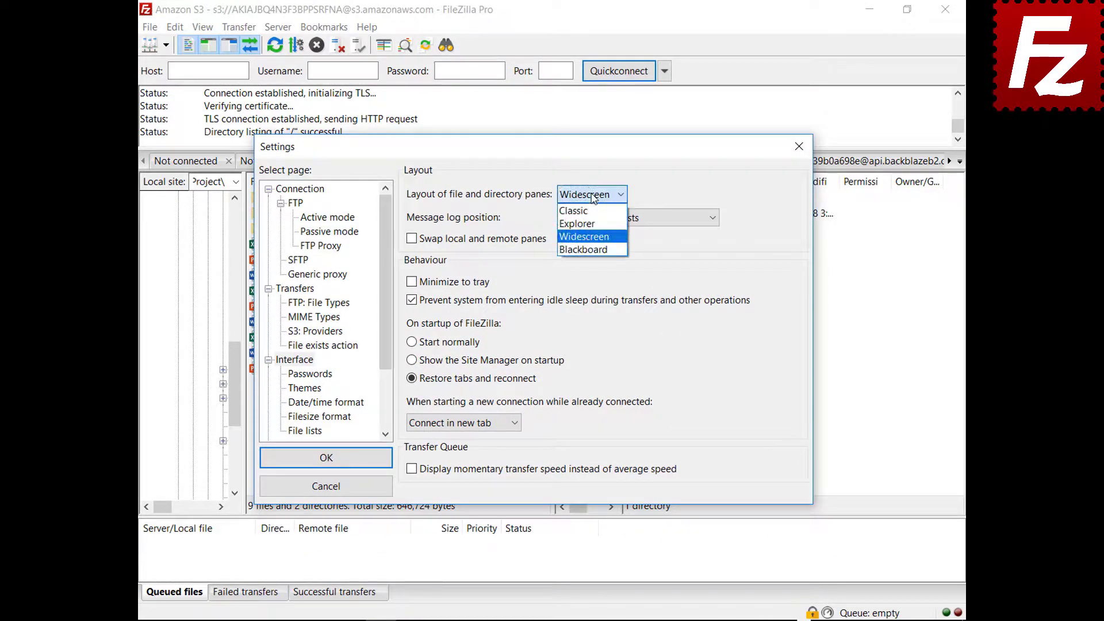
pyautogui.click(588, 249)
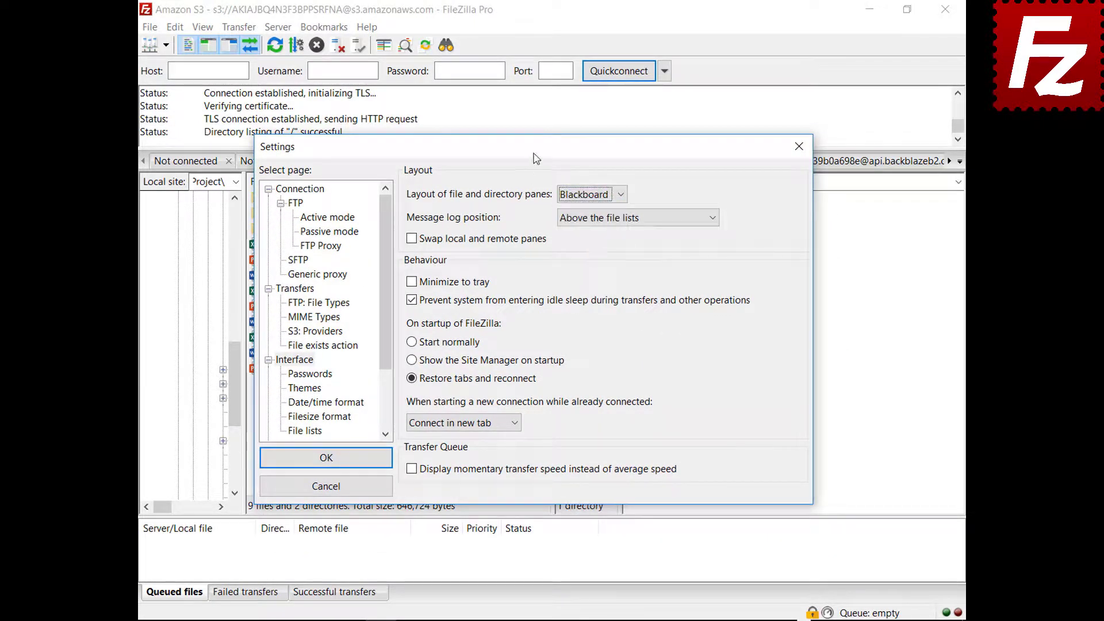
# Preview the Blackboard layout, then restore the Classic pane layout
pyautogui.moveTo(536, 158); pyautogui.dragTo(538, 620)
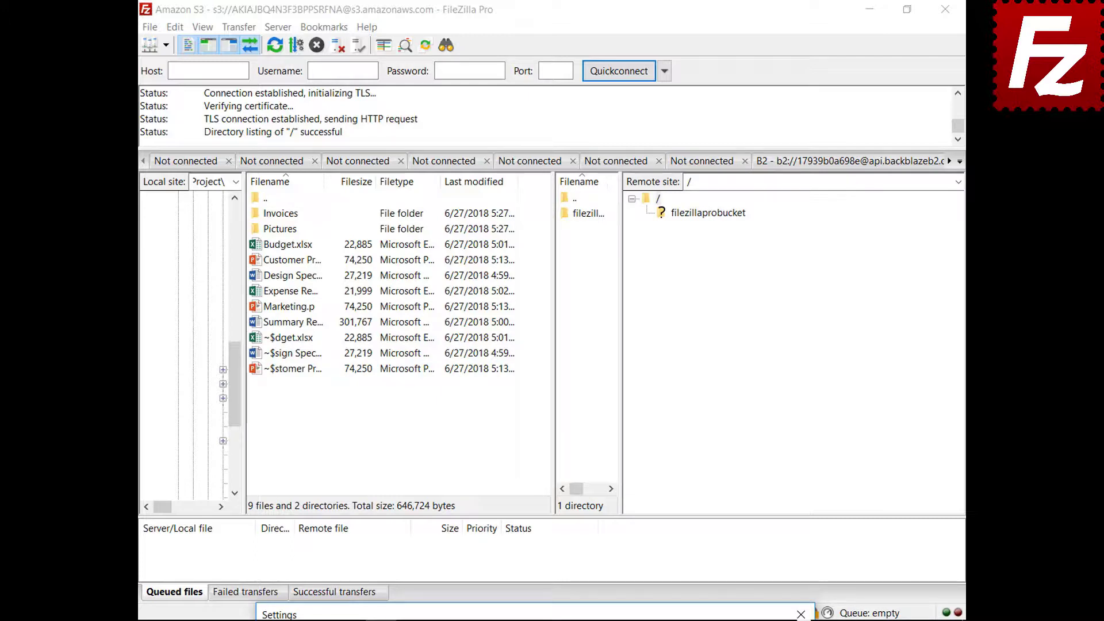
pyautogui.moveTo(517, 613); pyautogui.dragTo(489, 157)
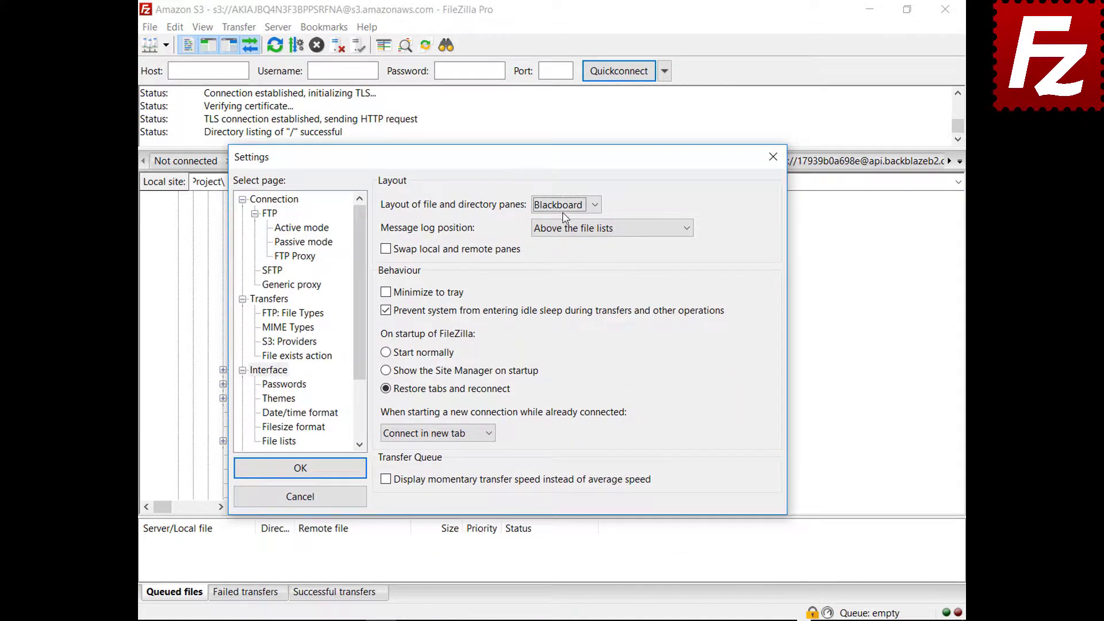
pyautogui.click(564, 205)
pyautogui.click(561, 217)
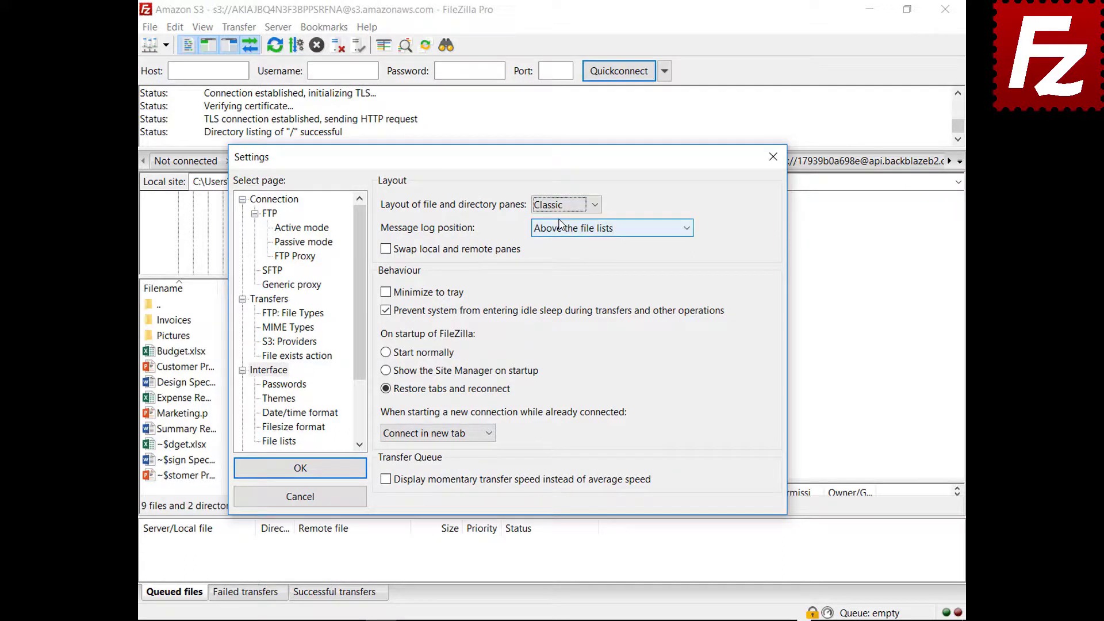
pyautogui.click(593, 229)
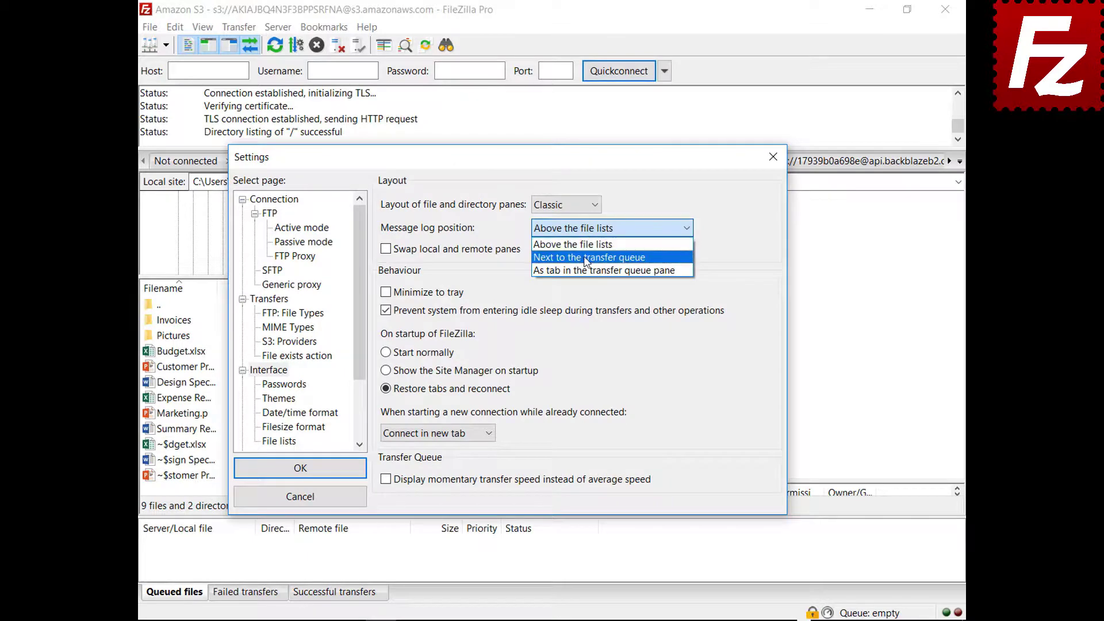
# Put the message log as a tab in the transfer queue pane and enable Minimize to tray
pyautogui.click(584, 257)
pyautogui.moveTo(513, 173); pyautogui.dragTo(535, 119)
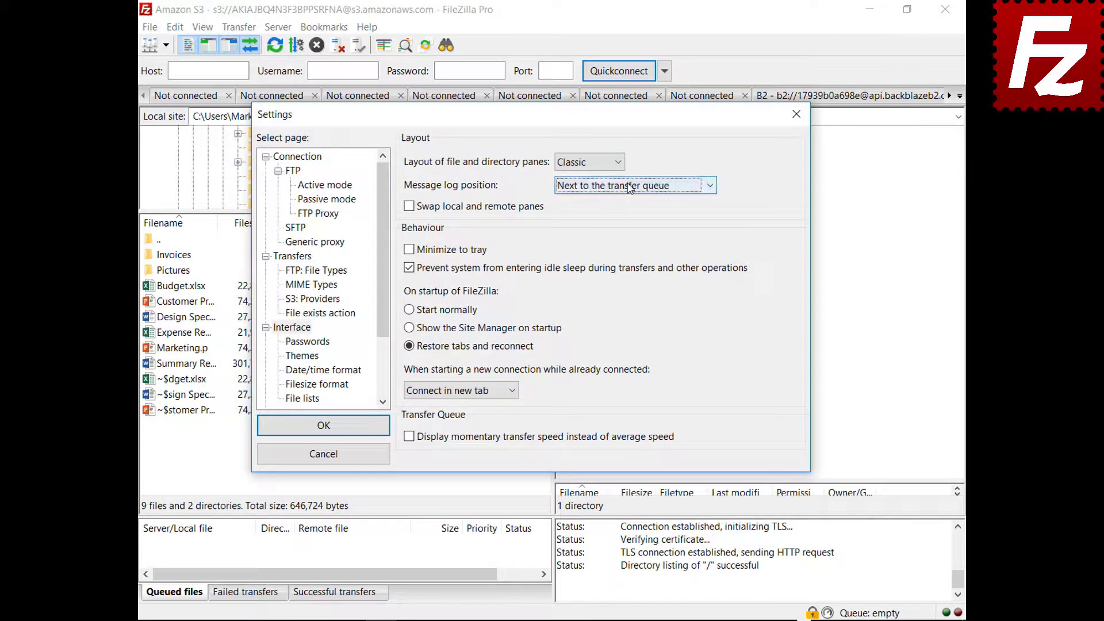
pyautogui.click(633, 185)
pyautogui.click(623, 229)
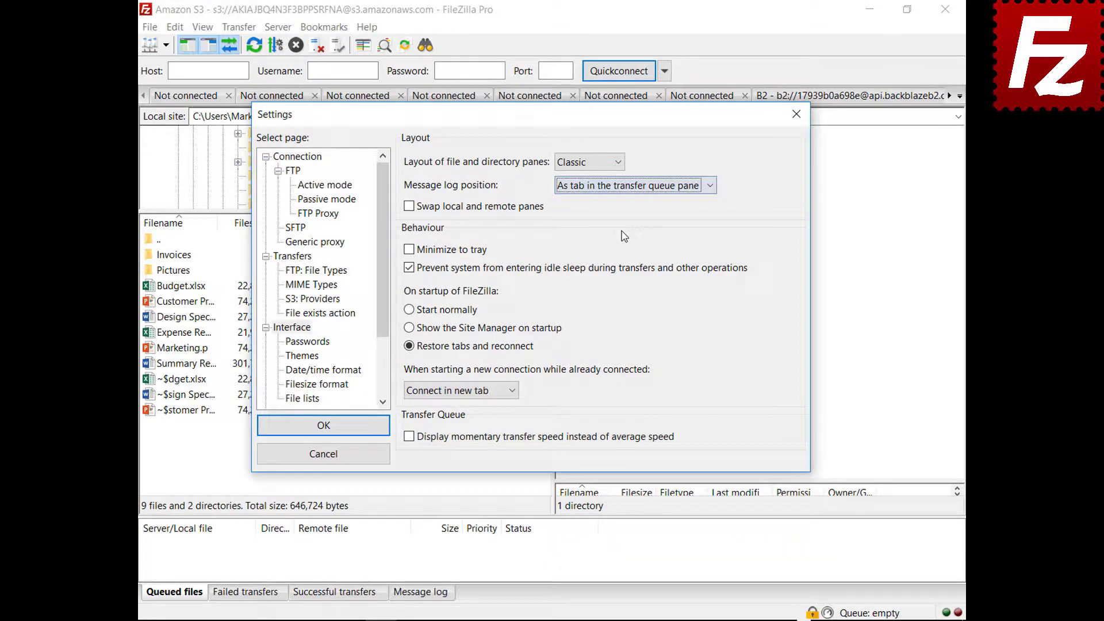
pyautogui.moveTo(551, 167); pyautogui.dragTo(563, 585)
pyautogui.press('Return')
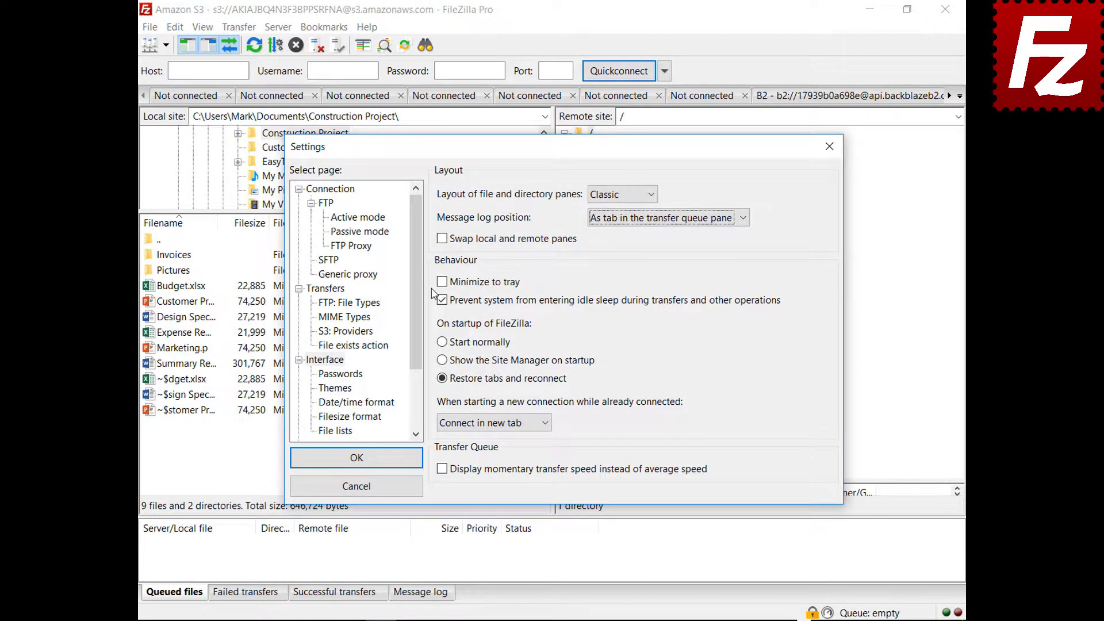
pyautogui.click(442, 282)
pyautogui.click(442, 282)
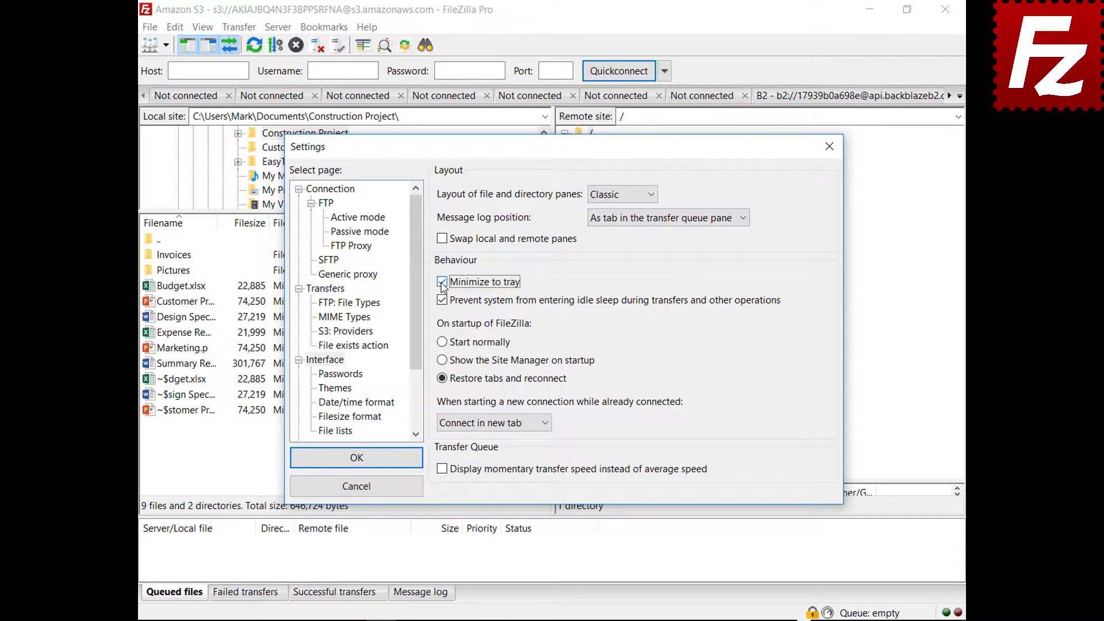
# Save the settings, minimize FileZilla to the tray, restore it from the tray icon, and reopen Settings
pyautogui.click(354, 457)
pyautogui.click(869, 9)
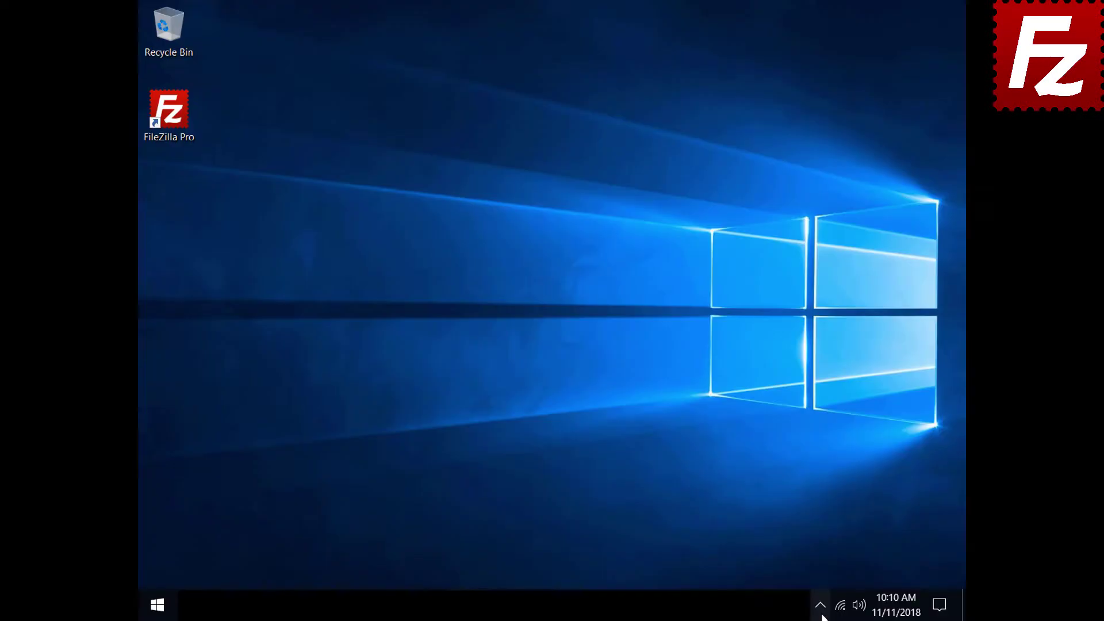
pyautogui.click(821, 607)
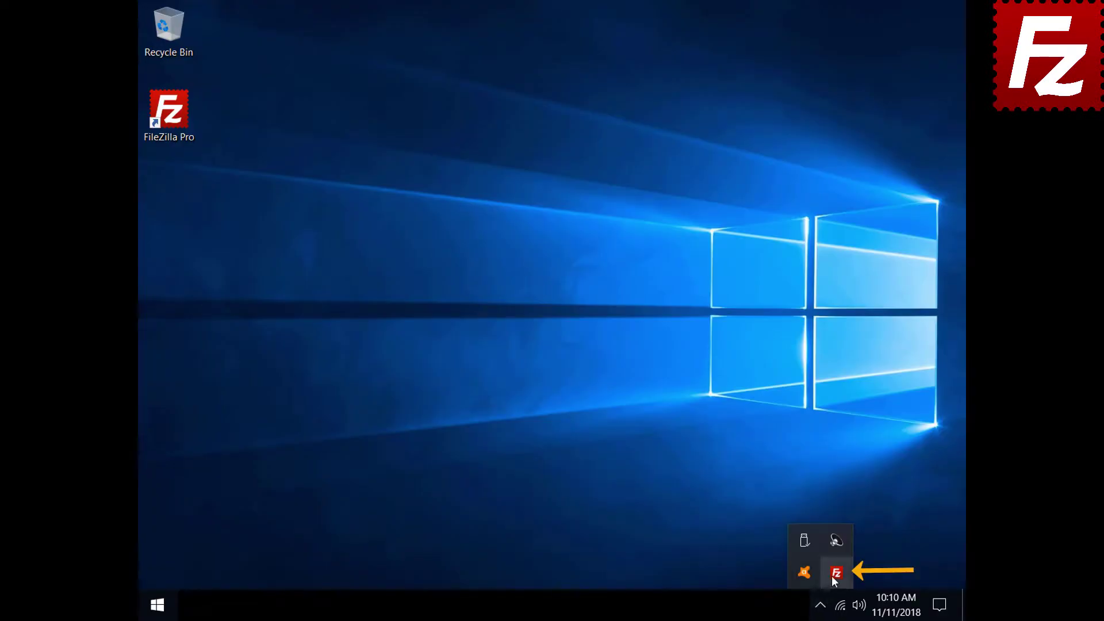
pyautogui.click(831, 575)
pyautogui.click(175, 27)
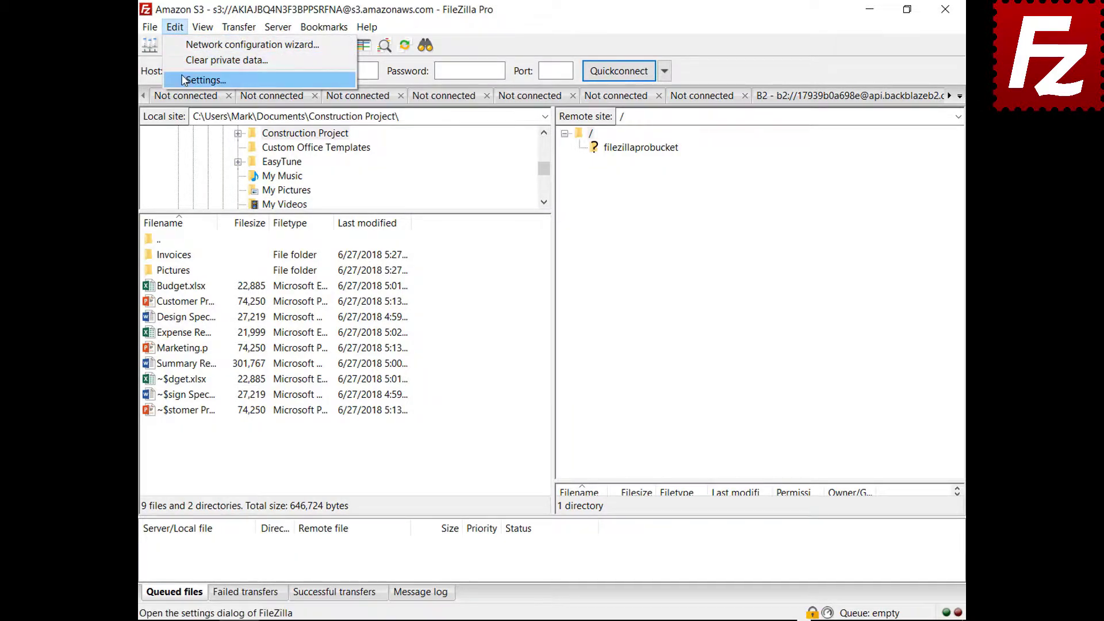
pyautogui.click(201, 80)
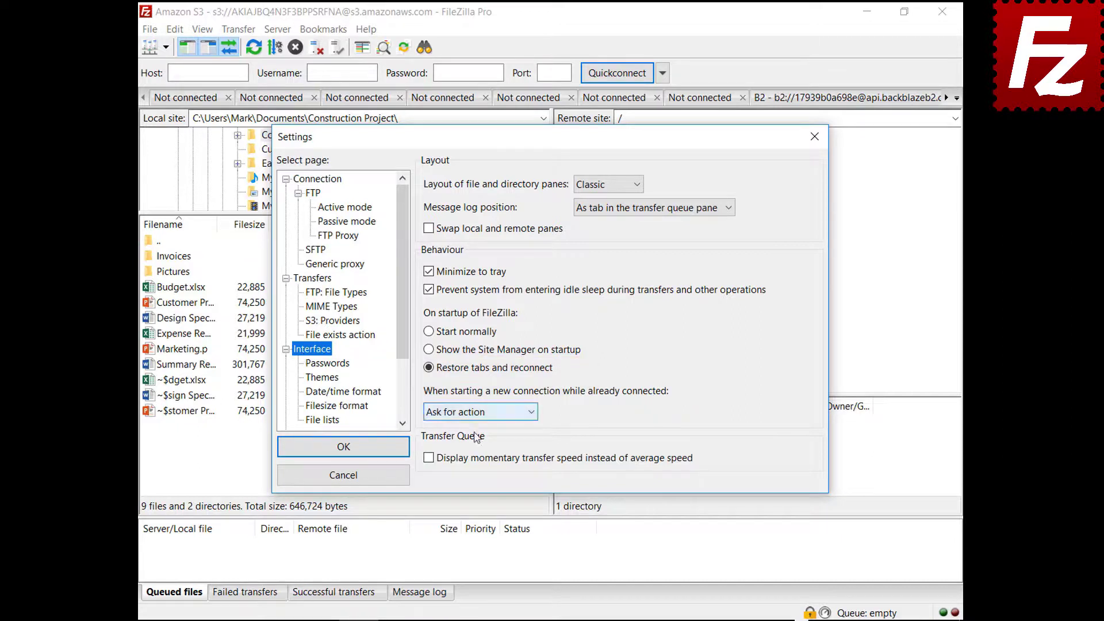
# Set 'When starting a new connection while already connected' to Connect in current tab
pyautogui.click(475, 413)
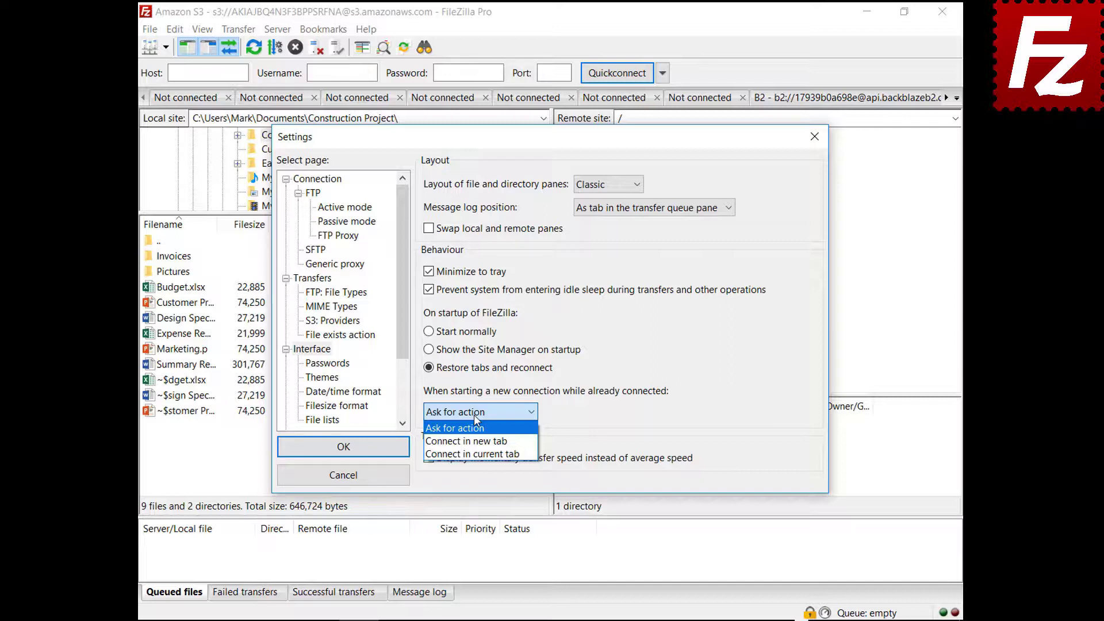
pyautogui.click(473, 441)
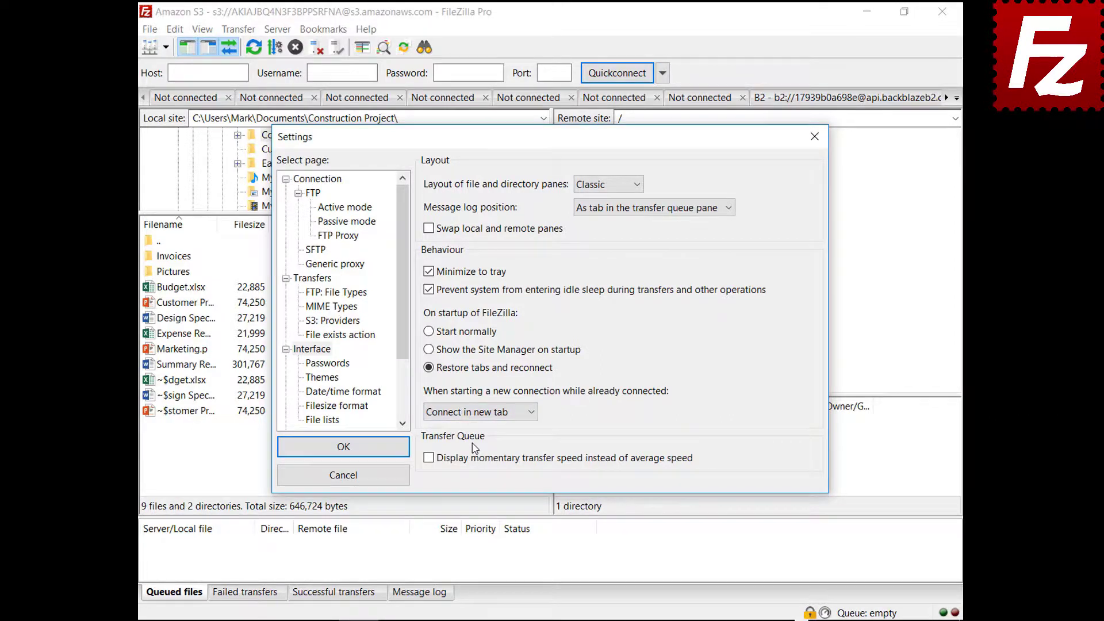
pyautogui.click(477, 412)
pyautogui.click(484, 455)
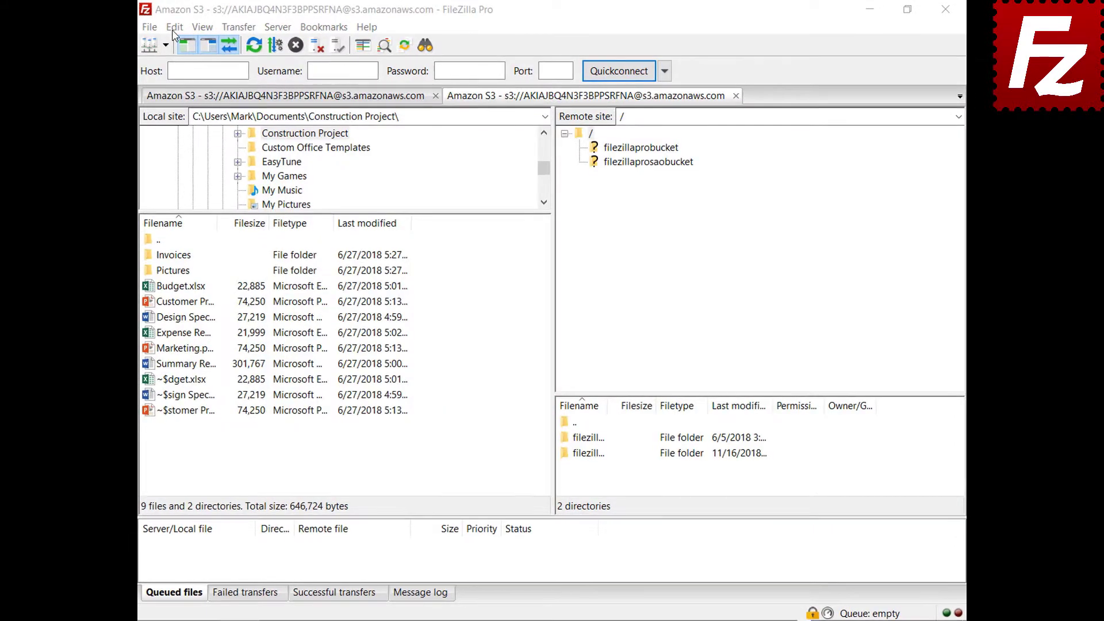
pyautogui.click(174, 27)
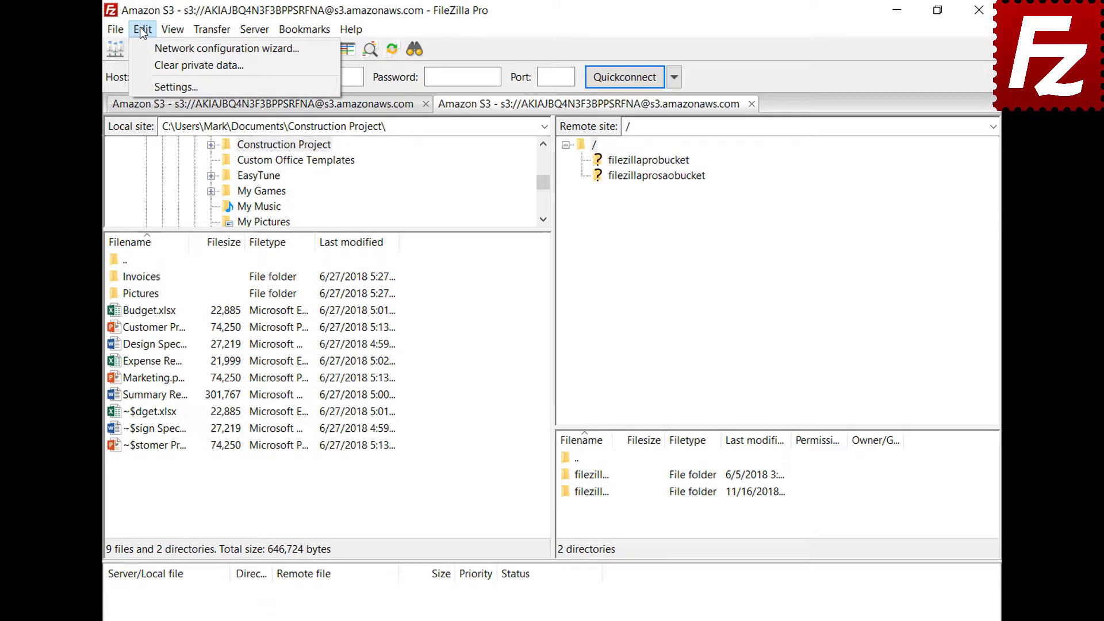
# Set a custom date format %B %d %Y and custom time format %H:%M:%S, and apply
pyautogui.click(148, 90)
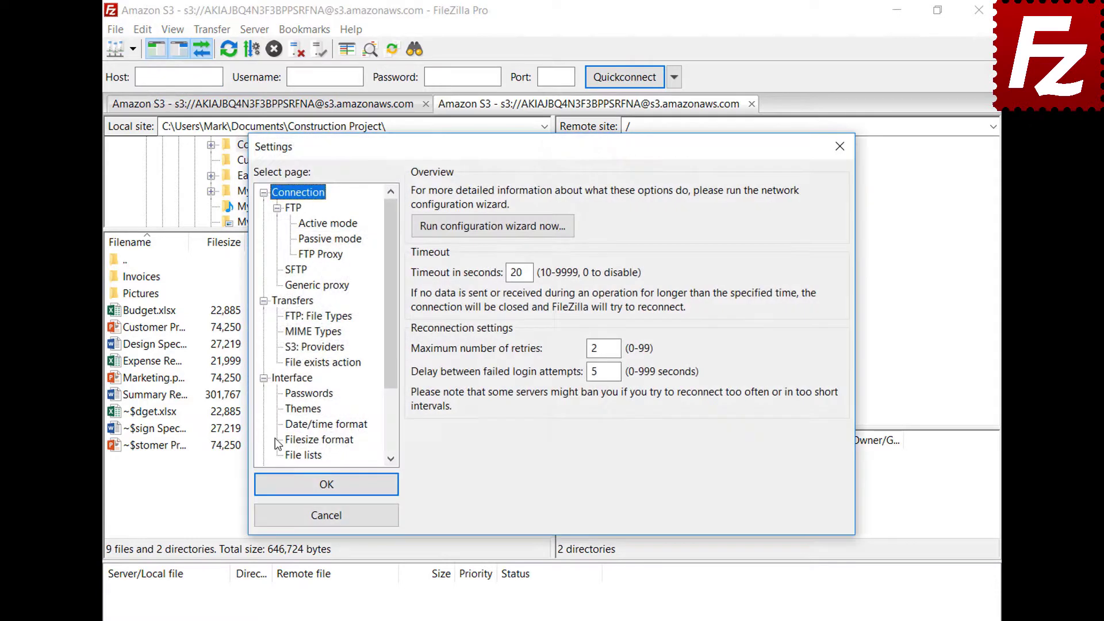
pyautogui.click(290, 425)
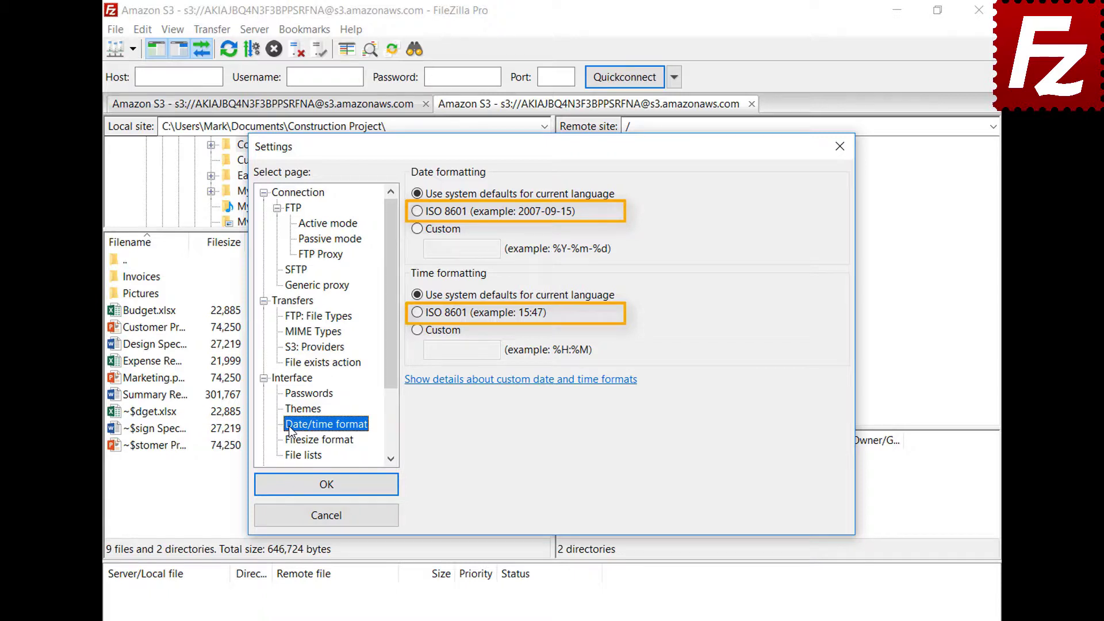
pyautogui.click(419, 231)
pyautogui.click(460, 249)
pyautogui.write('%B %d %Y')
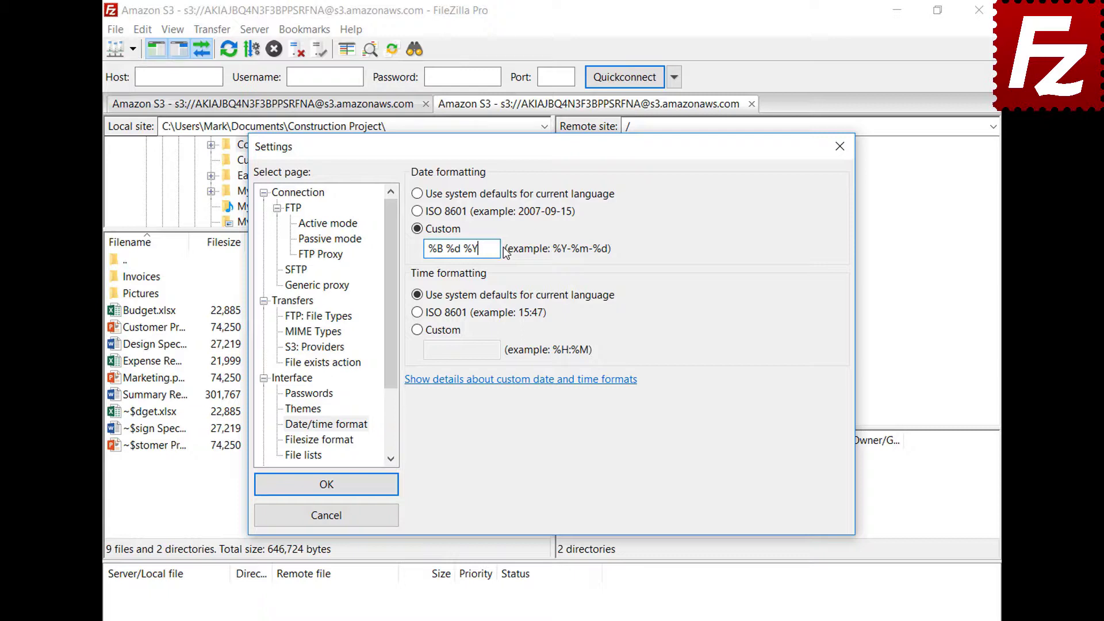
pyautogui.click(418, 330)
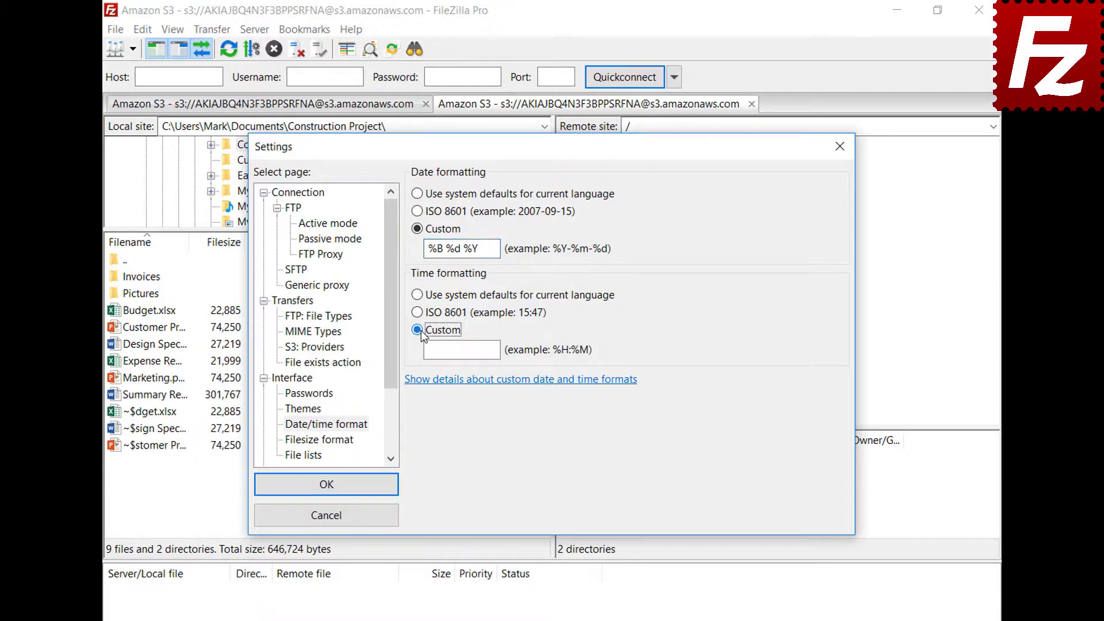
pyautogui.click(498, 350)
pyautogui.write('%H:%M:%S')
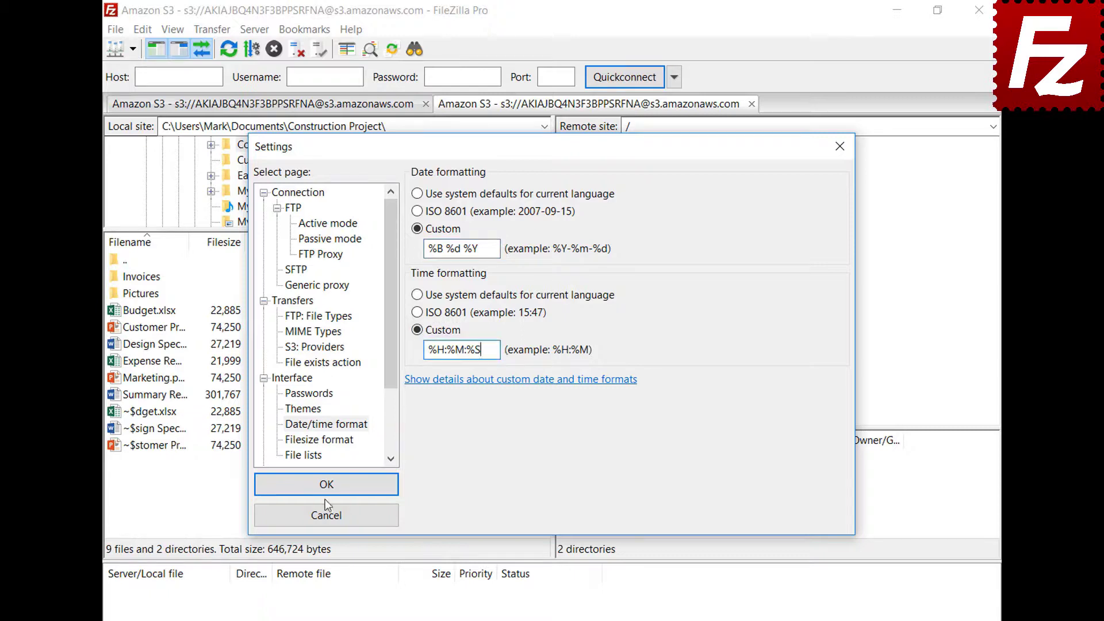
pyautogui.click(327, 485)
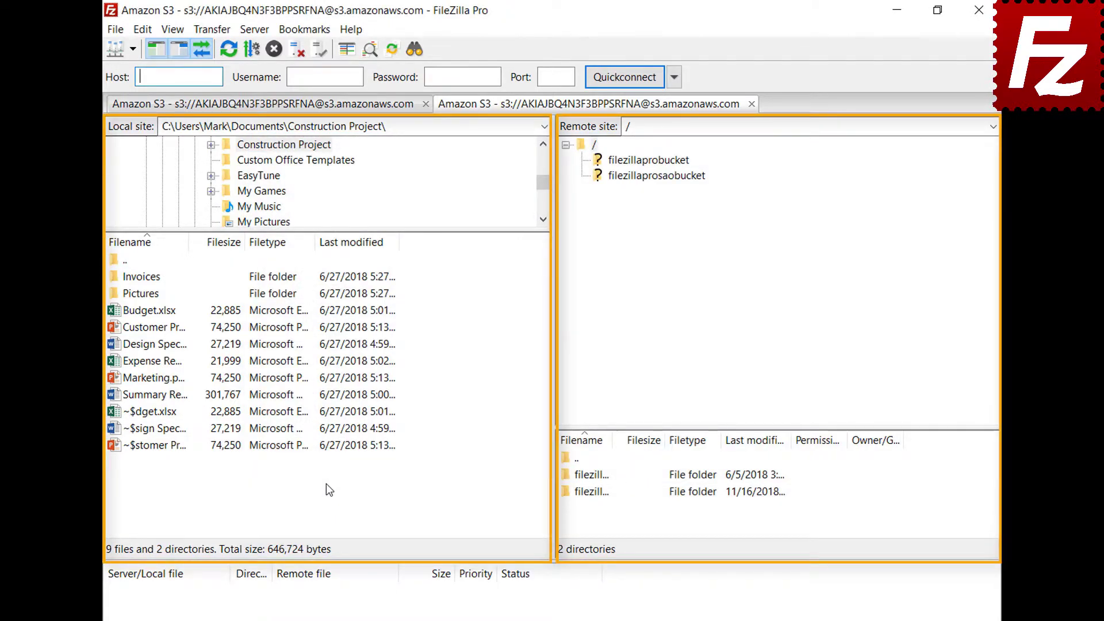
pyautogui.click(142, 29)
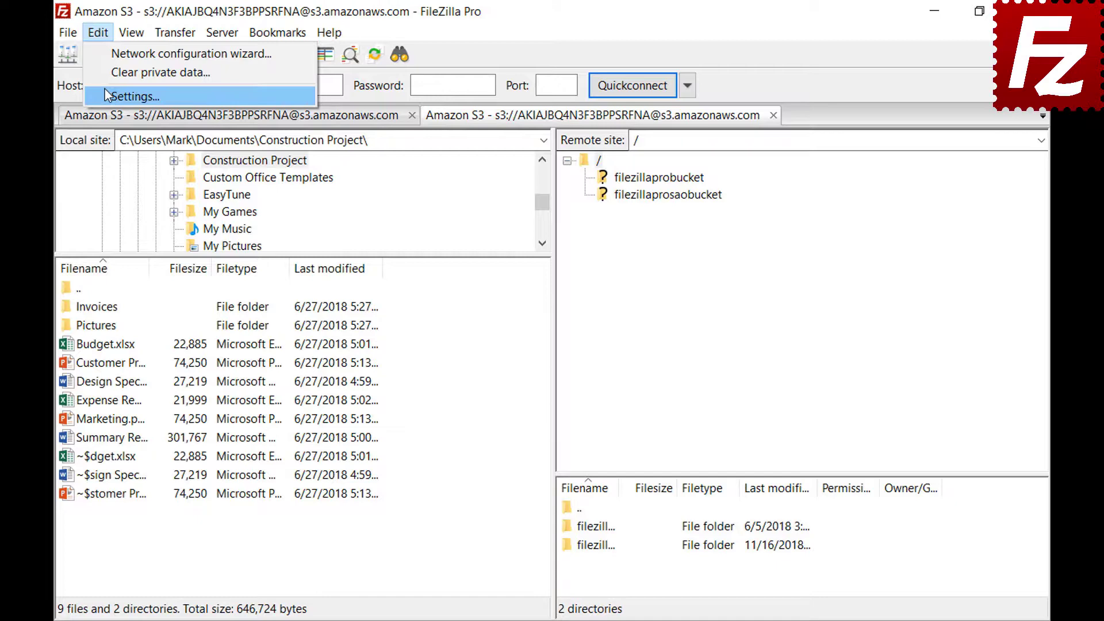
# Keep thousands separators on, use decimal SI prefixes for file sizes, and show 2 decimal places
pyautogui.click(105, 90)
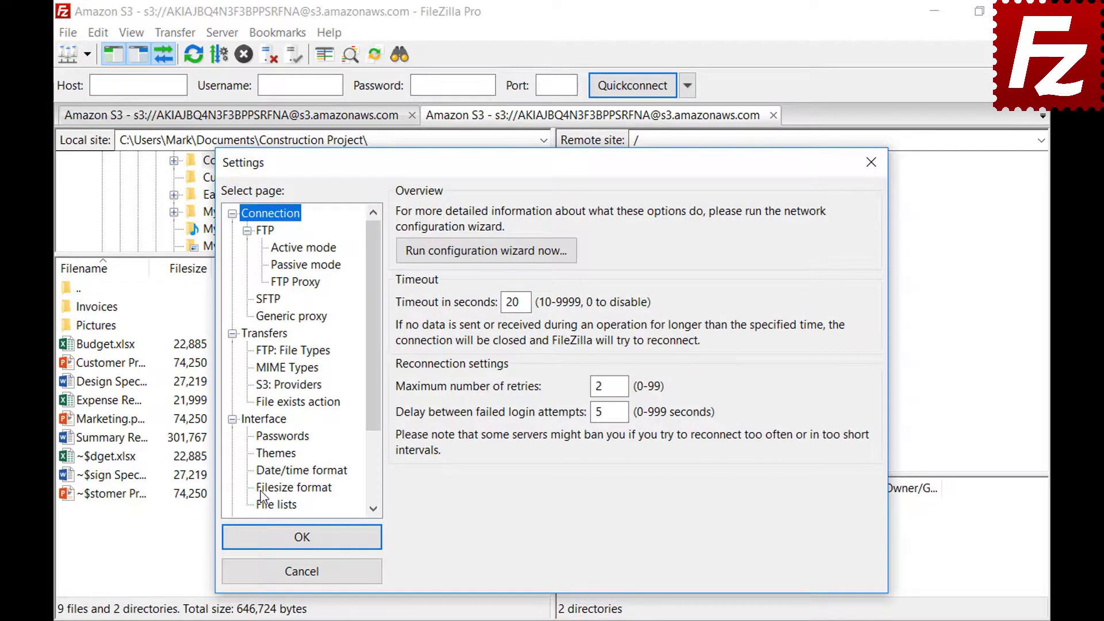
pyautogui.click(262, 493)
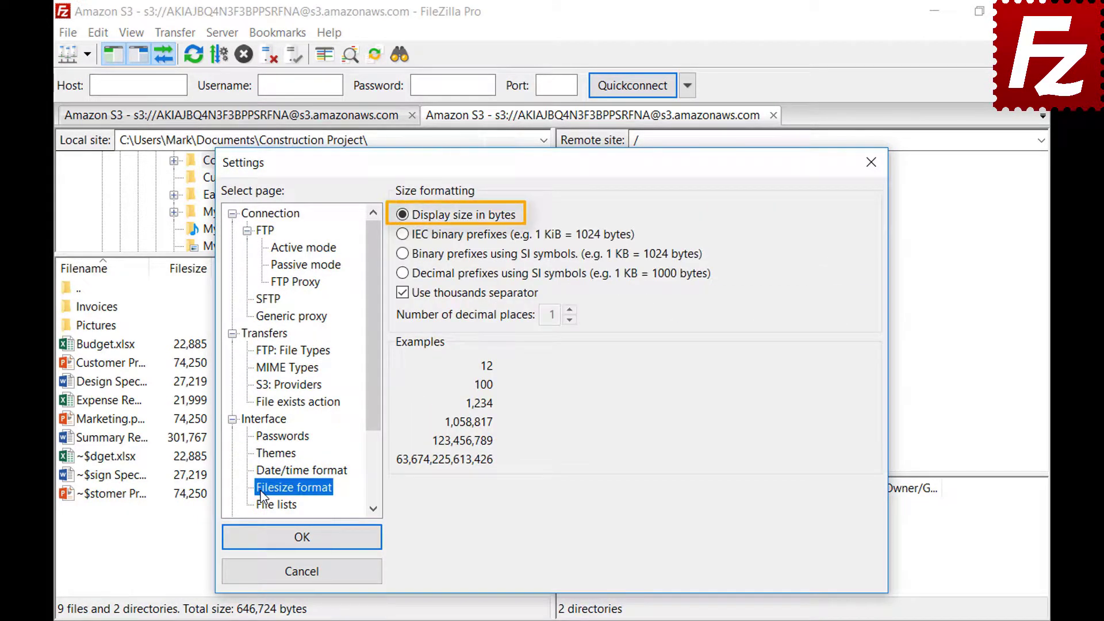
pyautogui.click(403, 294)
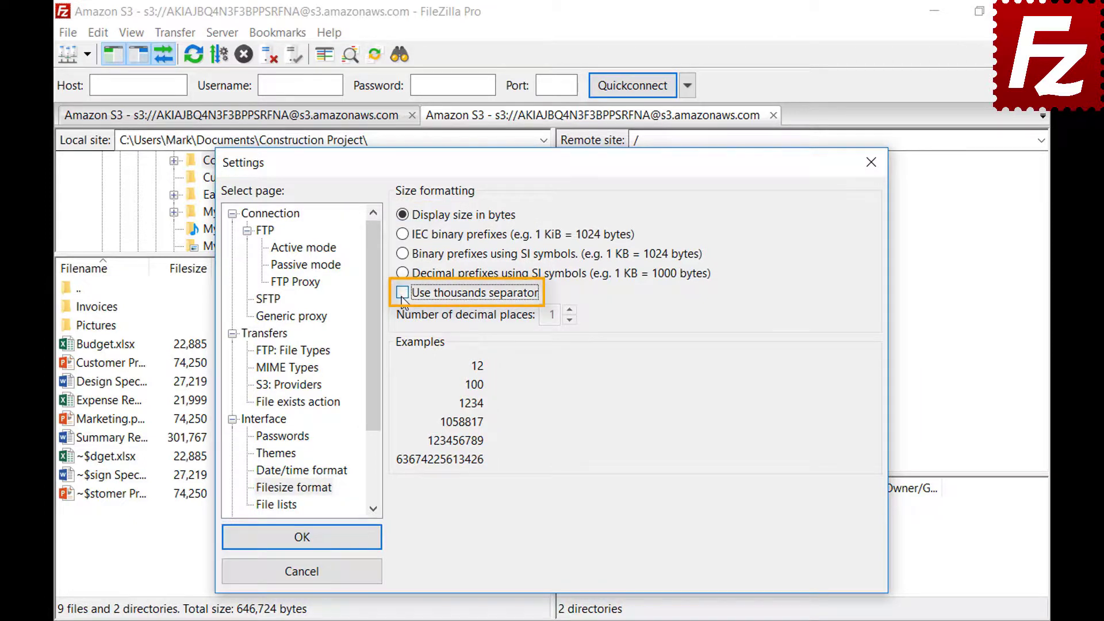
pyautogui.click(403, 293)
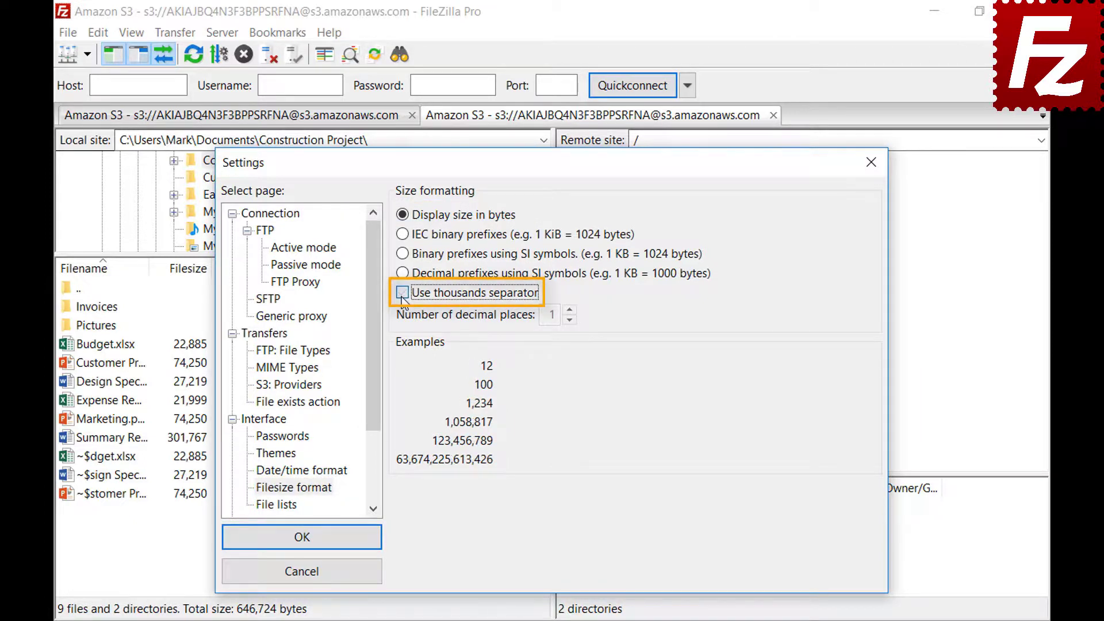
pyautogui.click(403, 235)
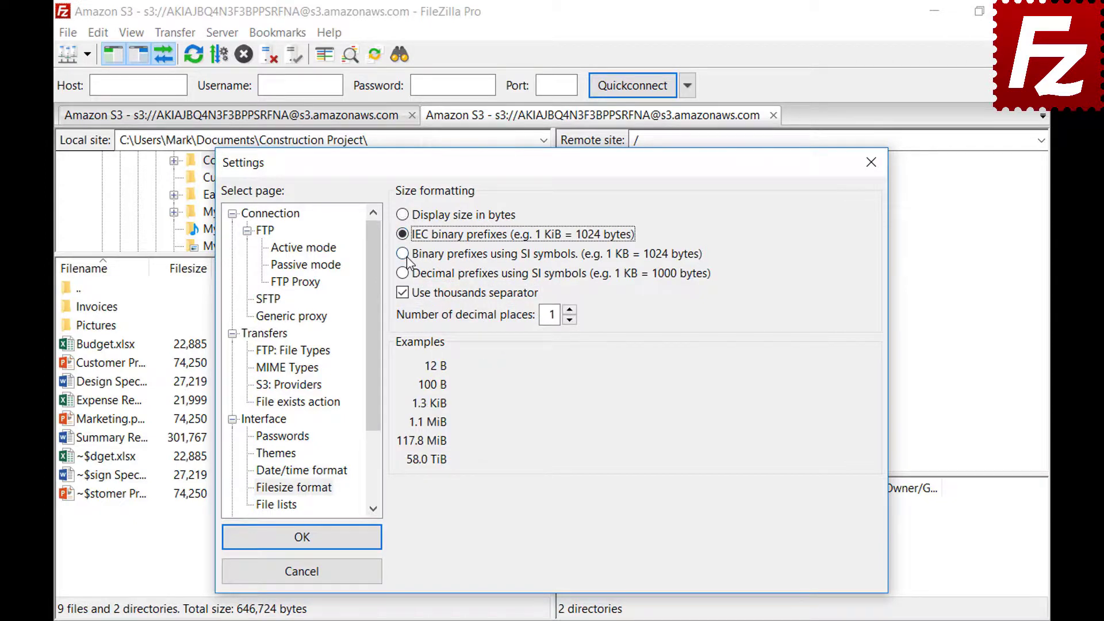
pyautogui.click(404, 255)
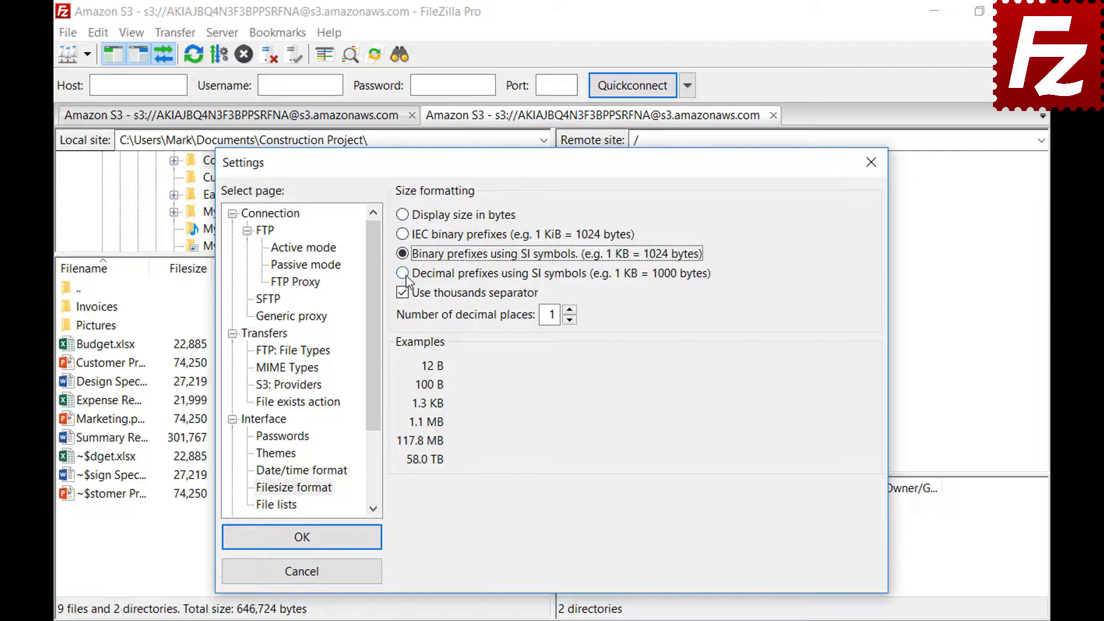
pyautogui.click(406, 275)
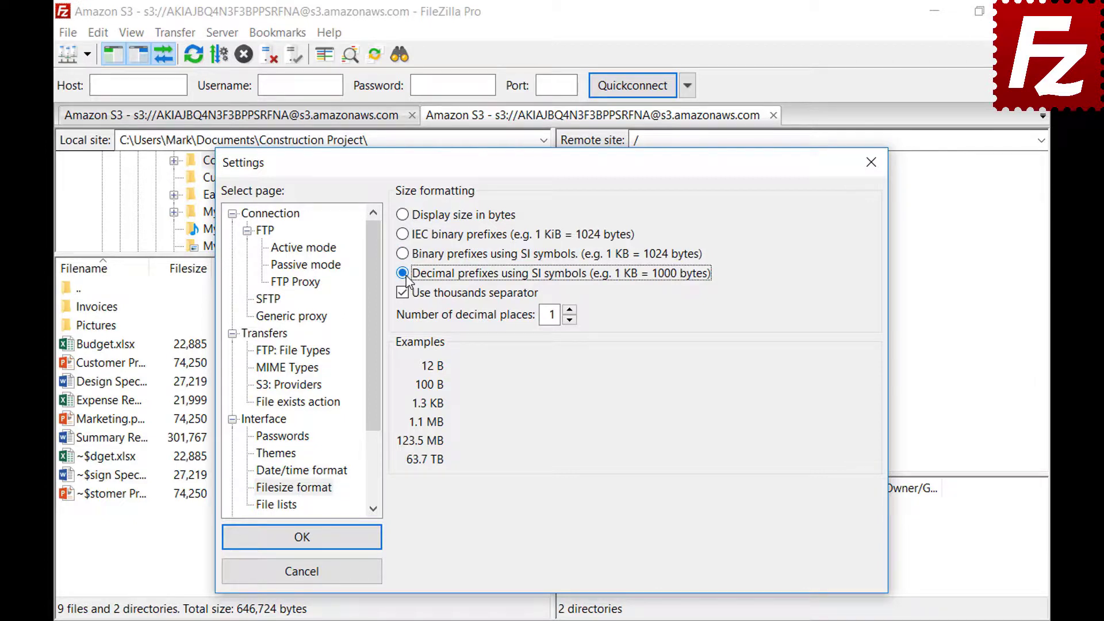
pyautogui.click(569, 309)
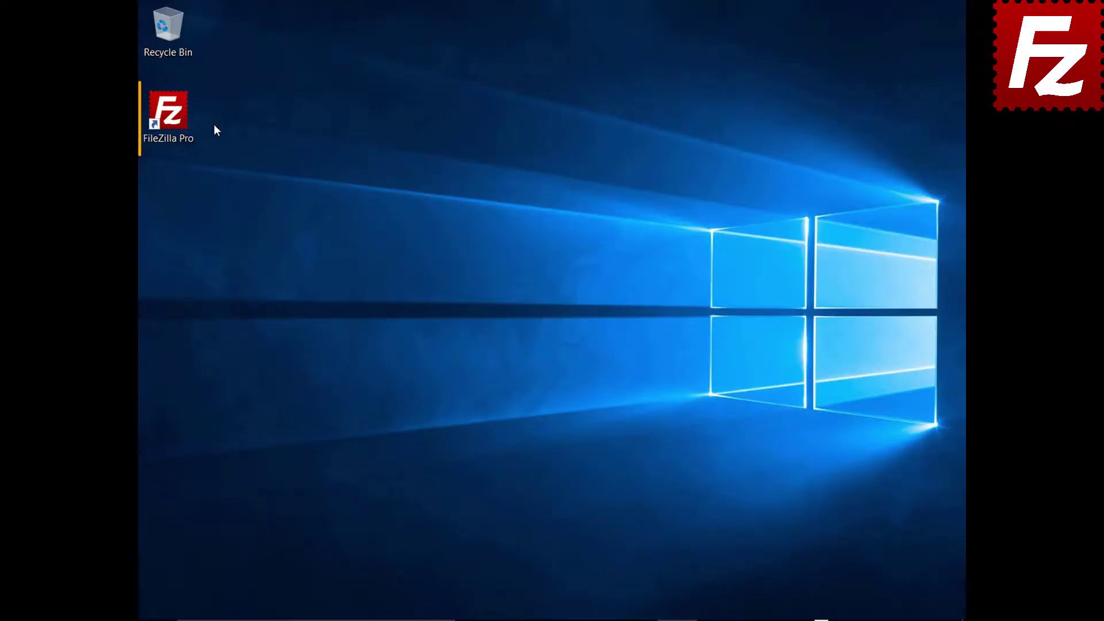
# Relaunch FileZilla Pro from its desktop shortcut
pyautogui.doubleClick(174, 119)
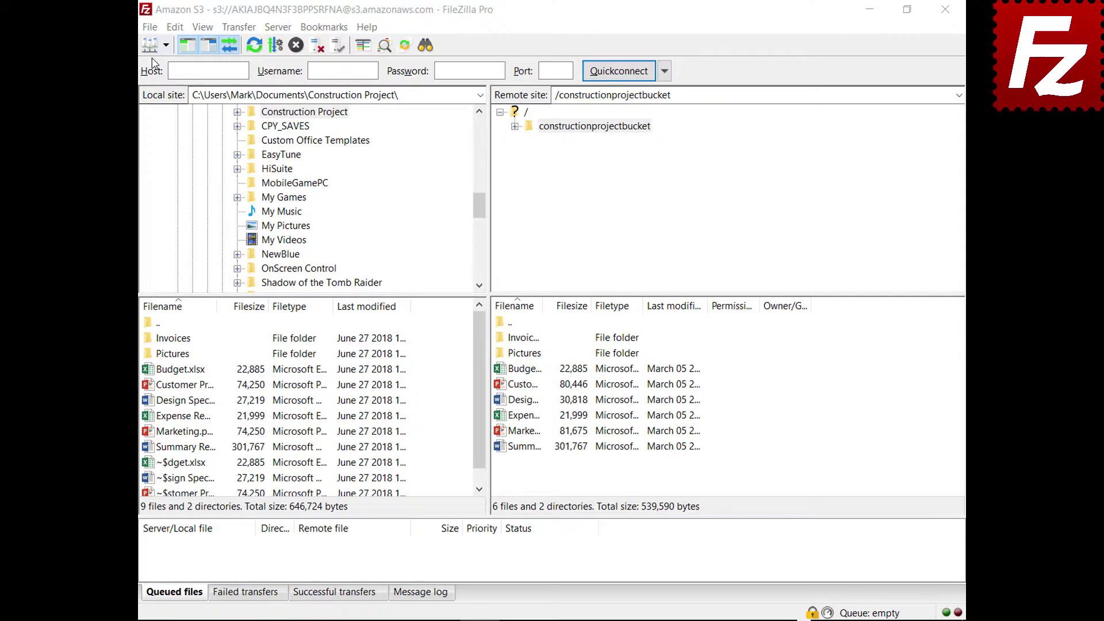
pyautogui.click(151, 28)
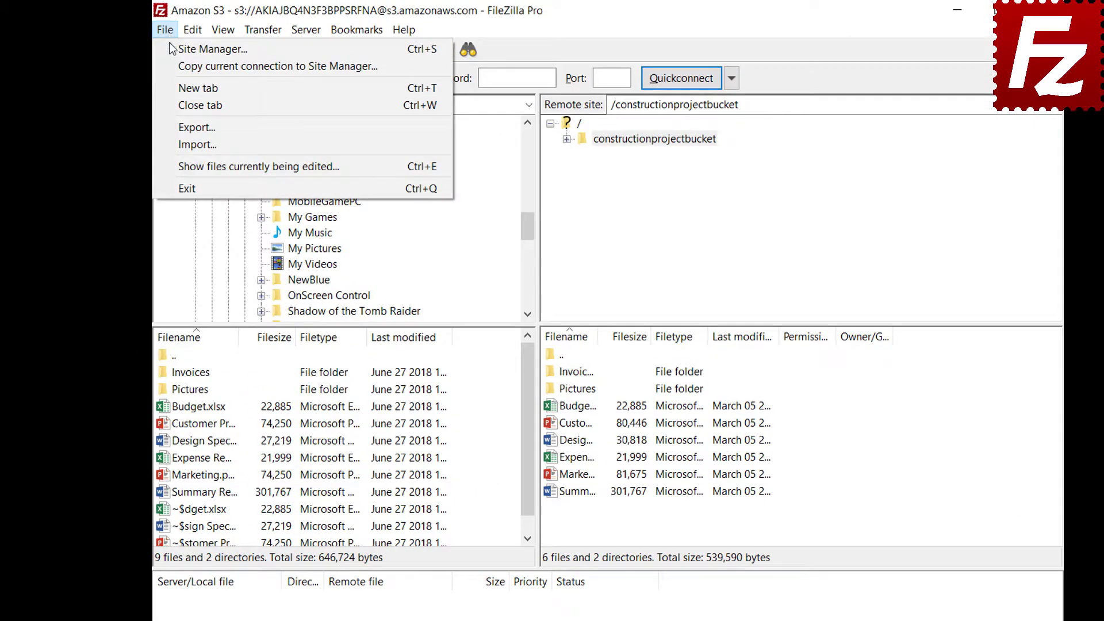
# Choose to export Site Manager entries, settings, transfer queue and filters
pyautogui.click(176, 127)
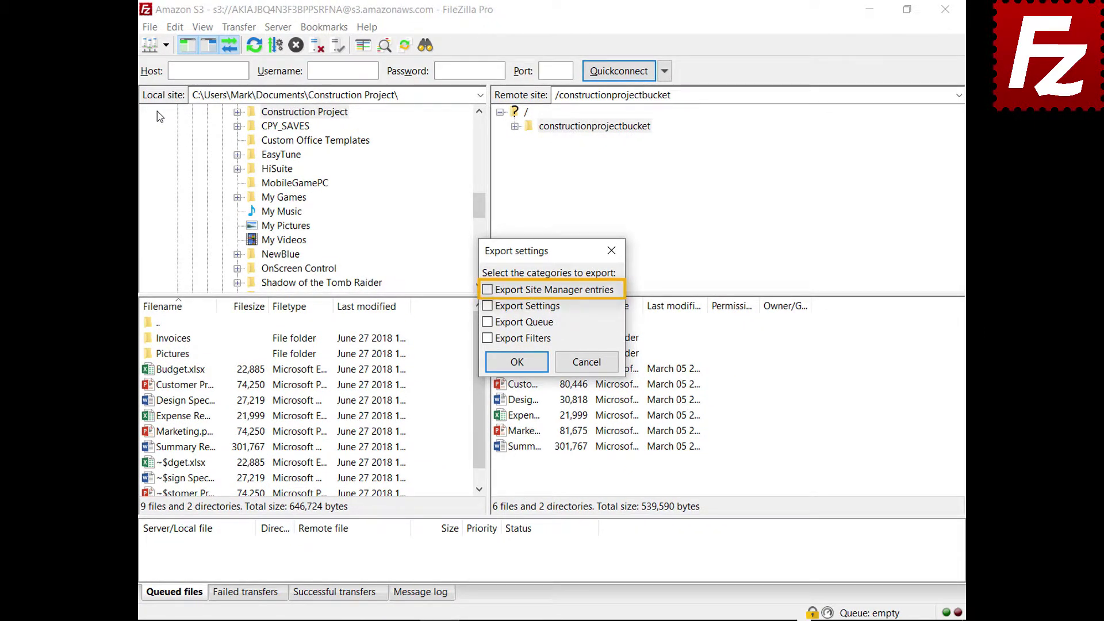
pyautogui.click(488, 291)
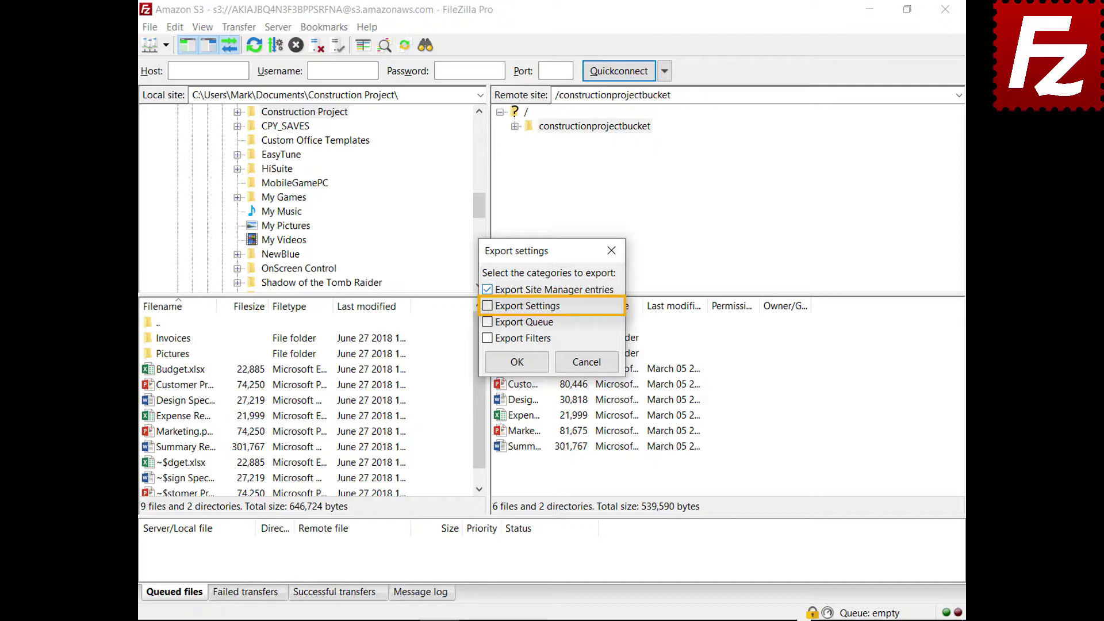
pyautogui.click(488, 307)
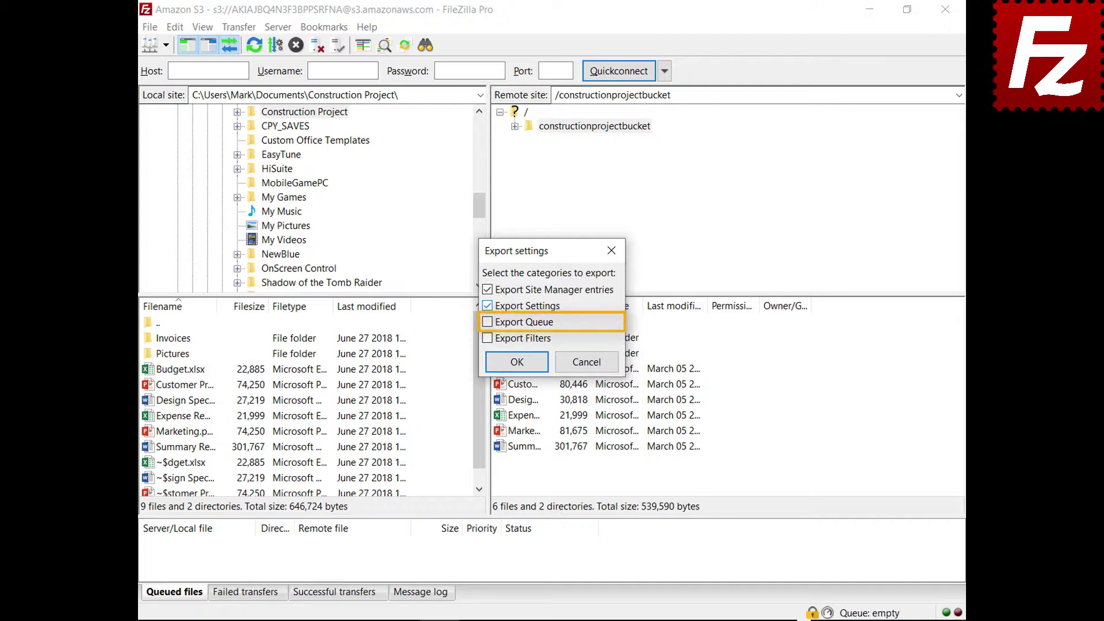
pyautogui.click(488, 322)
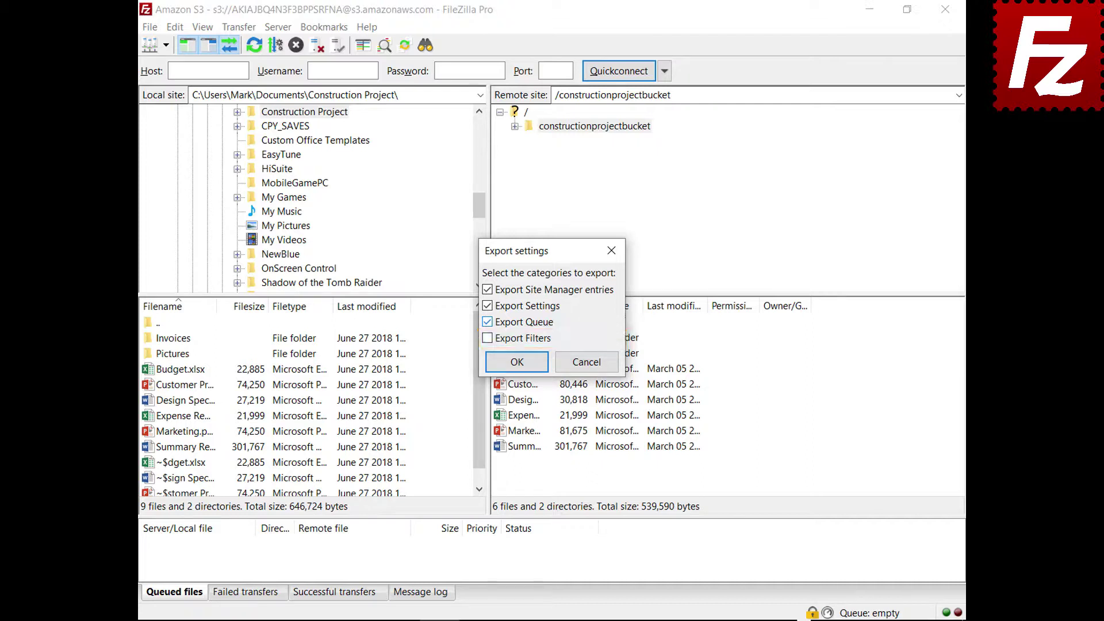
pyautogui.click(487, 339)
pyautogui.click(519, 369)
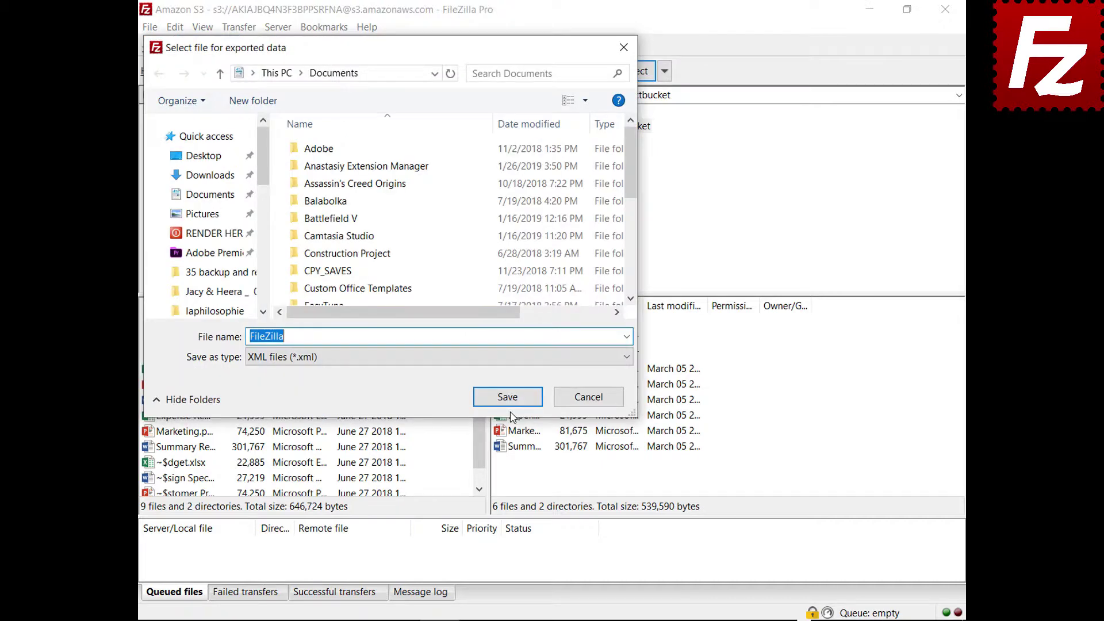
# Save the export as FileZilla.xml in Documents, then bring up the settings import picker
pyautogui.click(509, 402)
pyautogui.click(152, 28)
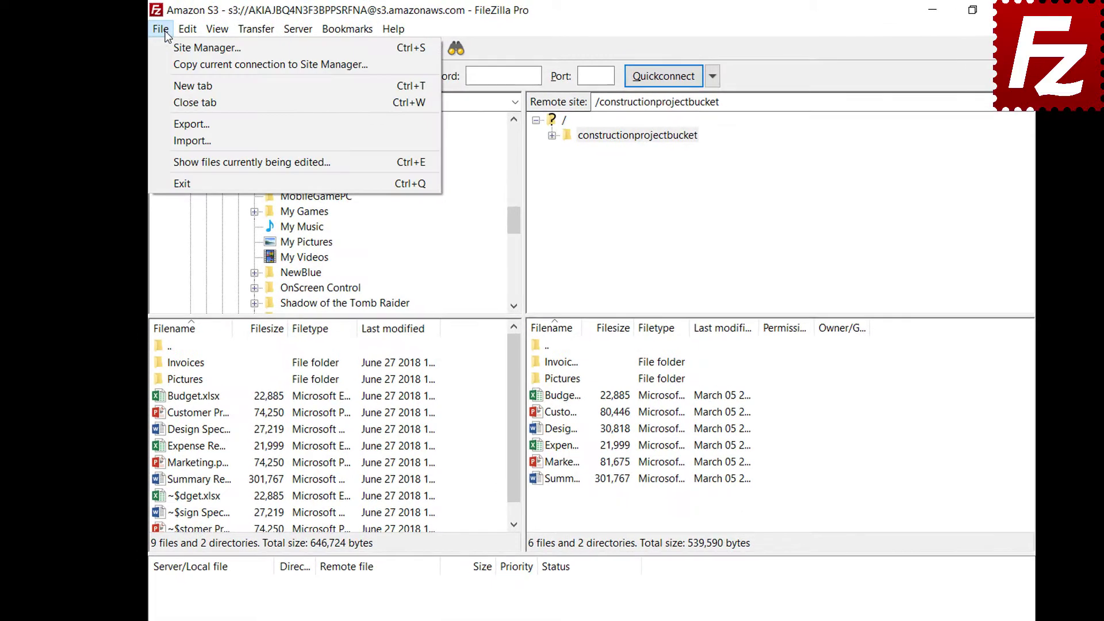
pyautogui.click(165, 143)
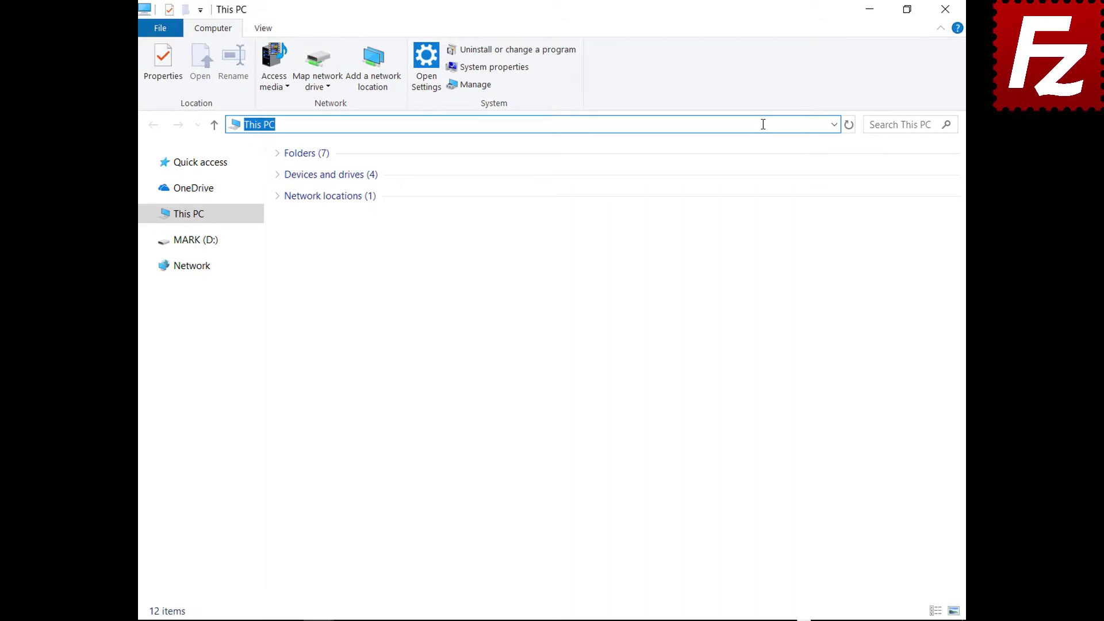
# Go to %APPDATA%\FileZilla and select all seven configuration files
pyautogui.write('%APPDATA%\\FileZilla')
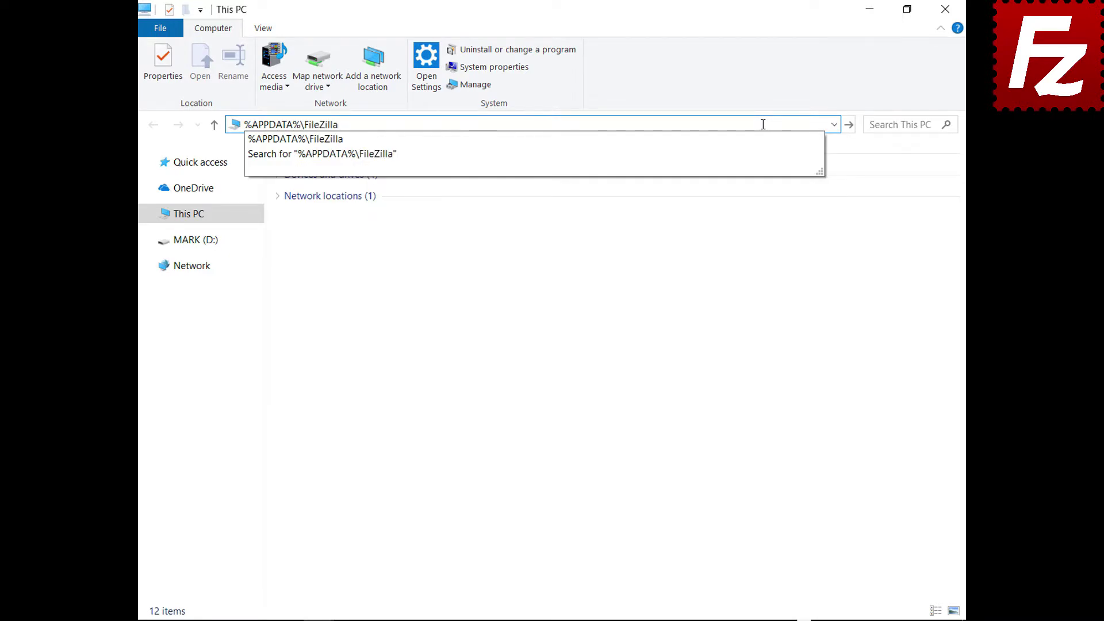
pyautogui.press('Return')
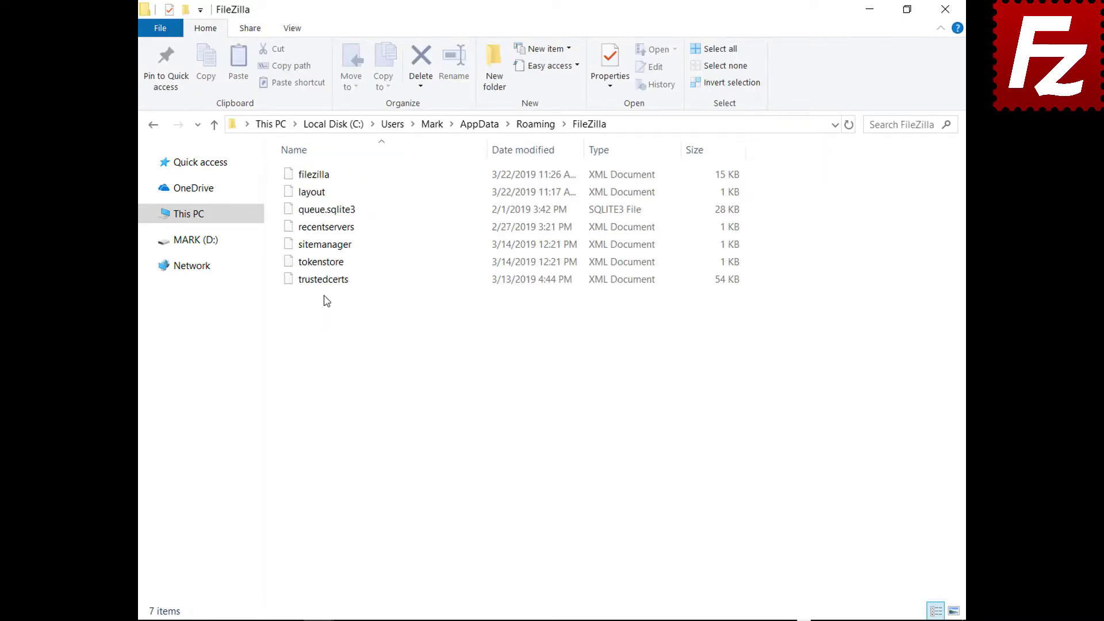
pyautogui.moveTo(323, 301); pyautogui.dragTo(325, 166)
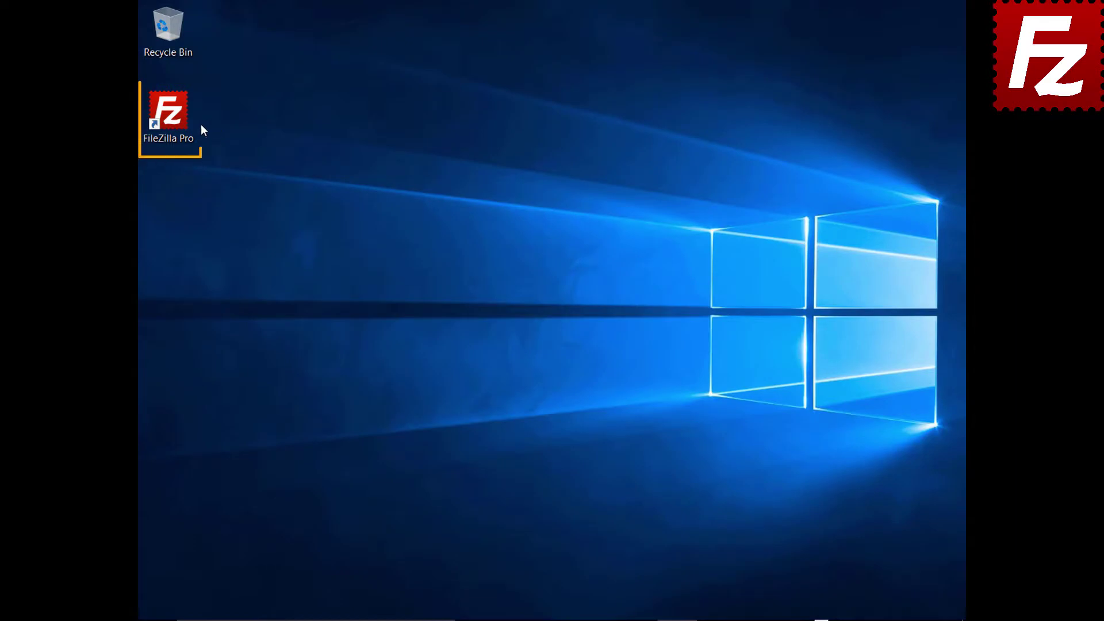
# Launch FileZilla Pro and connect to the saved Amazon S3 site in a new tab
pyautogui.doubleClick(175, 119)
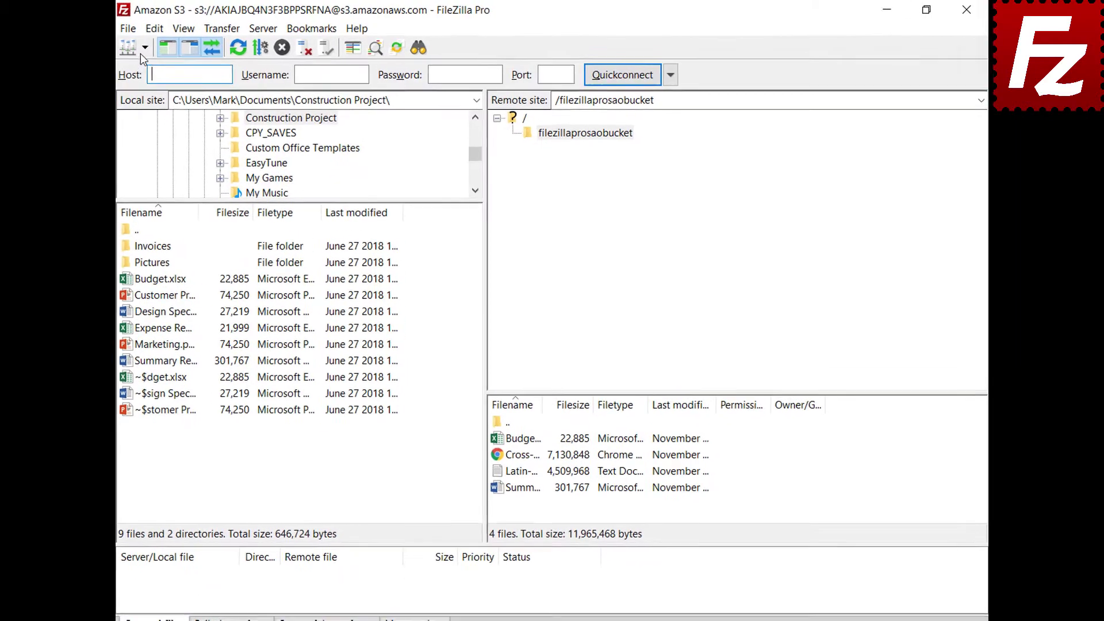
pyautogui.click(129, 51)
pyautogui.click(129, 68)
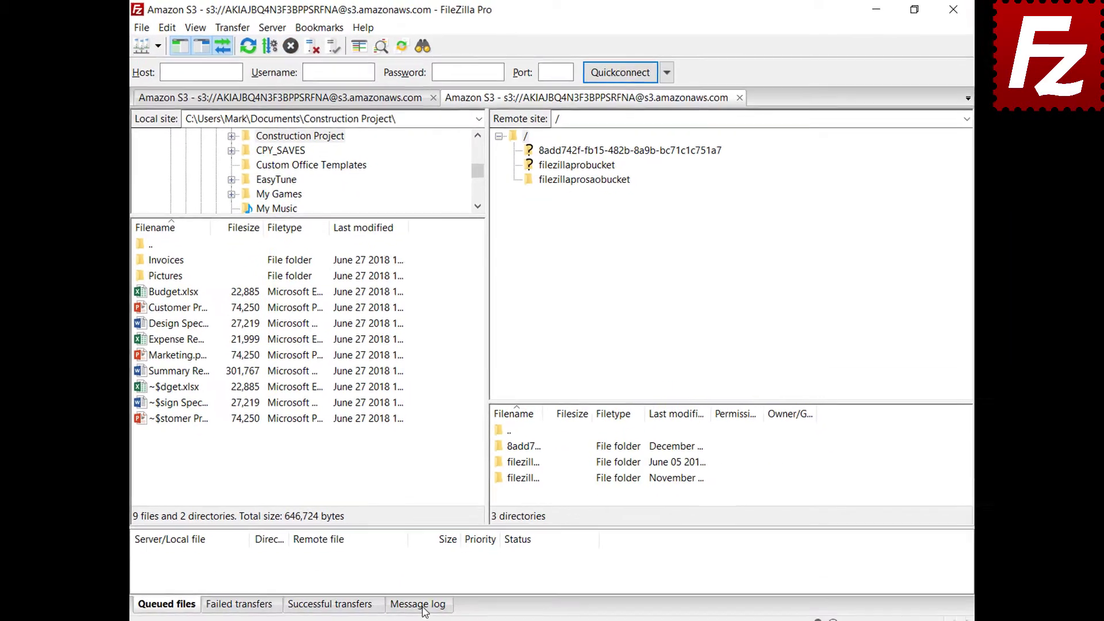
# Enable detailed message logging, open filezillaprosaobucket, and copy the message log to the clipboard
pyautogui.click(423, 605)
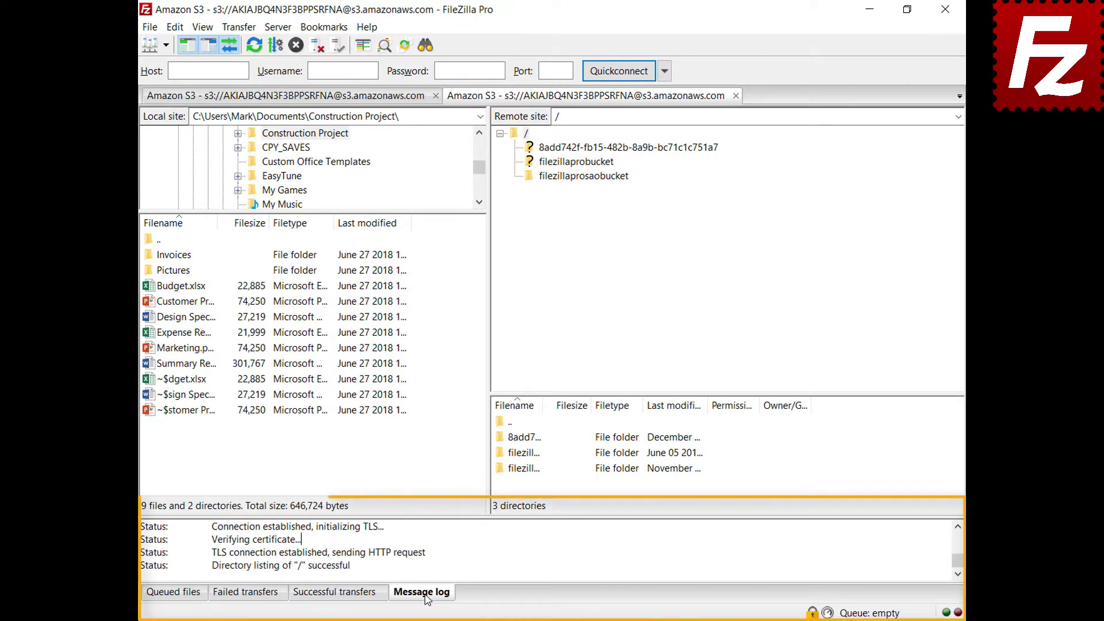
pyautogui.rightClick(475, 549)
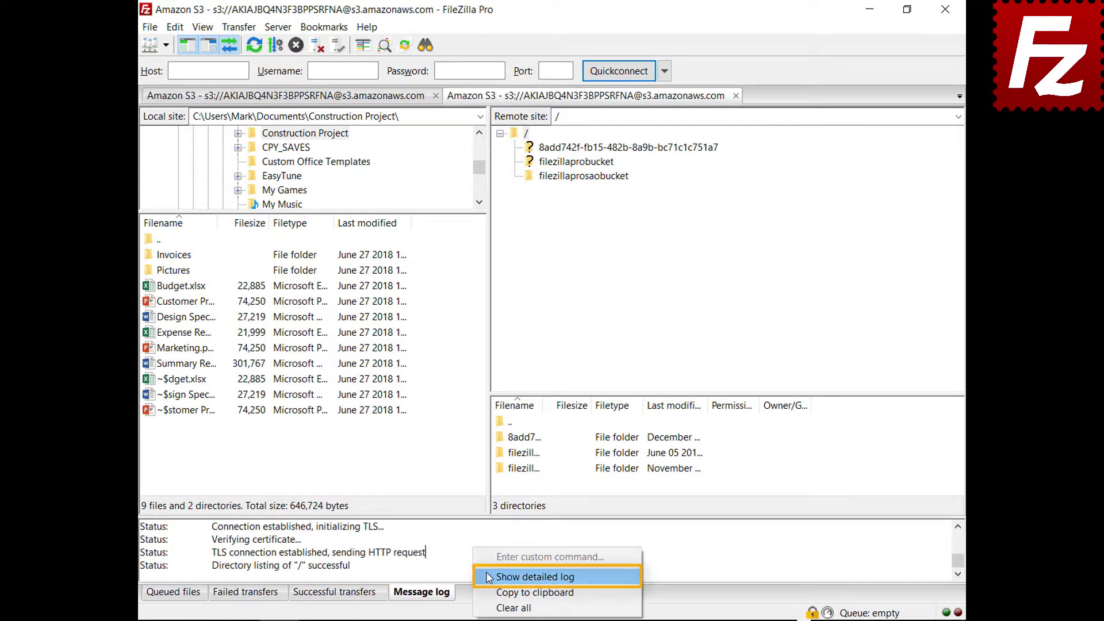
pyautogui.click(489, 578)
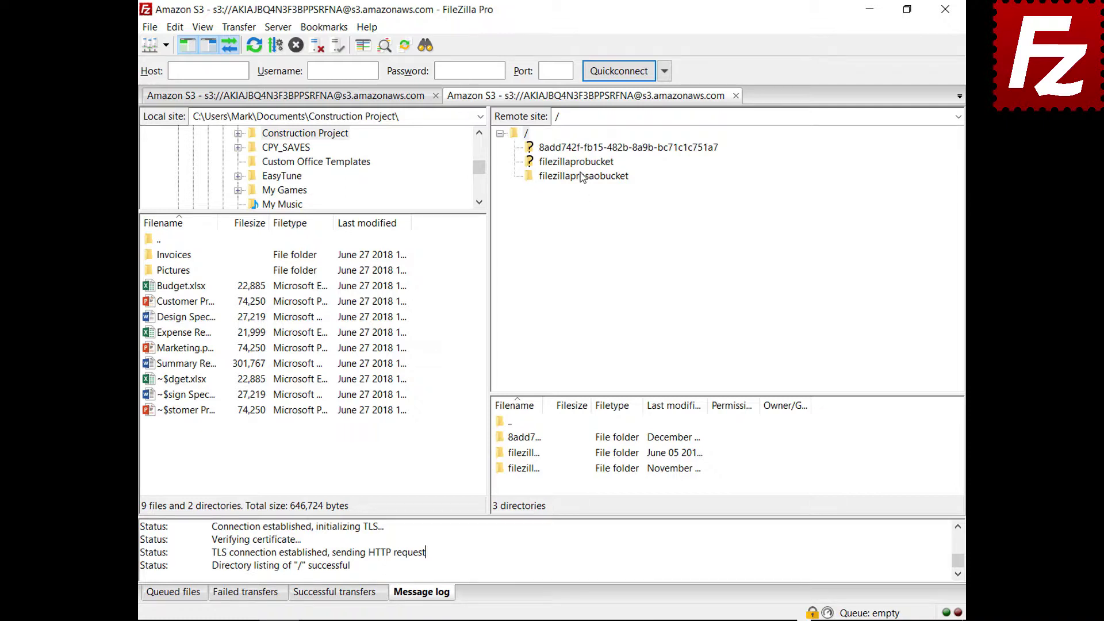
pyautogui.click(582, 176)
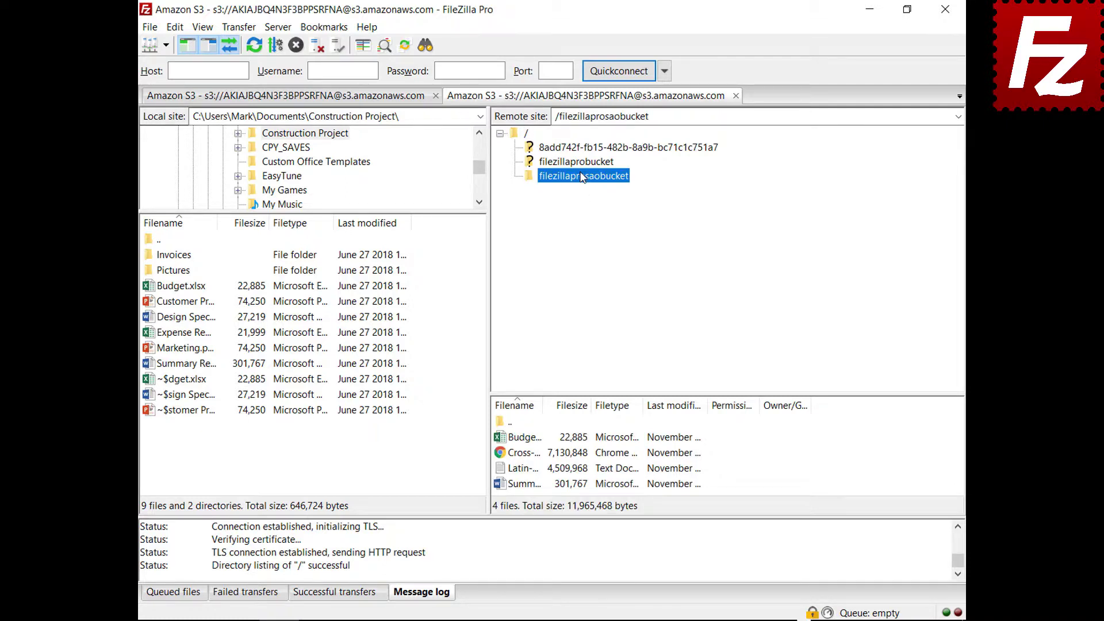
pyautogui.rightClick(534, 553)
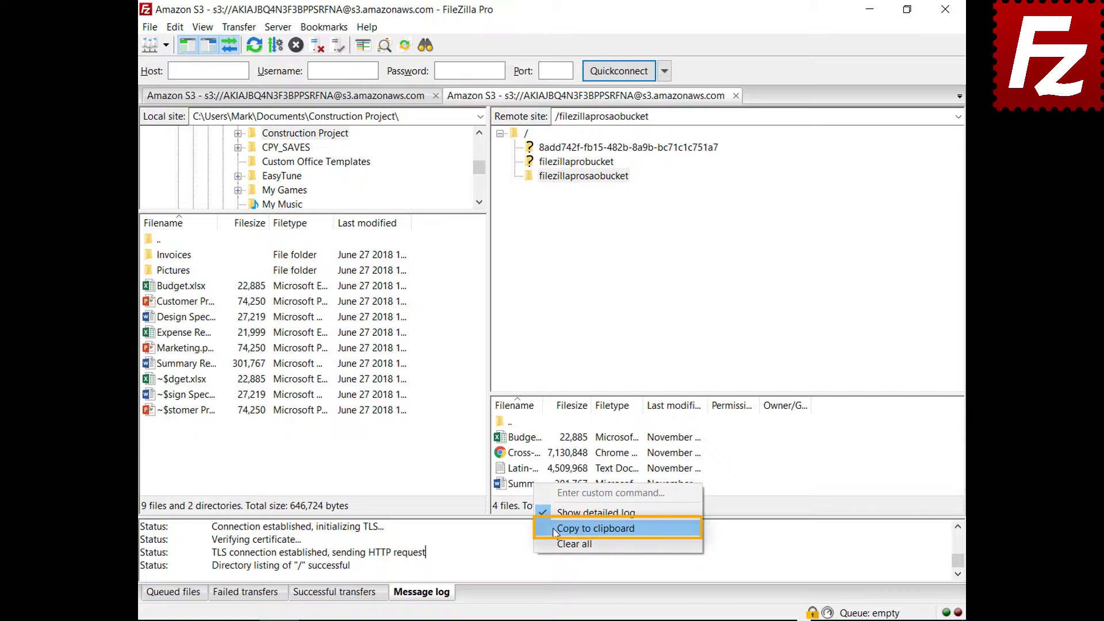
pyautogui.click(554, 532)
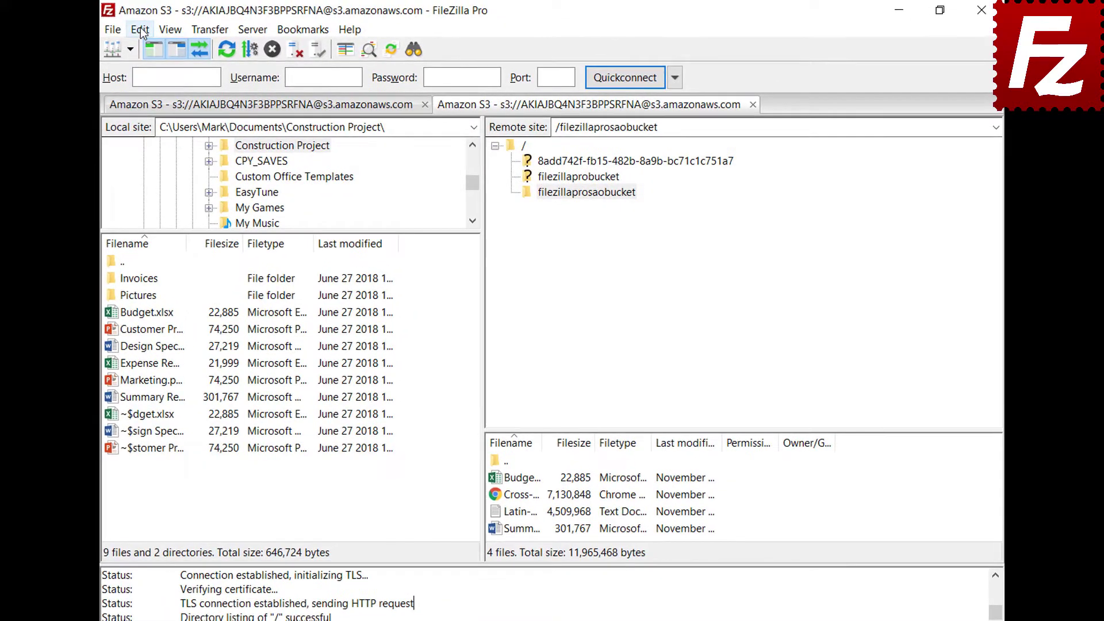
# Turn on message log timestamps and logging to filezilla.log in Documents
pyautogui.click(174, 27)
pyautogui.click(147, 86)
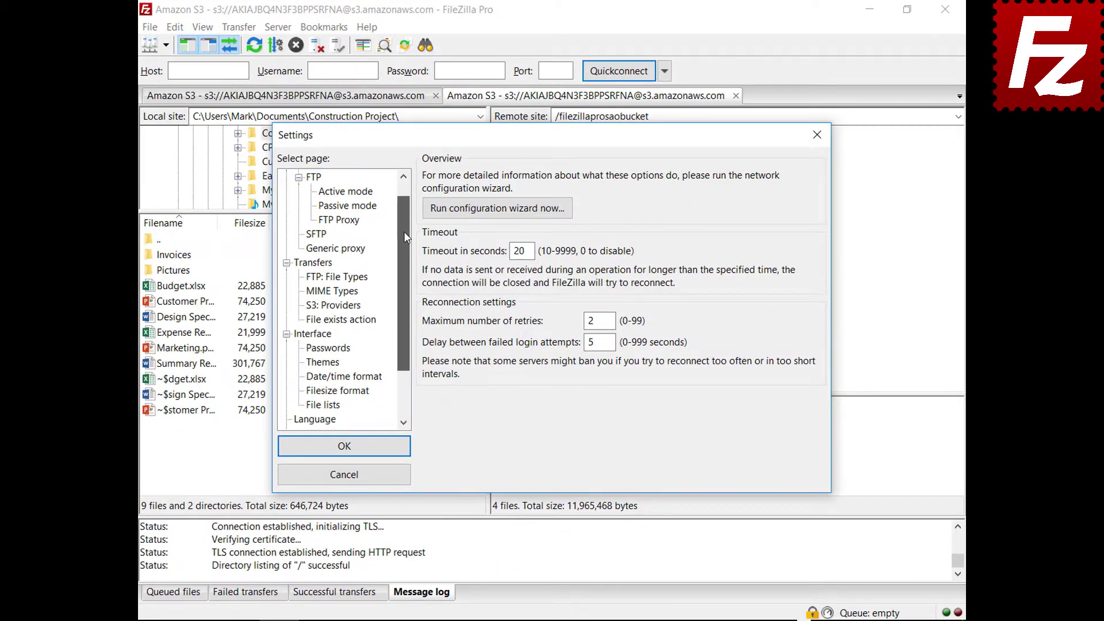
pyautogui.moveTo(404, 234); pyautogui.dragTo(401, 289)
pyautogui.click(313, 406)
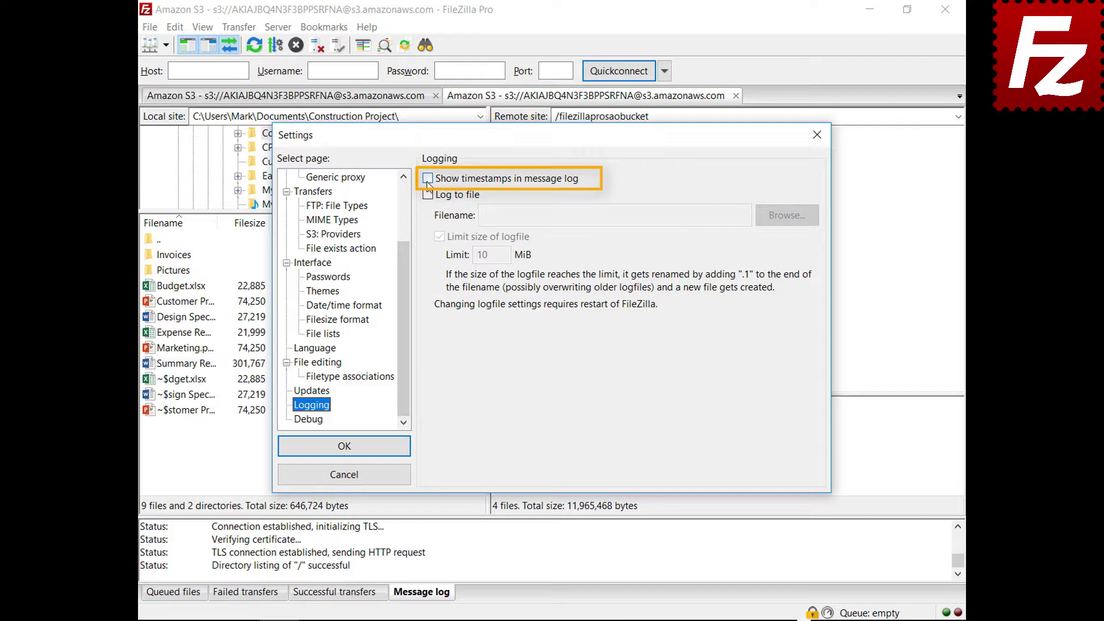
pyautogui.click(427, 179)
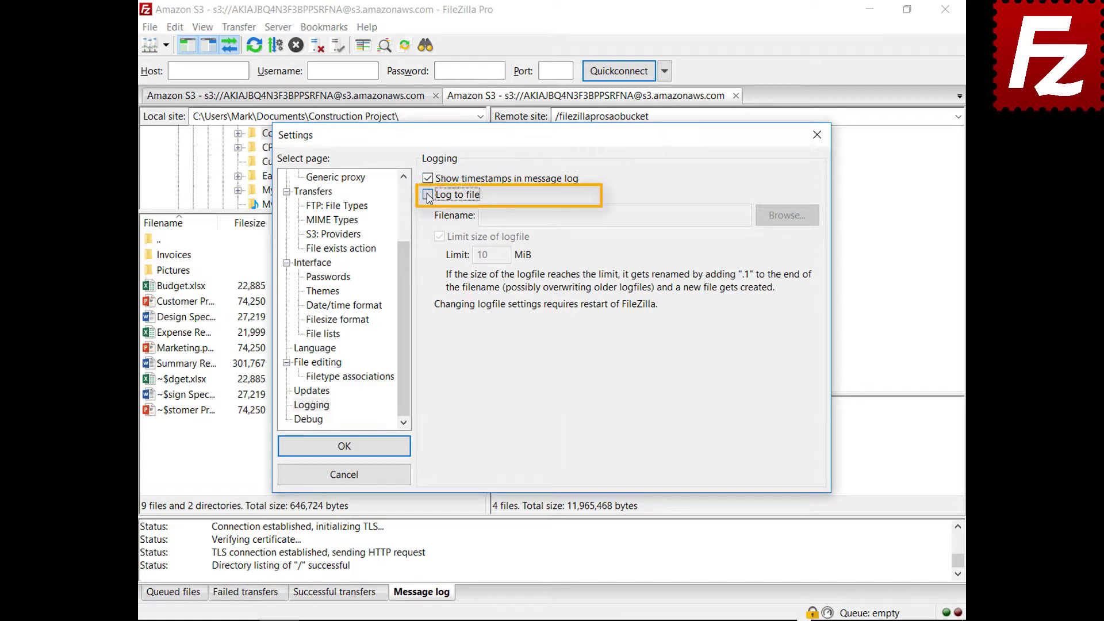
pyautogui.click(428, 195)
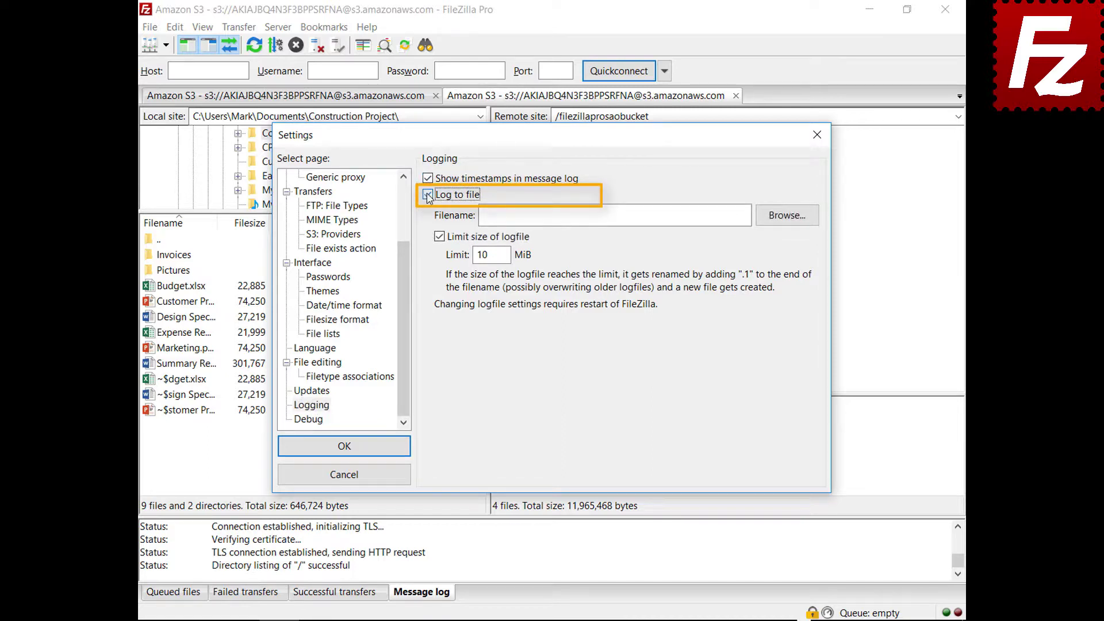
pyautogui.click(784, 222)
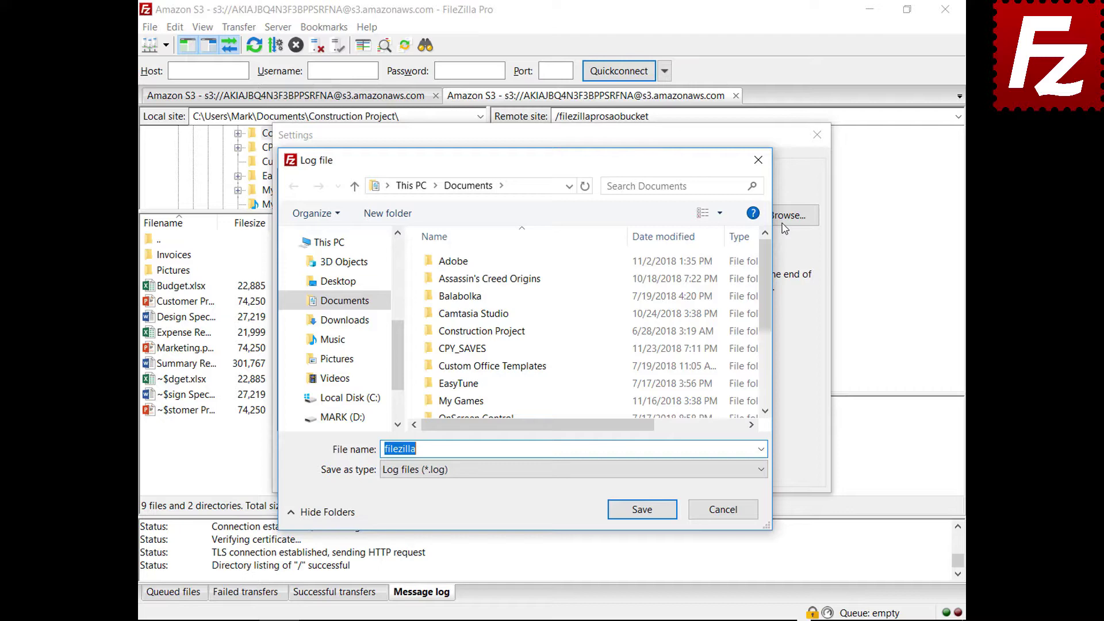
pyautogui.click(643, 510)
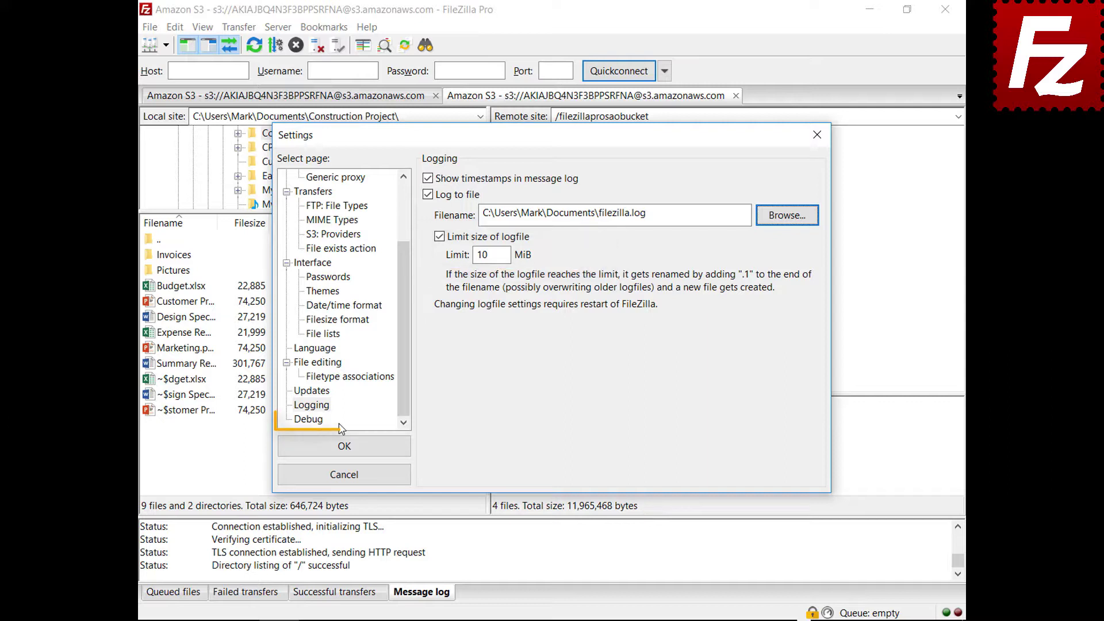
pyautogui.click(320, 422)
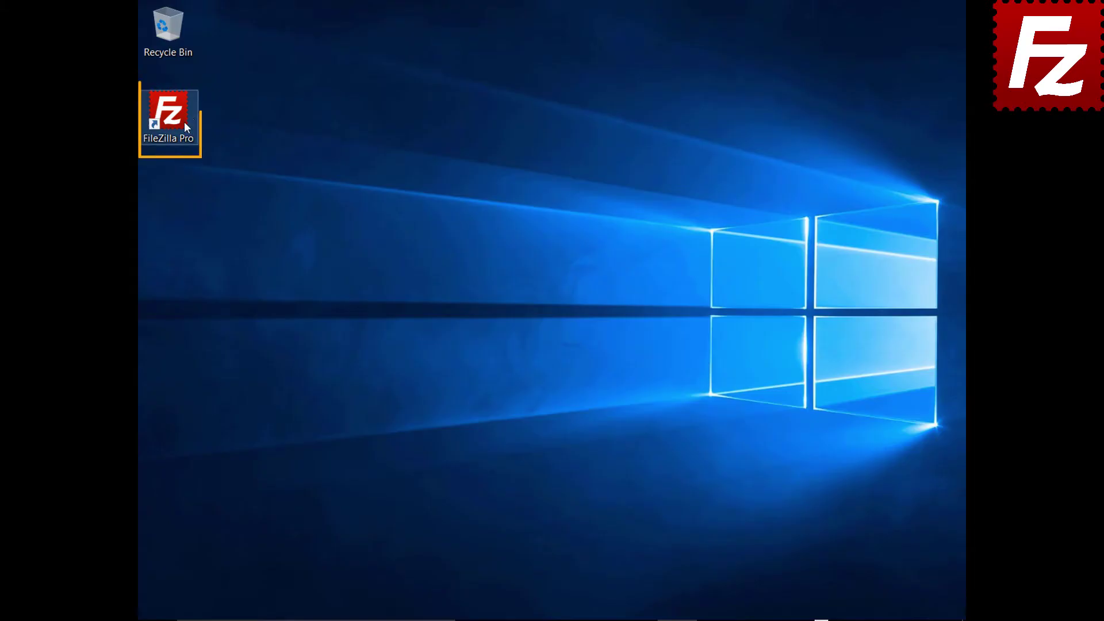
# Relaunch FileZilla Pro and add a new Site Manager entry named 'Amazon EC2'
pyautogui.doubleClick(175, 120)
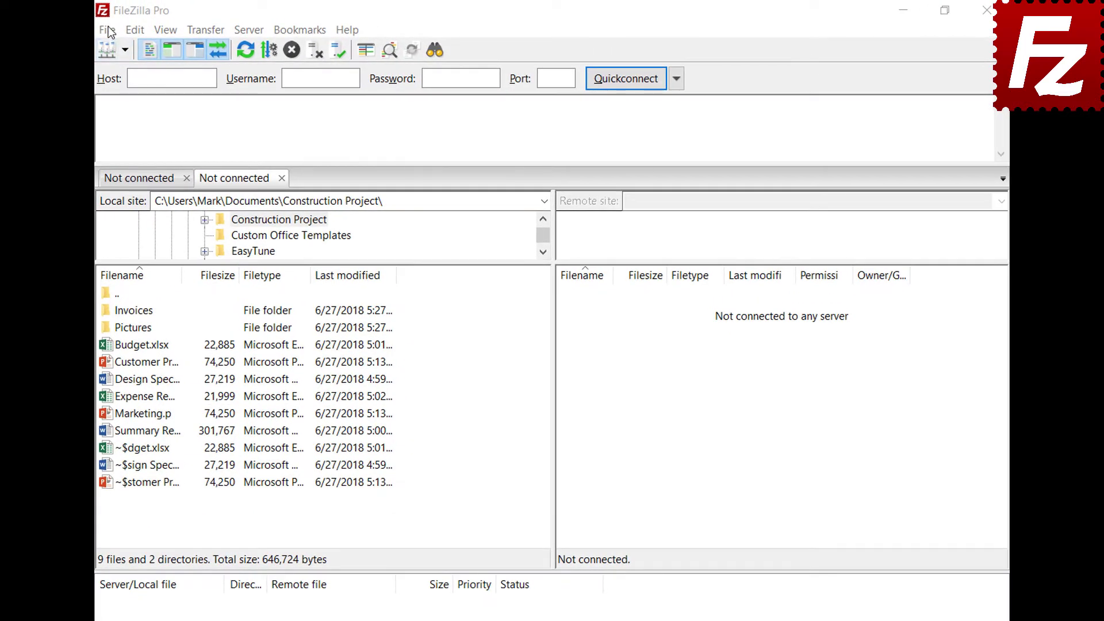
pyautogui.click(108, 30)
pyautogui.click(115, 46)
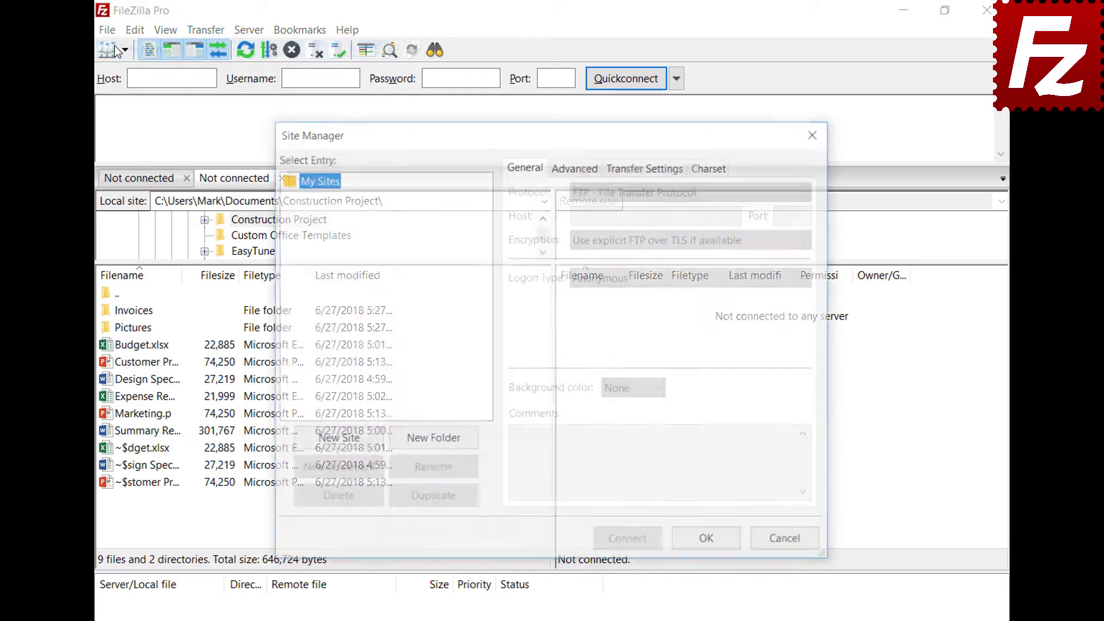
pyautogui.click(337, 441)
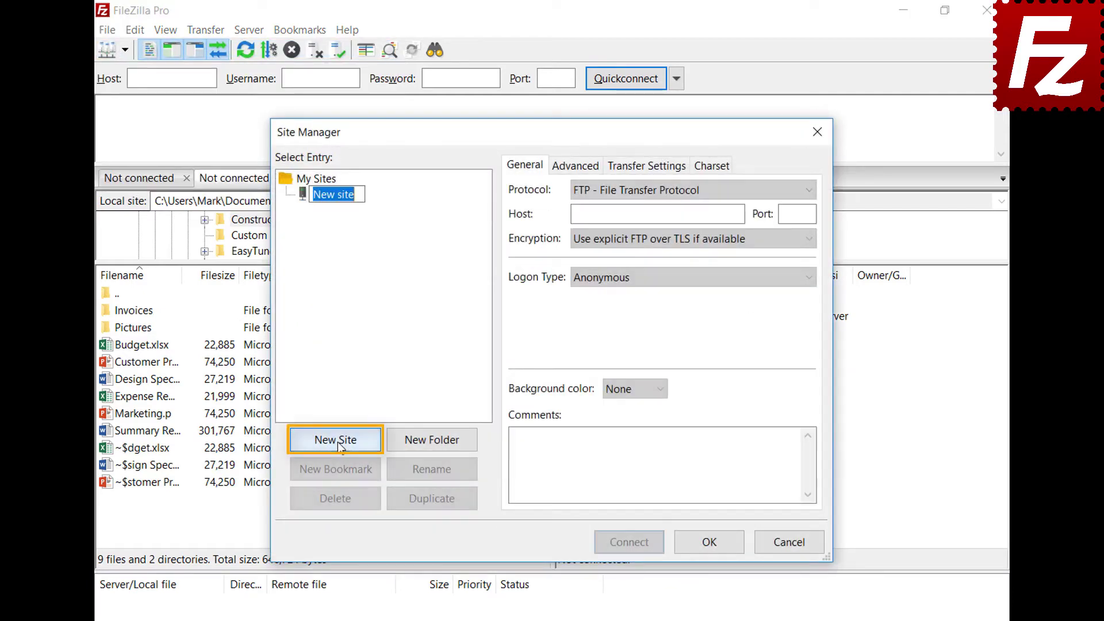
pyautogui.write('Amazon EC2')
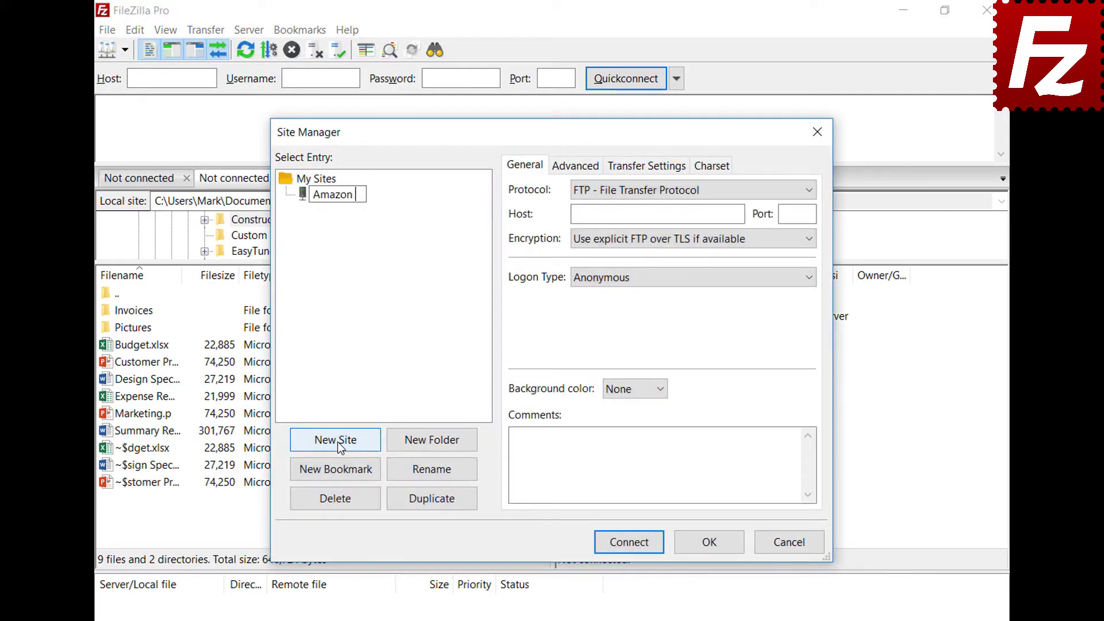
pyautogui.press('Return')
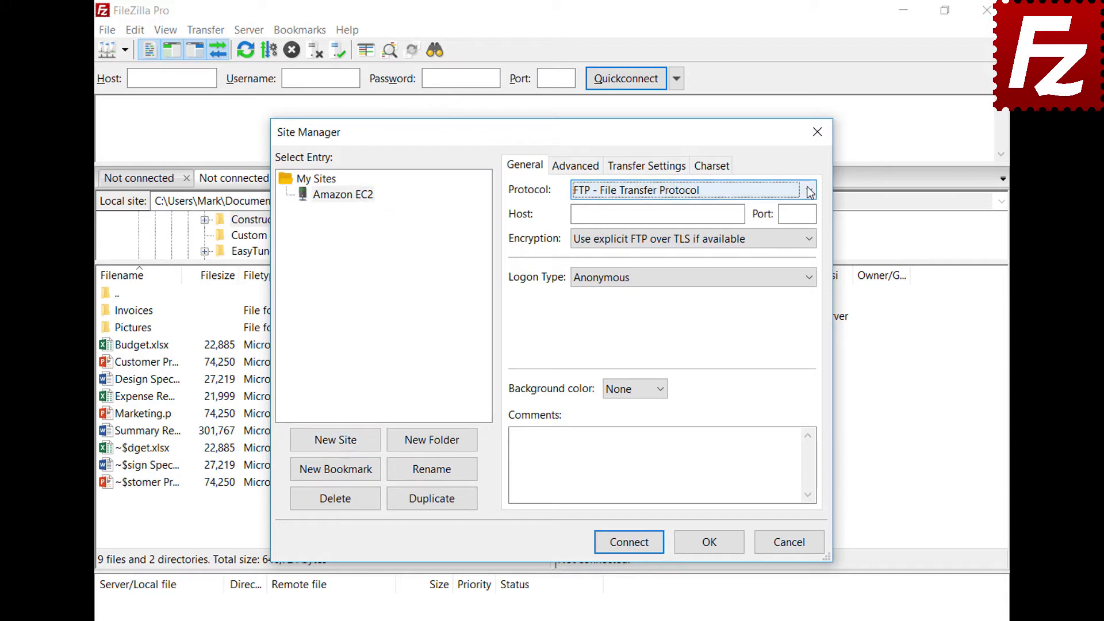
# Set the site to SFTP with the pasted EC2 host, Key file logon, and user ubuntu
pyautogui.click(809, 190)
pyautogui.click(811, 222)
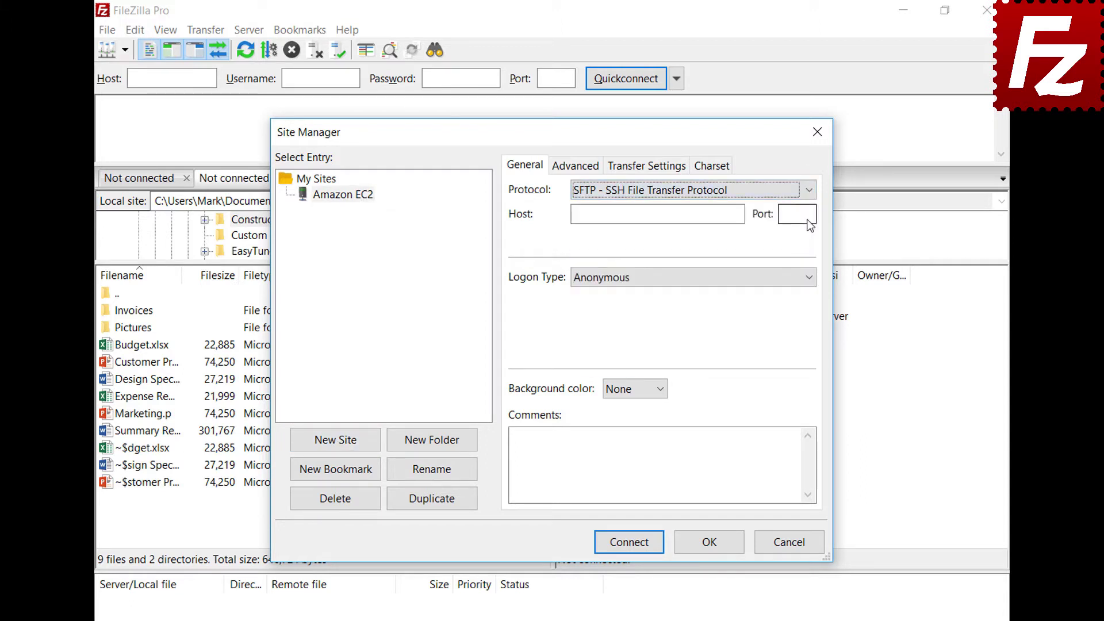
pyautogui.click(692, 215)
pyautogui.hotkey('ctrl', 'v')
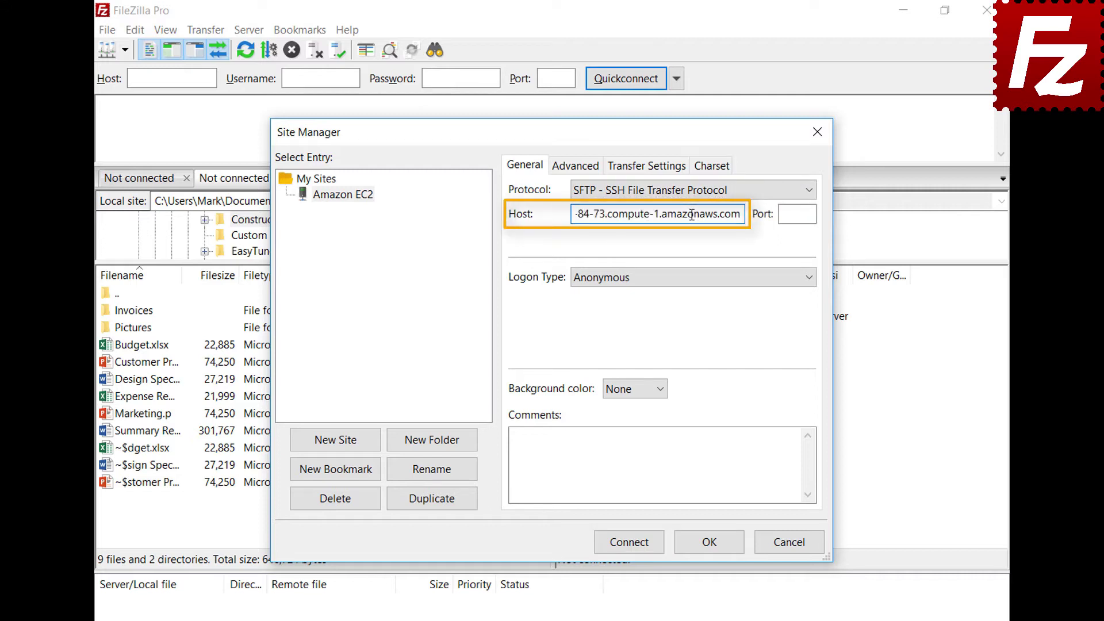
pyautogui.click(705, 282)
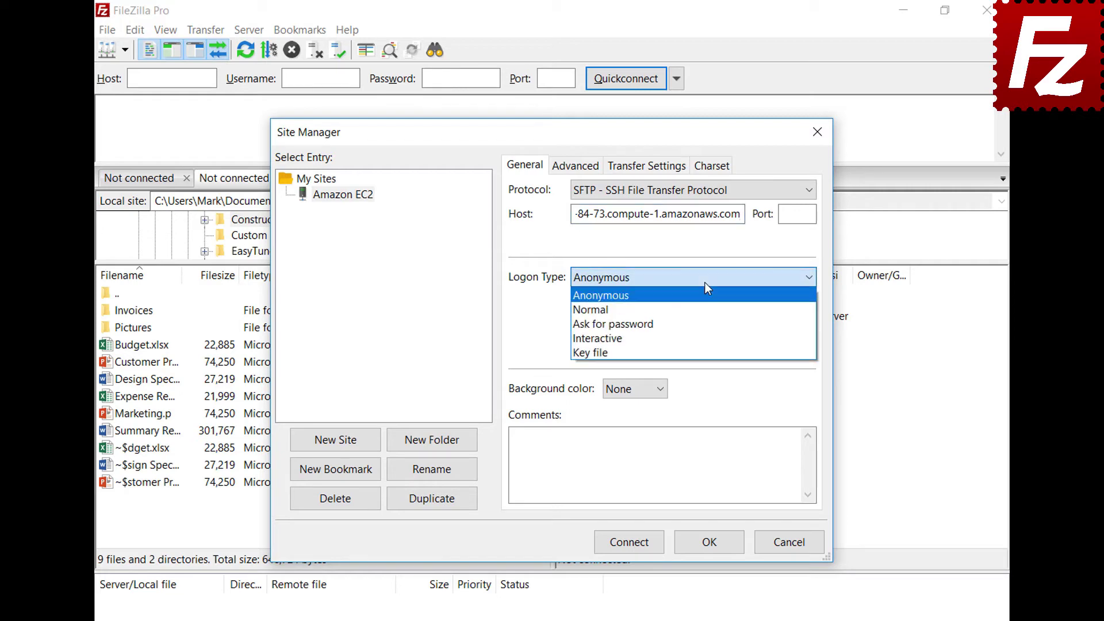
pyautogui.click(704, 352)
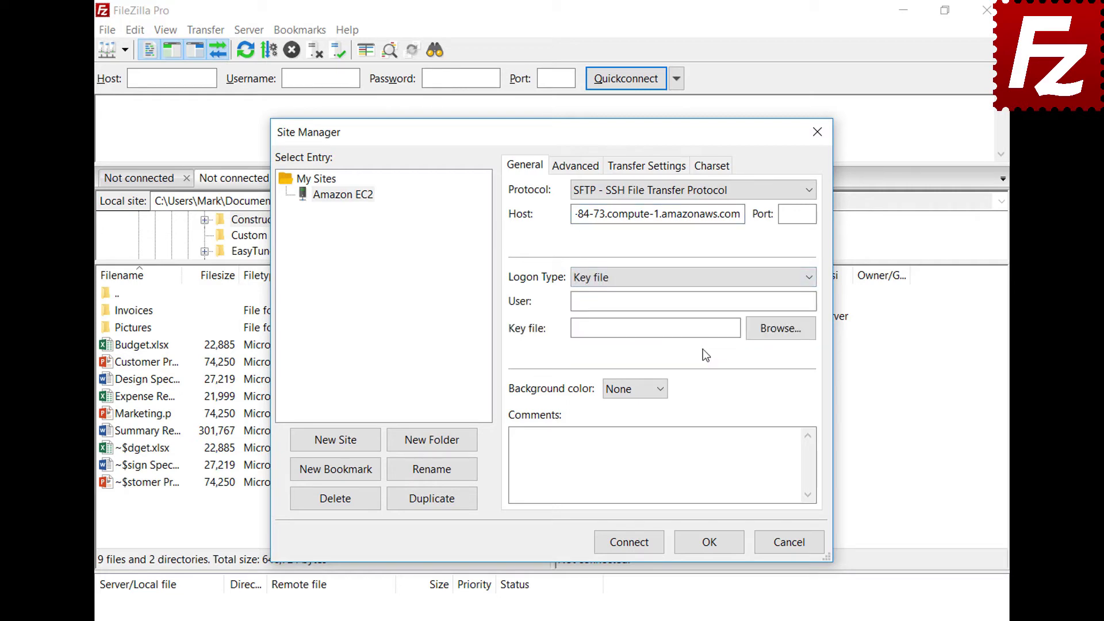
pyautogui.click(710, 304)
pyautogui.write('ubuntu')
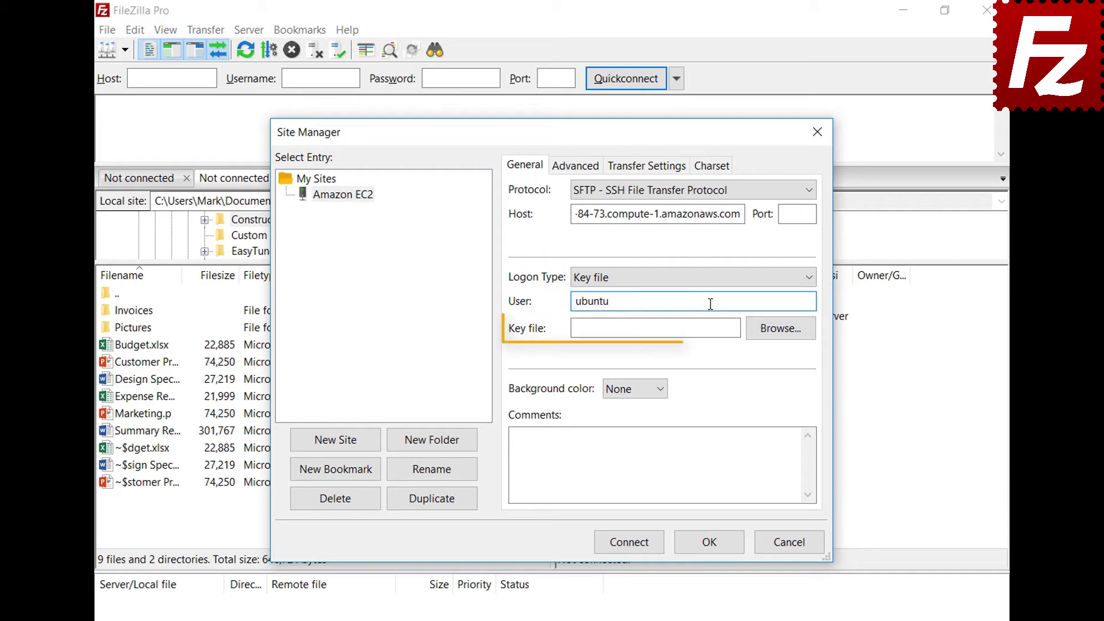
# Use AWSKeyPair.pem as the key file, connect, and always trust the server's host key
pyautogui.click(780, 328)
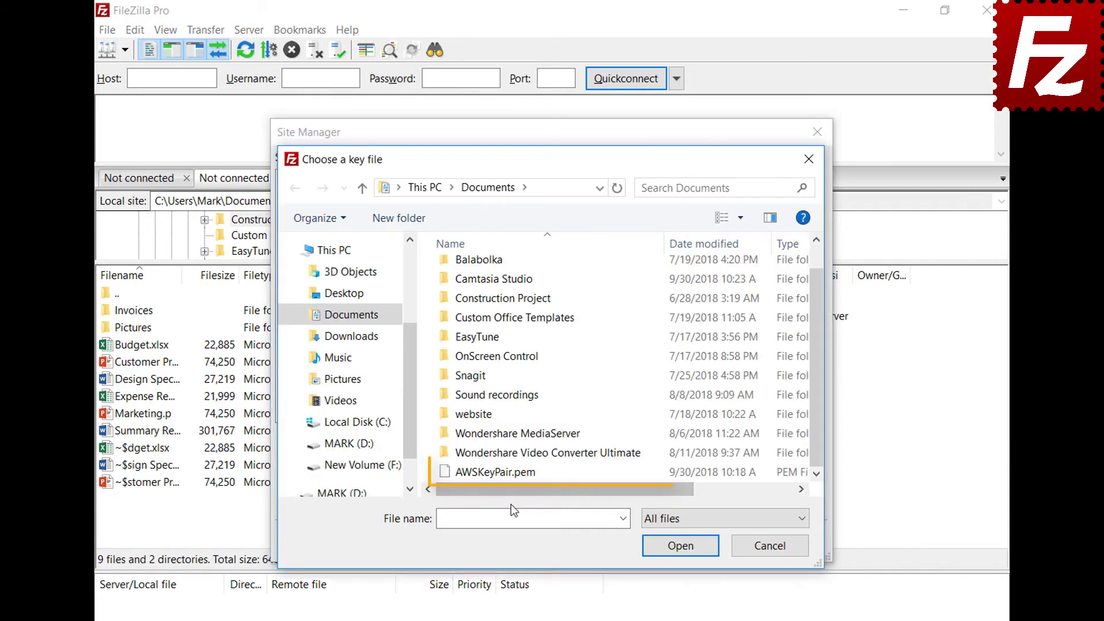
pyautogui.doubleClick(514, 471)
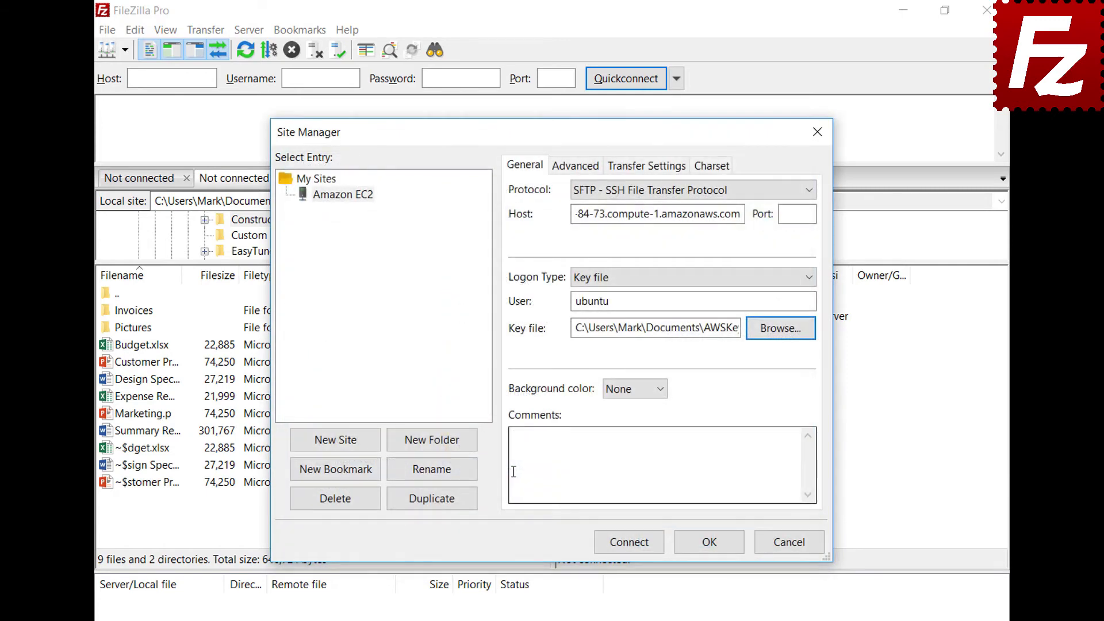
pyautogui.click(633, 550)
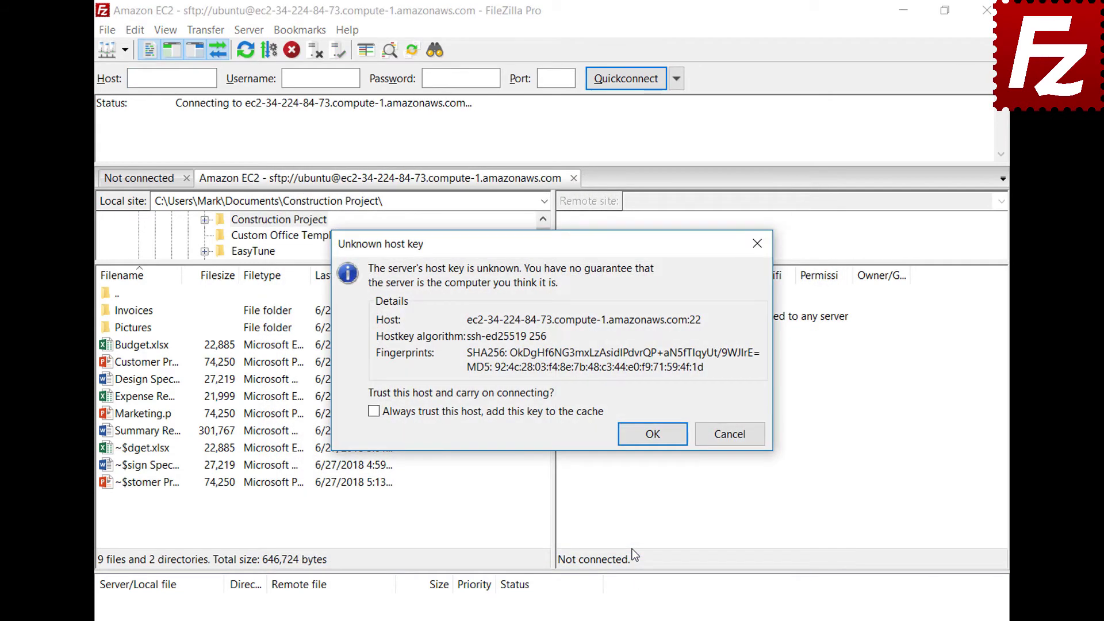
pyautogui.click(374, 411)
pyautogui.click(652, 434)
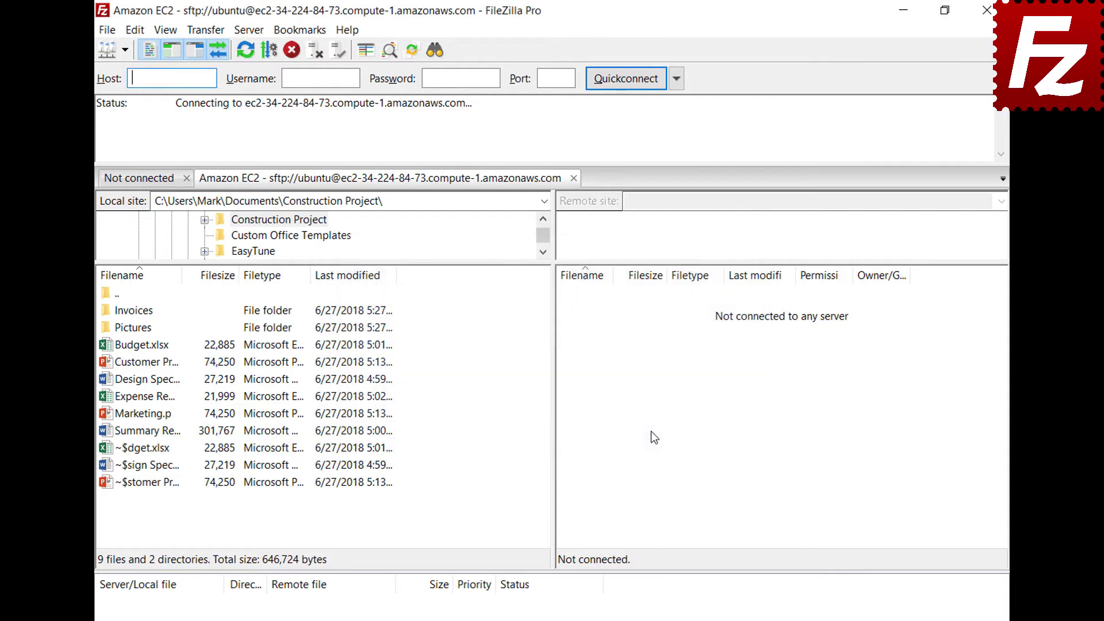